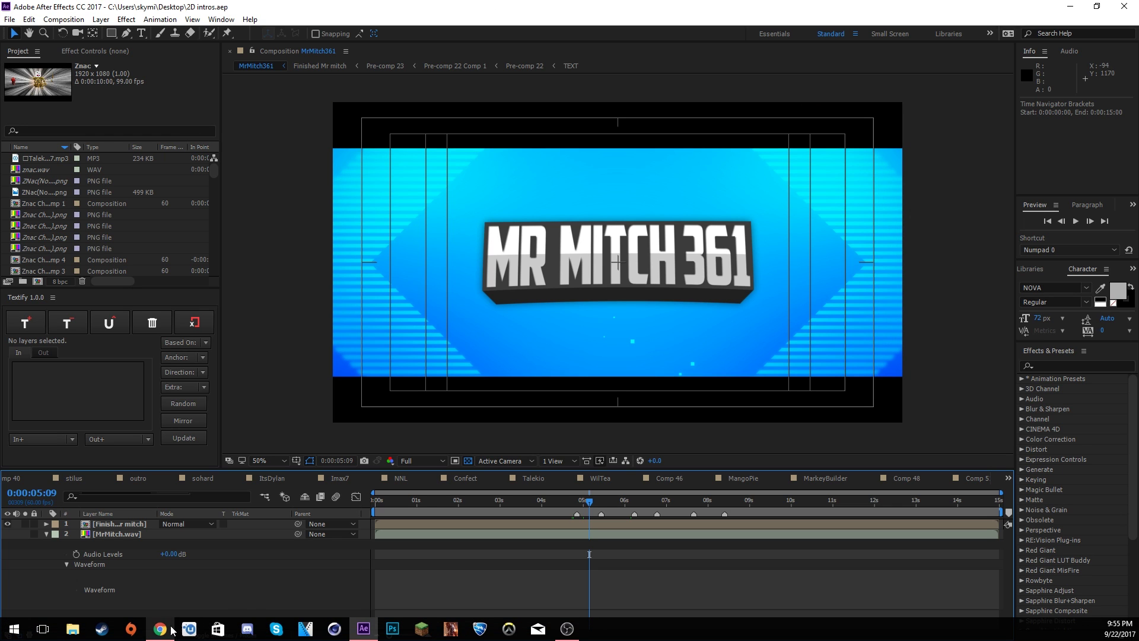
Switch to the browser, play the MrMitch361 2D overlay intro on YouTube, and return to After Effects
{"action": "left_click", "coordinate": [188, 628]}
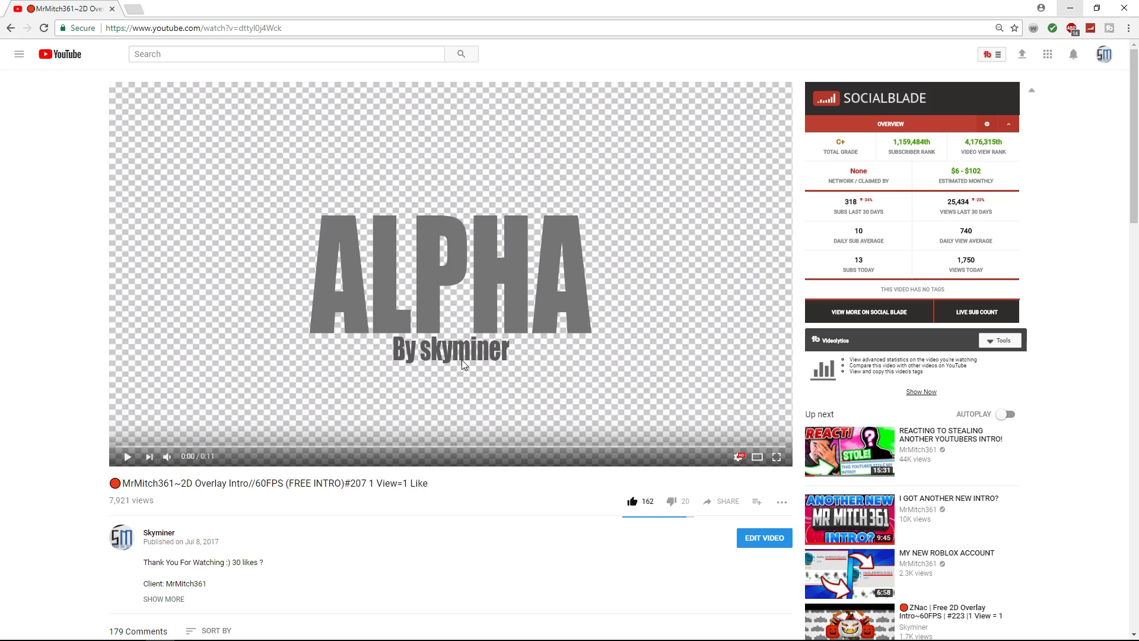
{"action": "left_click", "coordinate": [462, 359]}
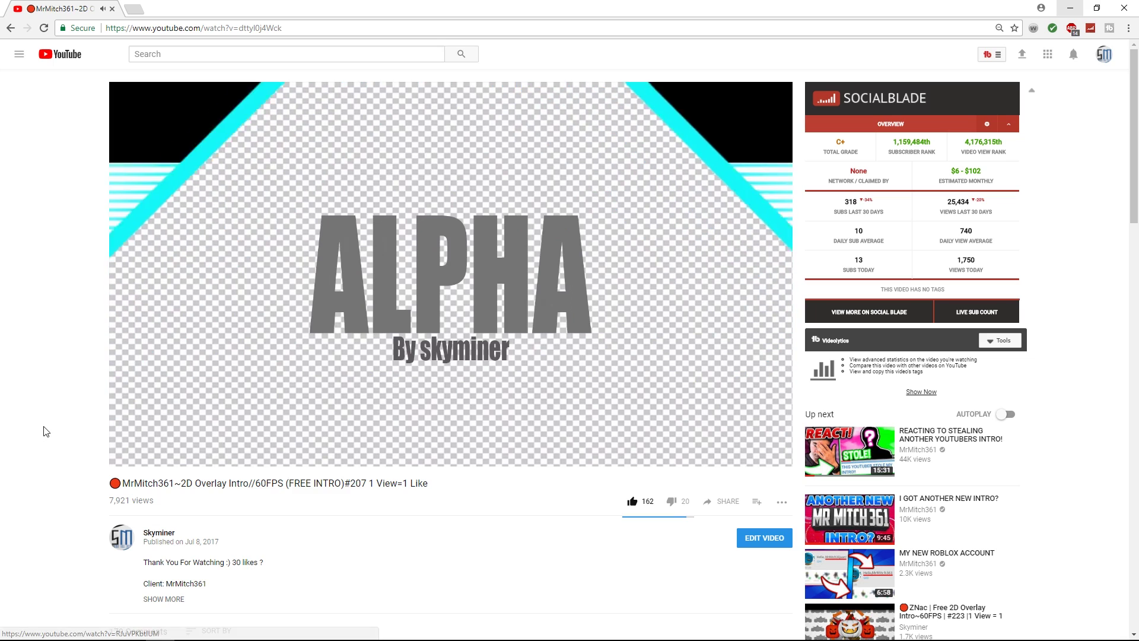
{"action": "left_click", "coordinate": [518, 265]}
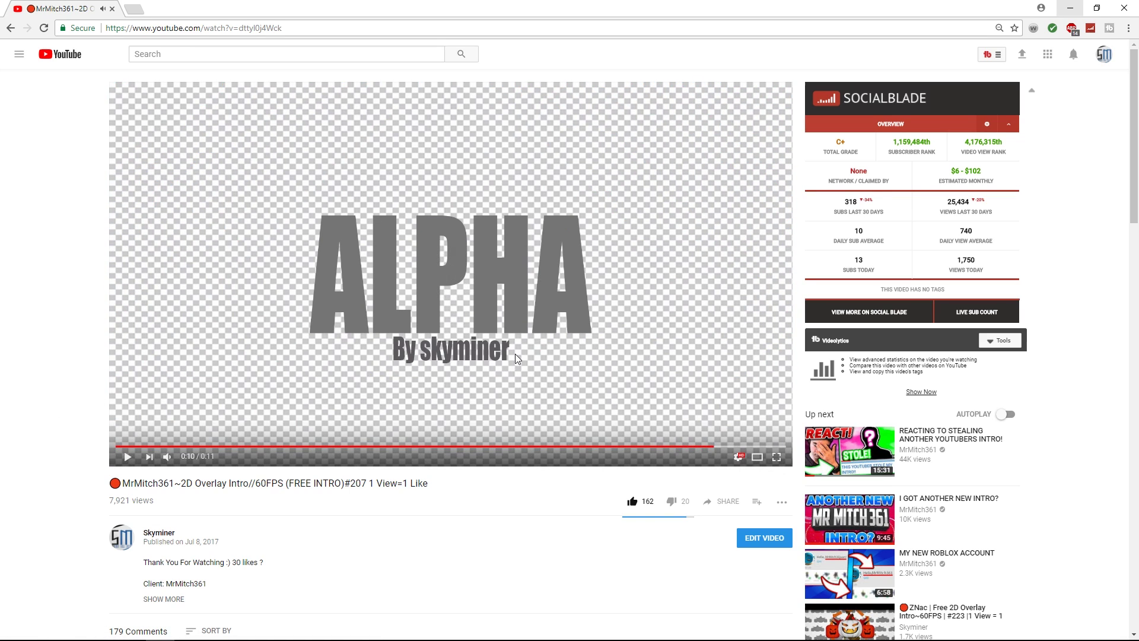
{"action": "left_click", "coordinate": [1068, 8]}
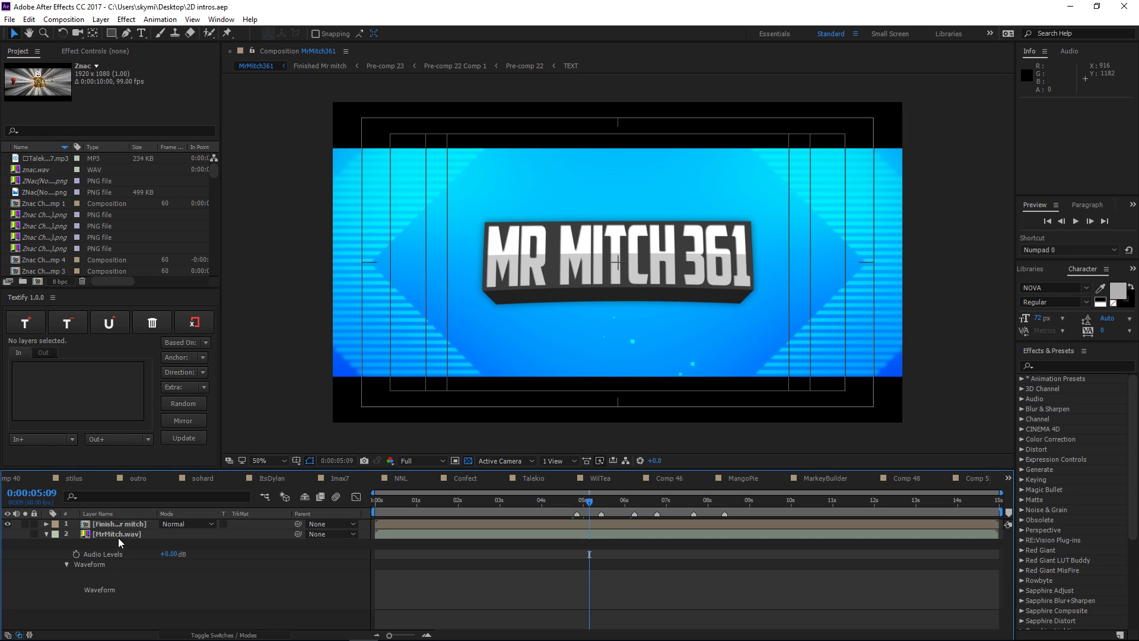
Open the Finished Mr mitch precomp from the MrMitch361 composition and go to 0:00:04:40
{"action": "mouse_move", "coordinate": [589, 501]}
{"action": "left_mouse_down"}
{"action": "mouse_move", "coordinate": [534, 501]}
{"action": "mouse_move", "coordinate": [602, 502]}
{"action": "left_mouse_up"}
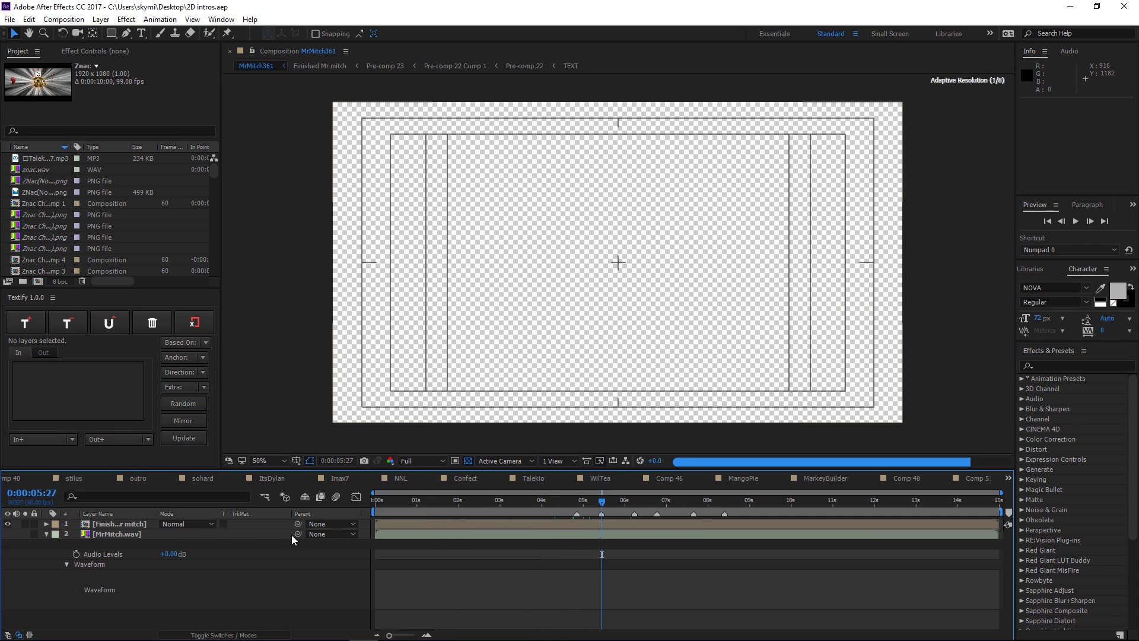
{"action": "left_click", "coordinate": [117, 520]}
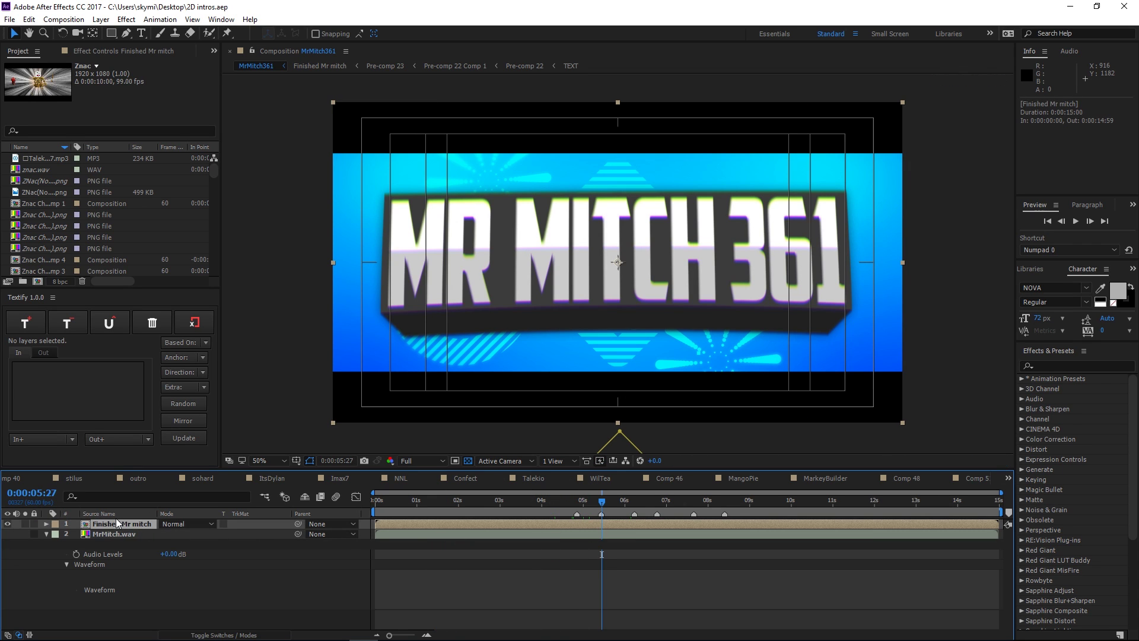
{"action": "double_click", "coordinate": [116, 524]}
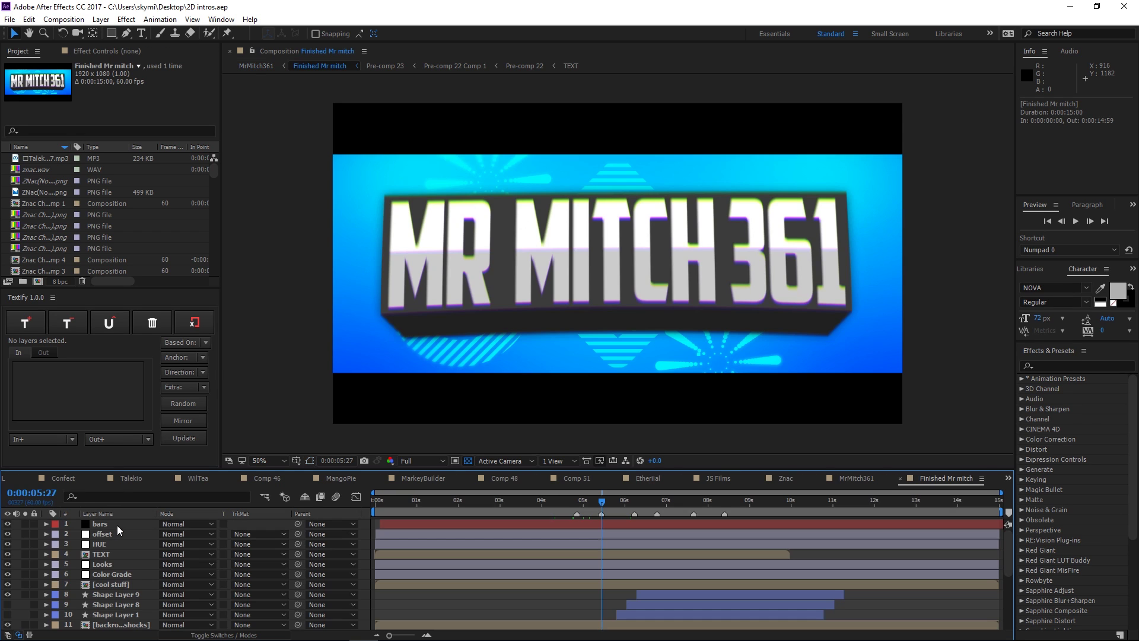
{"action": "left_click_drag", "start_coordinate": [601, 503], "coordinate": [569, 509]}
Look through the Finished Mr mitch layer stack from the bars layer down to the MrMitch.wav audio layer
{"action": "scroll", "coordinate": [130, 560], "scroll_direction": "down", "scroll_amount": 4}
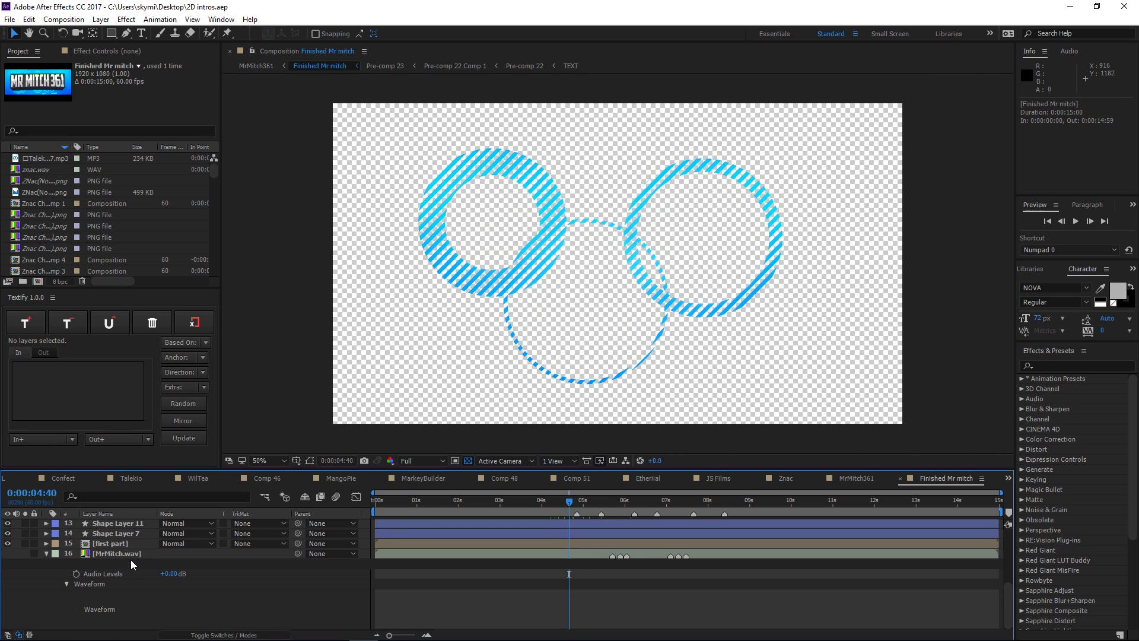
{"action": "scroll", "coordinate": [122, 573], "scroll_direction": "up", "scroll_amount": 3}
{"action": "scroll", "coordinate": [114, 584], "scroll_direction": "up", "scroll_amount": 1}
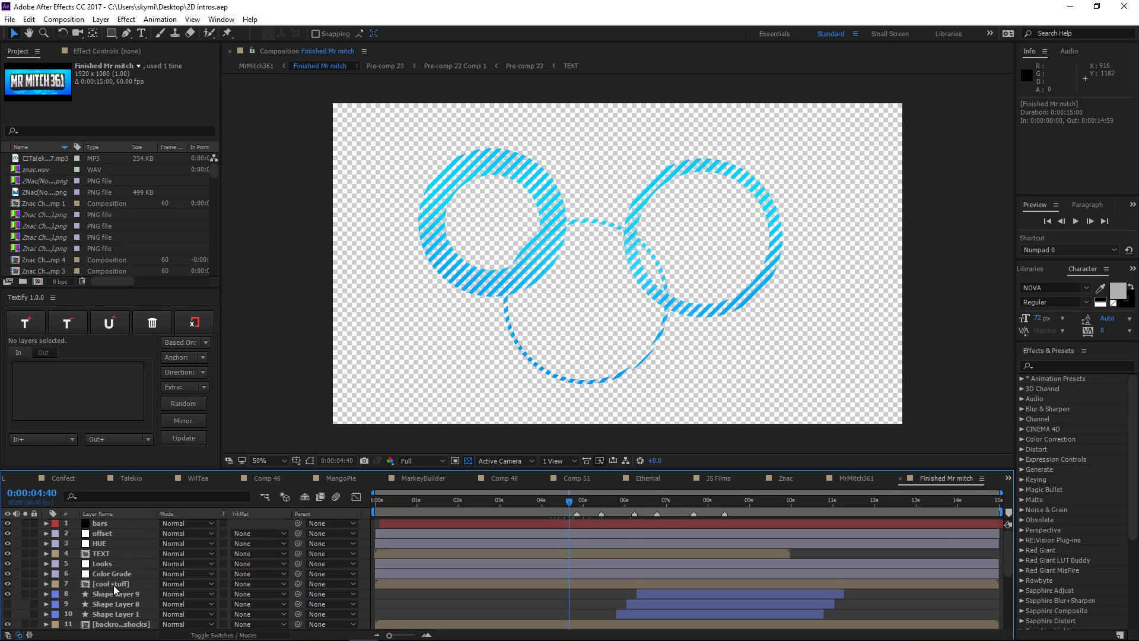
{"action": "scroll", "coordinate": [115, 585], "scroll_direction": "down", "scroll_amount": 2}
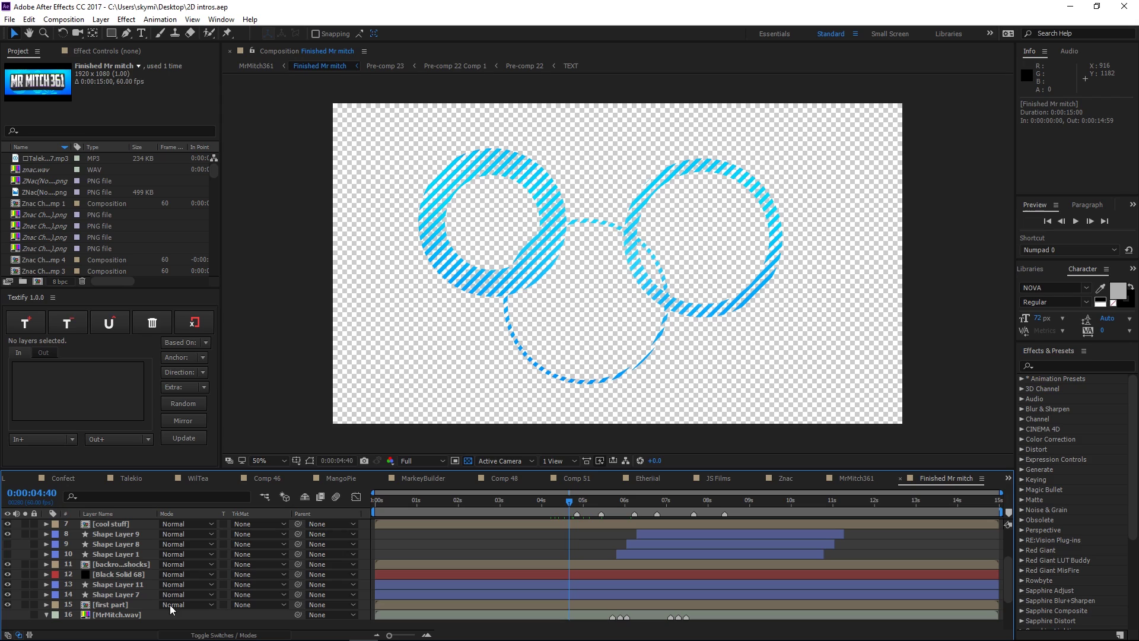
{"action": "scroll", "coordinate": [156, 585], "scroll_direction": "up", "scroll_amount": 2}
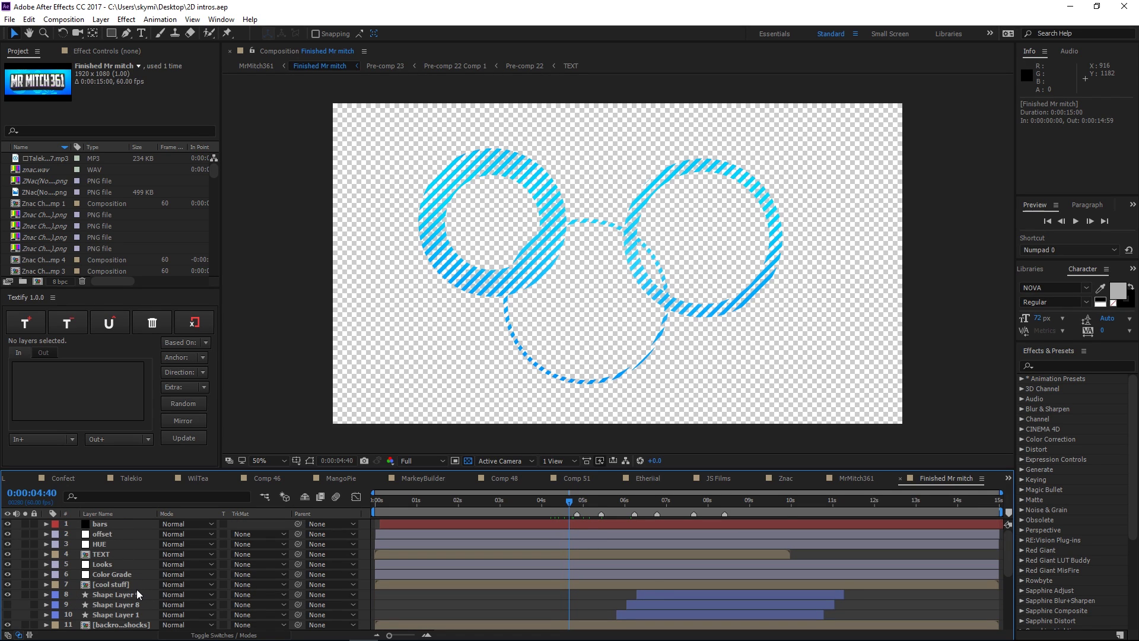
{"action": "scroll", "coordinate": [137, 589], "scroll_direction": "down", "scroll_amount": 2}
{"action": "scroll", "coordinate": [131, 564], "scroll_direction": "up", "scroll_amount": 2}
{"action": "scroll", "coordinate": [103, 585], "scroll_direction": "down", "scroll_amount": 2}
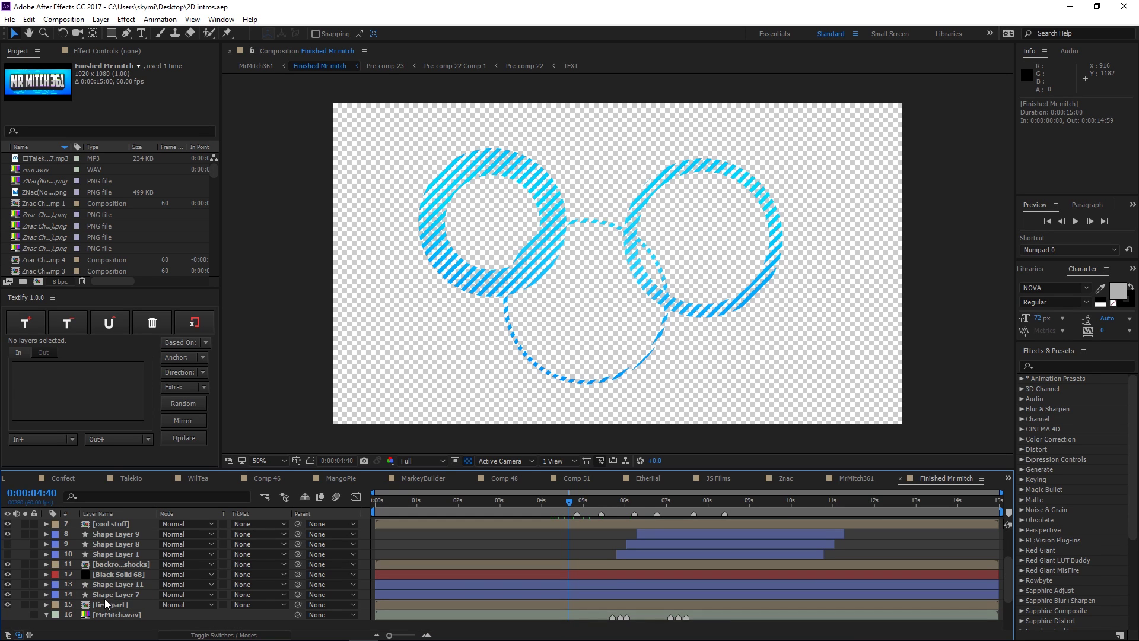
Open the first part precomp and hide Shape Layer 6 and Shape Layer 5
{"action": "double_click", "coordinate": [104, 604]}
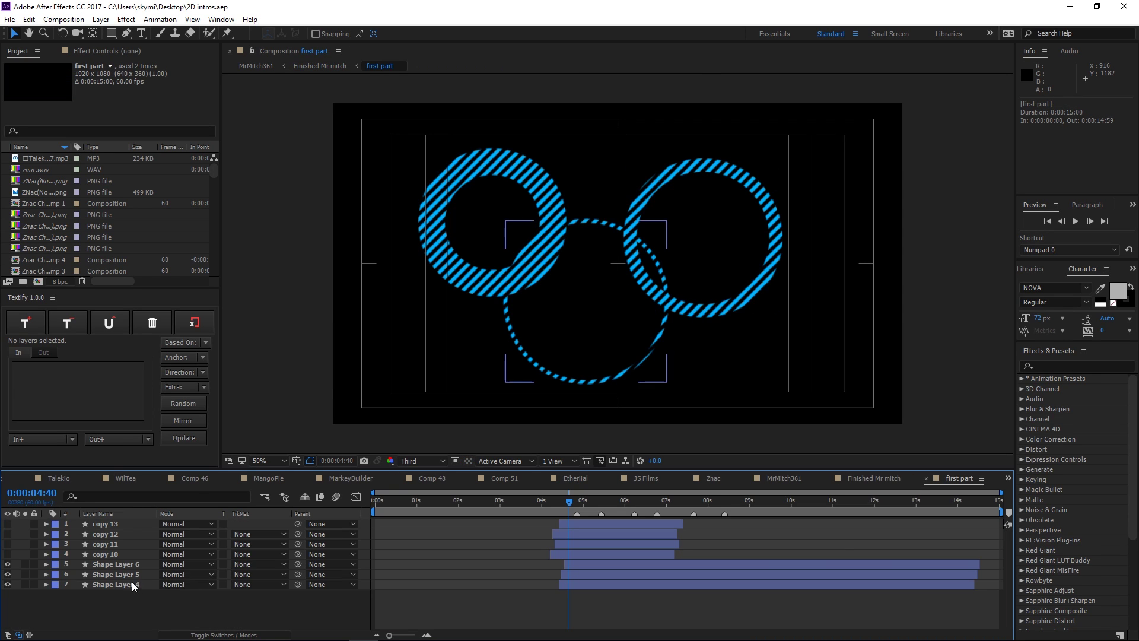
{"action": "mouse_move", "coordinate": [569, 502]}
{"action": "left_mouse_down"}
{"action": "mouse_move", "coordinate": [547, 504]}
{"action": "mouse_move", "coordinate": [575, 510]}
{"action": "left_mouse_up"}
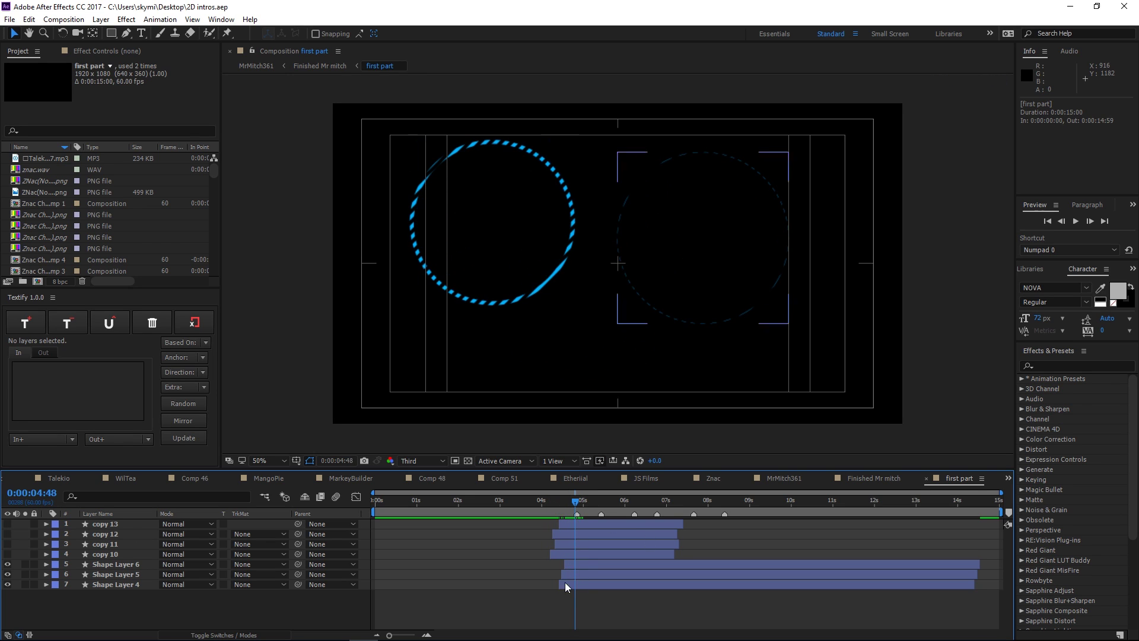
{"action": "left_click", "coordinate": [7, 564]}
{"action": "left_click", "coordinate": [8, 574]}
Go to 0:00:04:26, select Shape Layer 4 and expand its properties
{"action": "left_click_drag", "start_coordinate": [575, 503], "coordinate": [560, 508]}
{"action": "left_click", "coordinate": [572, 585]}
{"action": "left_click", "coordinate": [47, 585]}
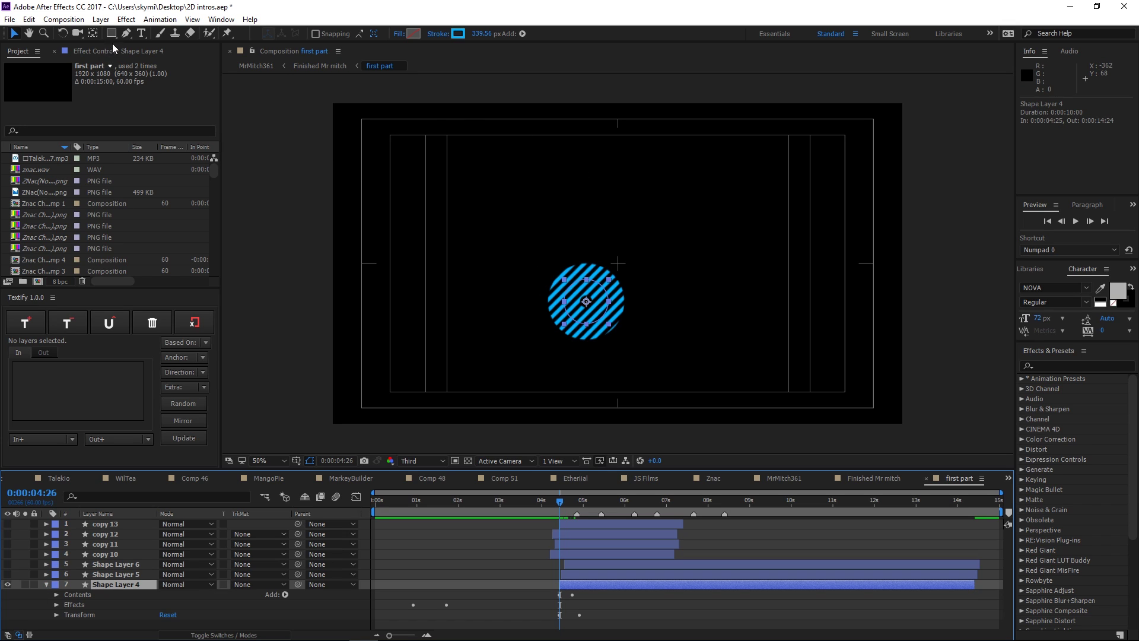
Try drawing a second ellipse in Shape Layer 4 above the striped circle with the Ellipse tool, and undo it
{"action": "left_click_drag", "start_coordinate": [111, 34], "coordinate": [153, 60]}
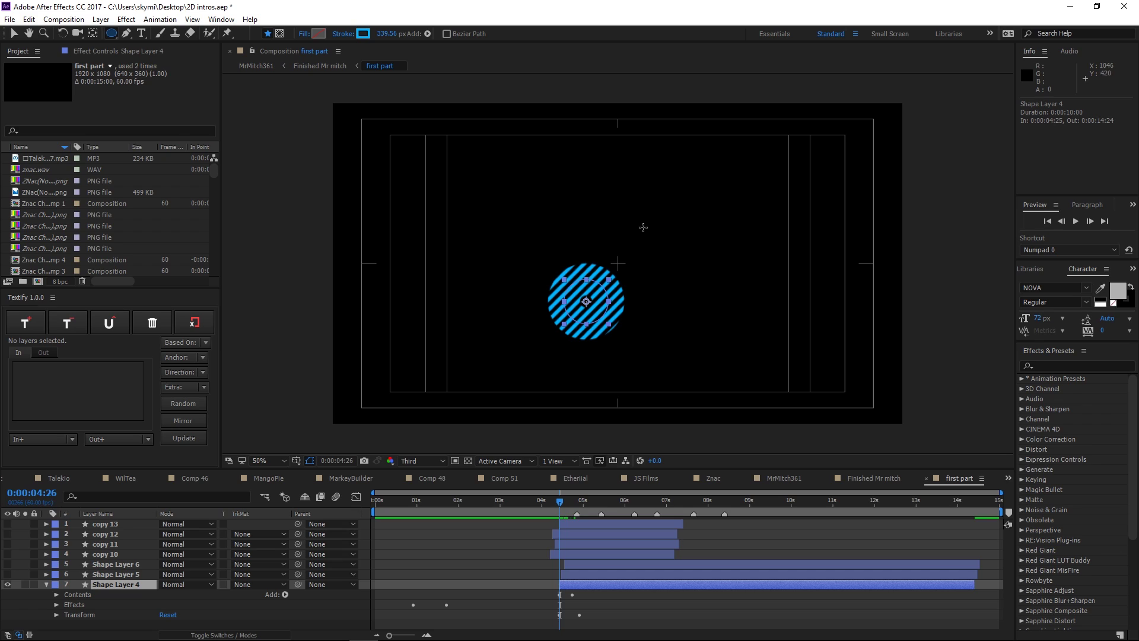
{"action": "left_click", "coordinate": [651, 208]}
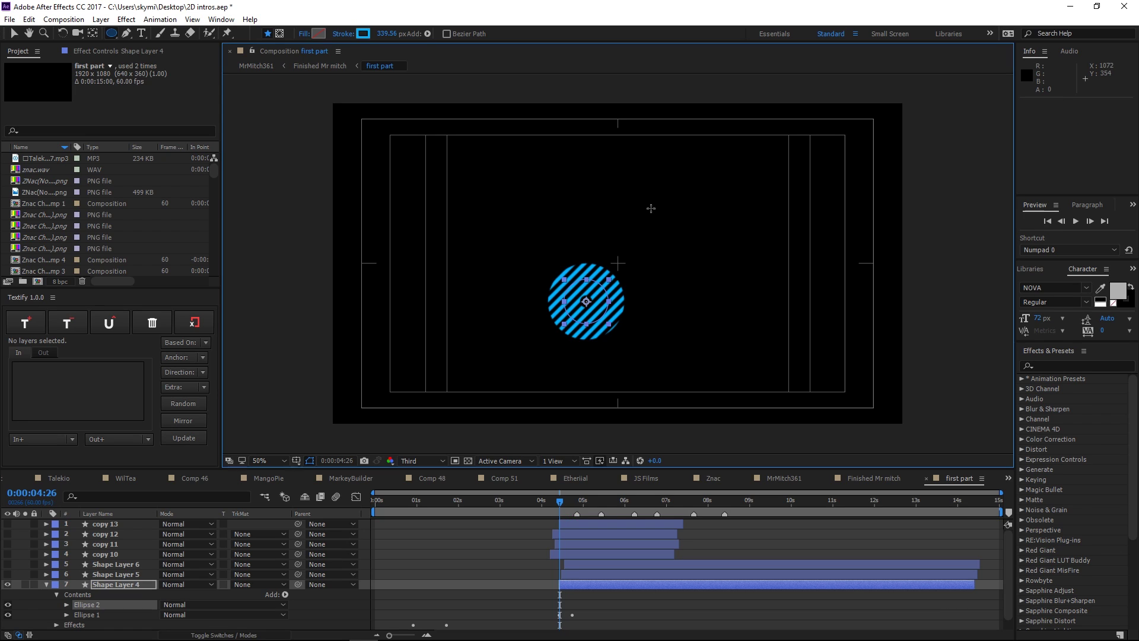
{"action": "left_click_drag", "start_coordinate": [650, 208], "coordinate": [681, 231]}
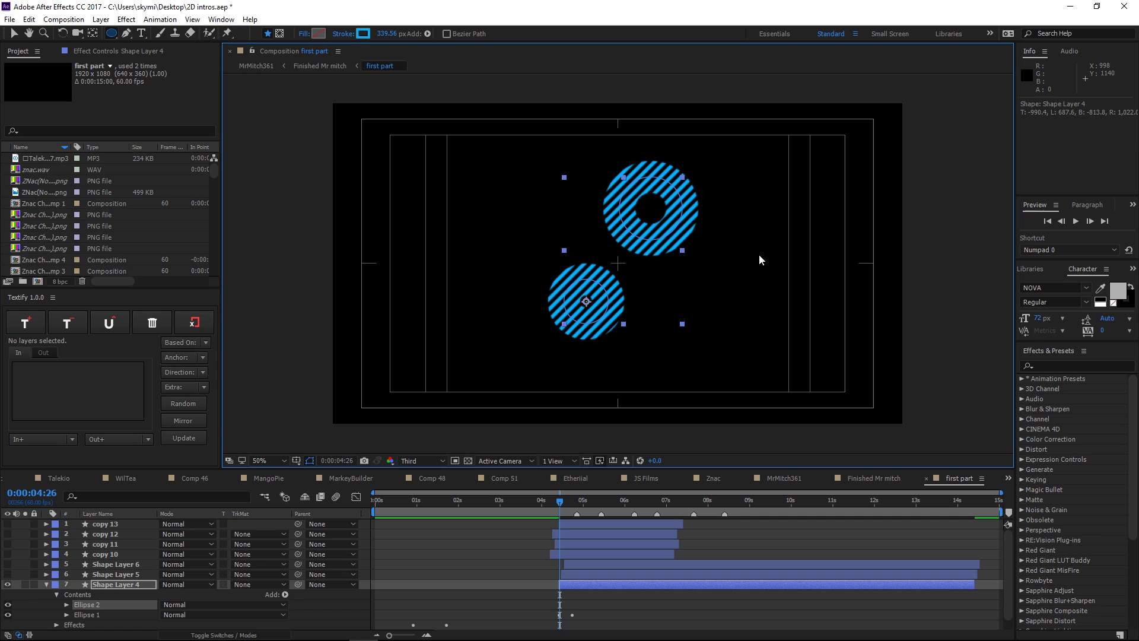
{"action": "key", "text": "ctrl+z"}
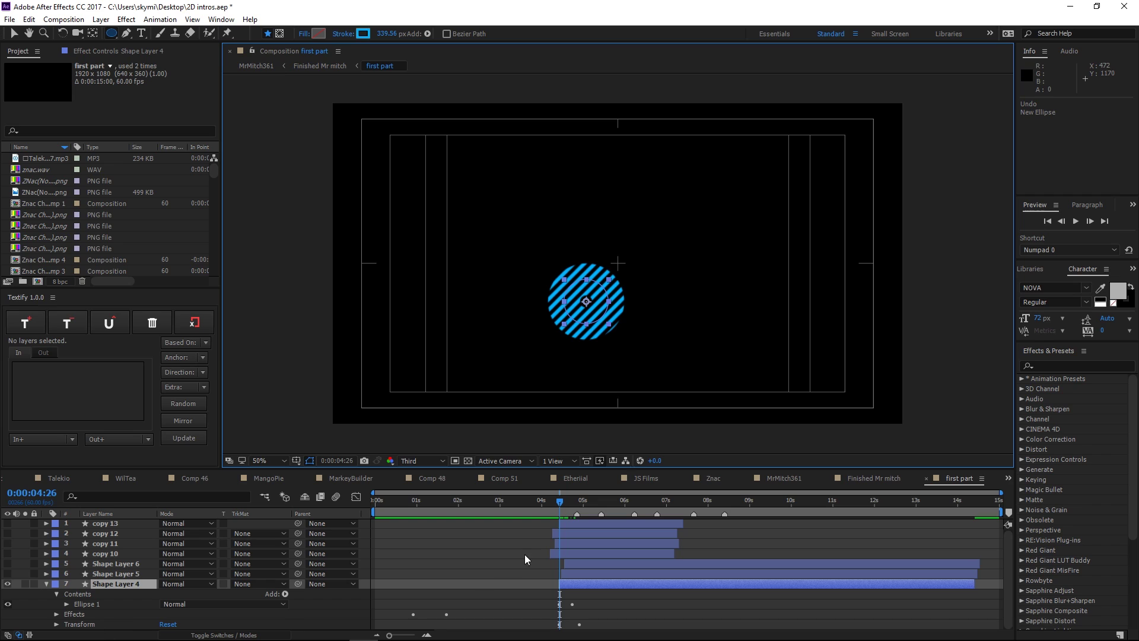
Expand Shape Layer 4's Transform properties and scrub between 0:00:04:36 and 0:00:04:24 to examine the Scale keyframes
{"action": "left_click_drag", "start_coordinate": [562, 502], "coordinate": [567, 503]}
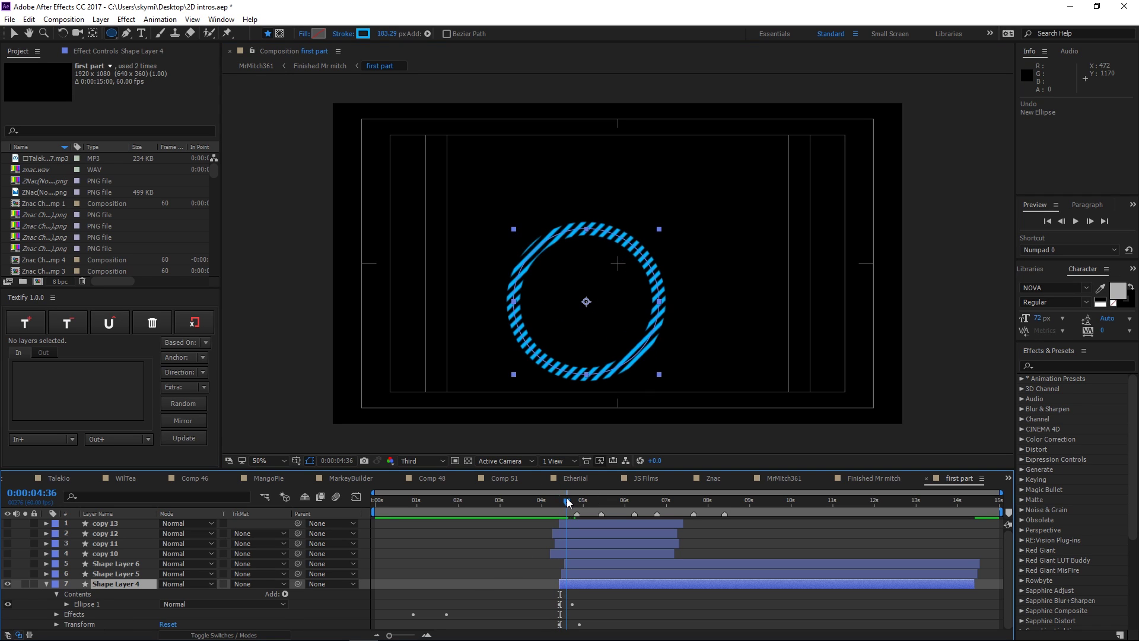
{"action": "left_click", "coordinate": [57, 624]}
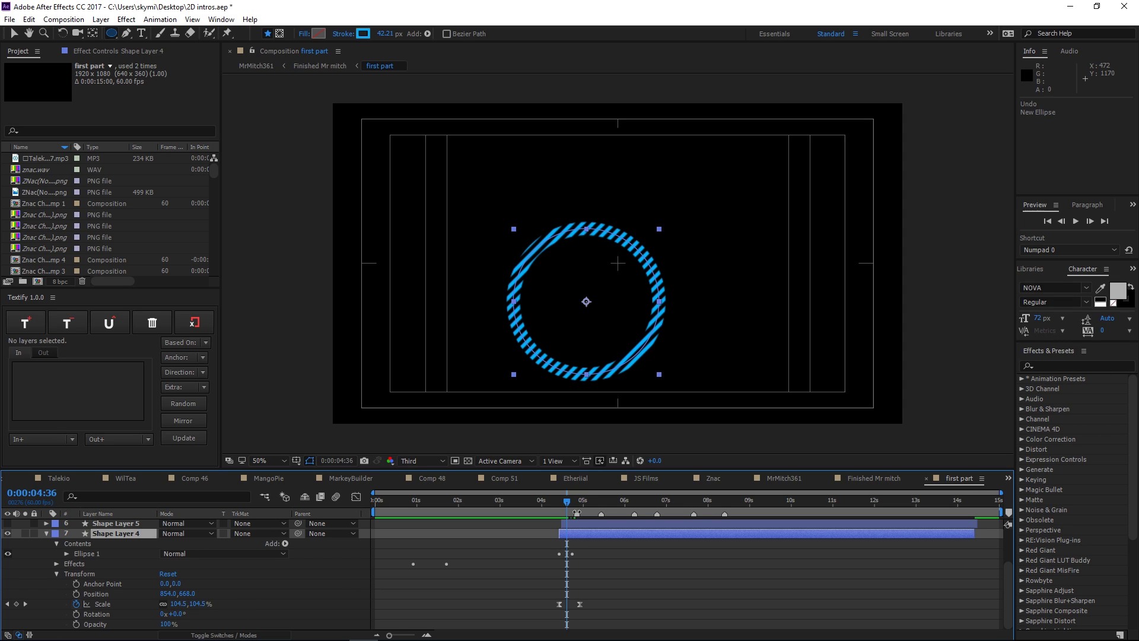
{"action": "mouse_move", "coordinate": [567, 502]}
{"action": "left_mouse_down"}
{"action": "mouse_move", "coordinate": [583, 508]}
{"action": "mouse_move", "coordinate": [559, 510]}
{"action": "left_mouse_up"}
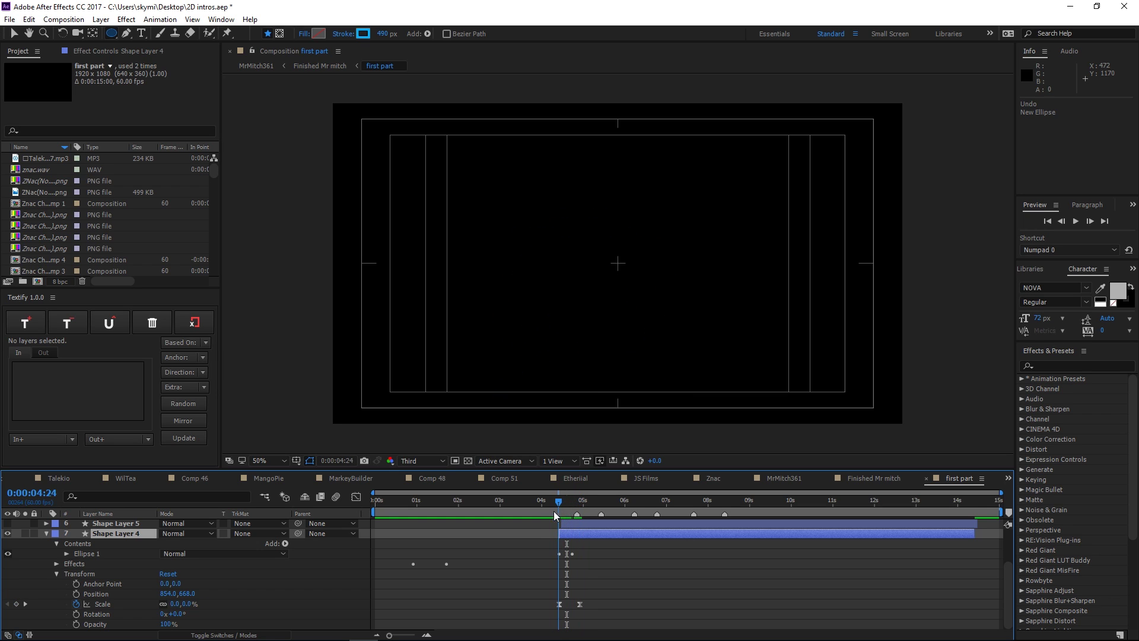
Expand Stroke 1 of Ellipse 1 and scrub to 0:00:04:38 to examine the animated Stroke Width
{"action": "left_click", "coordinate": [55, 575]}
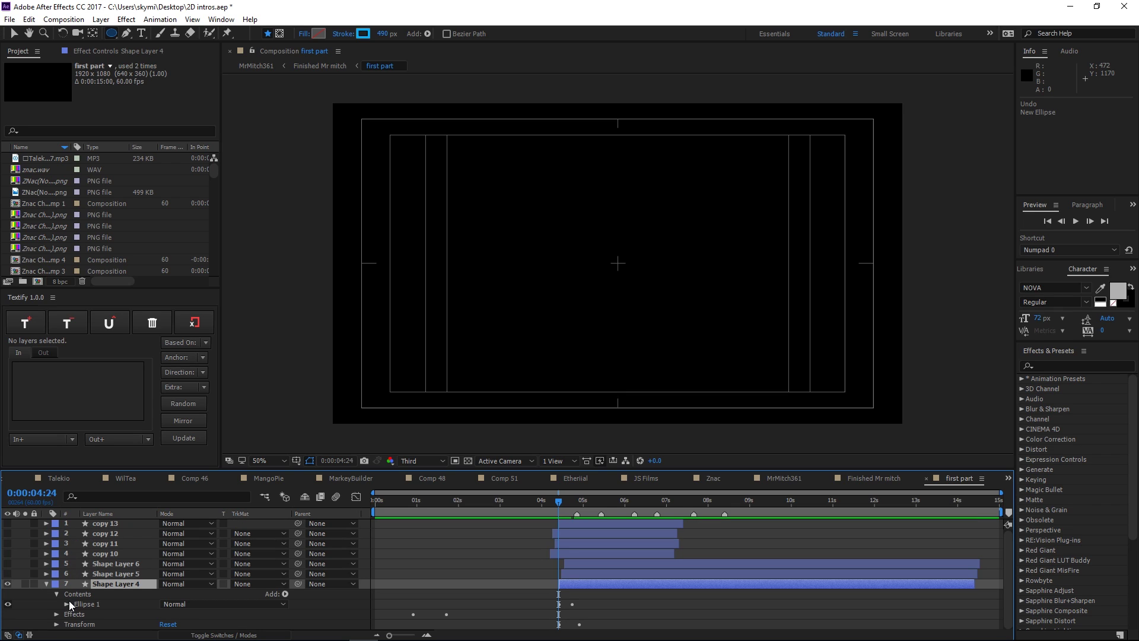
{"action": "left_click", "coordinate": [66, 604]}
{"action": "left_click", "coordinate": [77, 604]}
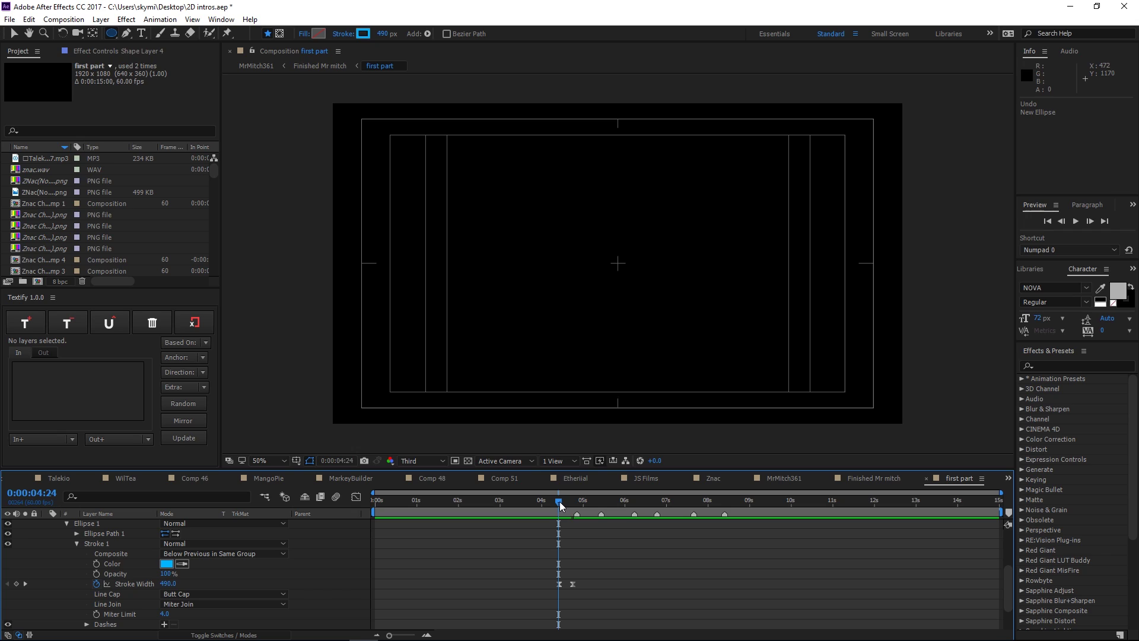
{"action": "left_click_drag", "start_coordinate": [559, 502], "coordinate": [568, 504]}
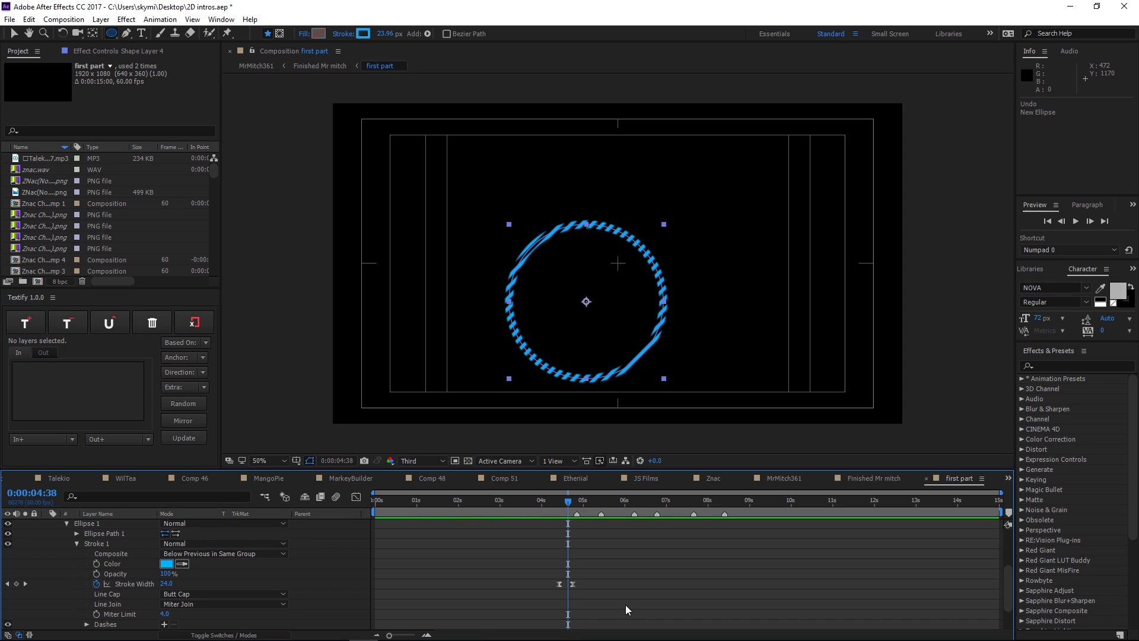
View the Keyframe Assistant's Easy Ease option for the second Stroke Width keyframe and dismiss it without applying
{"action": "left_click", "coordinate": [614, 586]}
{"action": "left_click", "coordinate": [567, 586]}
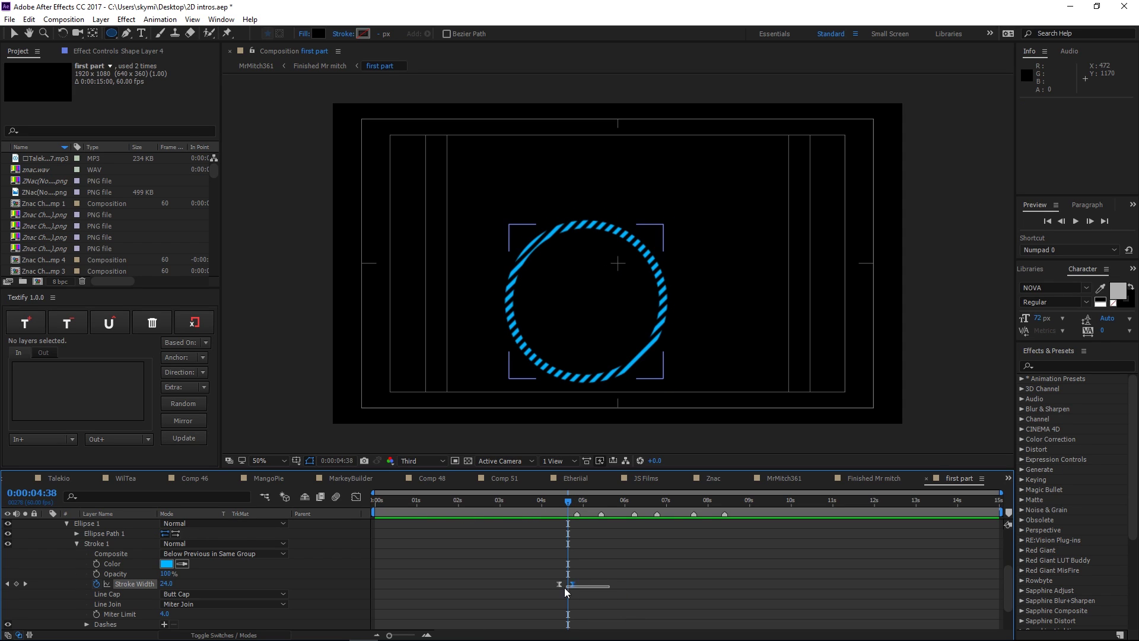
{"action": "right_click", "coordinate": [566, 588]}
{"action": "mouse_move", "coordinate": [595, 577]}
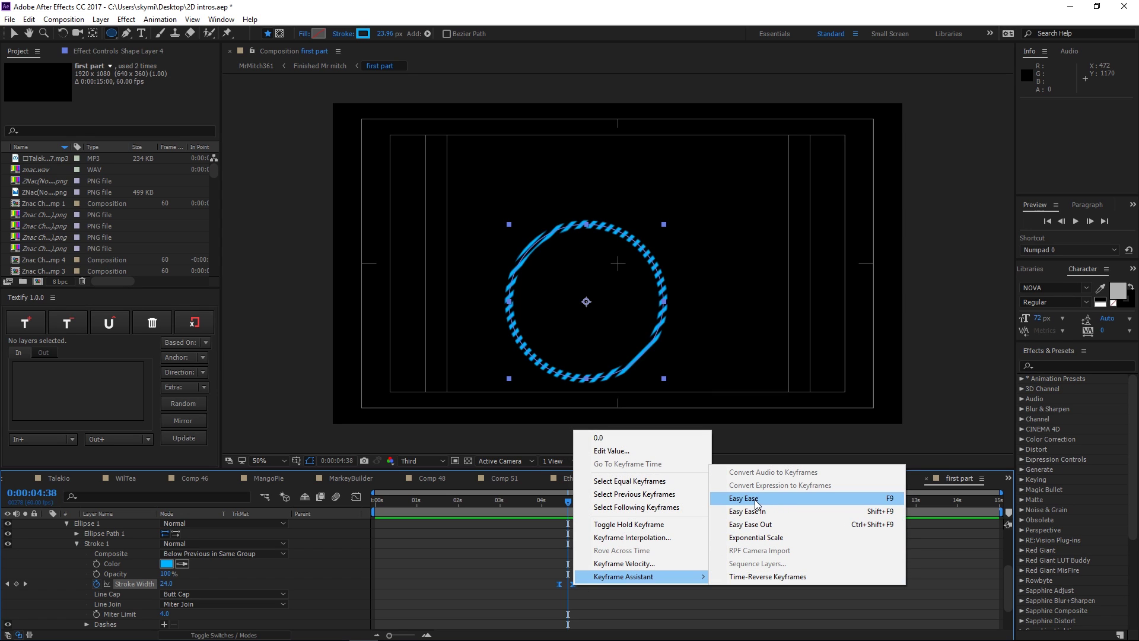
{"action": "left_click", "coordinate": [478, 581]}
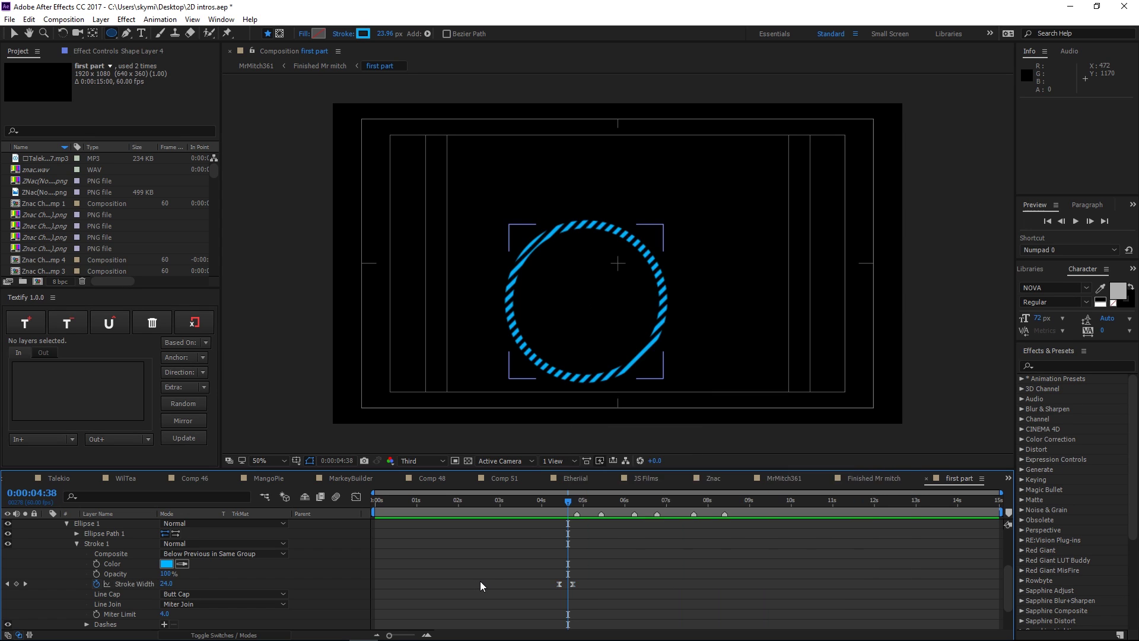
Go to 0:00:04:47, select both Stroke Width keyframes and examine their easing curve in the Graph Editor
{"action": "left_click_drag", "start_coordinate": [566, 505], "coordinate": [572, 505]}
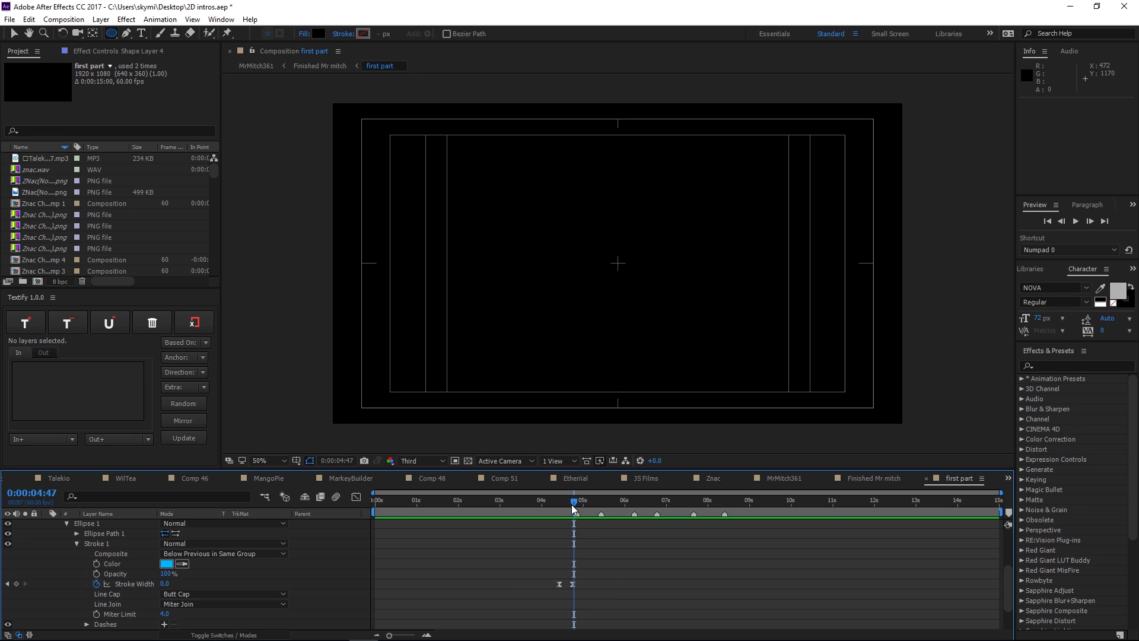
{"action": "left_click_drag", "start_coordinate": [643, 574], "coordinate": [495, 579]}
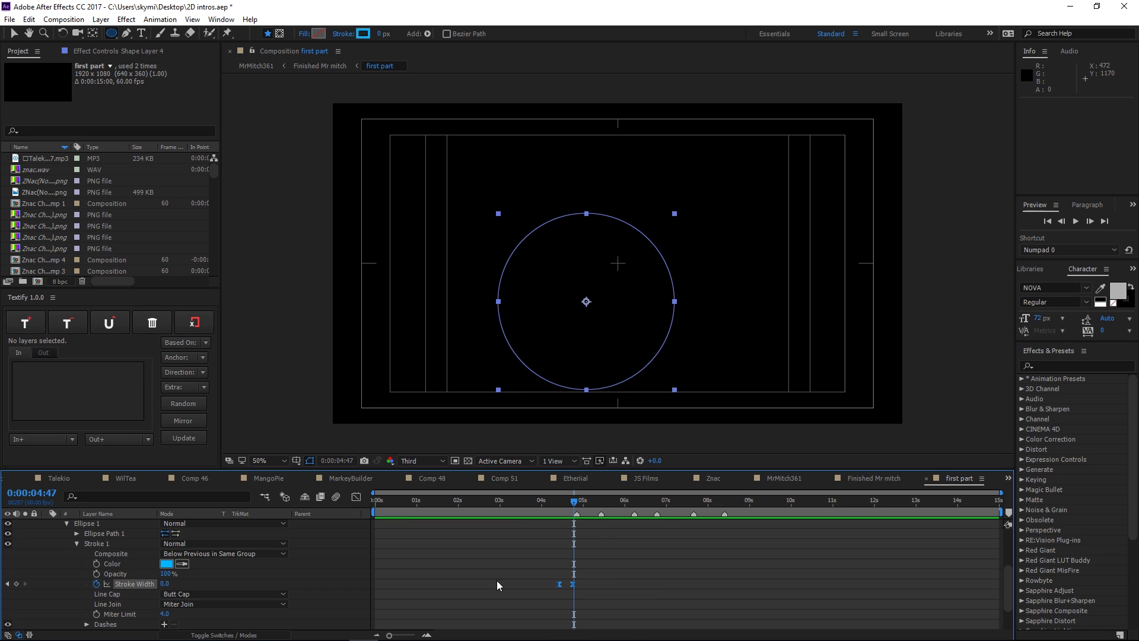
{"action": "left_click", "coordinate": [354, 498]}
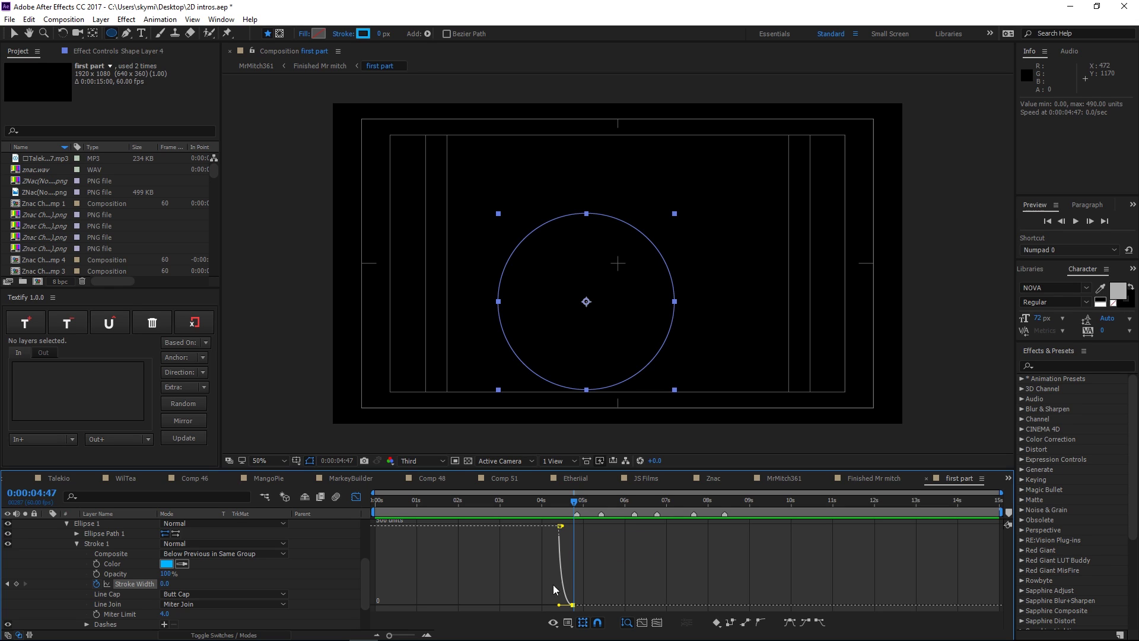
{"action": "mouse_move", "coordinate": [559, 606]}
{"action": "left_mouse_down"}
{"action": "mouse_move", "coordinate": [489, 565]}
{"action": "mouse_move", "coordinate": [471, 581]}
{"action": "mouse_move", "coordinate": [484, 567]}
{"action": "left_mouse_up"}
{"action": "left_click", "coordinate": [356, 497]}
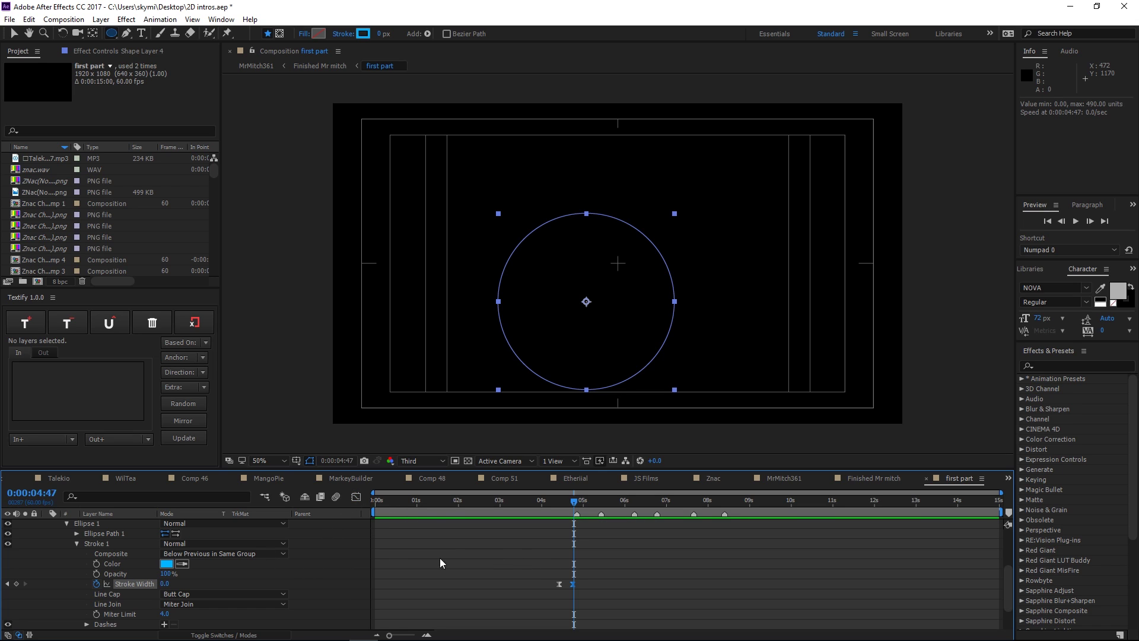
Collapse Shape Layer 4's stroke, ellipse and layer properties, reselect the layer and go to 0:00:04:31
{"action": "left_click", "coordinate": [65, 585]}
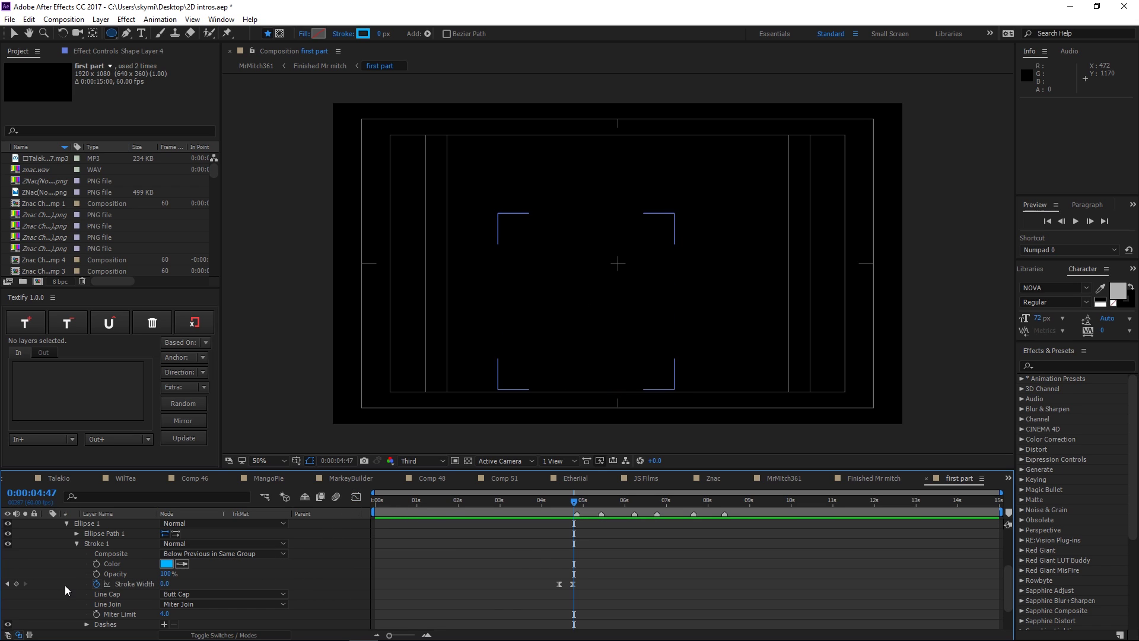
{"action": "left_click", "coordinate": [77, 544]}
{"action": "left_click", "coordinate": [66, 551]}
{"action": "left_click", "coordinate": [46, 544]}
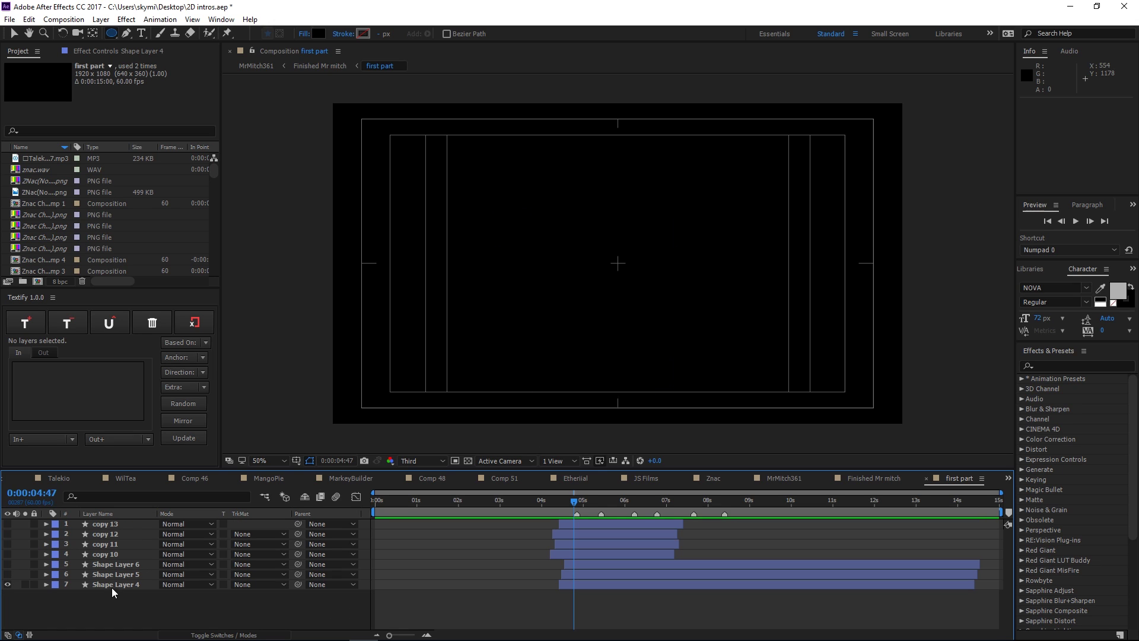
{"action": "left_click", "coordinate": [111, 583]}
{"action": "left_click_drag", "start_coordinate": [573, 511], "coordinate": [563, 511]}
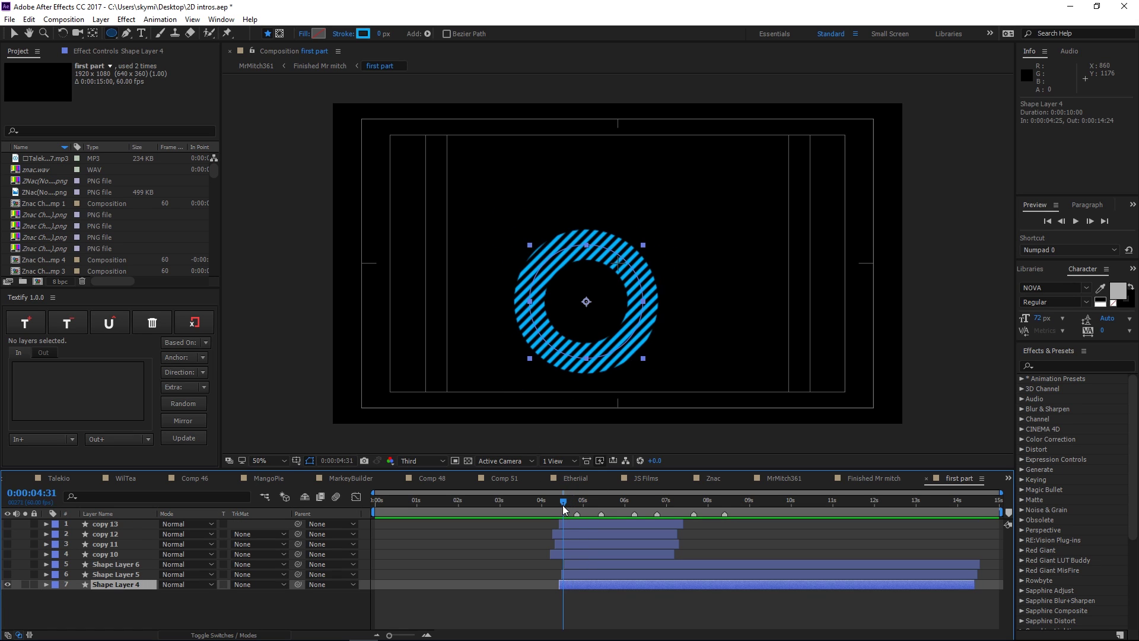
Draw a tall ellipse about 164 by 372 px on a new shape layer right of the striped ring and give it a light greyish stroke
{"action": "left_click", "coordinate": [276, 609]}
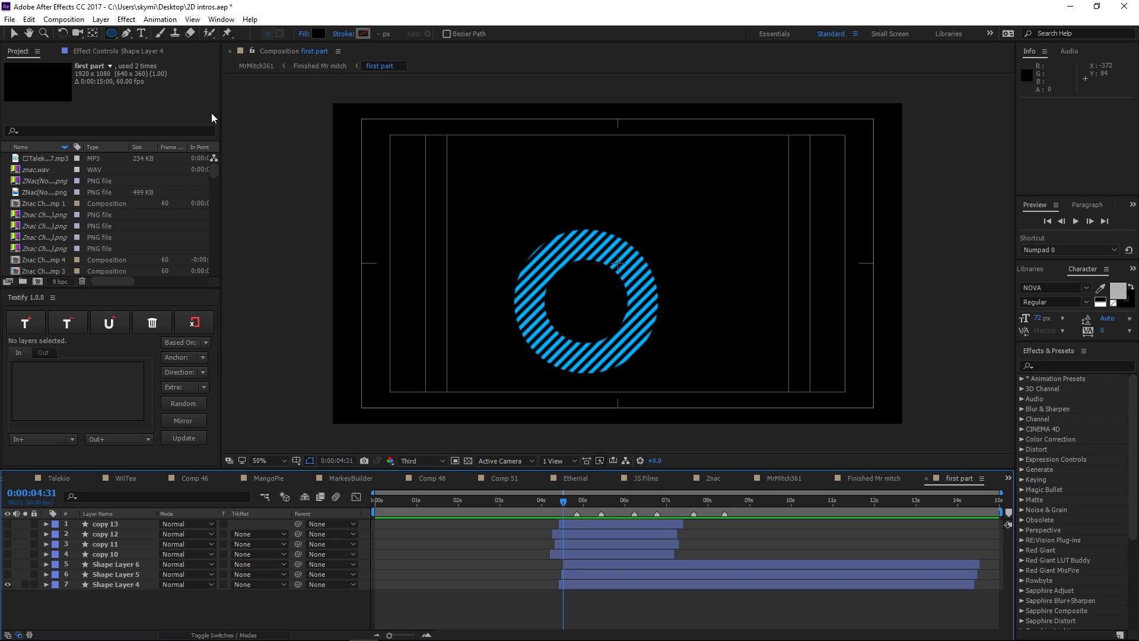
{"action": "left_click", "coordinate": [112, 33]}
{"action": "left_click_drag", "start_coordinate": [728, 190], "coordinate": [777, 301]}
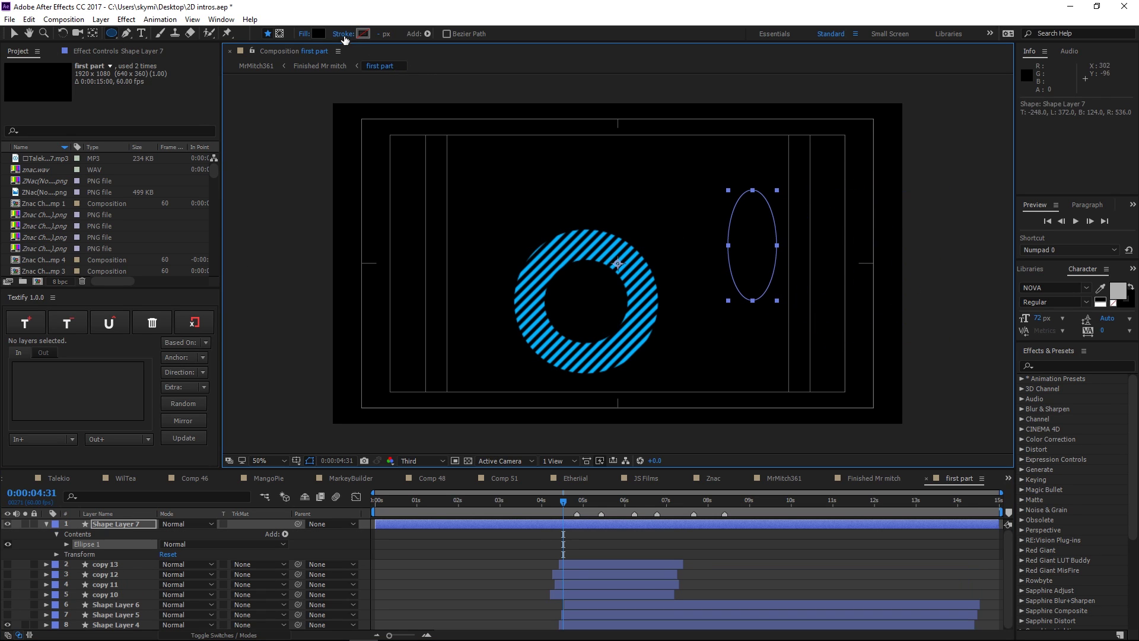
{"action": "left_click", "coordinate": [363, 34]}
{"action": "left_click", "coordinate": [533, 289]}
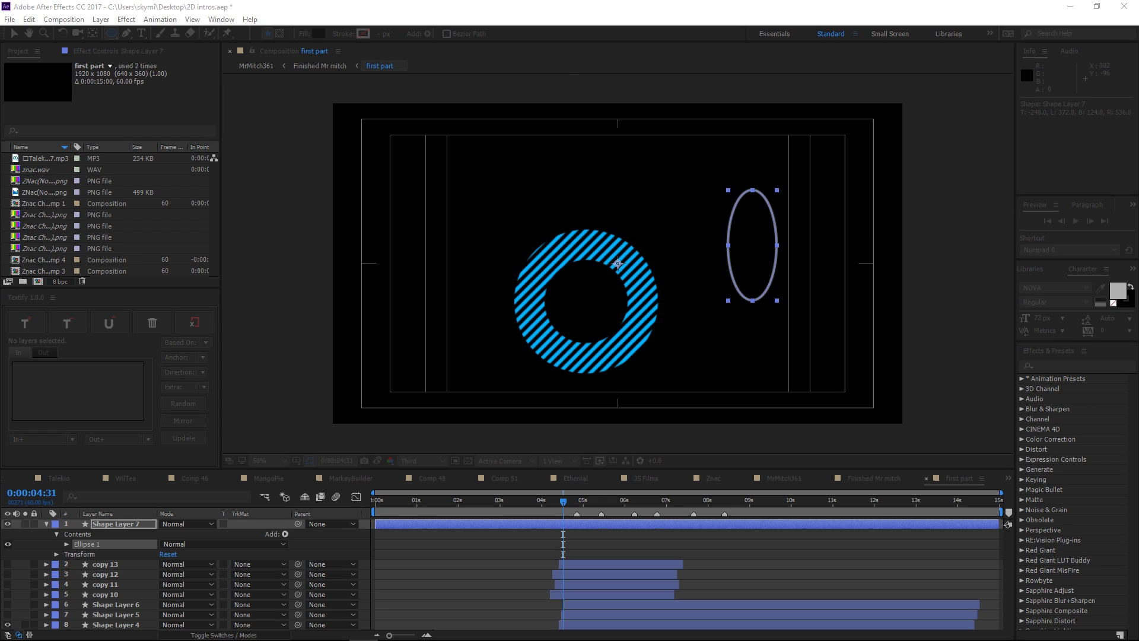
{"action": "left_click", "coordinate": [559, 356]}
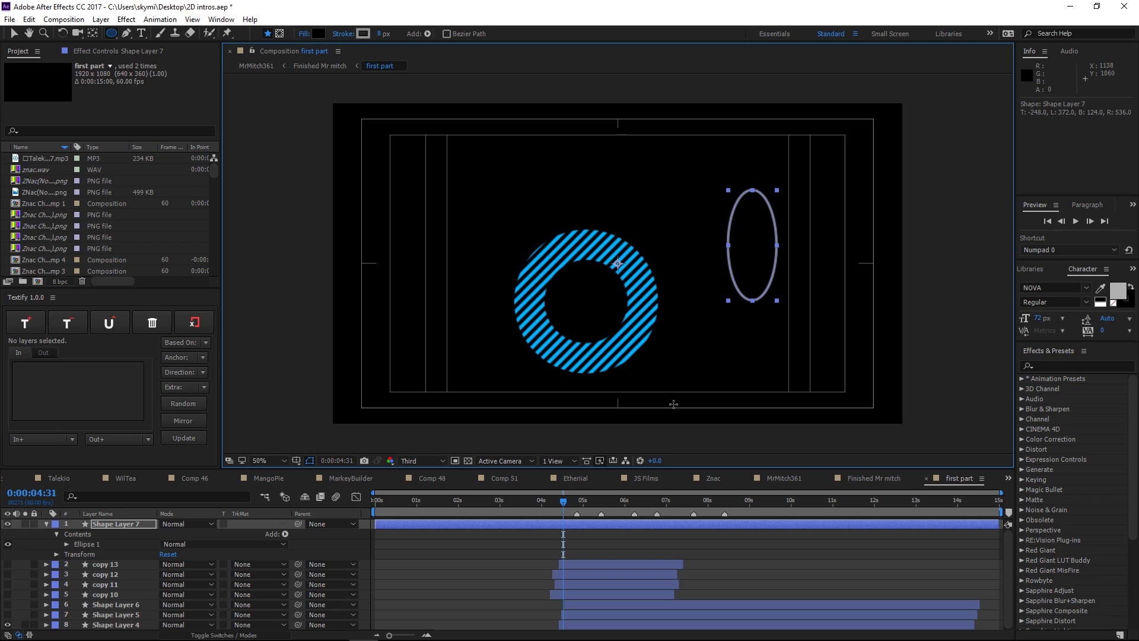
Show the transparency grid in the composition view and delete the new ellipse layer
{"action": "left_click", "coordinate": [468, 460]}
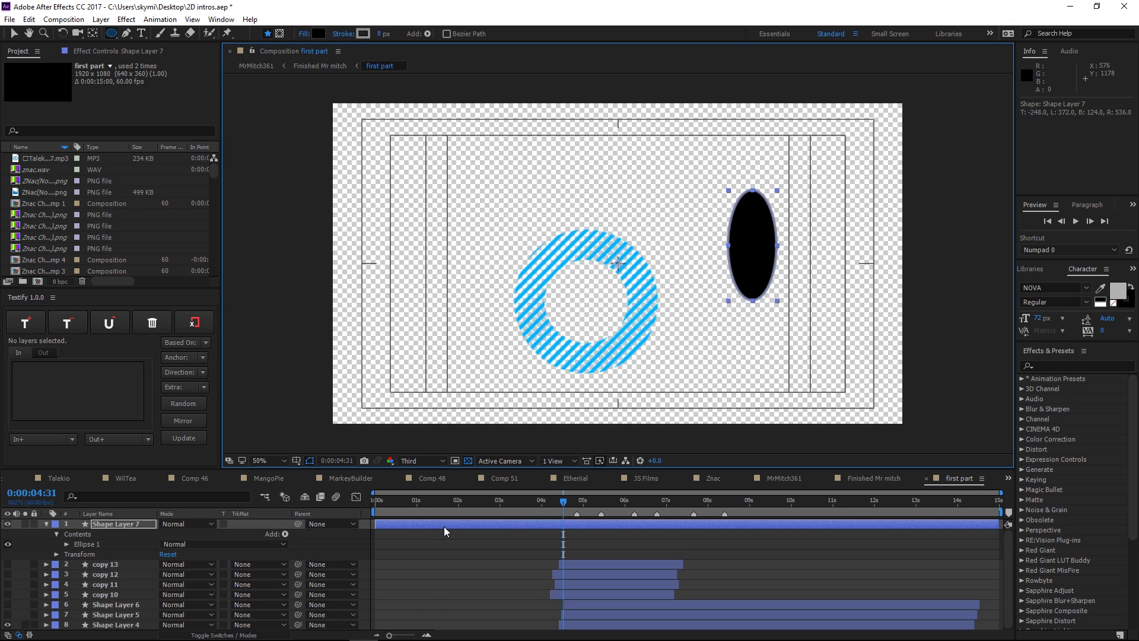
{"action": "key", "text": "Delete"}
Select Shape Layer 4 and examine its Radial Wipe, Echo and Venetian Blinds effect settings, scrubbing to 0:00:05:35
{"action": "left_click", "coordinate": [626, 586]}
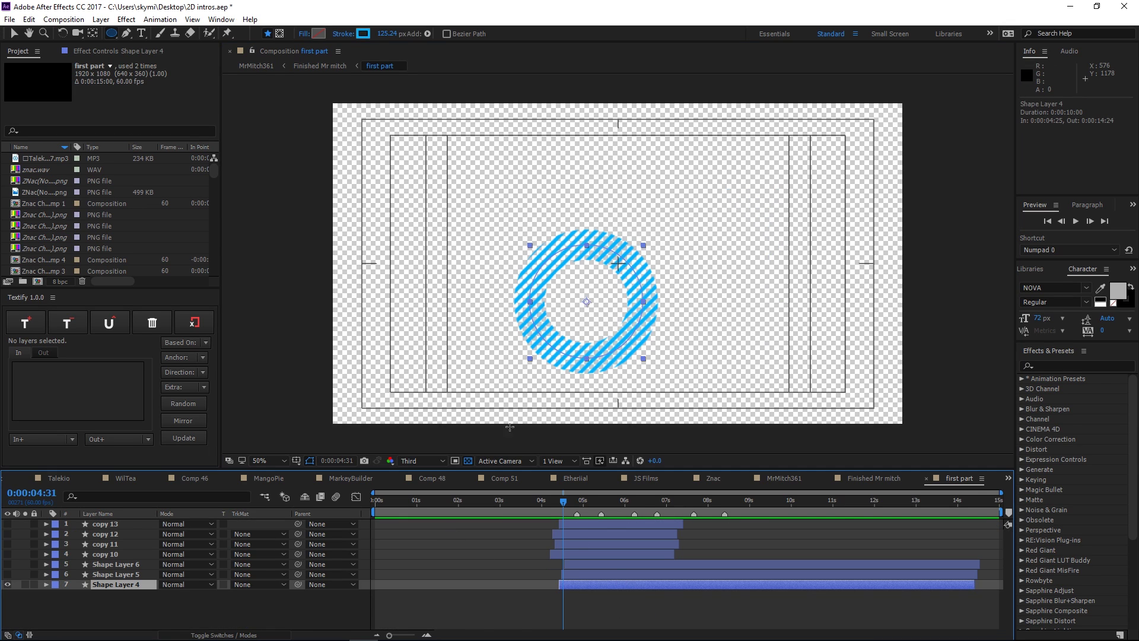
{"action": "left_click", "coordinate": [99, 52]}
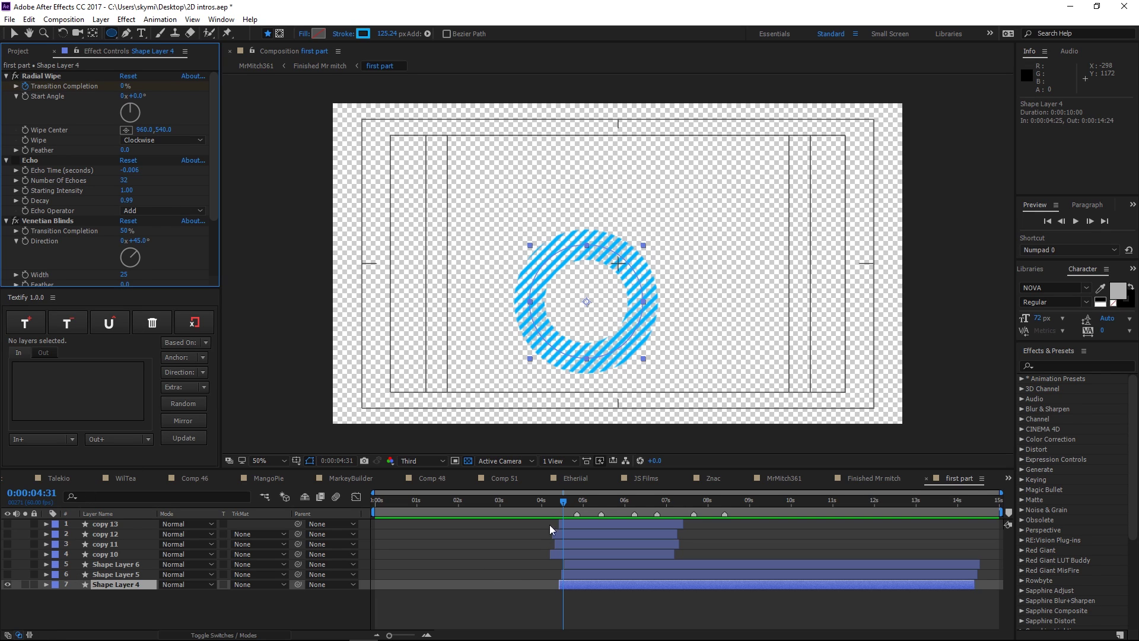
{"action": "left_click_drag", "start_coordinate": [563, 508], "coordinate": [608, 457]}
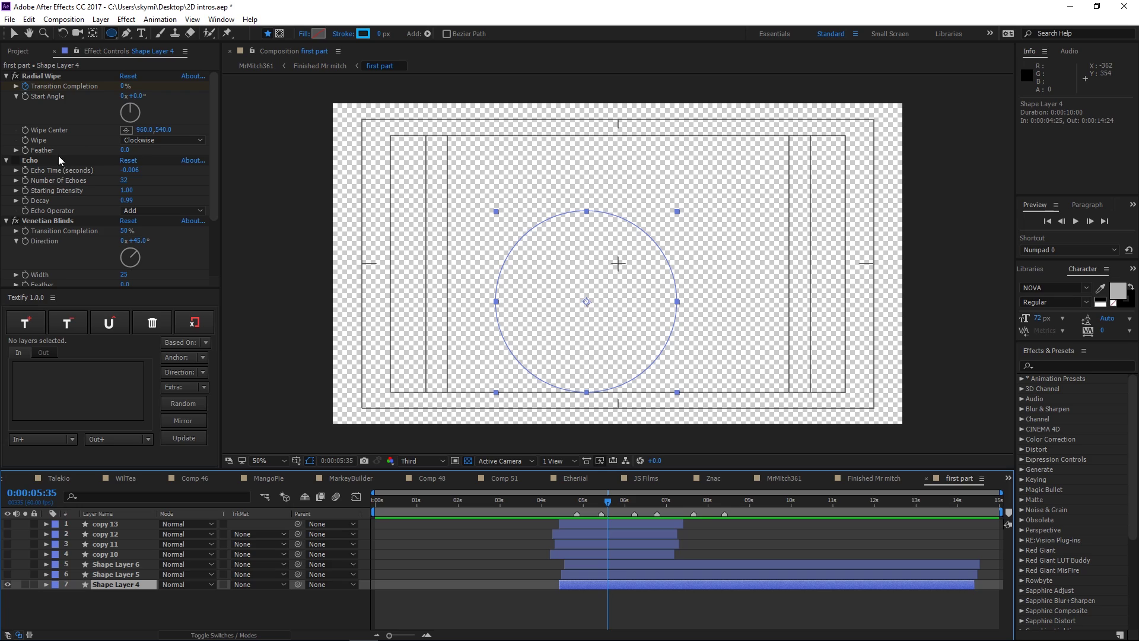
{"action": "scroll", "coordinate": [64, 187], "scroll_direction": "down", "scroll_amount": 2}
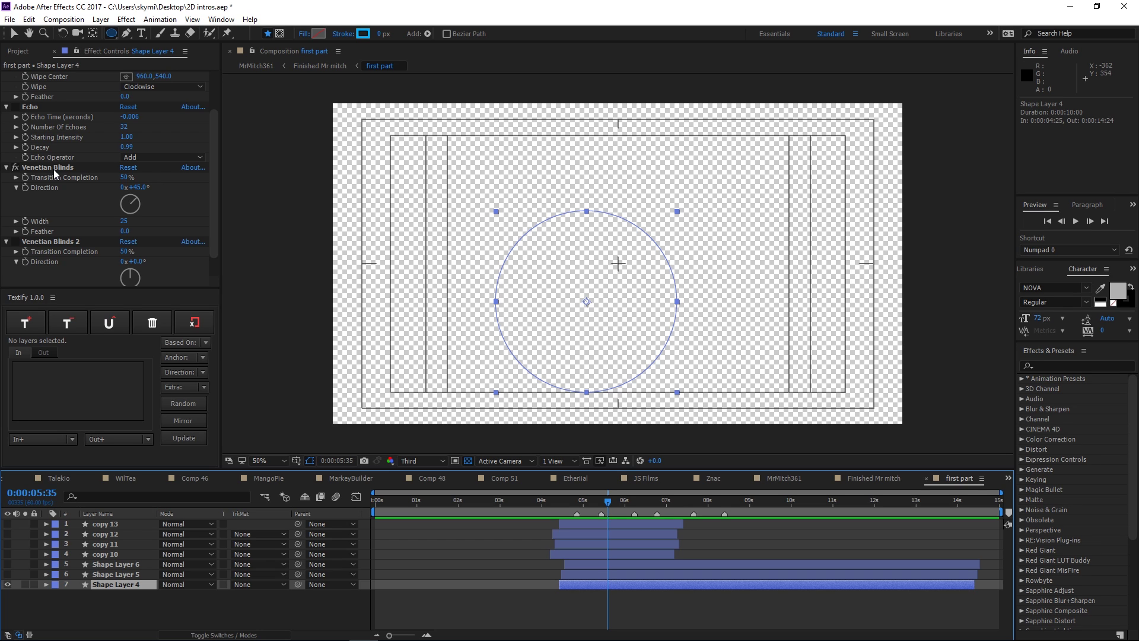
{"action": "left_click", "coordinate": [74, 167]}
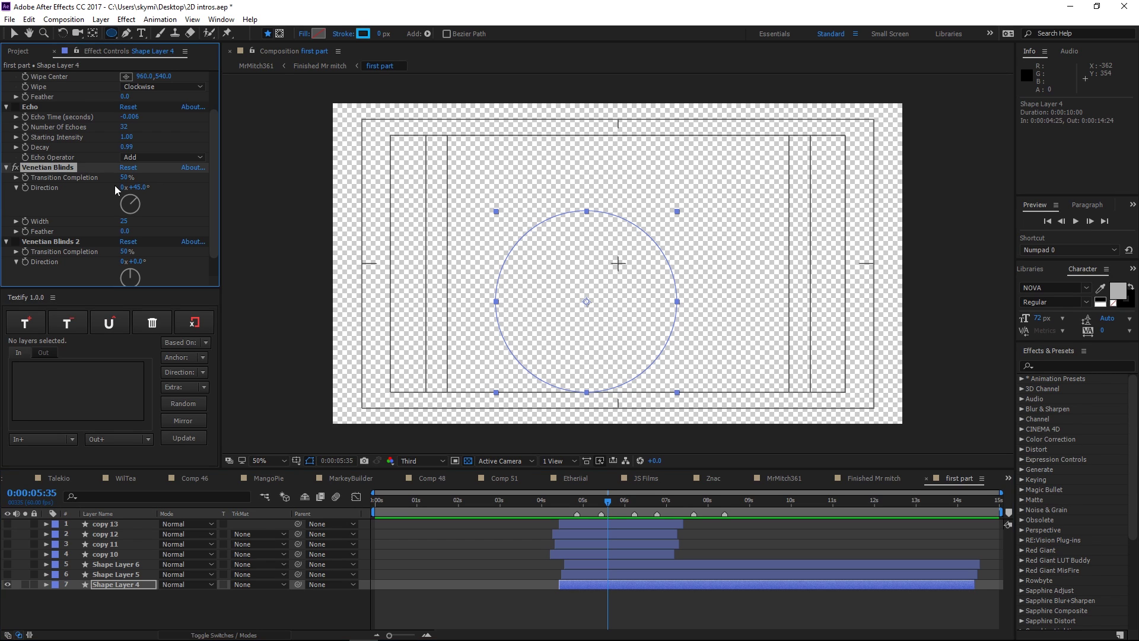
Search the effects library for "blinds" to locate the Venetian Blinds effect, and clear the search
{"action": "left_click", "coordinate": [1063, 366]}
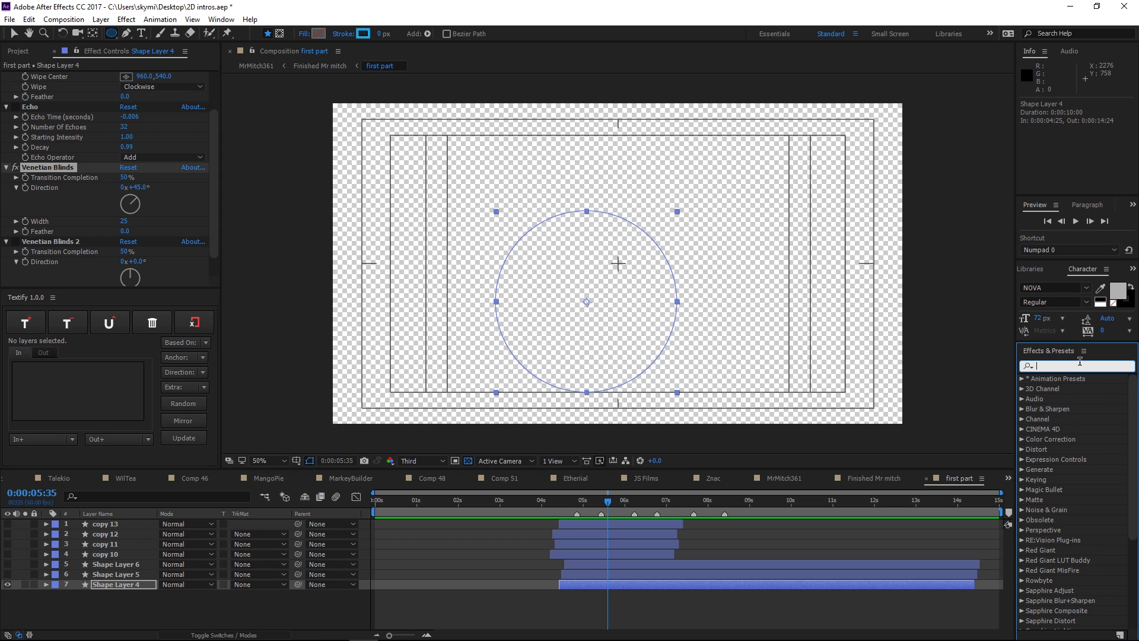
{"action": "type", "text": "bls"}
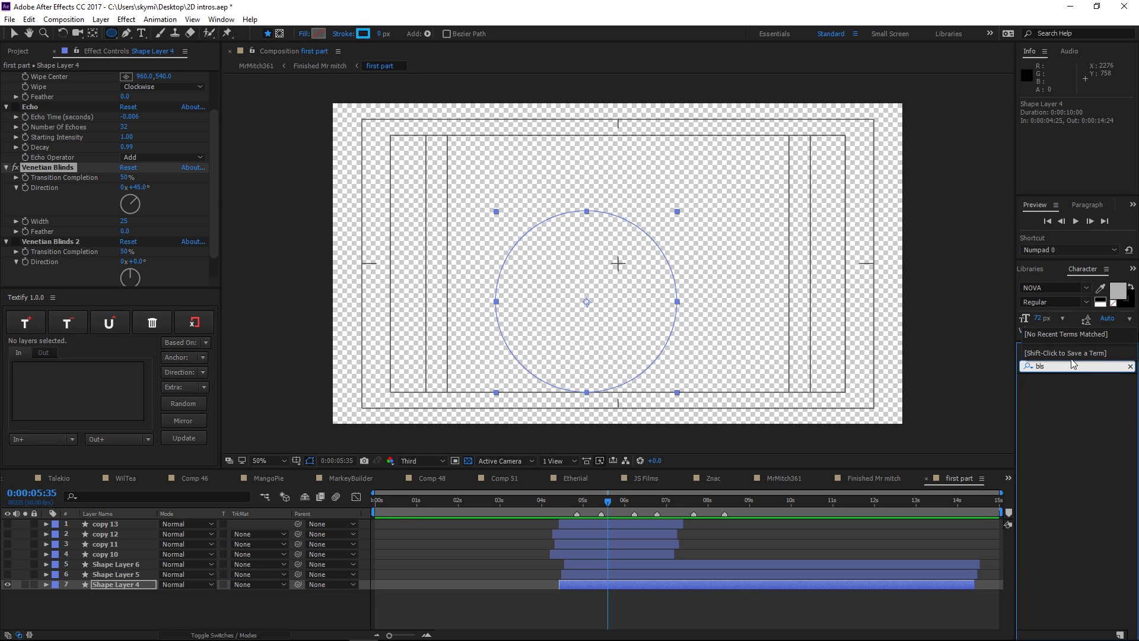
{"action": "key", "text": "BackSpace"}
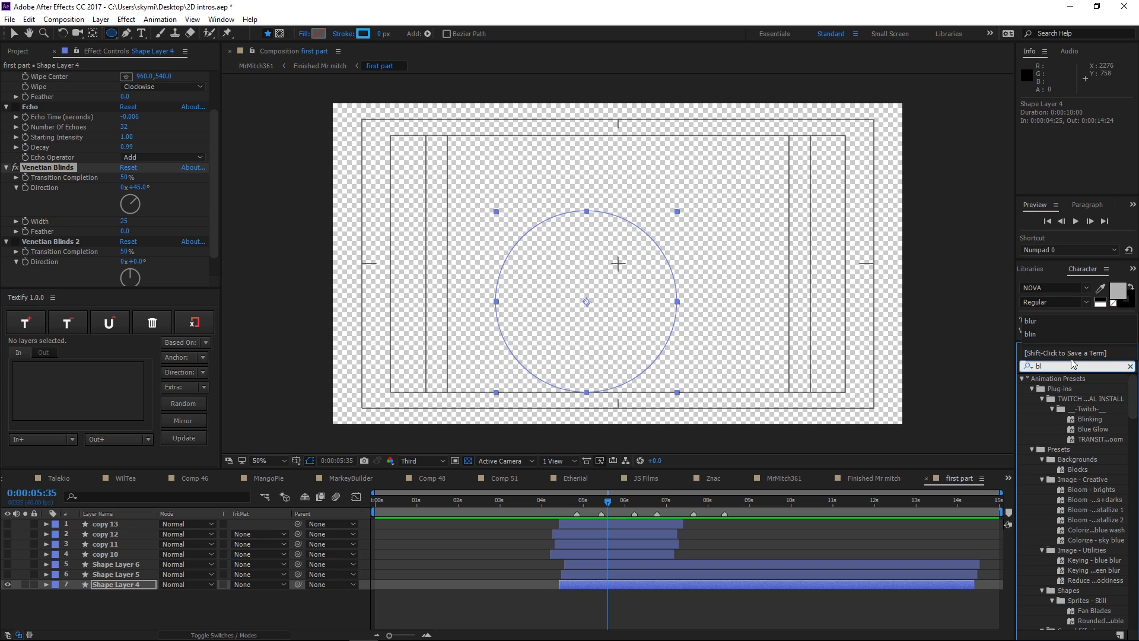
{"action": "type", "text": "ine"}
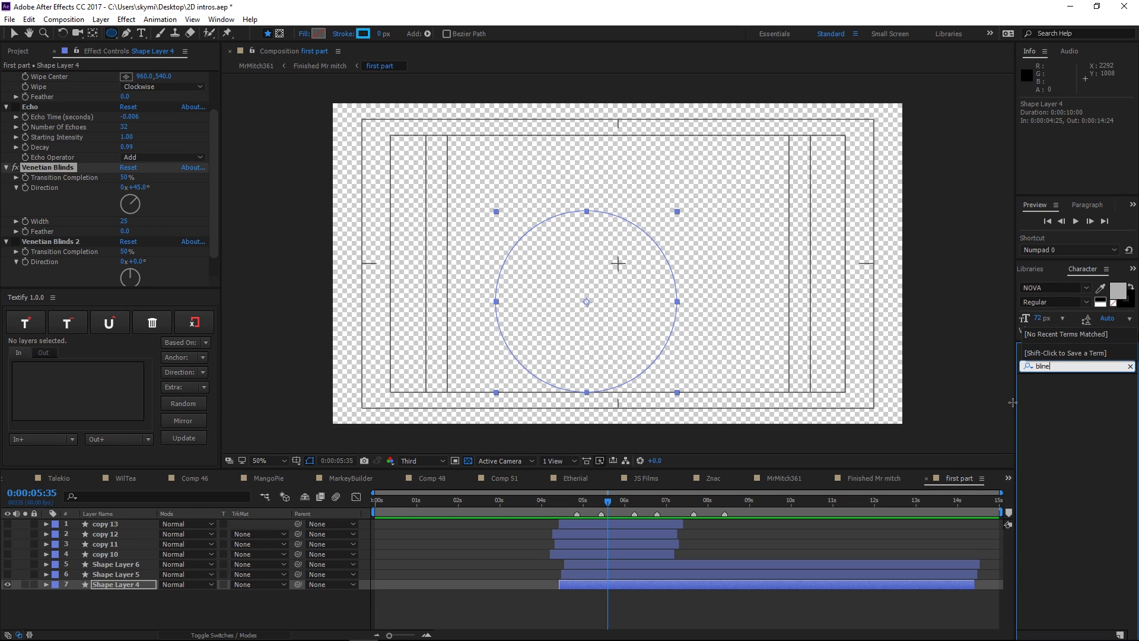
{"action": "key", "text": "BackSpace"}
{"action": "type", "text": "ds"}
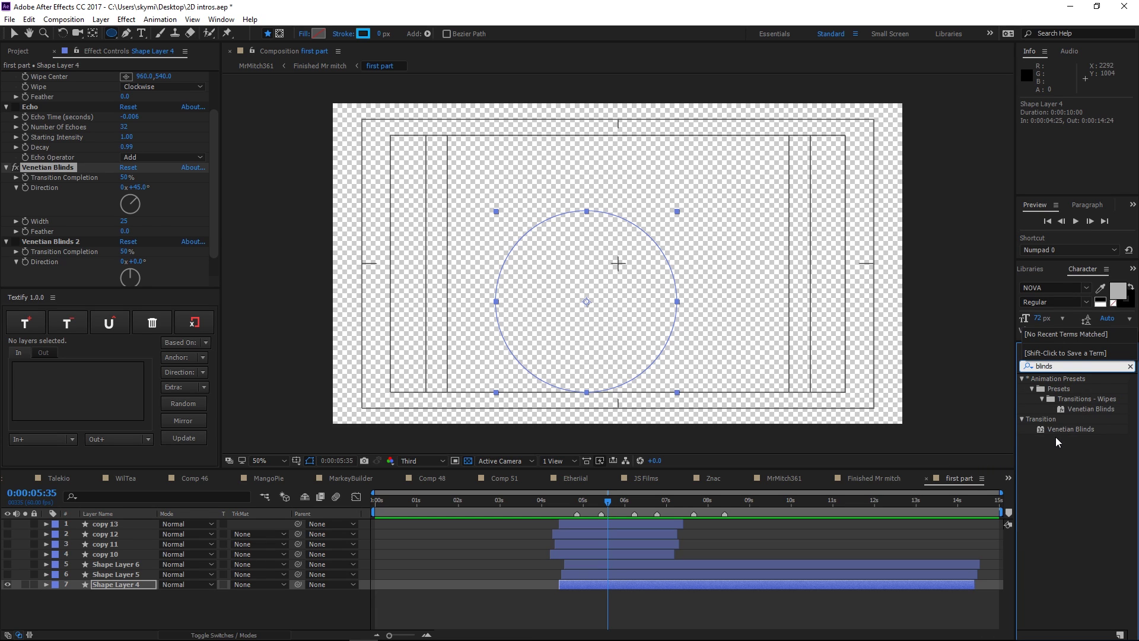
{"action": "key", "text": "BackSpace"}
{"action": "key", "text": "BackSpace"}
{"action": "key", "text": "BackSpace"}
{"action": "key", "text": "BackSpace"}
{"action": "key", "text": "BackSpace"}
{"action": "key", "text": "BackSpace"}
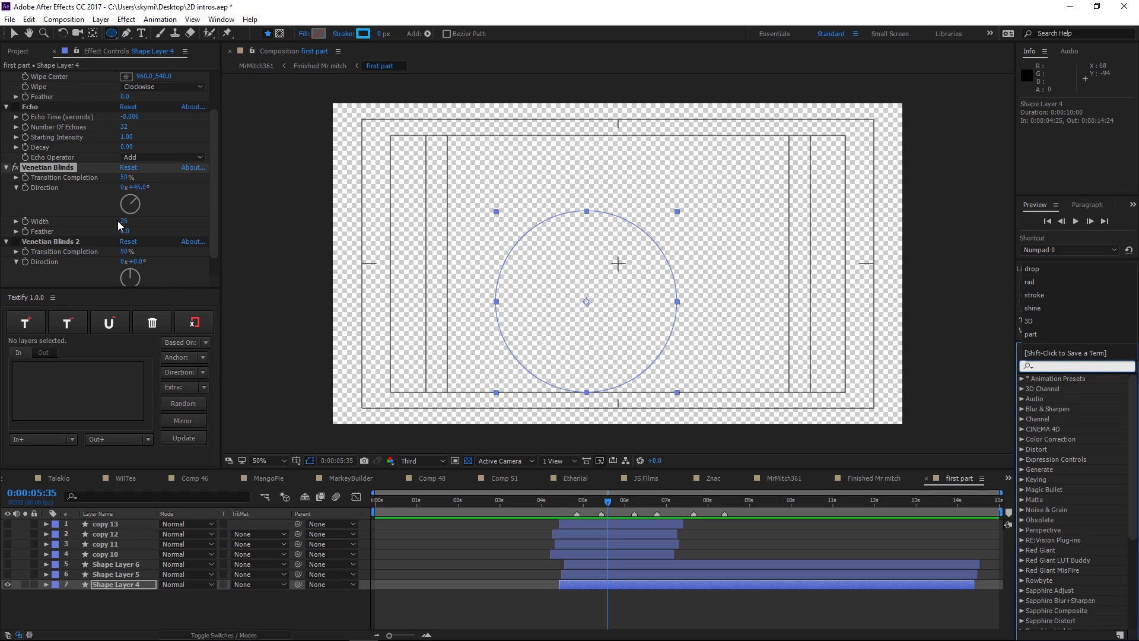
At 0:00:04:32, try Shape Layer 4's Venetian Blinds with Width 55, Direction 212° and Transition Completion 21%
{"action": "left_click_drag", "start_coordinate": [607, 502], "coordinate": [564, 511]}
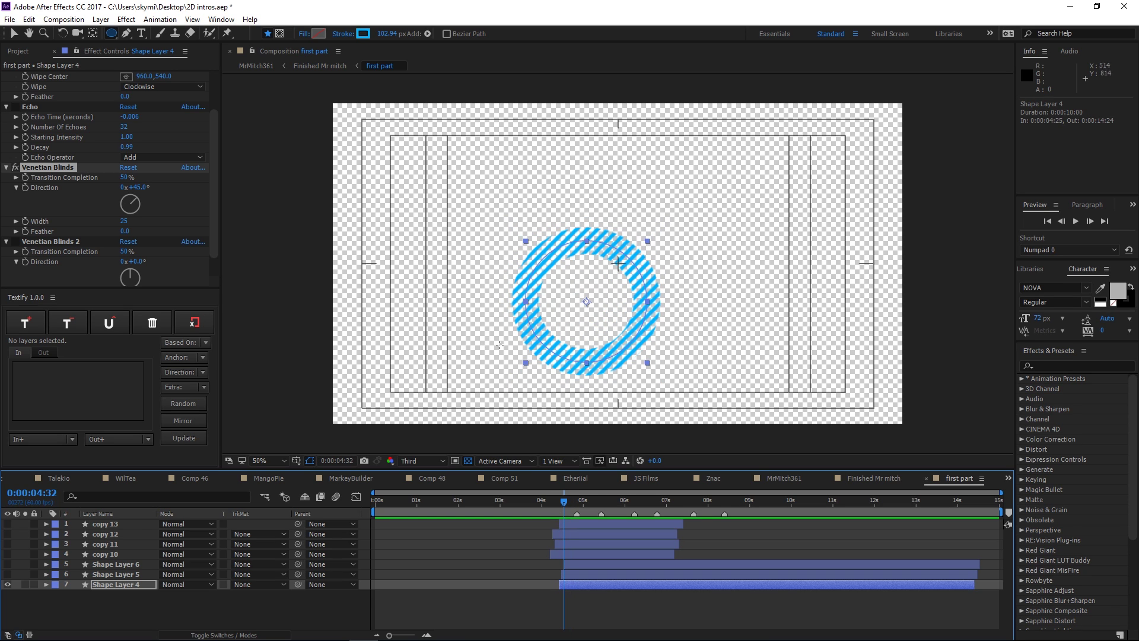
{"action": "left_click", "coordinate": [125, 226]}
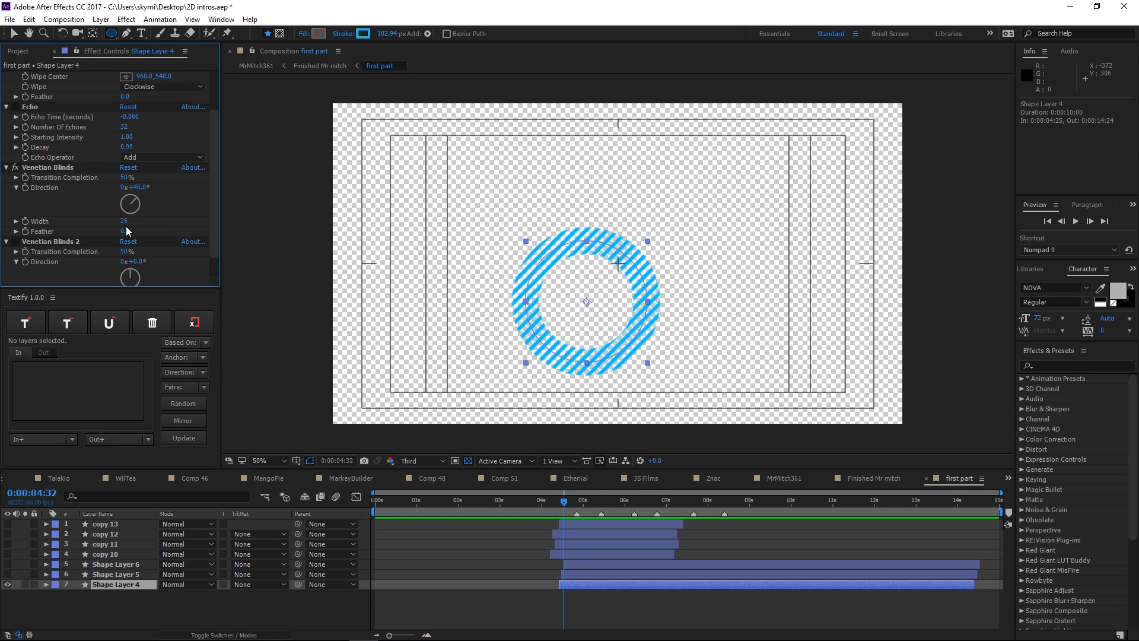
{"action": "left_click_drag", "start_coordinate": [125, 221], "coordinate": [164, 260]}
{"action": "left_click_drag", "start_coordinate": [142, 207], "coordinate": [114, 234]}
{"action": "mouse_move", "coordinate": [124, 178]}
{"action": "left_mouse_down"}
{"action": "mouse_move", "coordinate": [165, 192]}
{"action": "mouse_move", "coordinate": [109, 184]}
{"action": "mouse_move", "coordinate": [127, 187]}
{"action": "mouse_move", "coordinate": [118, 187]}
{"action": "left_mouse_up"}
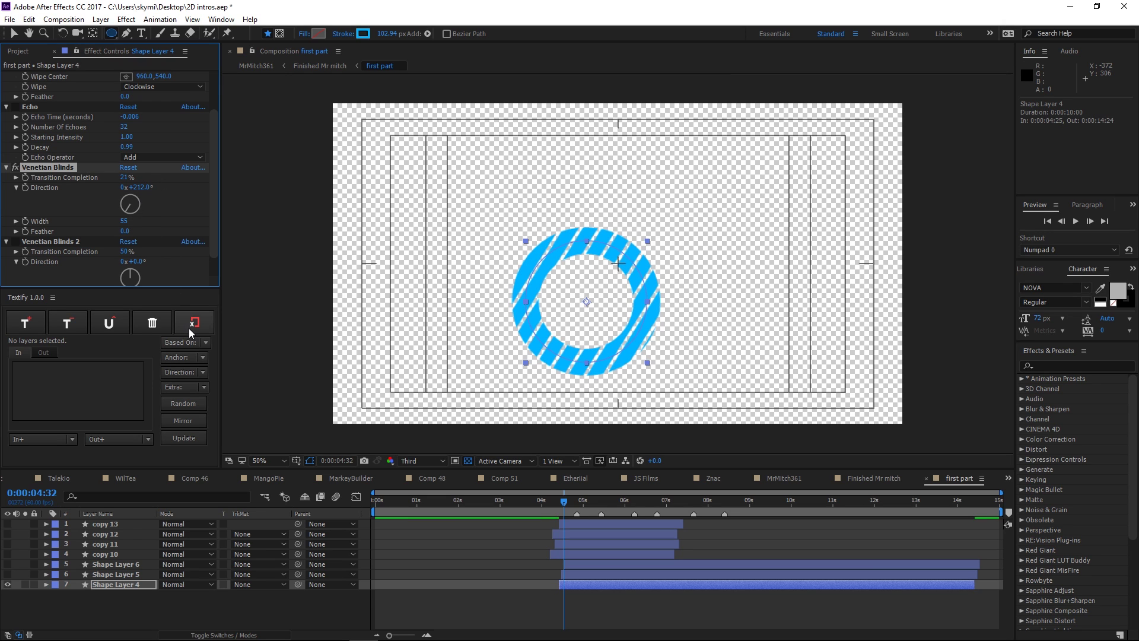
Undo the trial changes to the Venetian Blinds transition completion, direction and width on Shape Layer 4
{"action": "key", "text": "ctrl+z"}
{"action": "key", "text": "ctrl+z"}
{"action": "key", "text": "ctrl+z"}
{"action": "key", "text": "ctrl+z"}
{"action": "key", "text": "ctrl+z"}
{"action": "key", "text": "ctrl+z"}
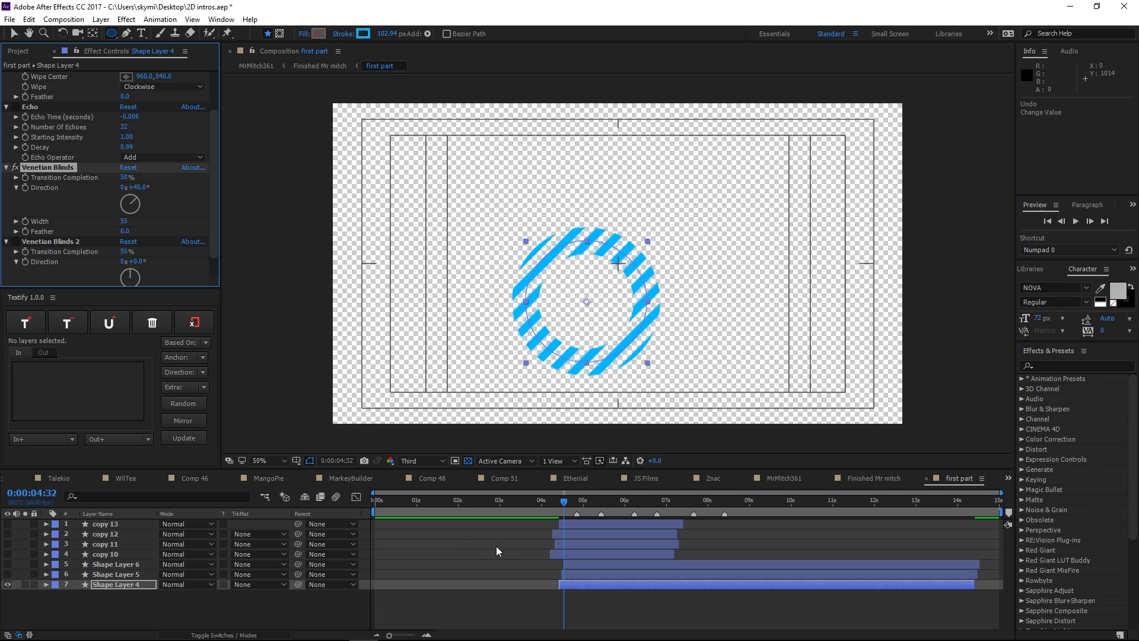
{"action": "key", "text": "ctrl+z"}
{"action": "key", "text": "ctrl+z"}
{"action": "key", "text": "ctrl+z"}
{"action": "key", "text": "ctrl+z"}
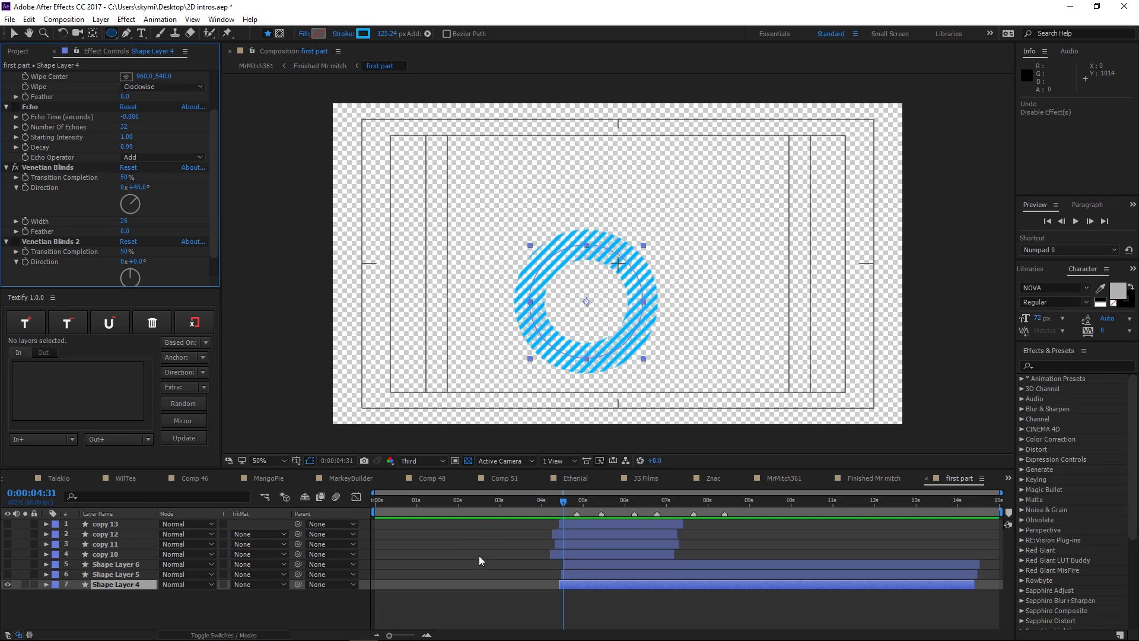
Undo the deletion of the test ellipse layer and its creation
{"action": "key", "text": "ctrl+z"}
{"action": "key", "text": "ctrl+z"}
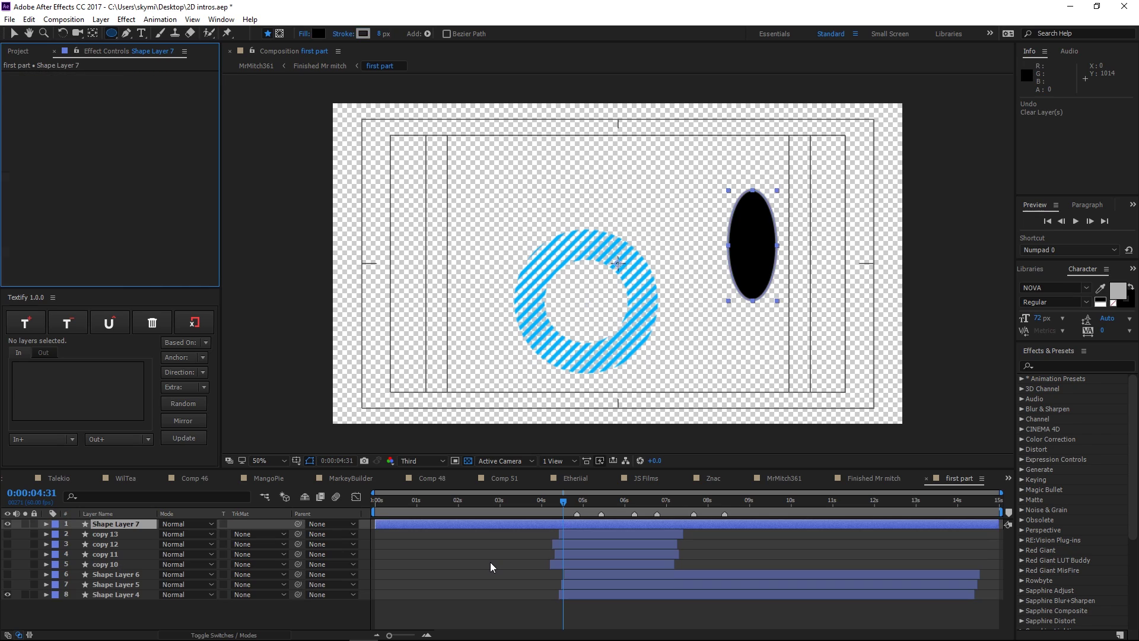
{"action": "key", "text": "ctrl+z"}
{"action": "key", "text": "ctrl+z"}
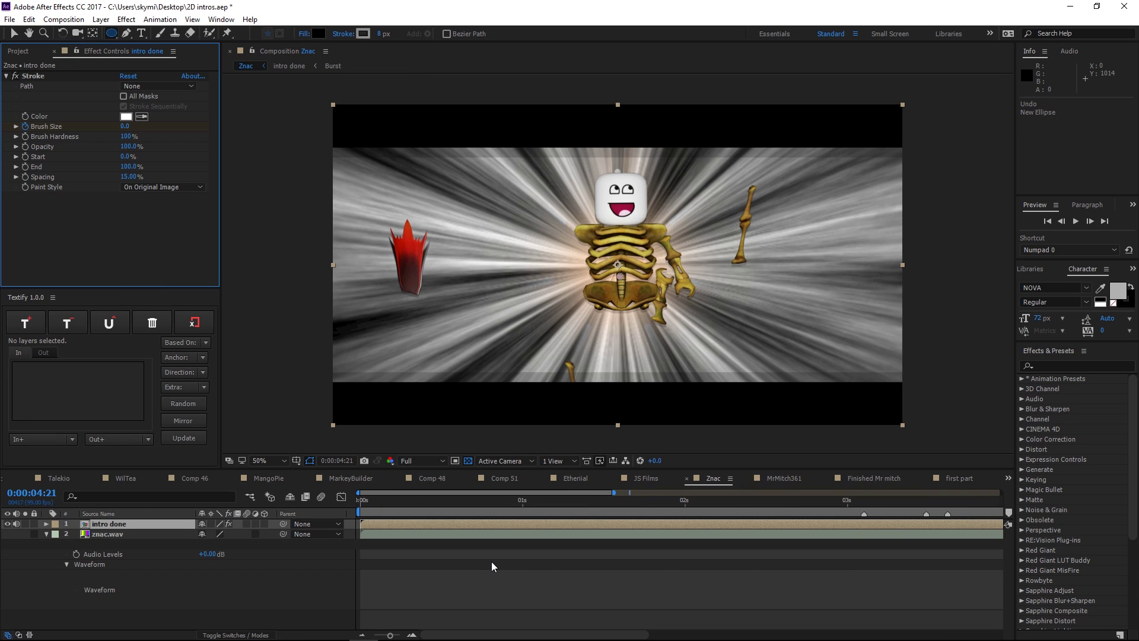
Switch to the Finished Mr mitch composition and close the first part composition's timeline
{"action": "left_click", "coordinate": [781, 477]}
{"action": "left_click", "coordinate": [870, 480]}
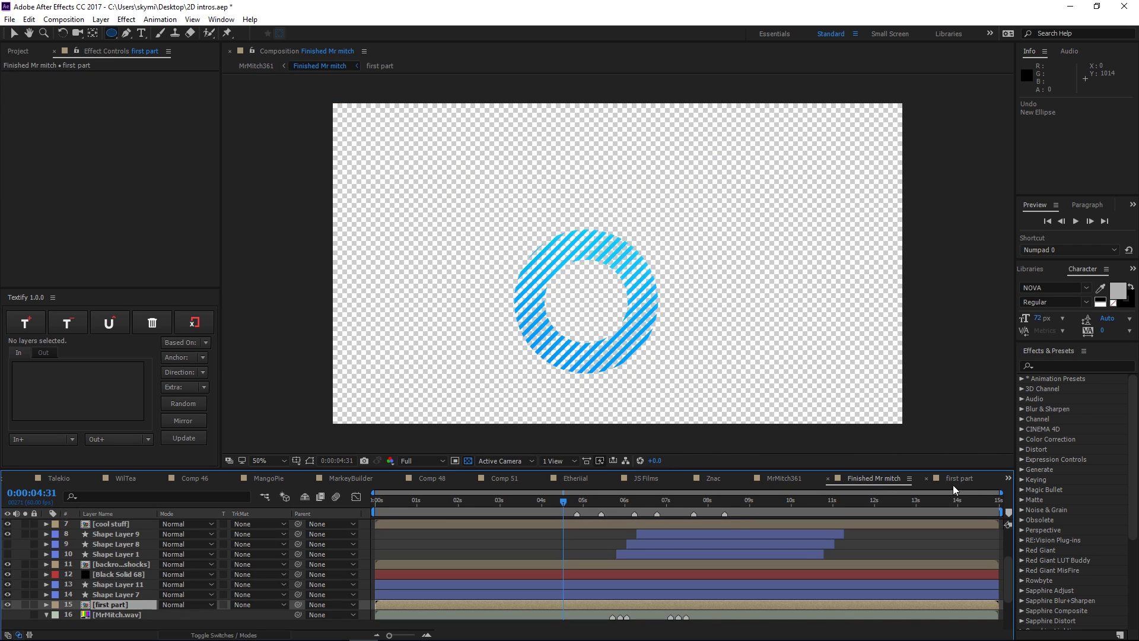
{"action": "left_click", "coordinate": [967, 482]}
{"action": "left_click", "coordinate": [925, 478]}
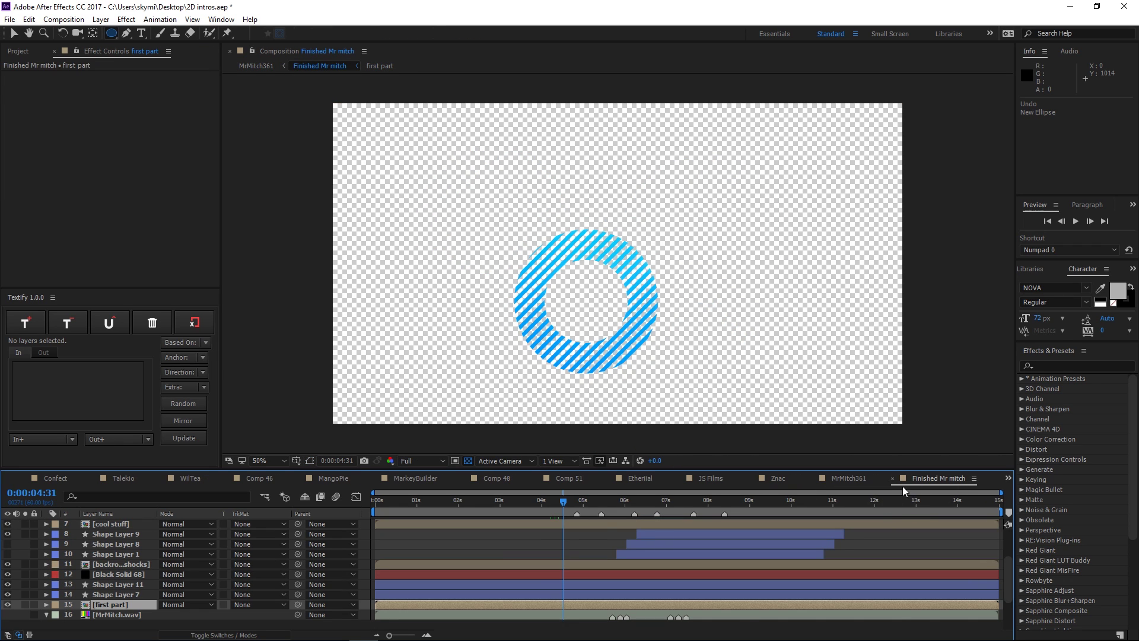
Go to 0:00:04:56, select the TEXT layer and expand it to show its Transform keyframes
{"action": "left_click", "coordinate": [570, 503]}
{"action": "left_click_drag", "start_coordinate": [570, 503], "coordinate": [581, 509]}
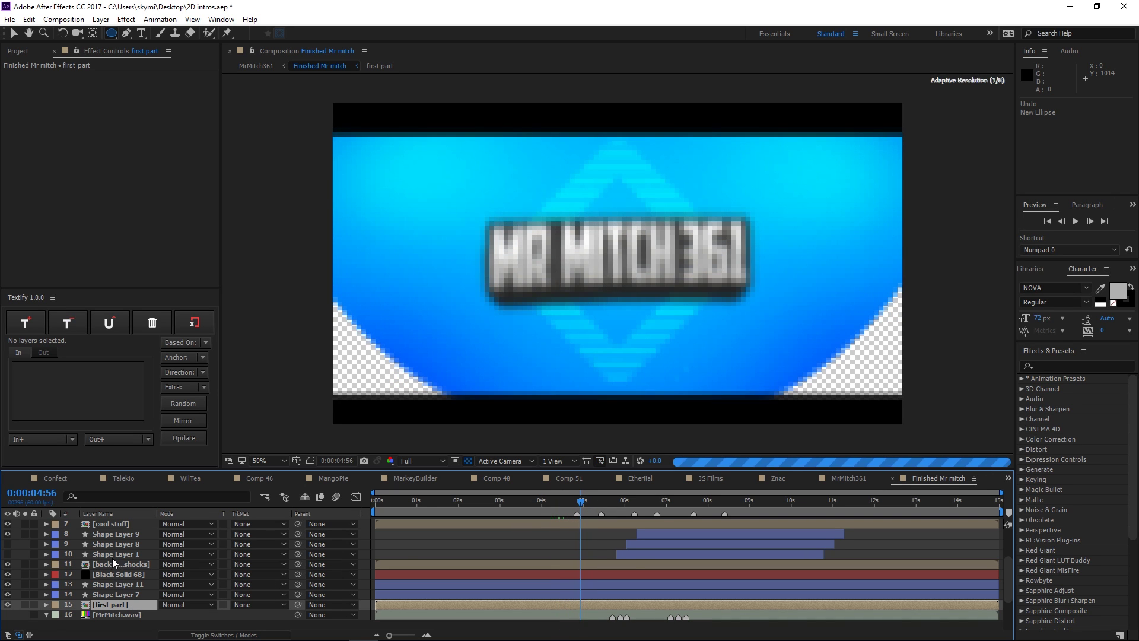
{"action": "scroll", "coordinate": [112, 558], "scroll_direction": "up", "scroll_amount": 3}
{"action": "left_click", "coordinate": [117, 554]}
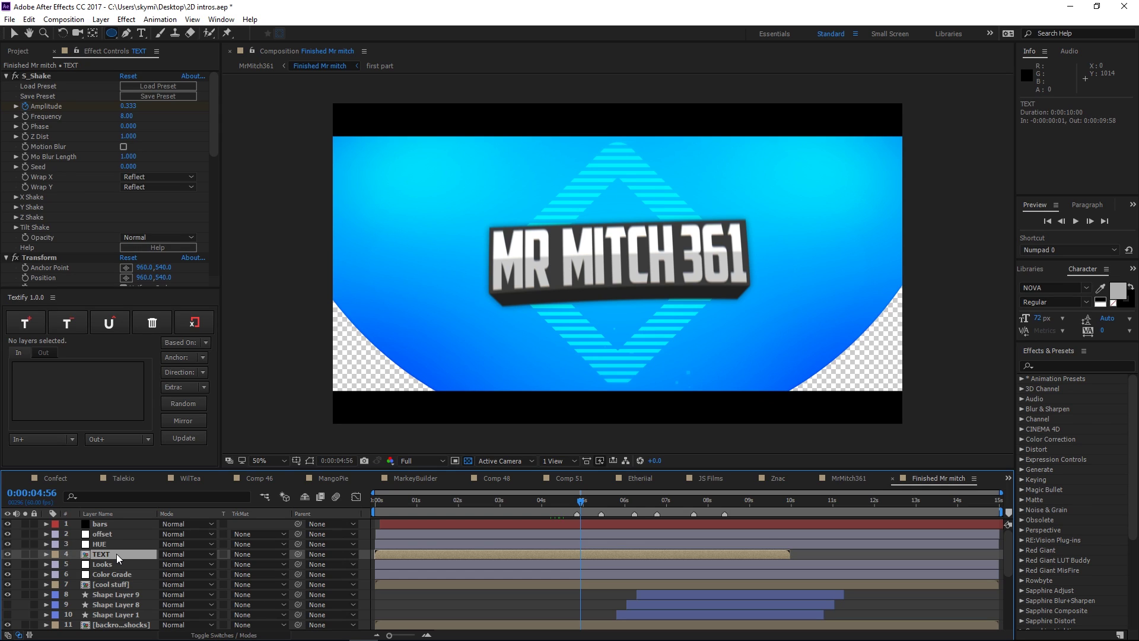
{"action": "left_click", "coordinate": [46, 553]}
{"action": "scroll", "coordinate": [482, 602], "scroll_direction": "down", "scroll_amount": 1}
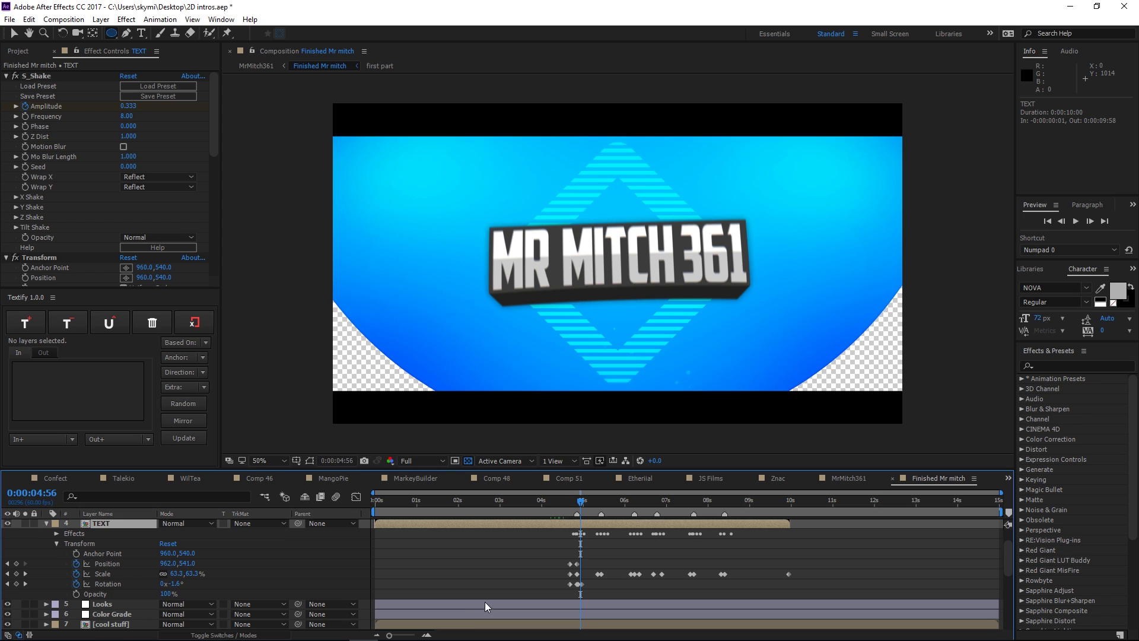
Scrub back to 0:00:04:41 and forward to 0:00:04:51 to examine the TEXT layer's Position, Scale and Rotation keyframes with the view at 25%
{"action": "mouse_move", "coordinate": [587, 510]}
{"action": "left_mouse_down"}
{"action": "mouse_move", "coordinate": [570, 502]}
{"action": "mouse_move", "coordinate": [575, 528]}
{"action": "left_mouse_up"}
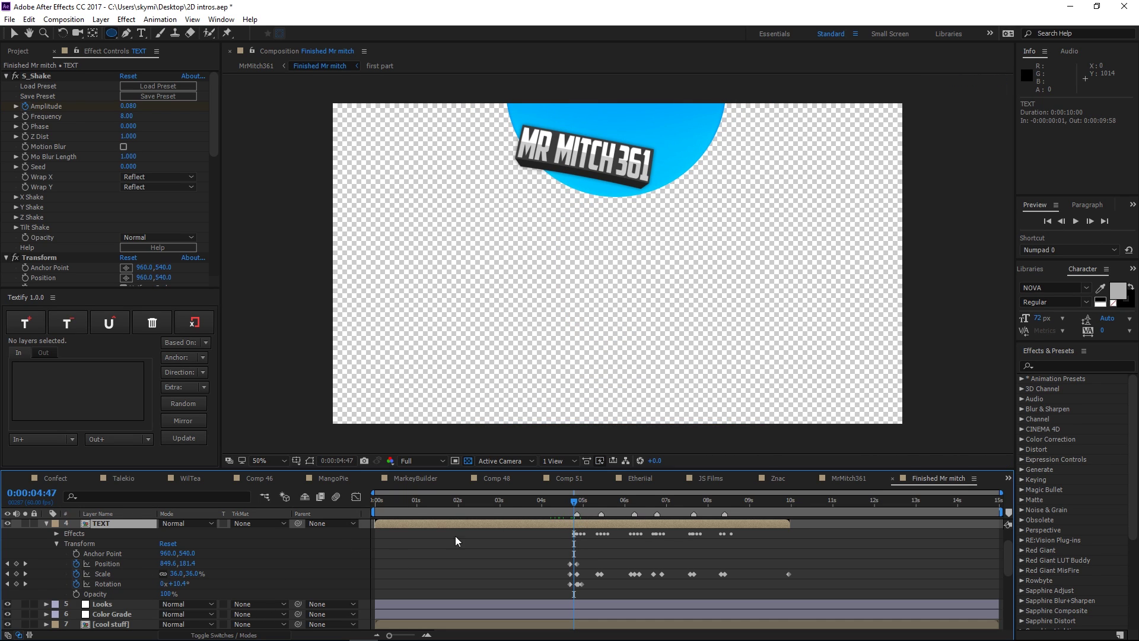
{"action": "left_click_drag", "start_coordinate": [573, 503], "coordinate": [569, 505]}
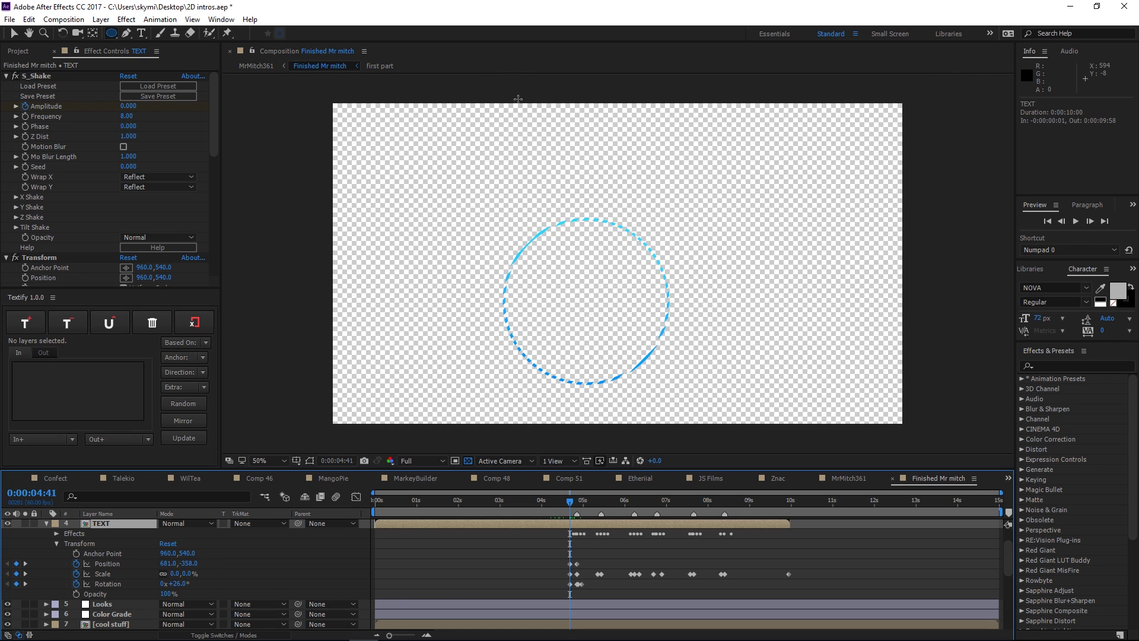
{"action": "key", "text": "comma"}
{"action": "left_click", "coordinate": [14, 33]}
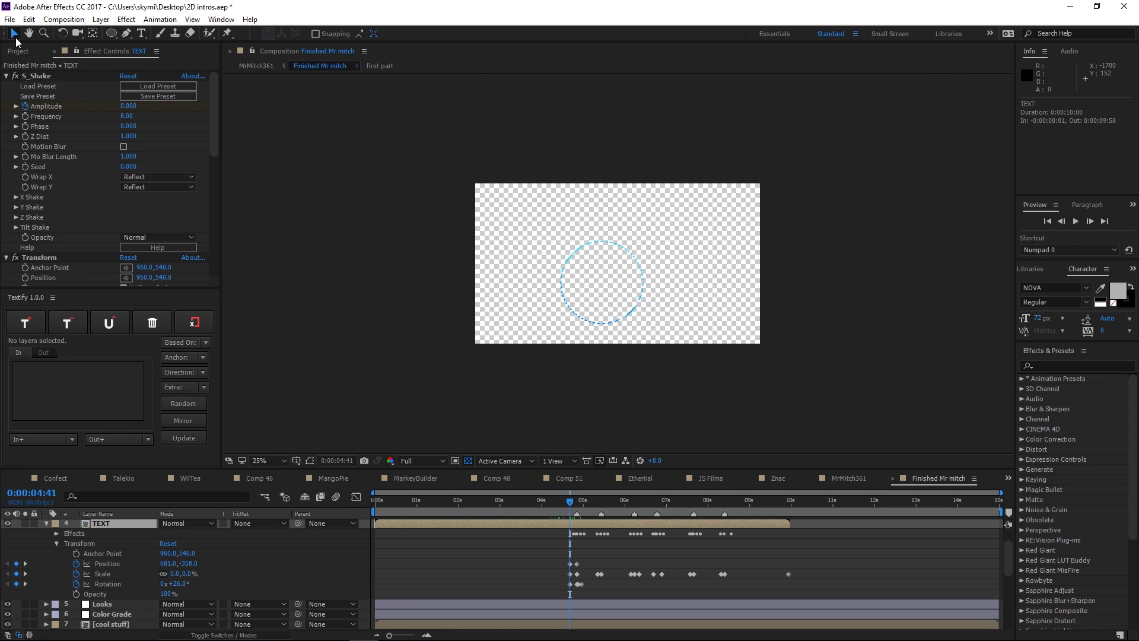
{"action": "left_click", "coordinate": [579, 504]}
{"action": "left_click_drag", "start_coordinate": [579, 504], "coordinate": [576, 504]}
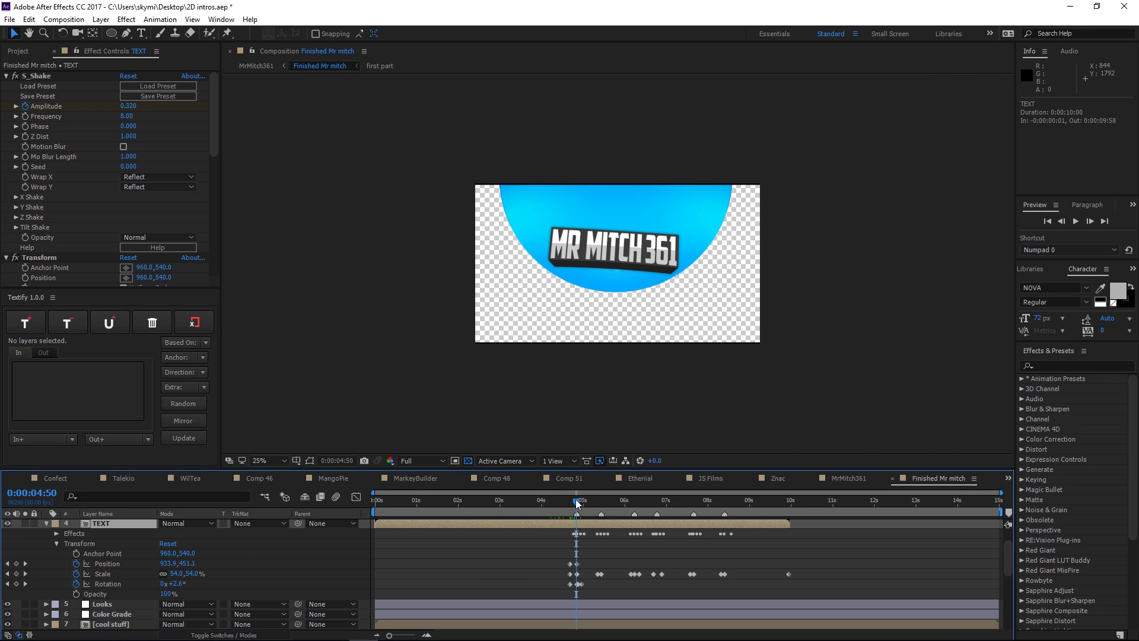
{"action": "left_click", "coordinate": [578, 504]}
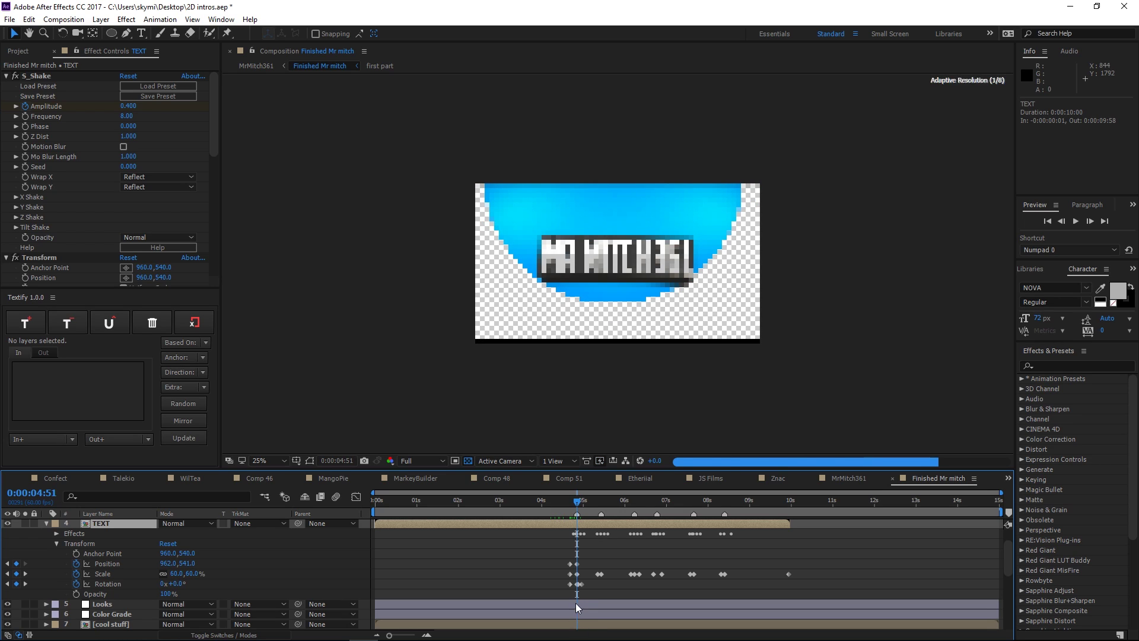
Move backward and forward frame by frame around 0:00:04:51 to examine how the title drops into place
{"action": "key", "text": "Page_Up"}
{"action": "key", "text": "Page_Up"}
{"action": "key", "text": "Page_Up"}
{"action": "key", "text": "Page_Up"}
{"action": "key", "text": "Page_Up"}
{"action": "key", "text": "Page_Up"}
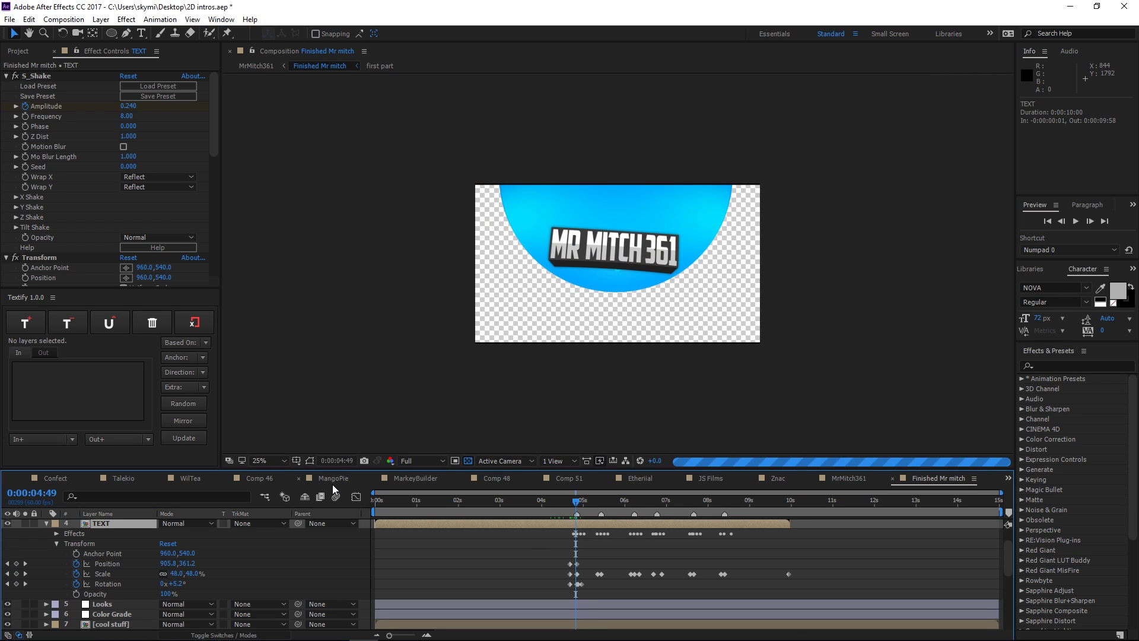
{"action": "key", "text": "Page_Down"}
{"action": "key", "text": "Page_Down"}
{"action": "key", "text": "Page_Down"}
{"action": "key", "text": "Page_Down"}
{"action": "key", "text": "Page_Down"}
{"action": "key", "text": "Page_Down"}
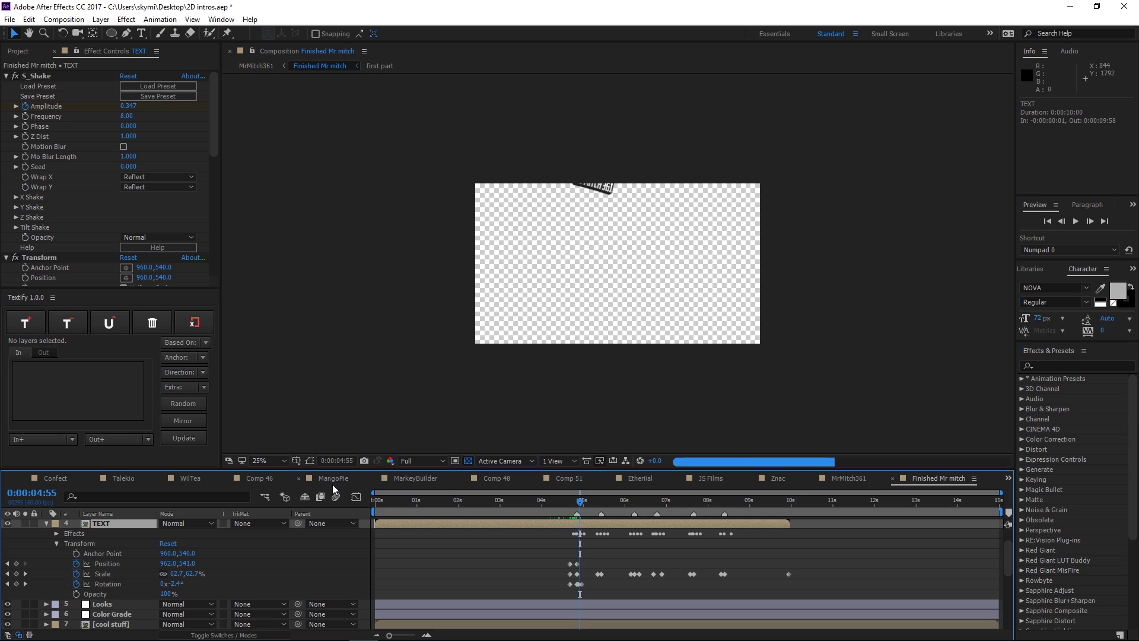
Move back frame by frame to 0:00:04:41 and forward to 0:00:04:51 to examine the title's entrance
{"action": "key", "text": "Page_Up"}
{"action": "key", "text": "Page_Up"}
{"action": "key", "text": "Page_Up"}
{"action": "key", "text": "Page_Up"}
{"action": "key", "text": "Page_Up"}
{"action": "key", "text": "Page_Up"}
{"action": "key", "text": "Page_Up"}
{"action": "key", "text": "Page_Up"}
{"action": "key", "text": "Page_Up"}
{"action": "key", "text": "Page_Up"}
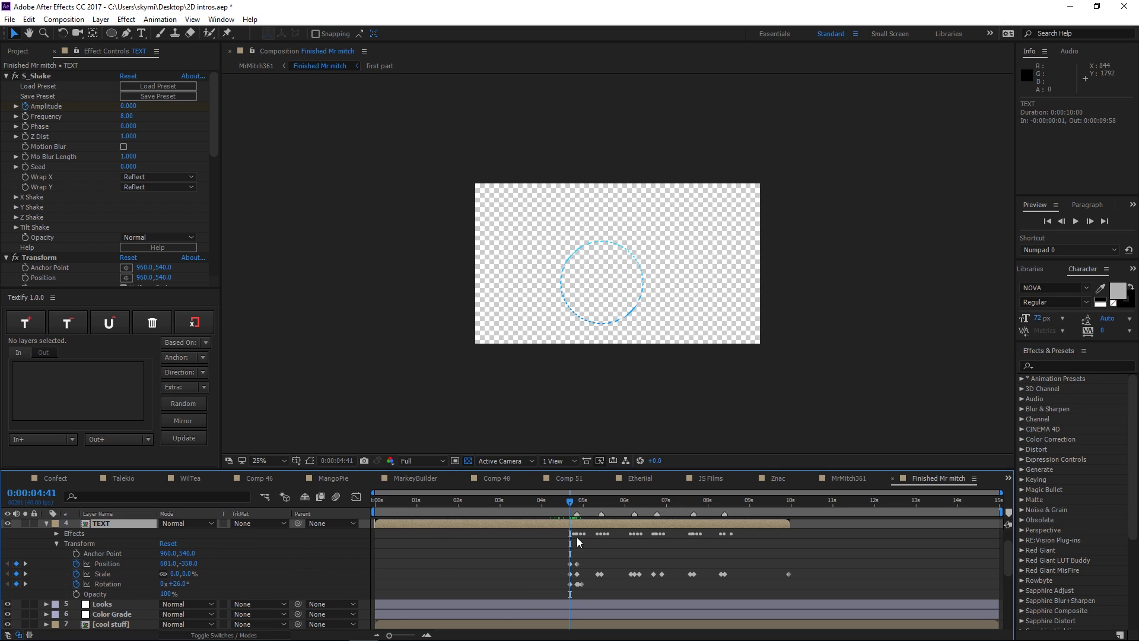
{"action": "left_click_drag", "start_coordinate": [566, 504], "coordinate": [574, 504]}
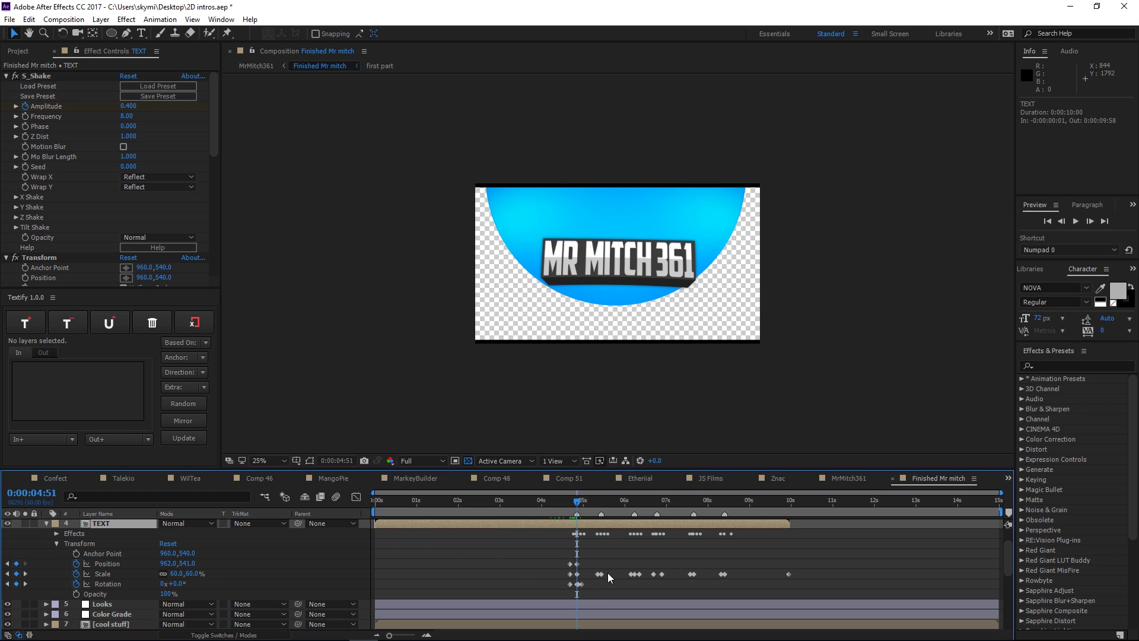
Inspect the Keyframe Velocity settings of the TEXT layer's Position keyframes and leave them without changes
{"action": "right_click", "coordinate": [576, 564]}
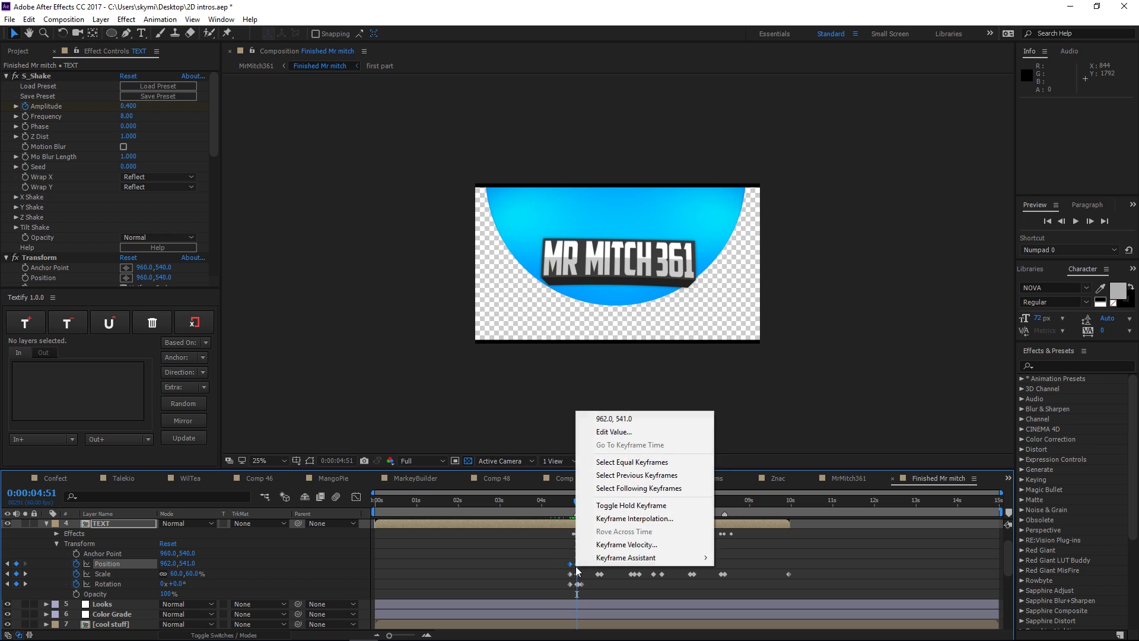
{"action": "left_click", "coordinate": [627, 540]}
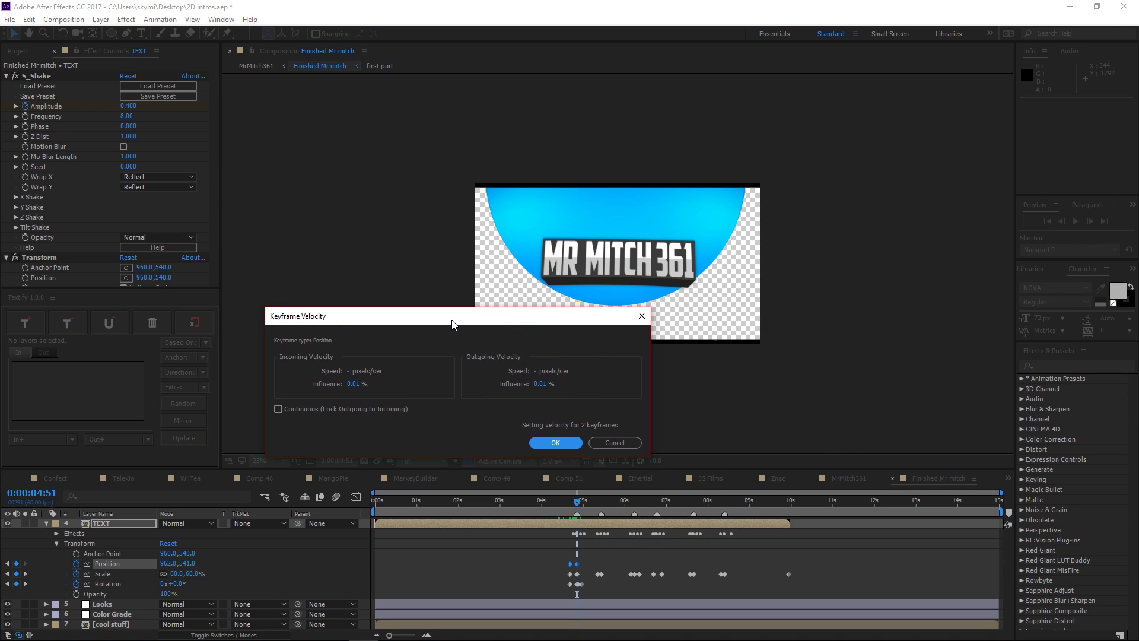
{"action": "left_click", "coordinate": [630, 443]}
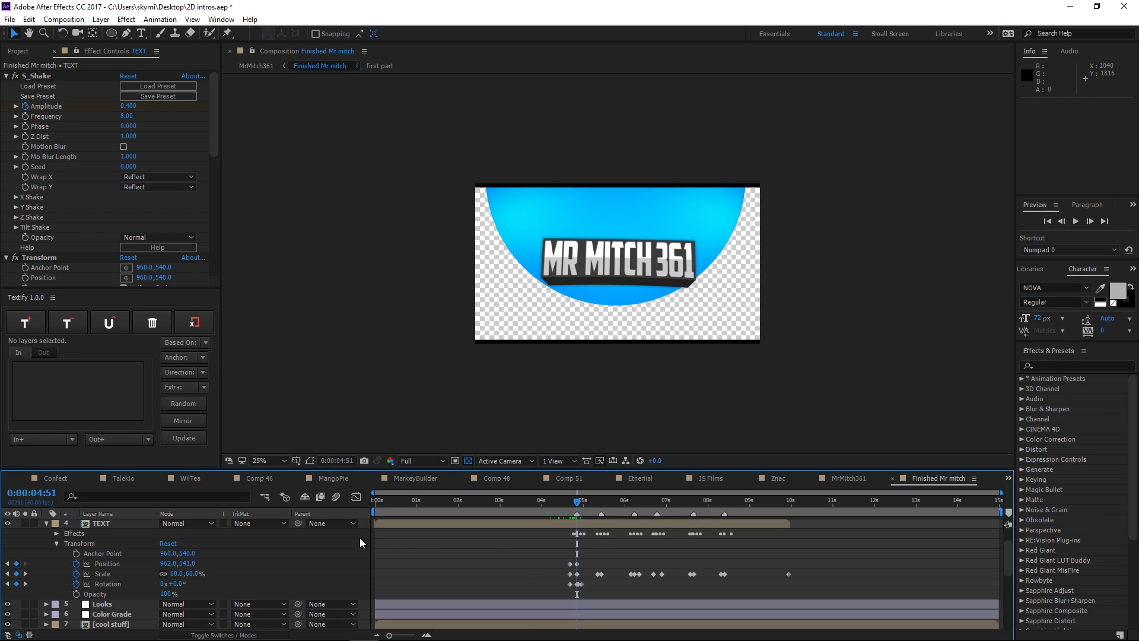
Select both Position keyframes of the TEXT layer, examine their speed graph and value graph, and return to the layer view
{"action": "left_click", "coordinate": [357, 498]}
{"action": "left_click", "coordinate": [357, 498]}
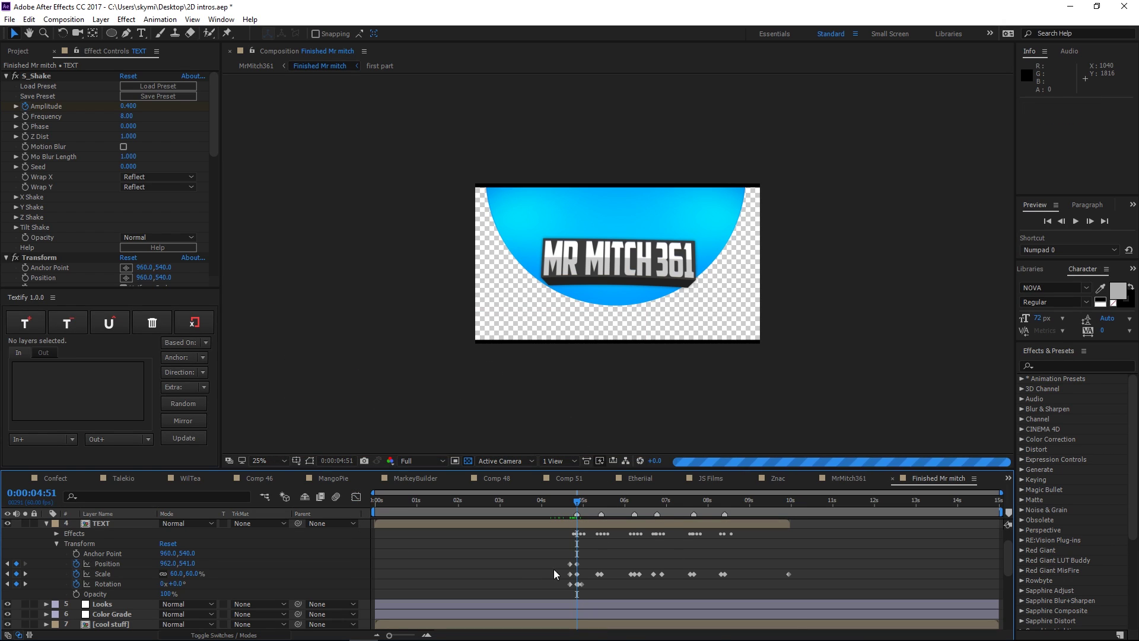
{"action": "left_click_drag", "start_coordinate": [590, 560], "coordinate": [560, 565]}
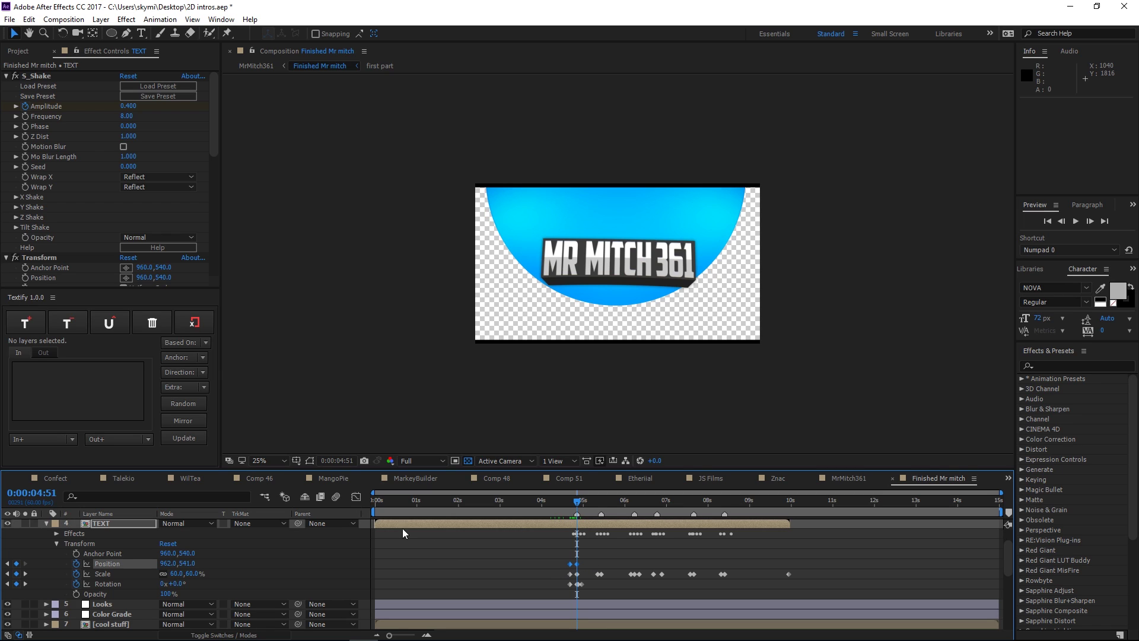
{"action": "left_click", "coordinate": [356, 498]}
{"action": "left_click", "coordinate": [569, 623]}
{"action": "left_click", "coordinate": [602, 511]}
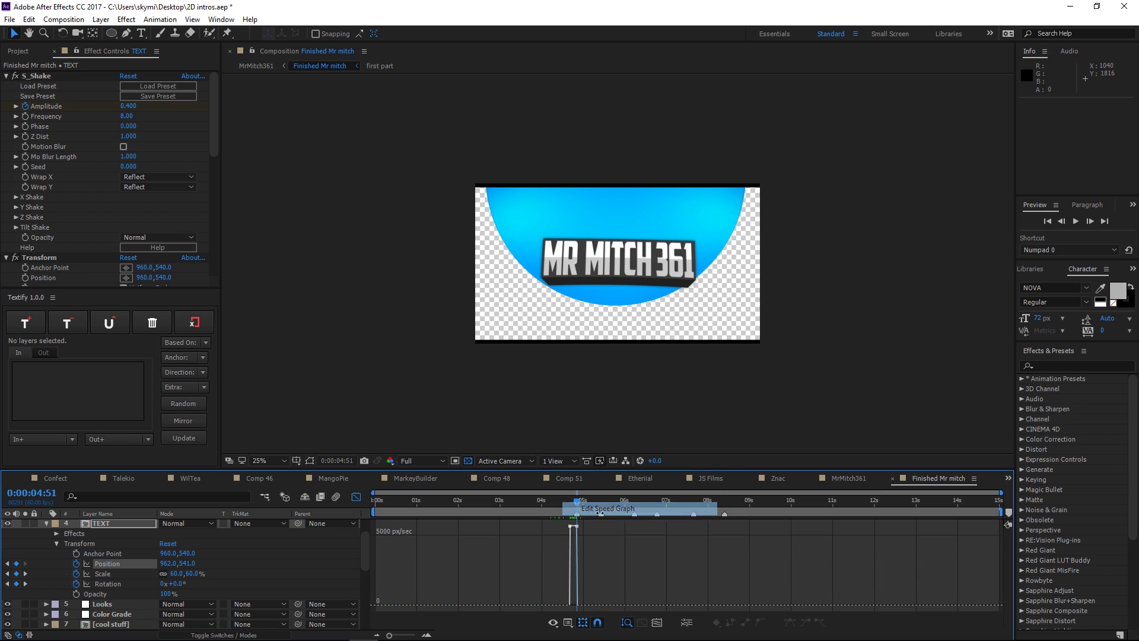
{"action": "left_click", "coordinate": [569, 623]}
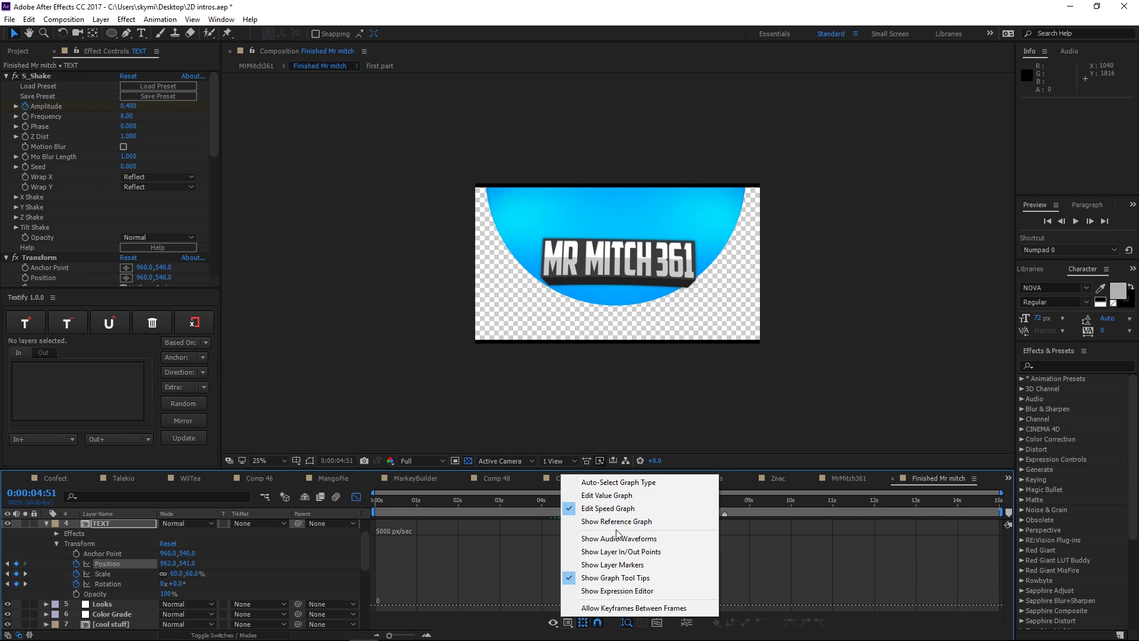
{"action": "left_click", "coordinate": [614, 496]}
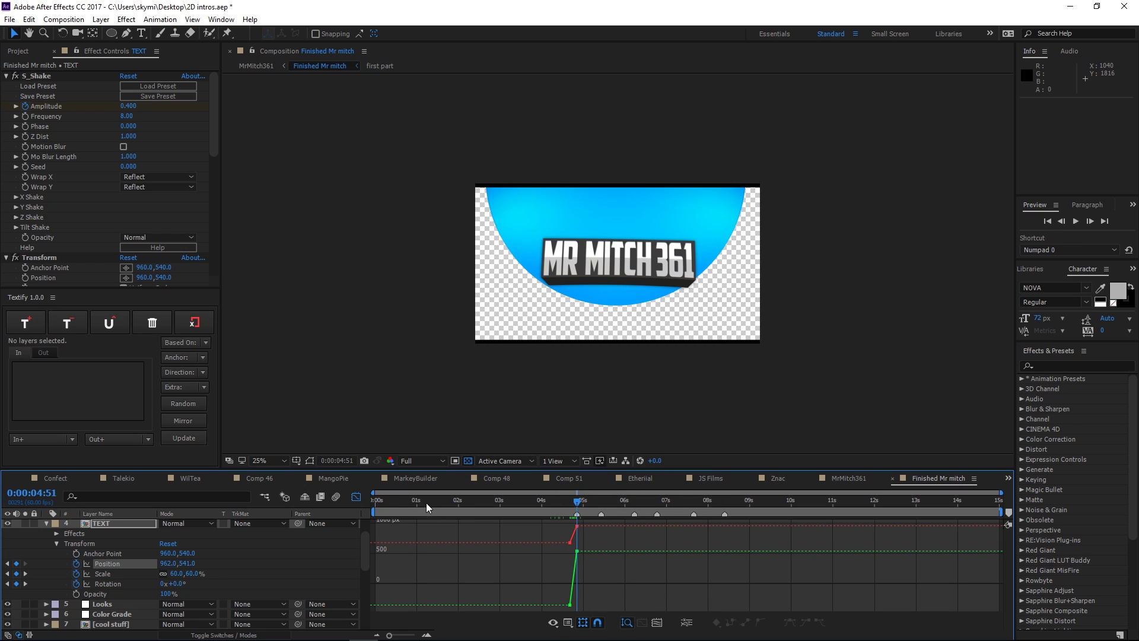
{"action": "left_click", "coordinate": [356, 498]}
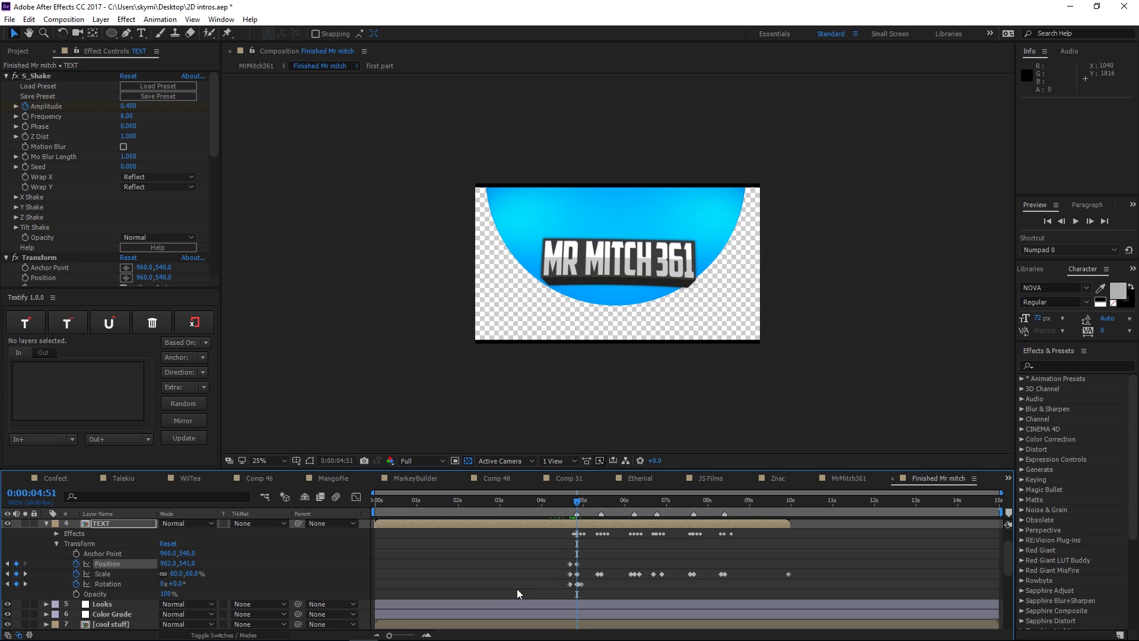
Scrub between 0:00:04:42 and 0:00:04:52 to examine how the title moves, scales and rotates into place
{"action": "left_click", "coordinate": [574, 503]}
{"action": "key", "text": "Page_Up"}
{"action": "key", "text": "Page_Up"}
{"action": "key", "text": "Page_Up"}
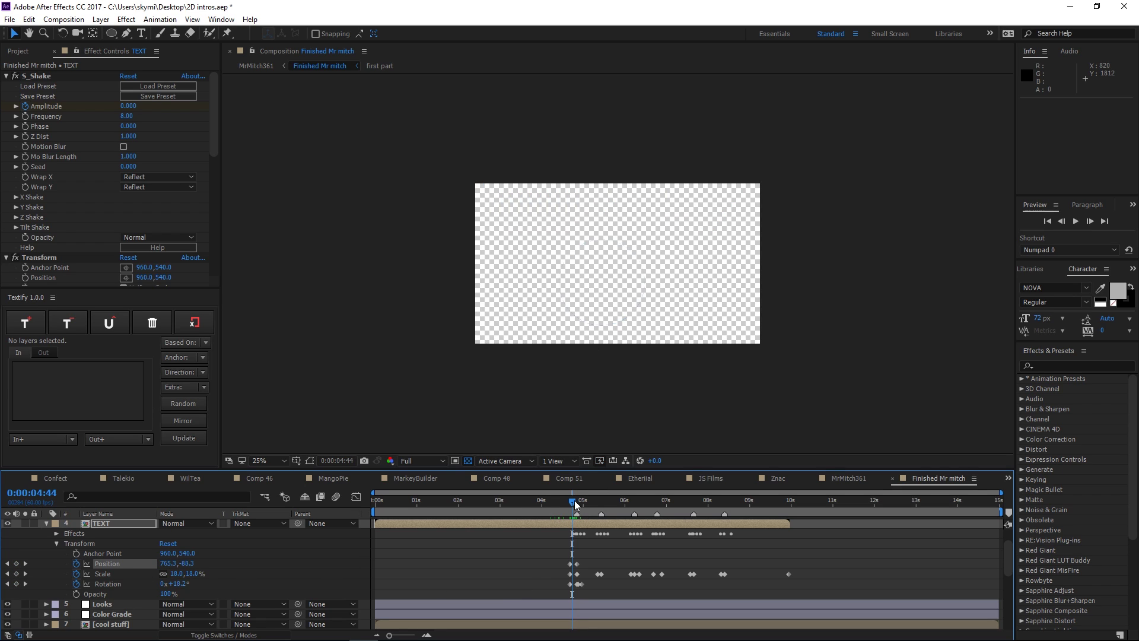
{"action": "left_click", "coordinate": [574, 500]}
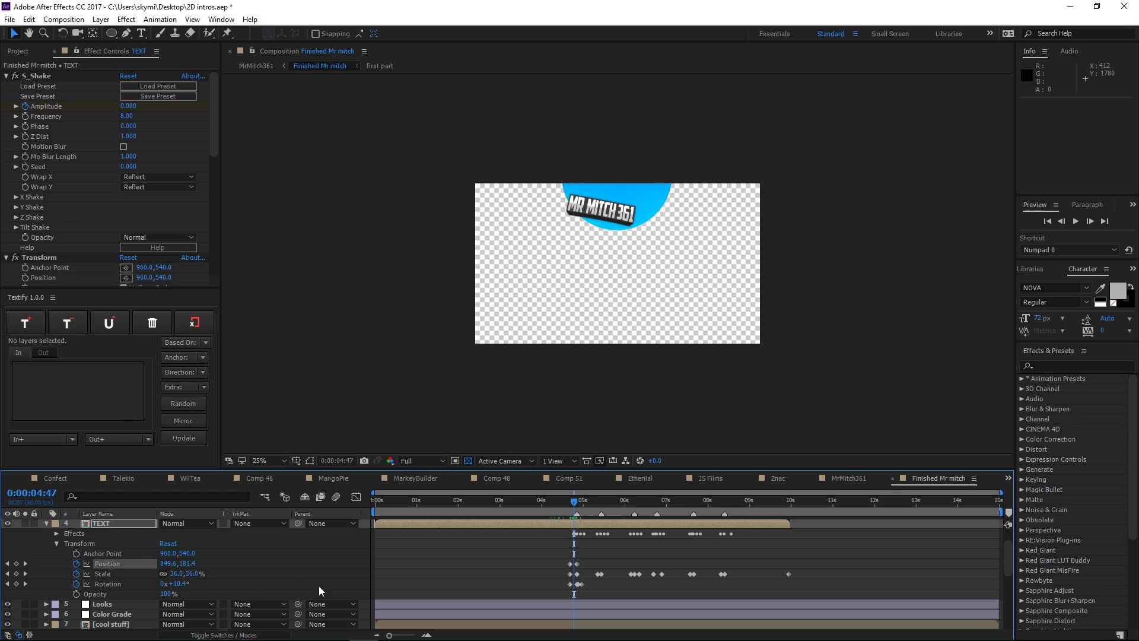
{"action": "left_click", "coordinate": [571, 498]}
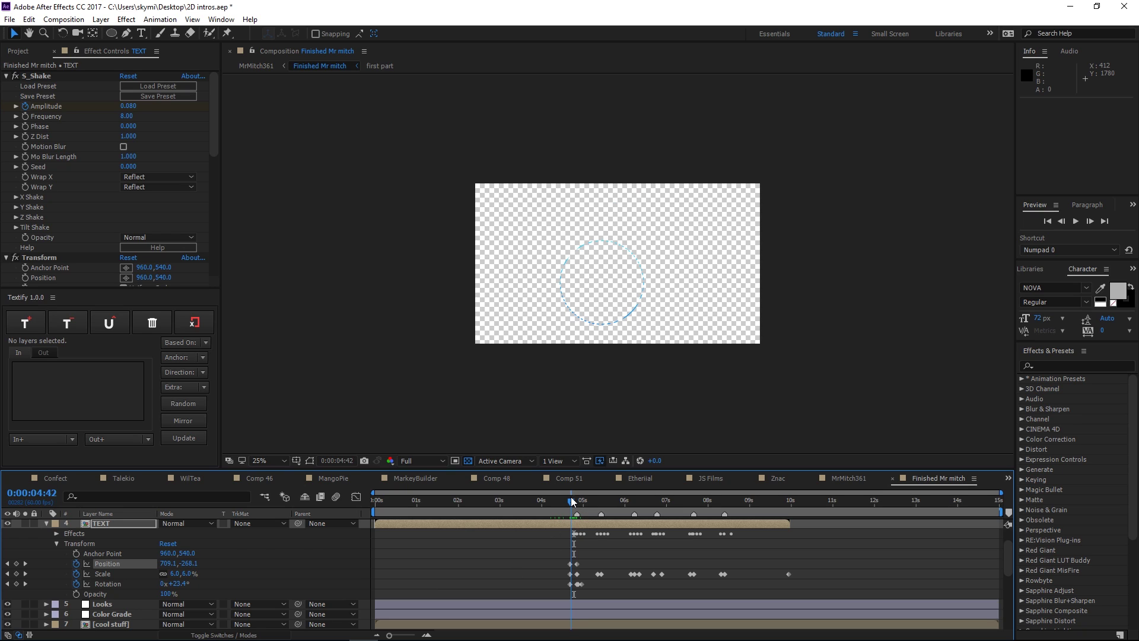
{"action": "left_click", "coordinate": [571, 498]}
{"action": "left_click", "coordinate": [571, 497]}
{"action": "left_click", "coordinate": [577, 502]}
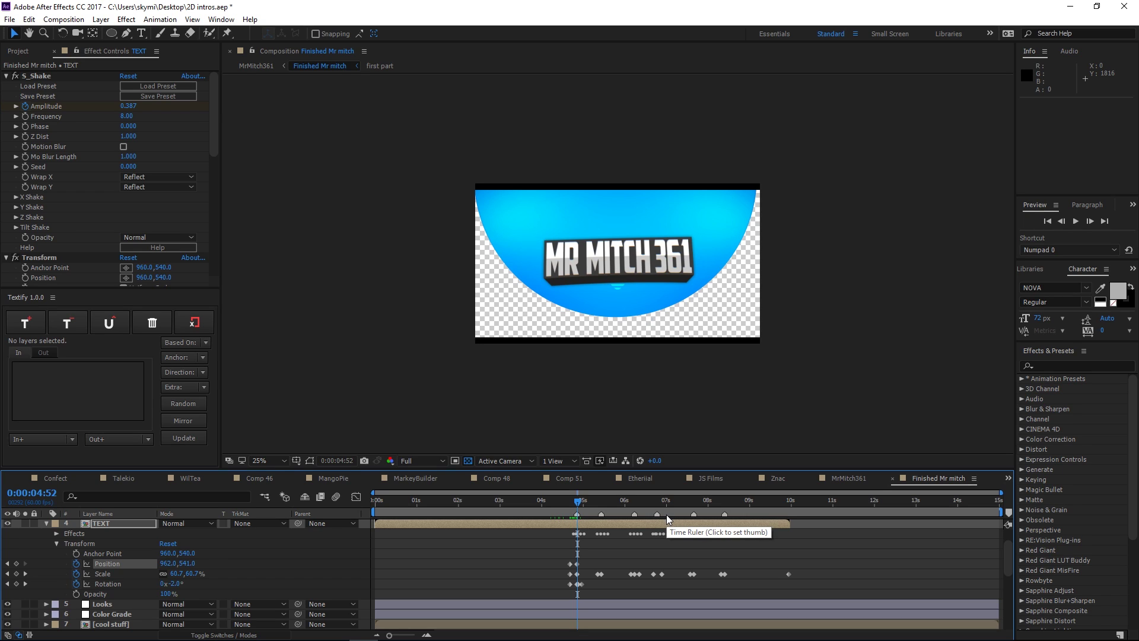
Scrub from 0:00:04:41 through the later Scale keyframes to 0:00:06:56, and return to 0:00:03:01
{"action": "left_click_drag", "start_coordinate": [579, 503], "coordinate": [599, 504]}
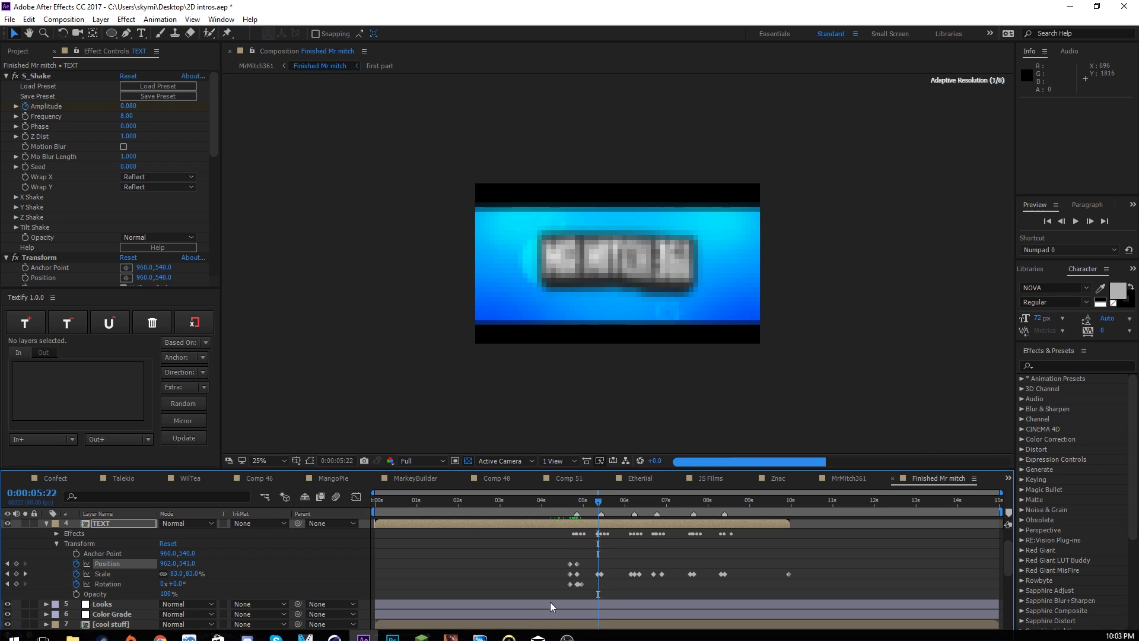
{"action": "left_click", "coordinate": [581, 503]}
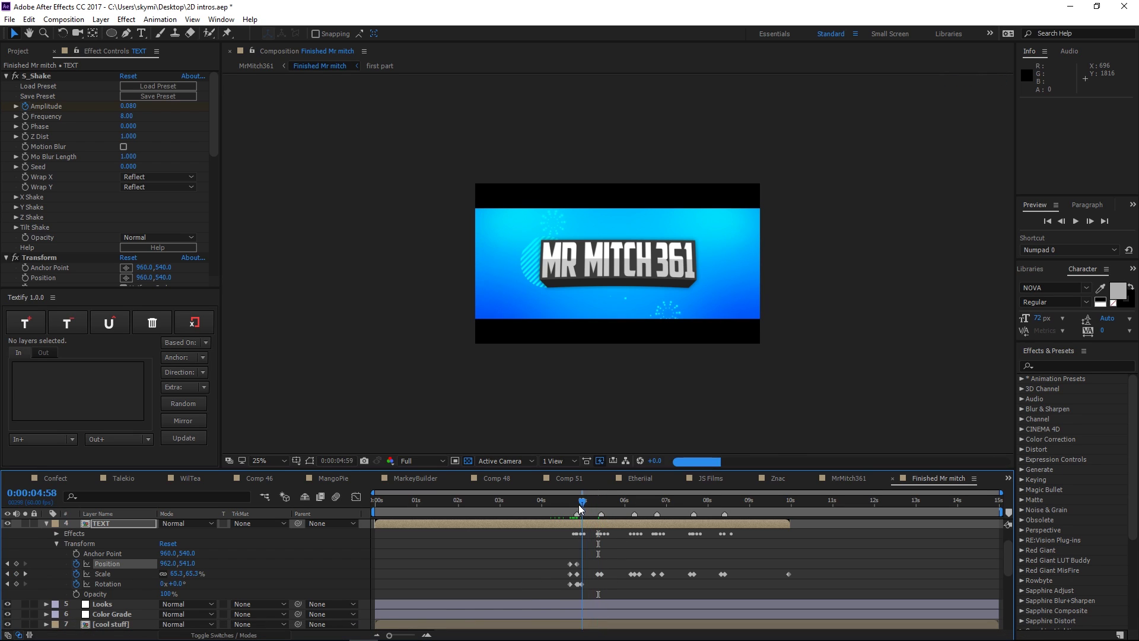
{"action": "left_click_drag", "start_coordinate": [580, 505], "coordinate": [571, 506]}
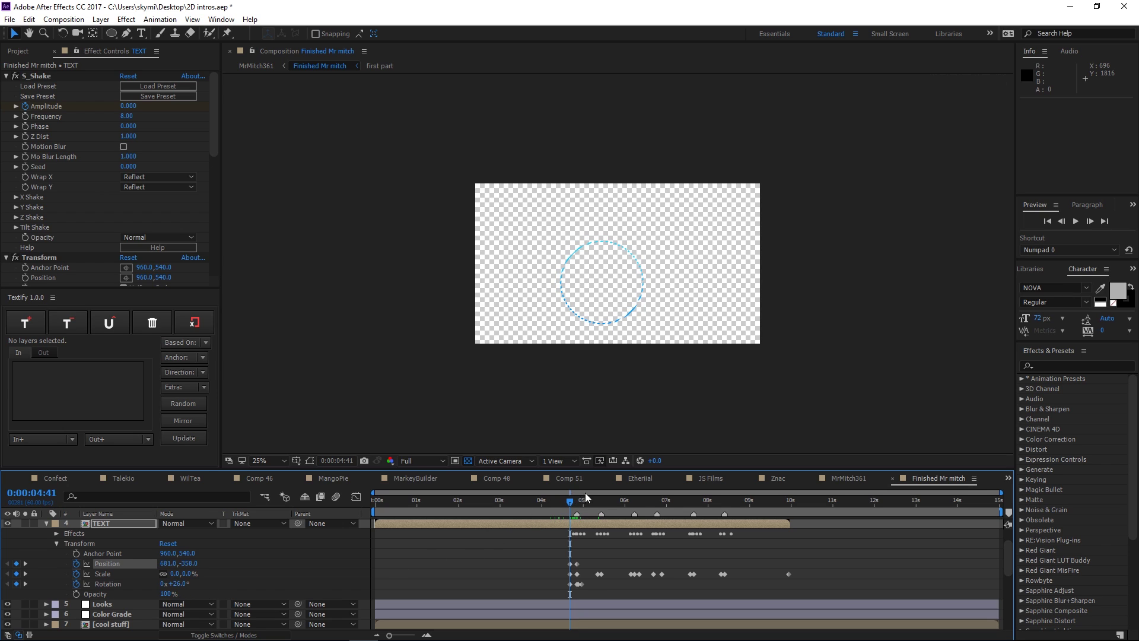
{"action": "left_click_drag", "start_coordinate": [570, 499], "coordinate": [599, 580]}
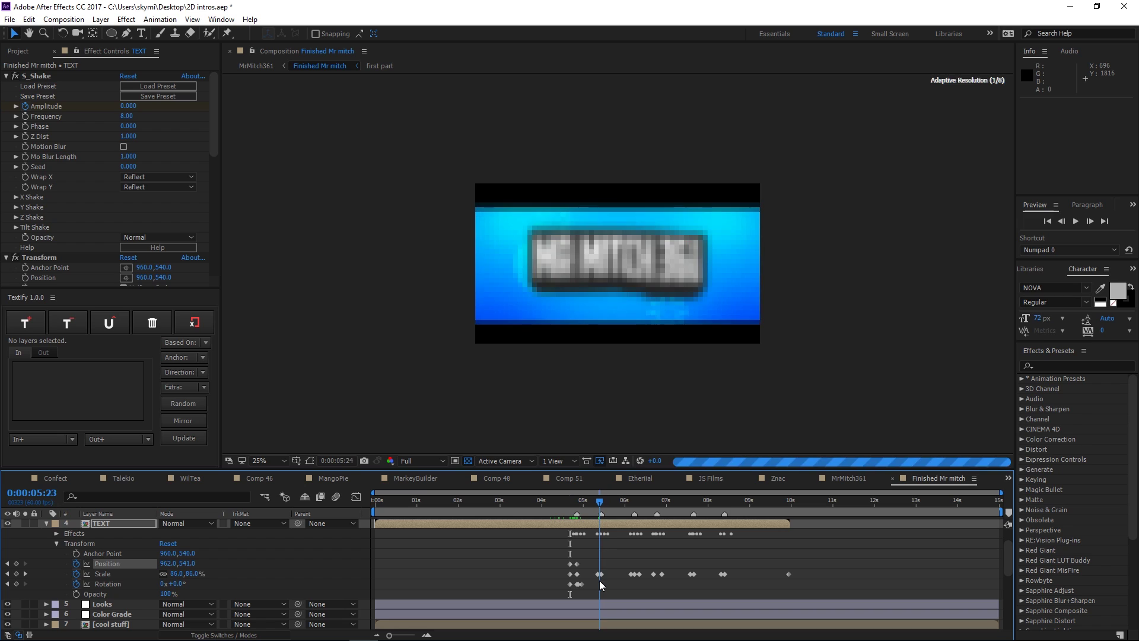
{"action": "left_click", "coordinate": [594, 500]}
{"action": "left_click_drag", "start_coordinate": [594, 500], "coordinate": [662, 513]}
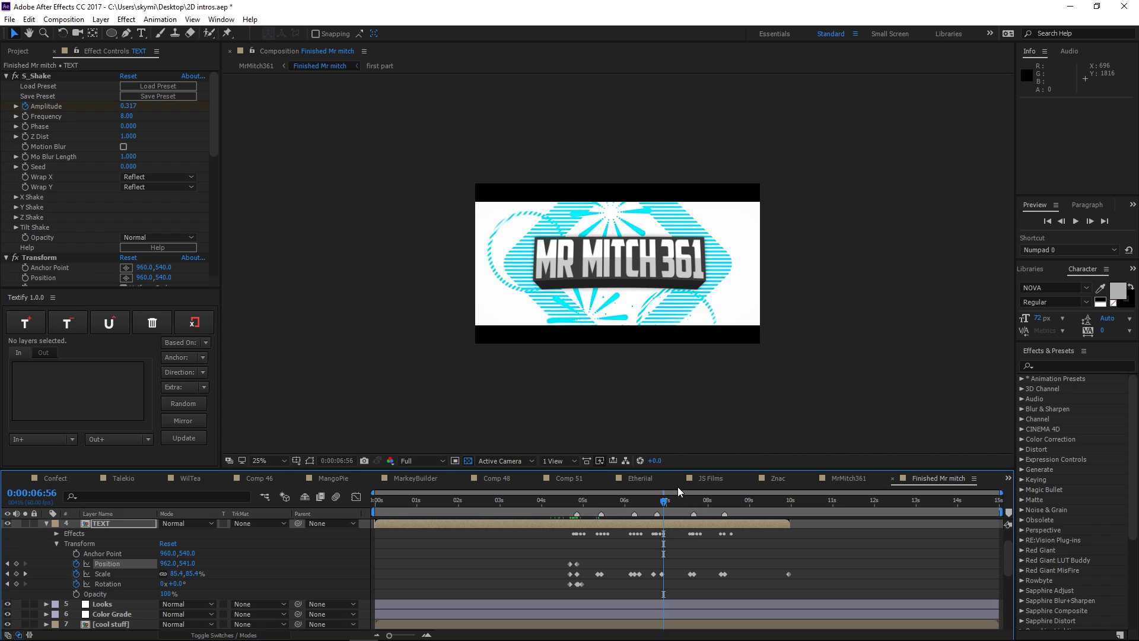
{"action": "left_click", "coordinate": [505, 501]}
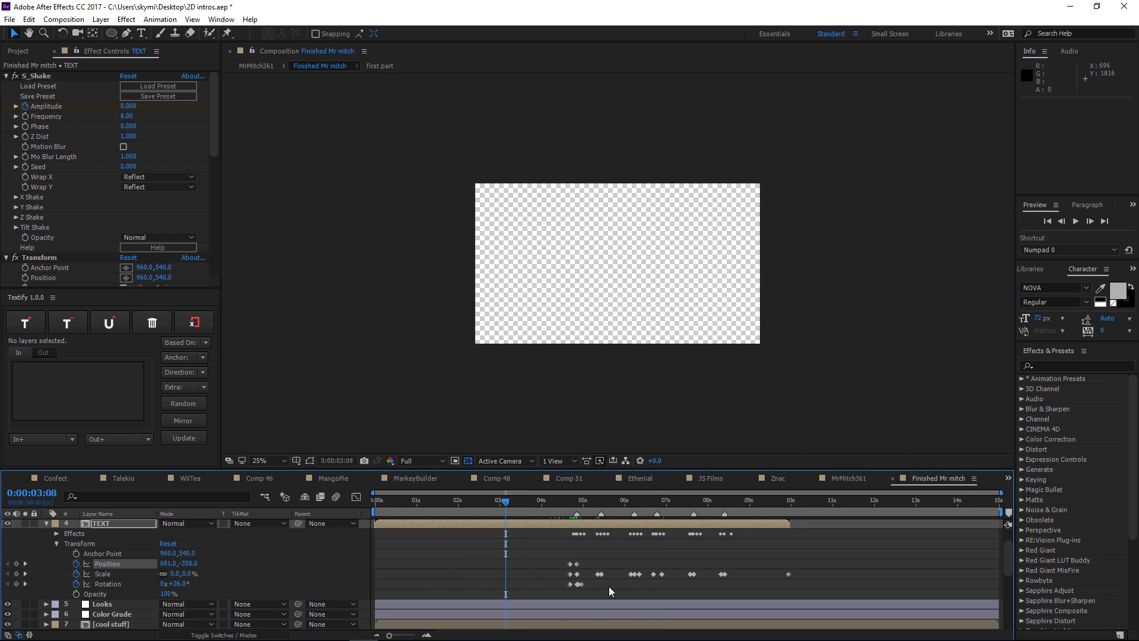
{"action": "left_click", "coordinate": [500, 501]}
Create a new 1920 x 1080 composition at 60 fps with a duration of 0:00:10:00
{"action": "left_click", "coordinate": [25, 51]}
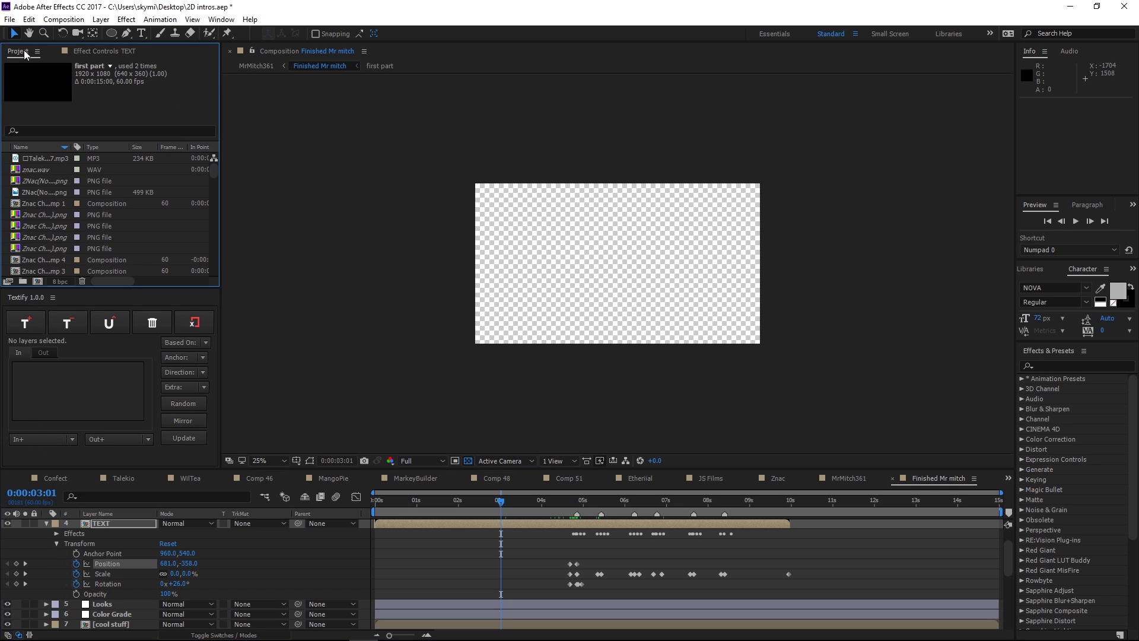
{"action": "left_click", "coordinate": [38, 282]}
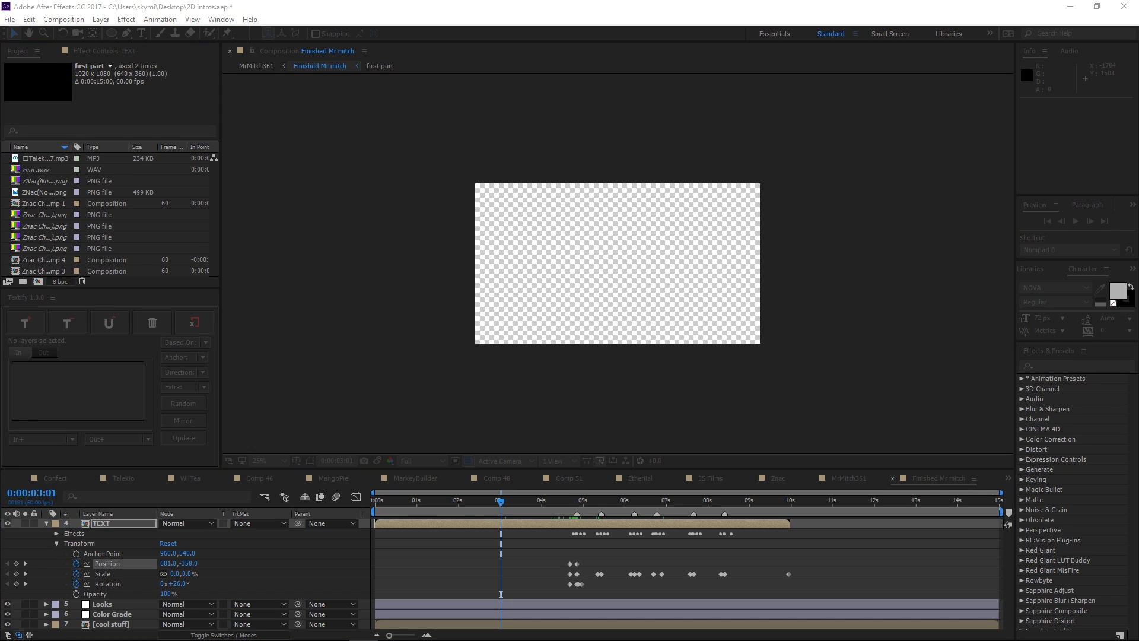
{"action": "key", "text": "Return"}
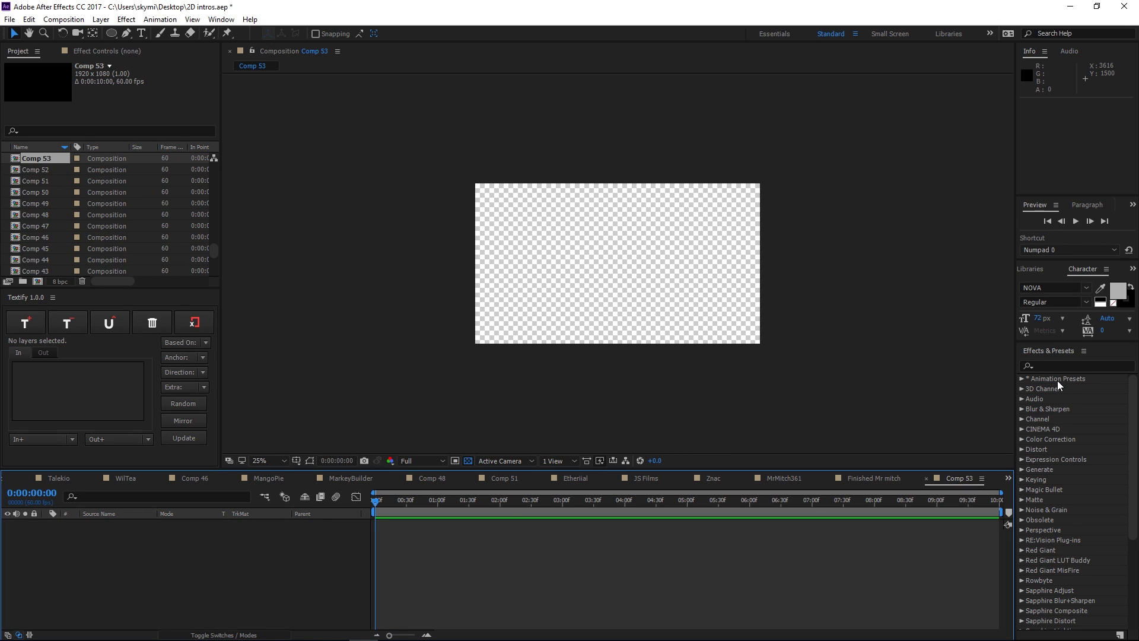
Copy the TEXT layer from the Finished Mr mitch composition and paste it into Comp 53
{"action": "left_click", "coordinate": [875, 481]}
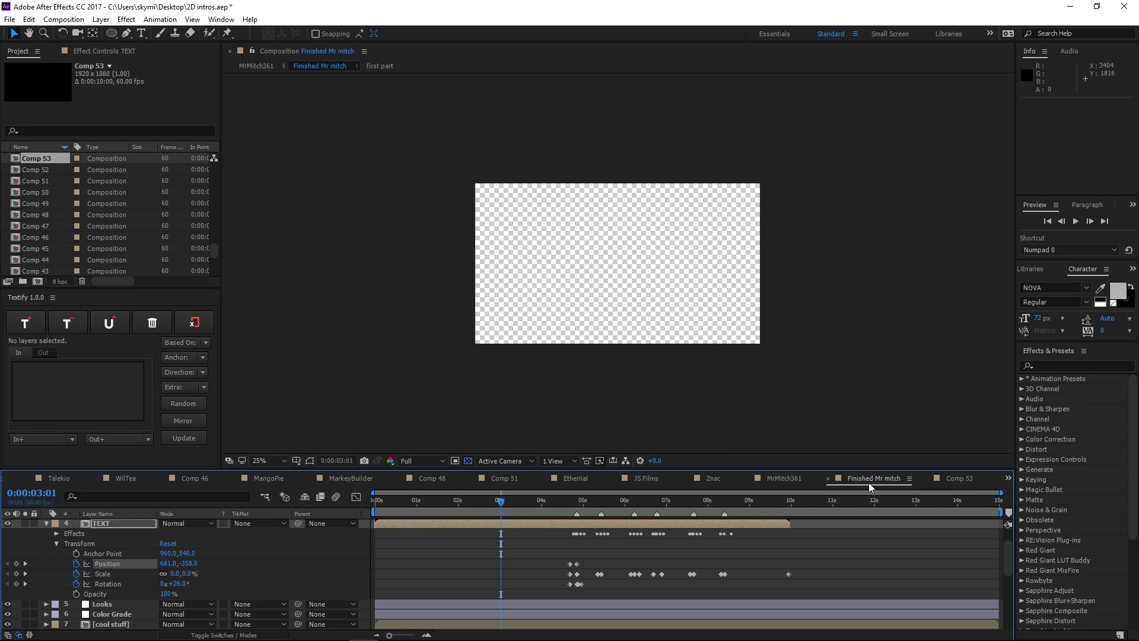
{"action": "left_click", "coordinate": [46, 523]}
{"action": "left_click", "coordinate": [98, 525]}
{"action": "key", "text": "ctrl+c"}
{"action": "left_click", "coordinate": [959, 478]}
{"action": "key", "text": "ctrl+v"}
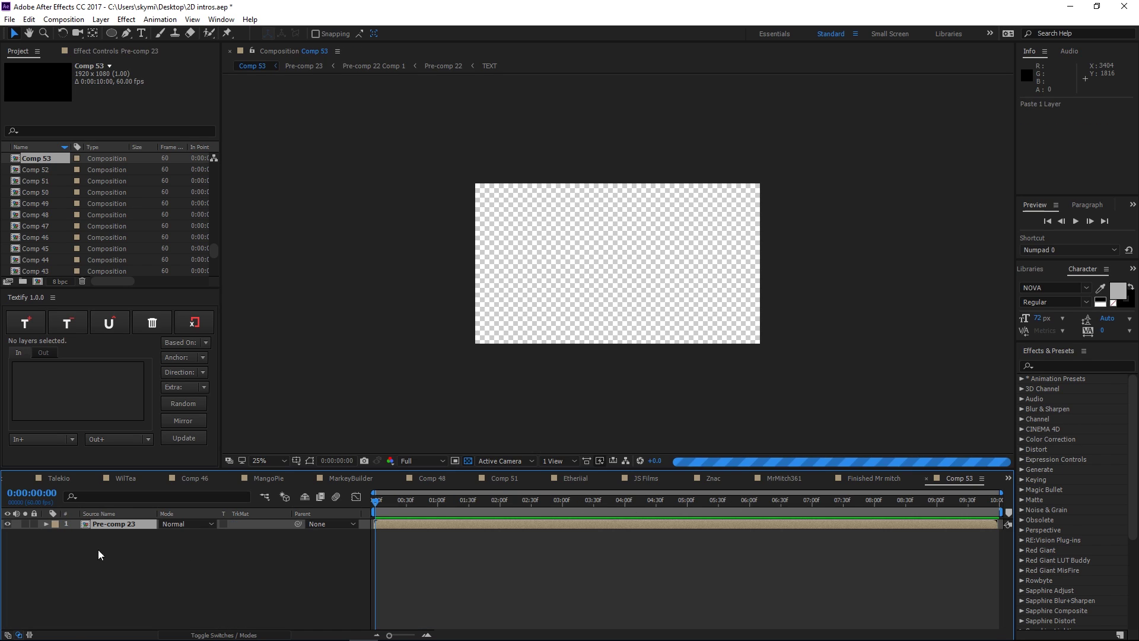
Delete the S_Shake, Transform, Drop Shadow and Twitch effects from the pasted Pre-comp 23 layer
{"action": "left_click", "coordinate": [46, 524]}
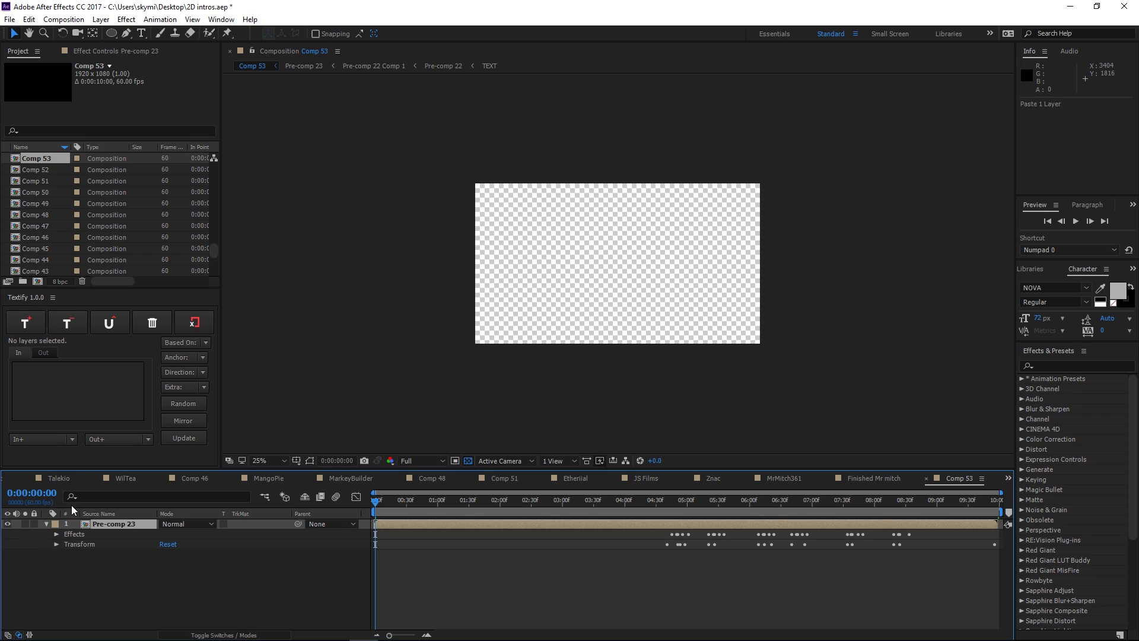
{"action": "left_click", "coordinate": [57, 534]}
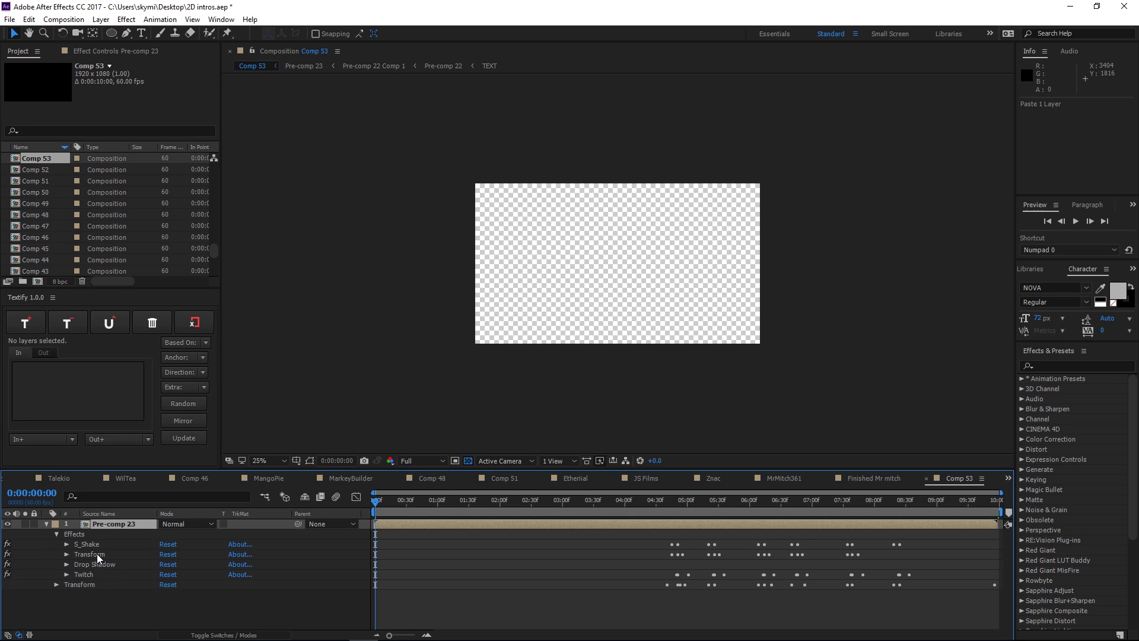
{"action": "left_click", "coordinate": [87, 545]}
{"action": "left_click", "coordinate": [84, 576], "text": "shift"}
{"action": "key", "text": "Delete"}
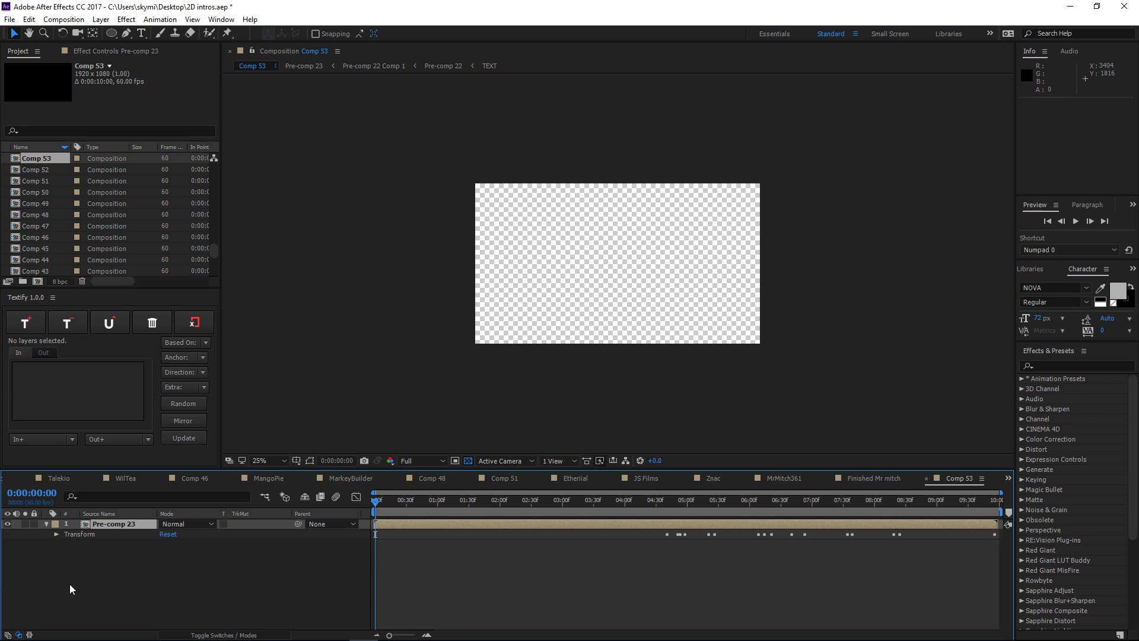
Remove the Position, Scale and Rotation keyframes from the Pre-comp 23 layer and set its scale to 246%
{"action": "left_click", "coordinate": [57, 536]}
{"action": "left_click", "coordinate": [76, 555]}
{"action": "left_click", "coordinate": [77, 564]}
{"action": "left_click", "coordinate": [77, 575]}
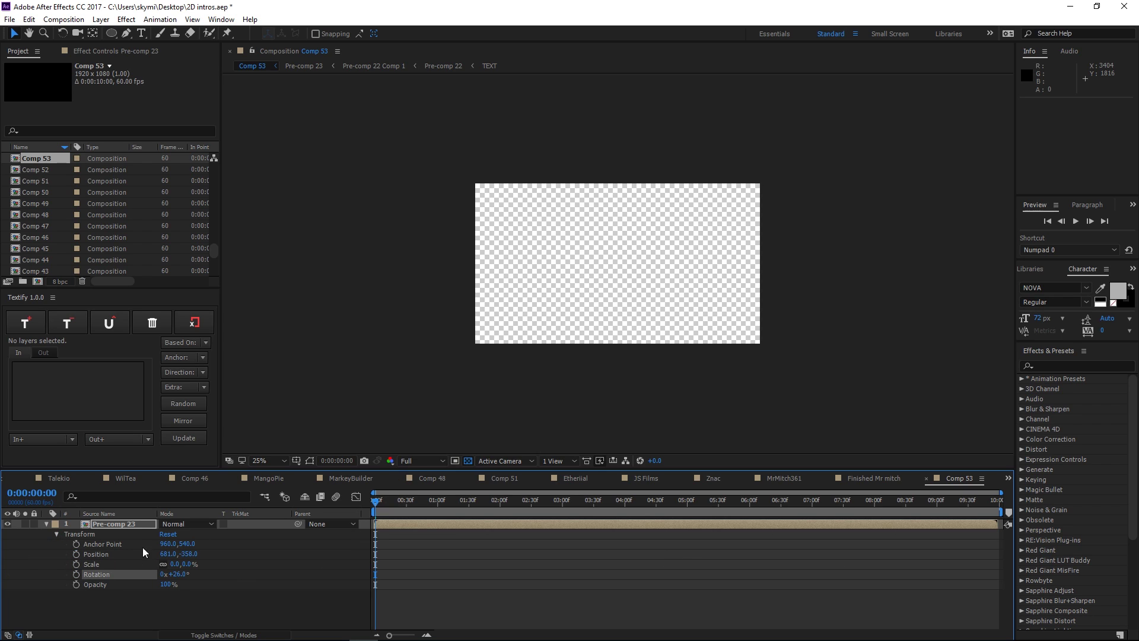
{"action": "left_click_drag", "start_coordinate": [188, 564], "coordinate": [325, 555]}
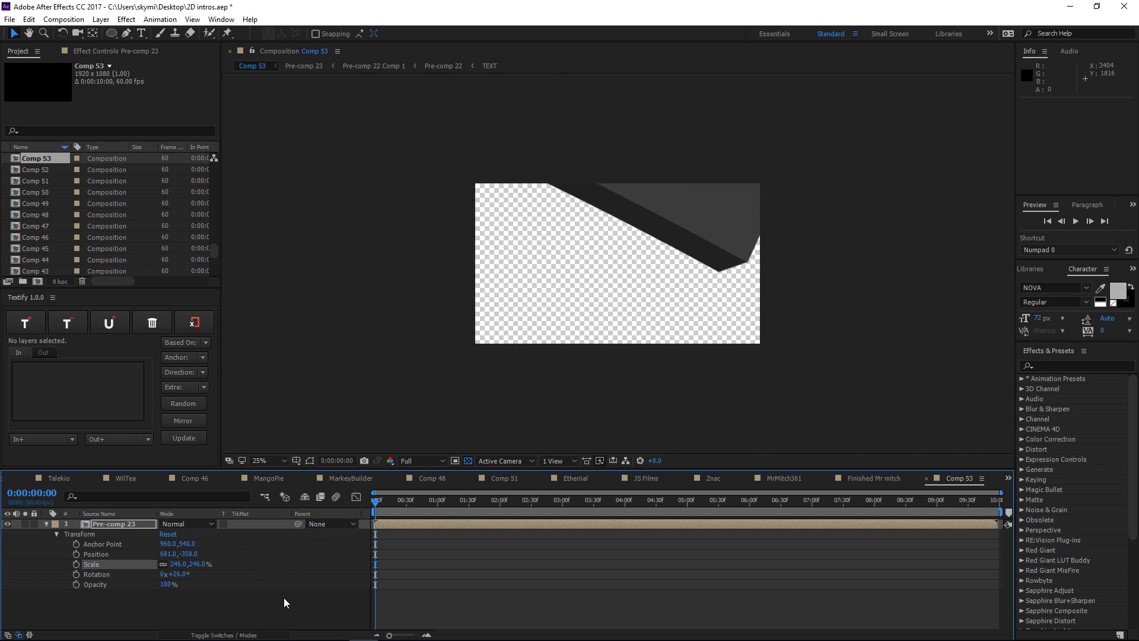
Undo the edits to the Pre-comp 23 layer in Comp 53 and restore the originally pasted TEXT layer
{"action": "key", "text": "ctrl+x"}
{"action": "key", "text": "ctrl+z"}
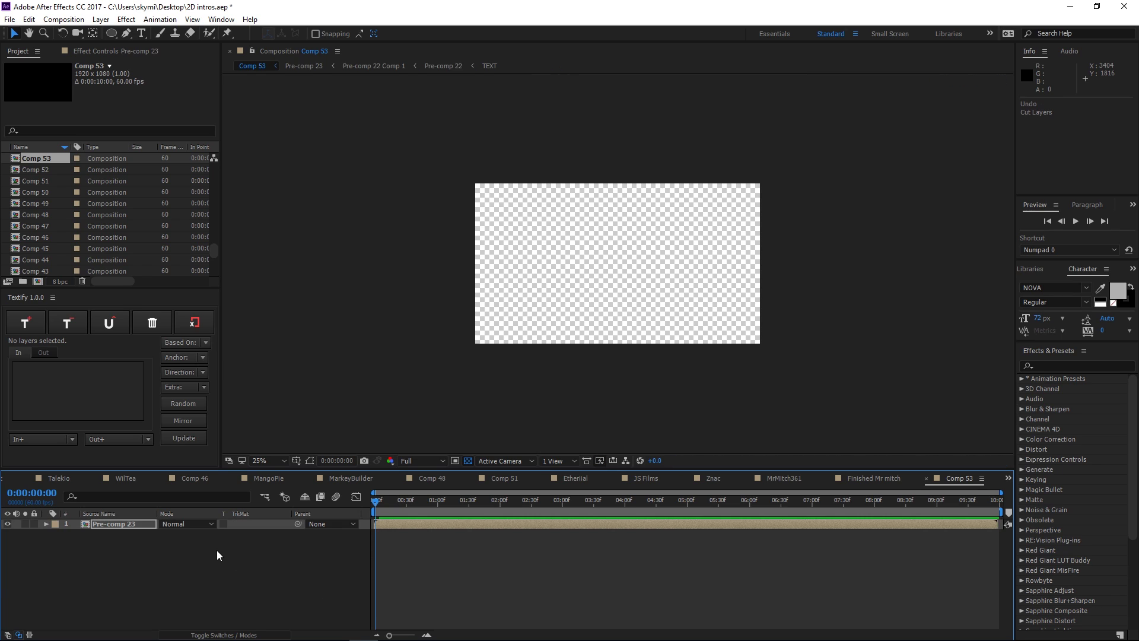
{"action": "key", "text": "ctrl+z"}
{"action": "key", "text": "ctrl+z"}
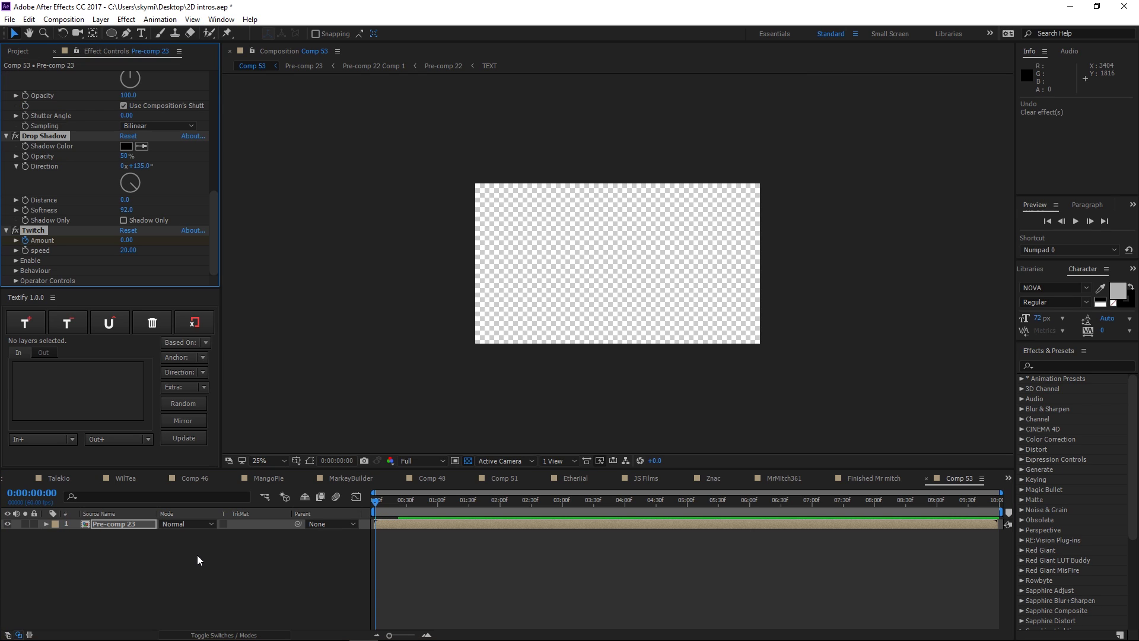
{"action": "key", "text": "ctrl+z"}
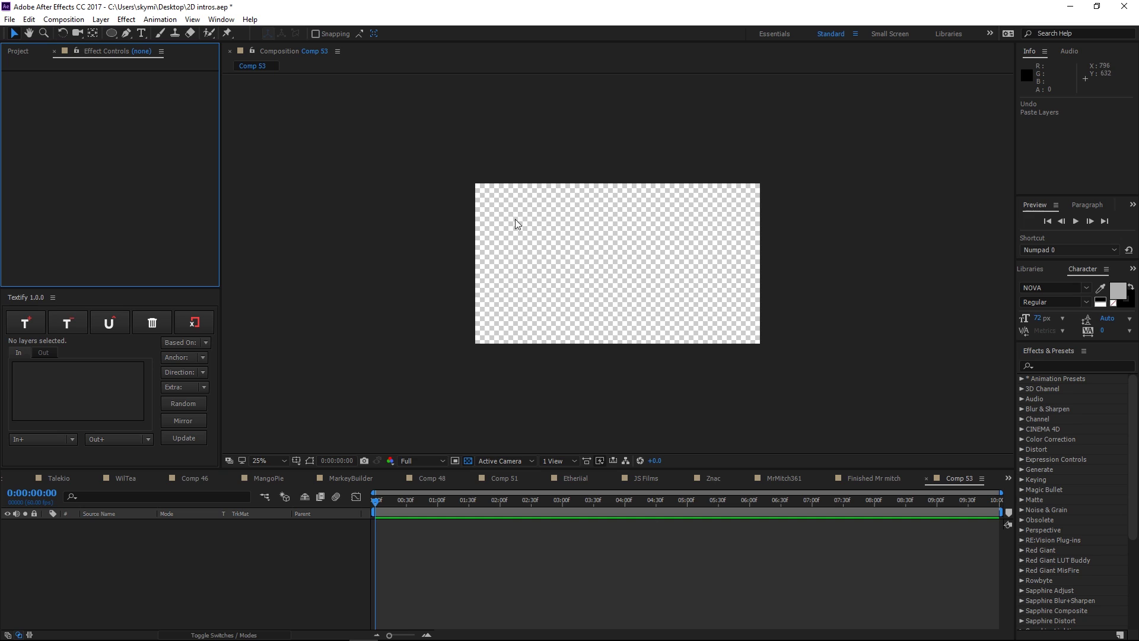
{"action": "left_click", "coordinate": [28, 19]}
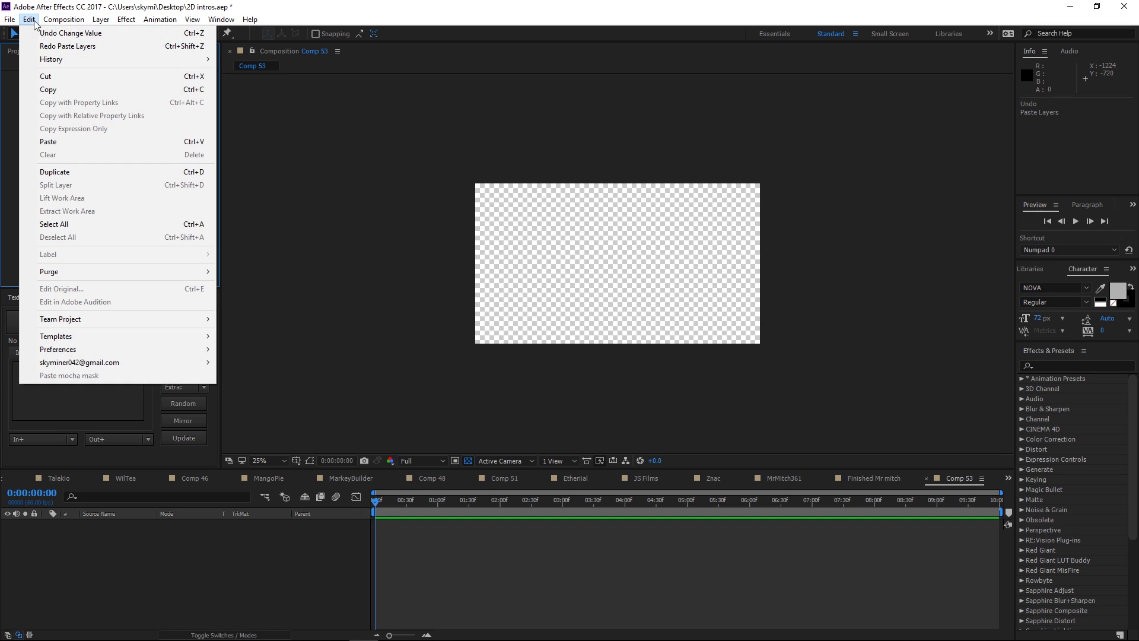
{"action": "left_click", "coordinate": [58, 47]}
Show layer names and delete the S_Shake, Transform, Drop Shadow and Twitch effects from the TEXT layer
{"action": "left_click", "coordinate": [48, 524]}
{"action": "left_click", "coordinate": [113, 513]}
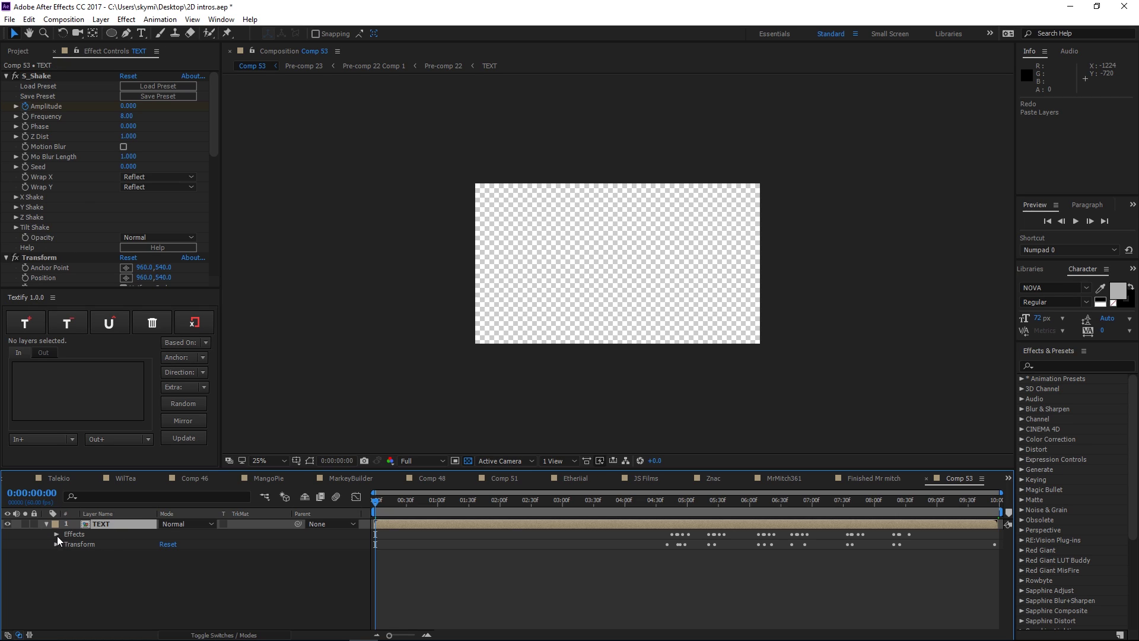
{"action": "left_click", "coordinate": [38, 86]}
{"action": "scroll", "coordinate": [62, 162], "scroll_direction": "down", "scroll_amount": 10}
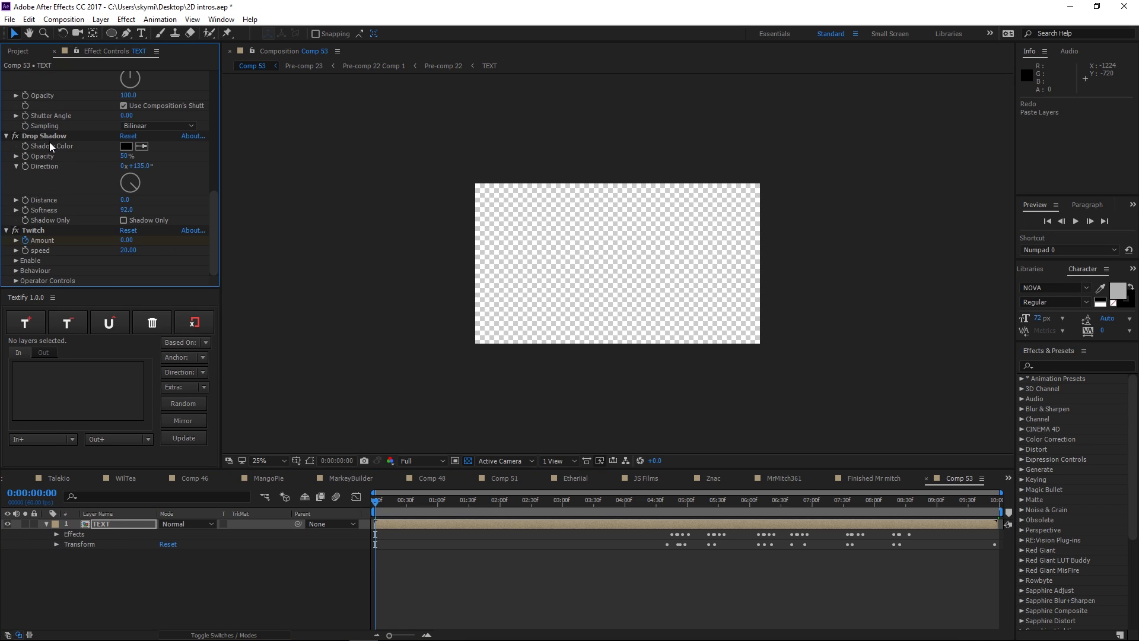
{"action": "key", "text": "ctrl+a"}
{"action": "key", "text": "Delete"}
Delete the TEXT layer's Transform keyframes except the Position, Scale and Rotation keyframes at 0:00:04:51
{"action": "left_click", "coordinate": [56, 533]}
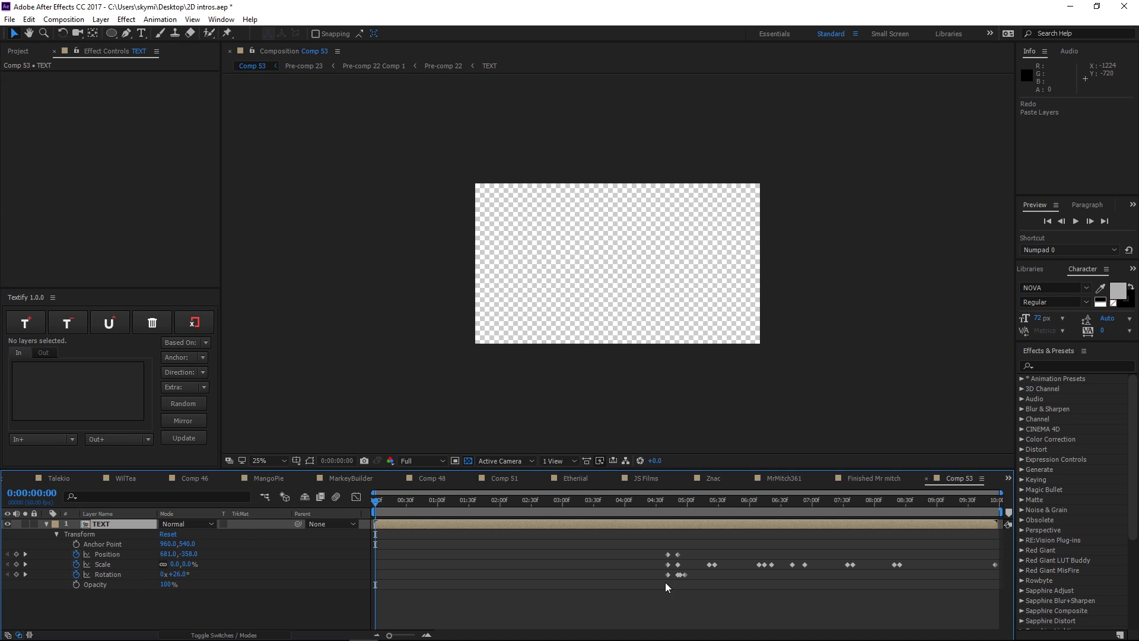
{"action": "left_click_drag", "start_coordinate": [662, 546], "coordinate": [678, 575]}
{"action": "key", "text": "Delete"}
{"action": "left_click", "coordinate": [684, 579]}
{"action": "key", "text": "Delete"}
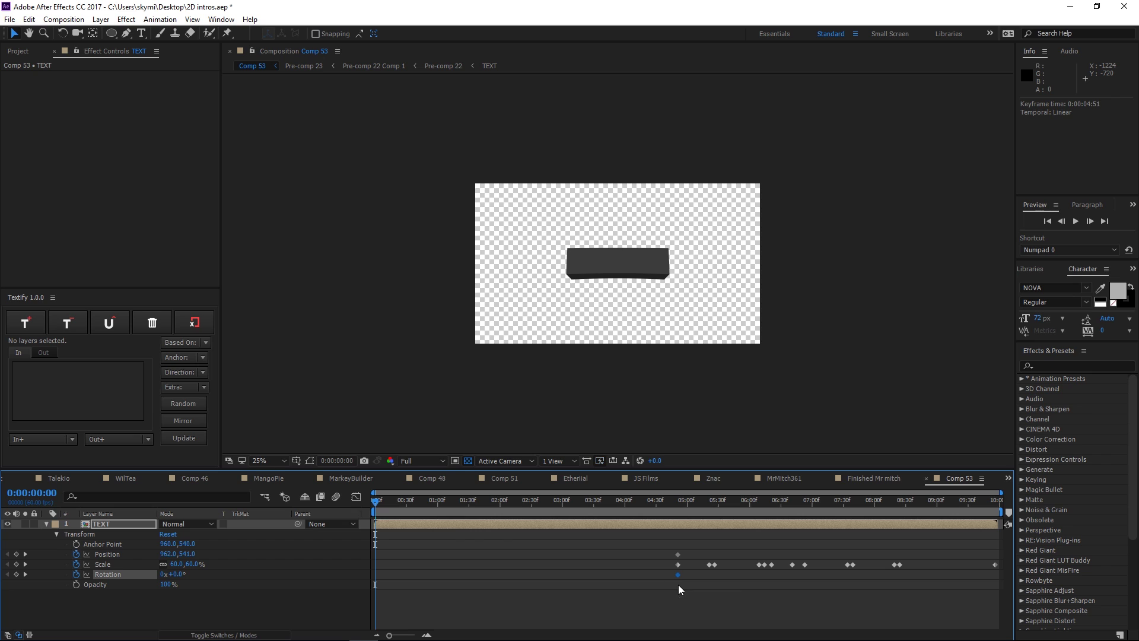
{"action": "left_click_drag", "start_coordinate": [392, 507], "coordinate": [713, 565]}
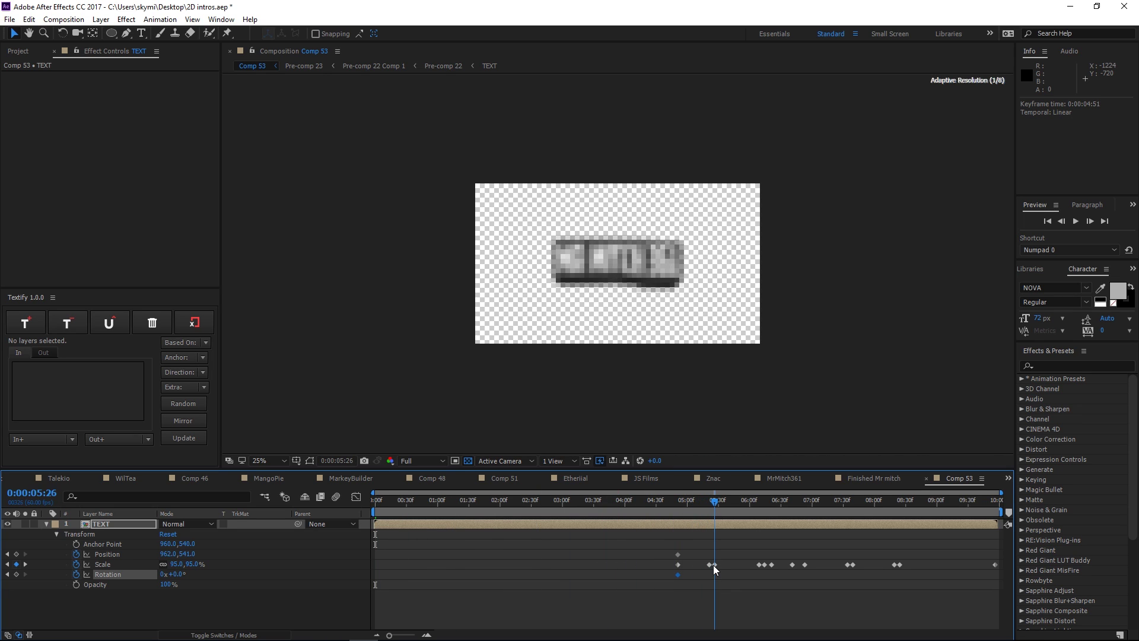
{"action": "key", "text": "slash"}
{"action": "left_click_drag", "start_coordinate": [707, 510], "coordinate": [998, 578]}
{"action": "key", "text": "Delete"}
Lower the composition's preview resolution, trying Quarter before settling on Half
{"action": "left_click_drag", "start_coordinate": [684, 503], "coordinate": [747, 547]}
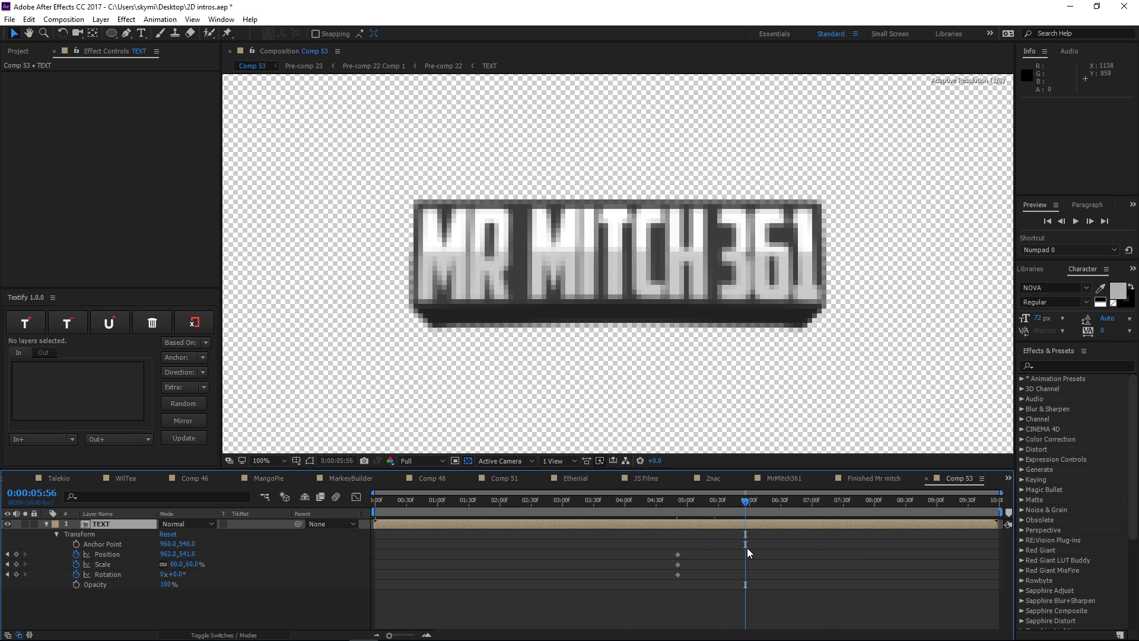
{"action": "left_click", "coordinate": [426, 464]}
{"action": "left_click", "coordinate": [432, 535]}
{"action": "left_click_drag", "start_coordinate": [756, 503], "coordinate": [706, 518]}
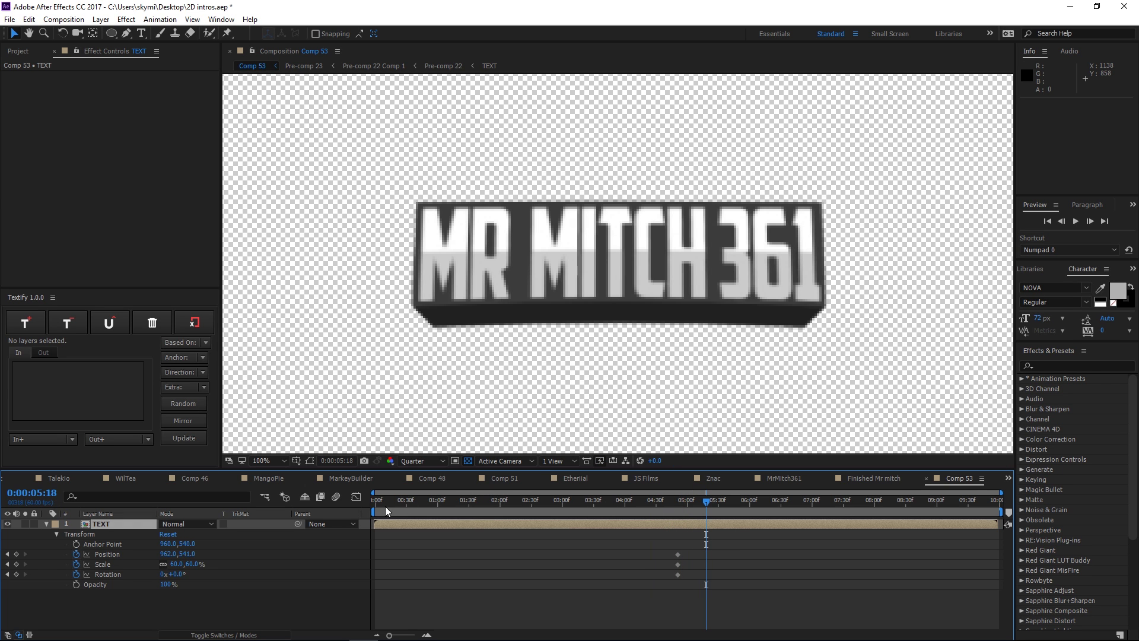
{"action": "left_click", "coordinate": [420, 463]}
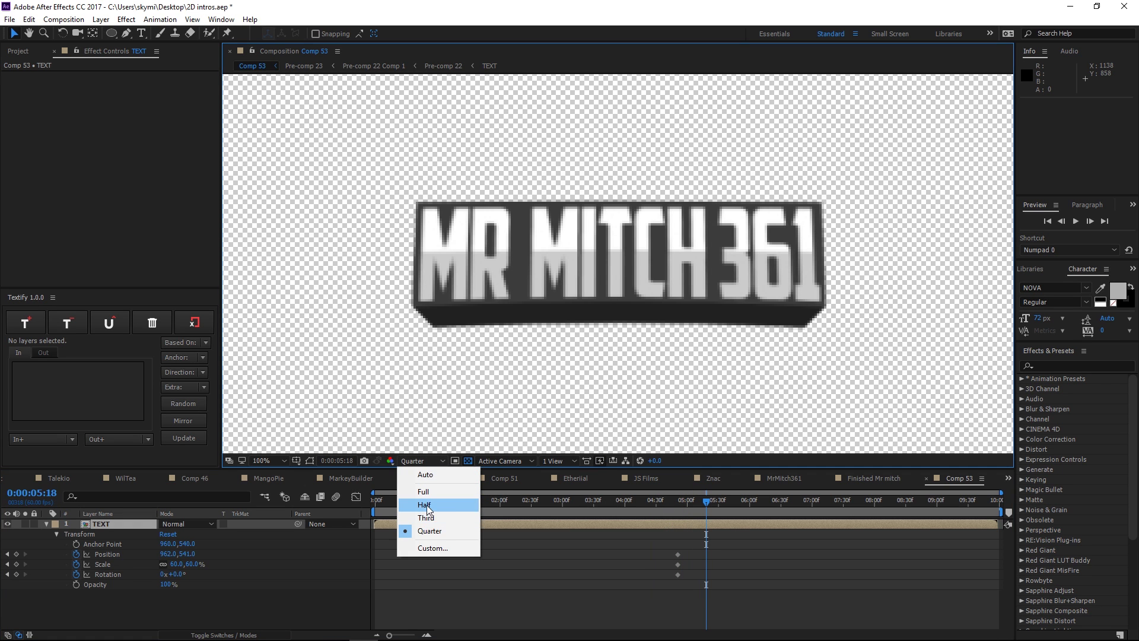
{"action": "left_click", "coordinate": [416, 507]}
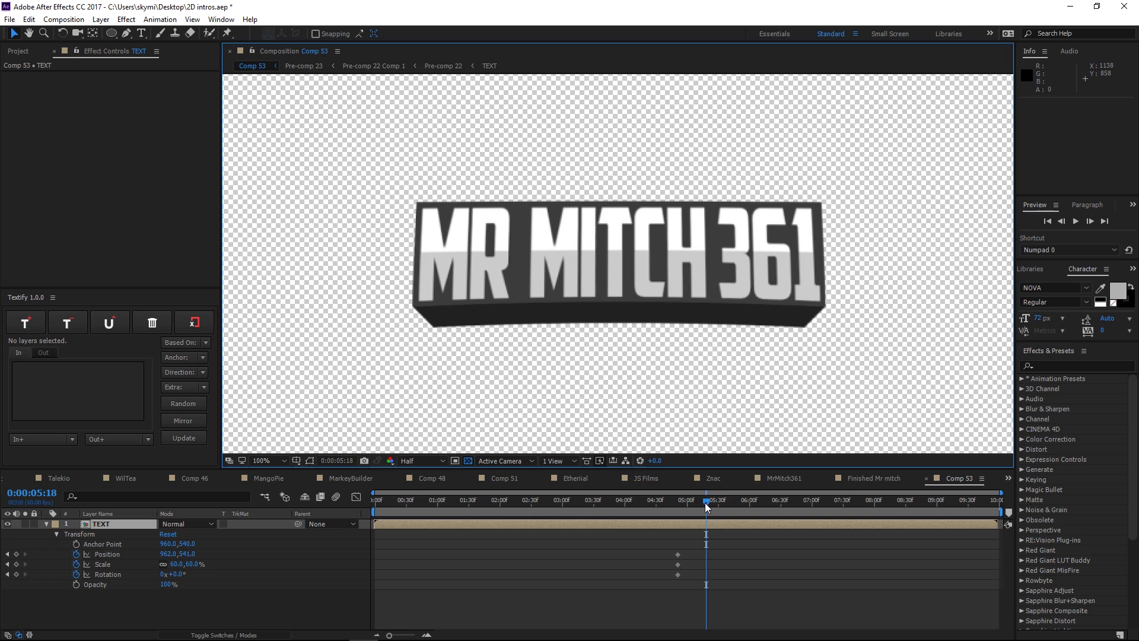
Preview the title's motion, and add a 100% Scale keyframe to the TEXT layer at 0:00:04:17
{"action": "left_click_drag", "start_coordinate": [706, 505], "coordinate": [676, 505]}
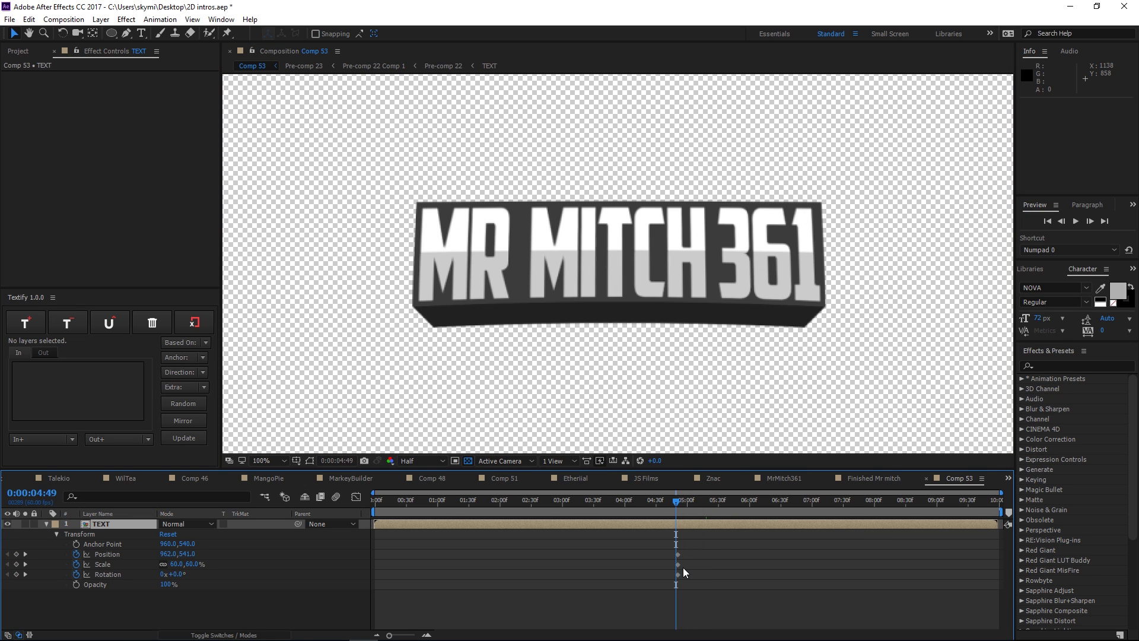
{"action": "key", "text": "space"}
{"action": "key", "text": "space"}
{"action": "left_click", "coordinate": [192, 563]}
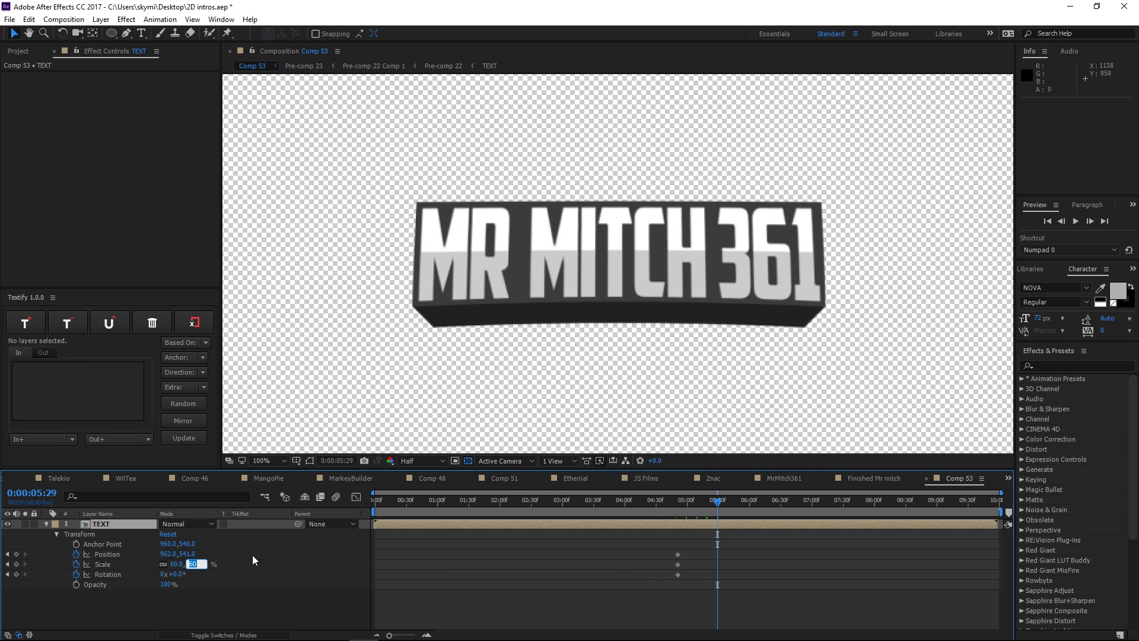
{"action": "left_click_drag", "start_coordinate": [732, 500], "coordinate": [643, 523]}
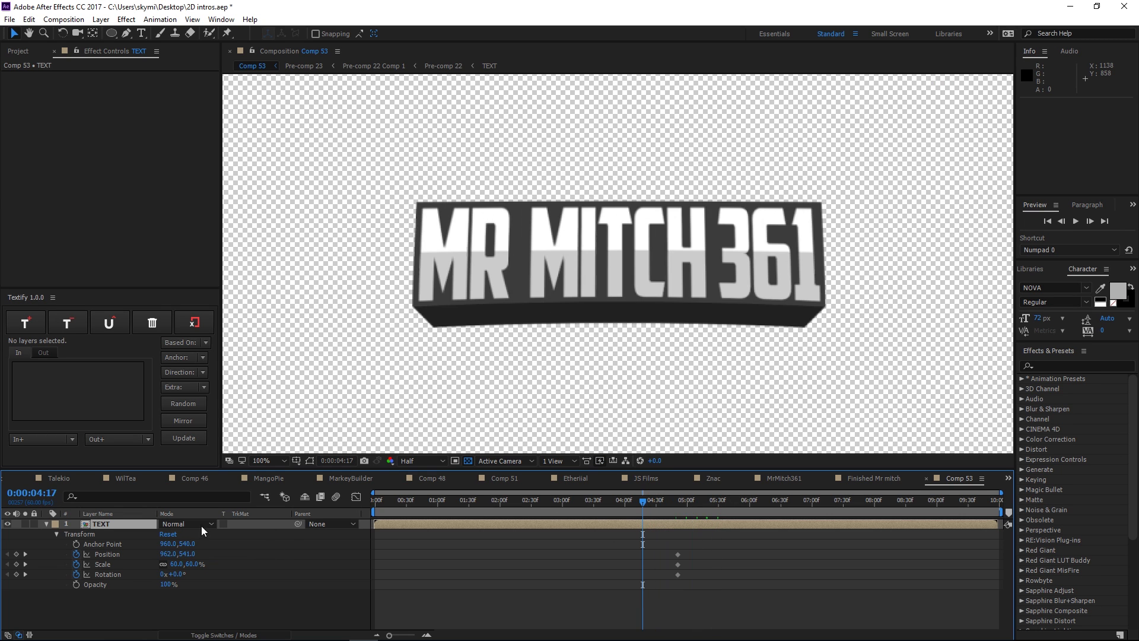
{"action": "left_click", "coordinate": [199, 562]}
{"action": "type", "text": "100"}
{"action": "key", "text": "Return"}
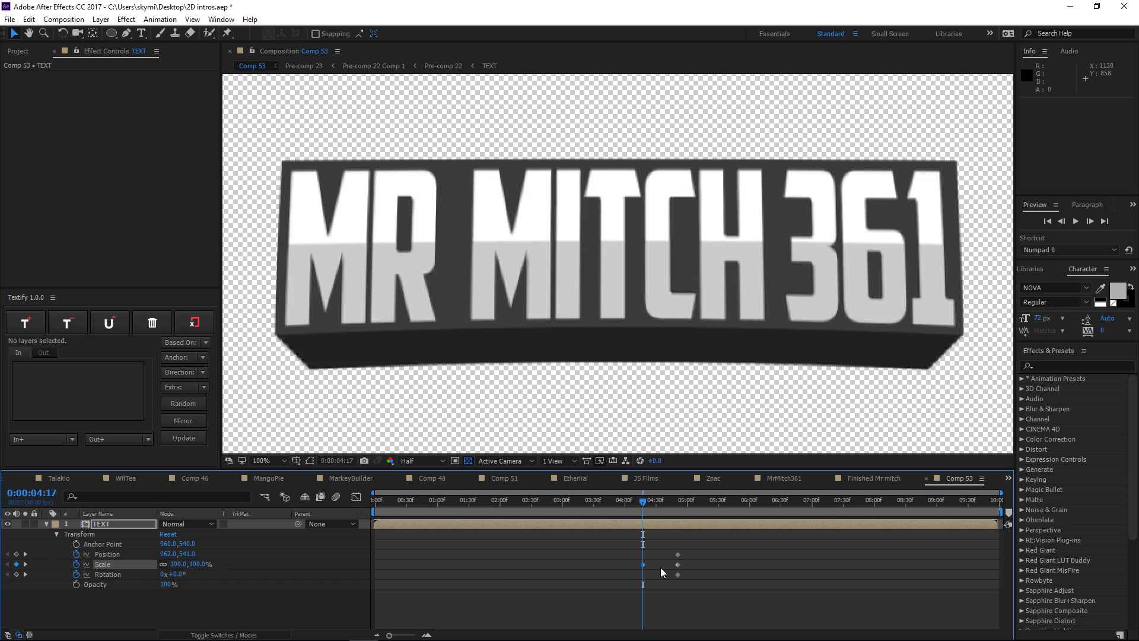
Add a 50% Scale keyframe to the TEXT layer at 0:00:05:34
{"action": "left_click_drag", "start_coordinate": [645, 503], "coordinate": [724, 528]}
{"action": "left_click", "coordinate": [191, 564]}
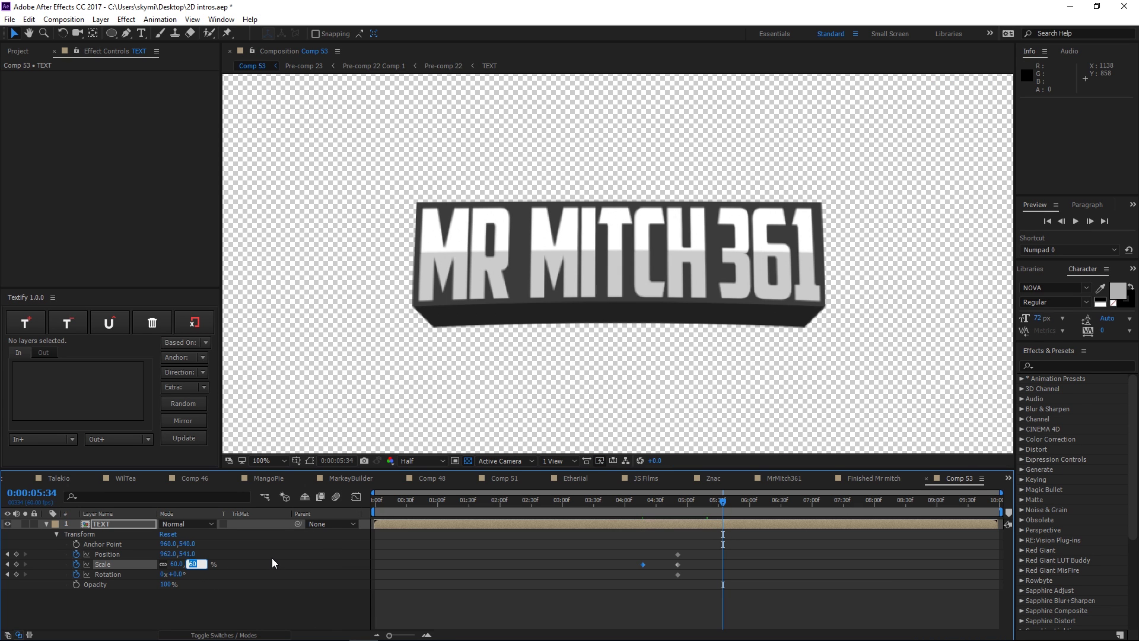
{"action": "type", "text": "50"}
{"action": "key", "text": "Return"}
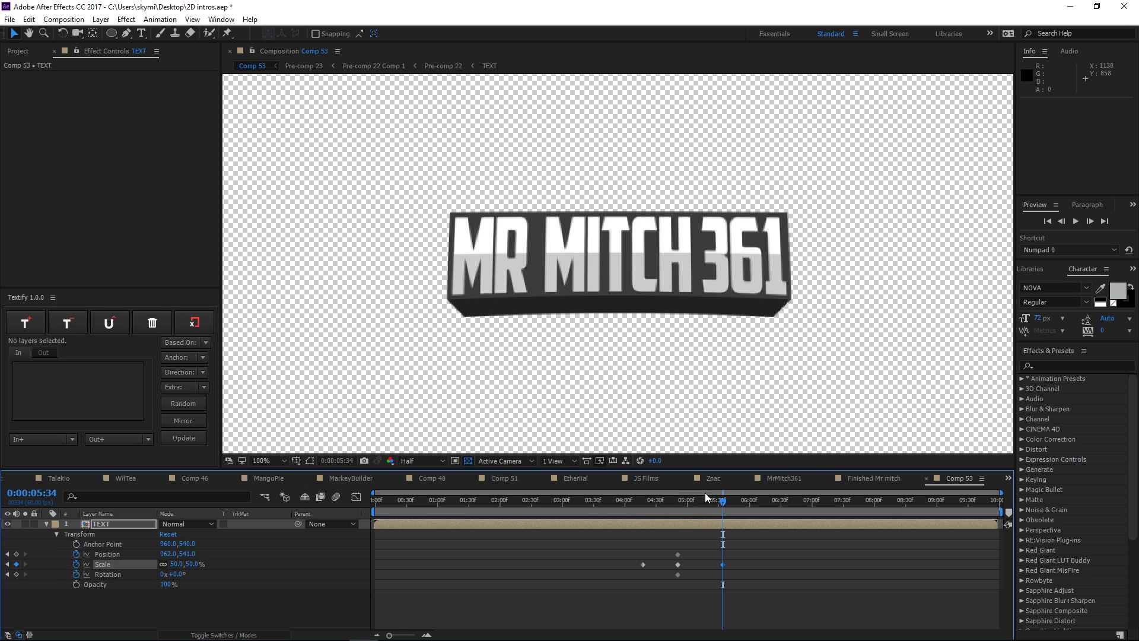
Advance five frames from the 50% keyframe and add a 70% Scale keyframe at 0:00:05:39
{"action": "left_click_drag", "start_coordinate": [723, 501], "coordinate": [724, 572]}
{"action": "key", "text": "Page_Down"}
{"action": "key", "text": "Page_Down"}
{"action": "key", "text": "Page_Down"}
{"action": "key", "text": "Page_Down"}
{"action": "key", "text": "Page_Down"}
{"action": "key", "text": "Page_Up"}
{"action": "key", "text": "Page_Up"}
{"action": "key", "text": "Page_Up"}
{"action": "key", "text": "Page_Up"}
{"action": "key", "text": "Page_Up"}
{"action": "key", "text": "Page_Down"}
{"action": "key", "text": "Page_Down"}
{"action": "key", "text": "Page_Down"}
{"action": "key", "text": "Page_Down"}
{"action": "key", "text": "Page_Up"}
{"action": "key", "text": "Page_Up"}
{"action": "key", "text": "Page_Up"}
{"action": "key", "text": "Page_Up"}
{"action": "key", "text": "Page_Down"}
{"action": "key", "text": "Page_Down"}
{"action": "key", "text": "Page_Down"}
{"action": "key", "text": "Page_Down"}
{"action": "key", "text": "Page_Down"}
{"action": "left_click", "coordinate": [191, 564]}
{"action": "type", "text": "70"}
{"action": "key", "text": "Return"}
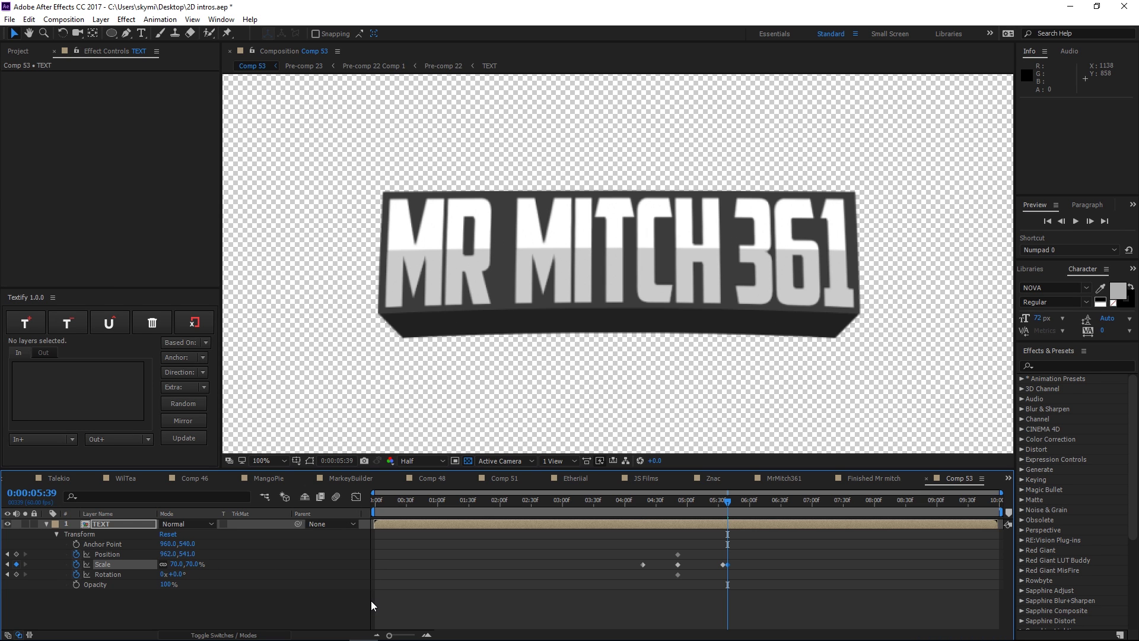
Preview onward from 0:00:05:39 and add an 80% Scale keyframe to the TEXT layer just after 0:00:06:09
{"action": "key", "text": "space"}
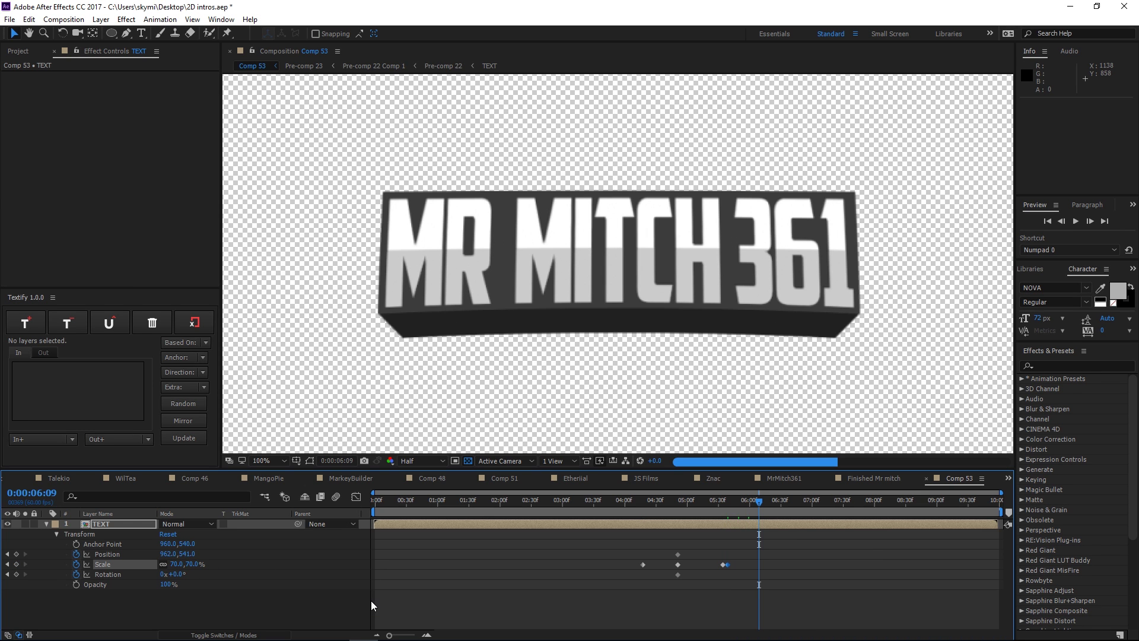
{"action": "type", "text": "80"}
{"action": "key", "text": "Return"}
{"action": "key", "text": "space"}
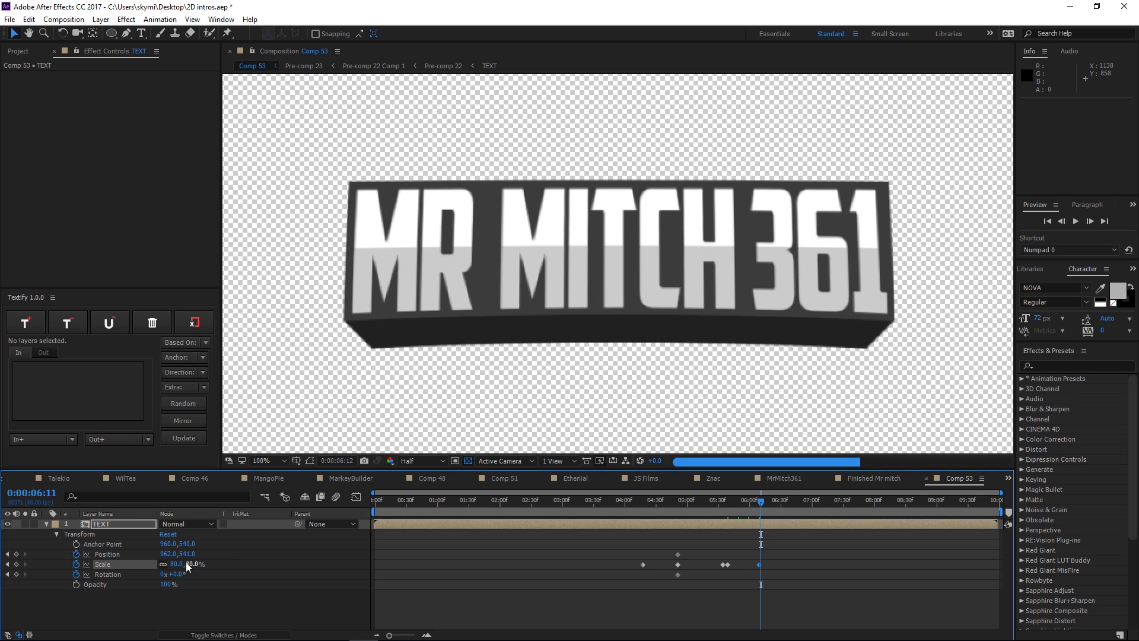
{"action": "left_click", "coordinate": [186, 565]}
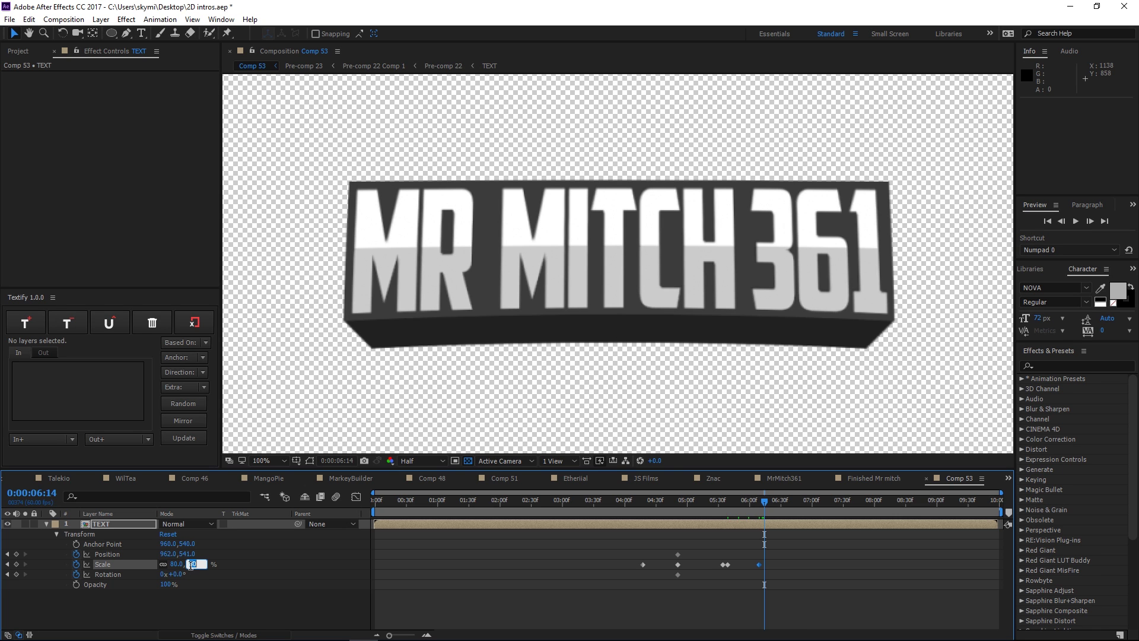
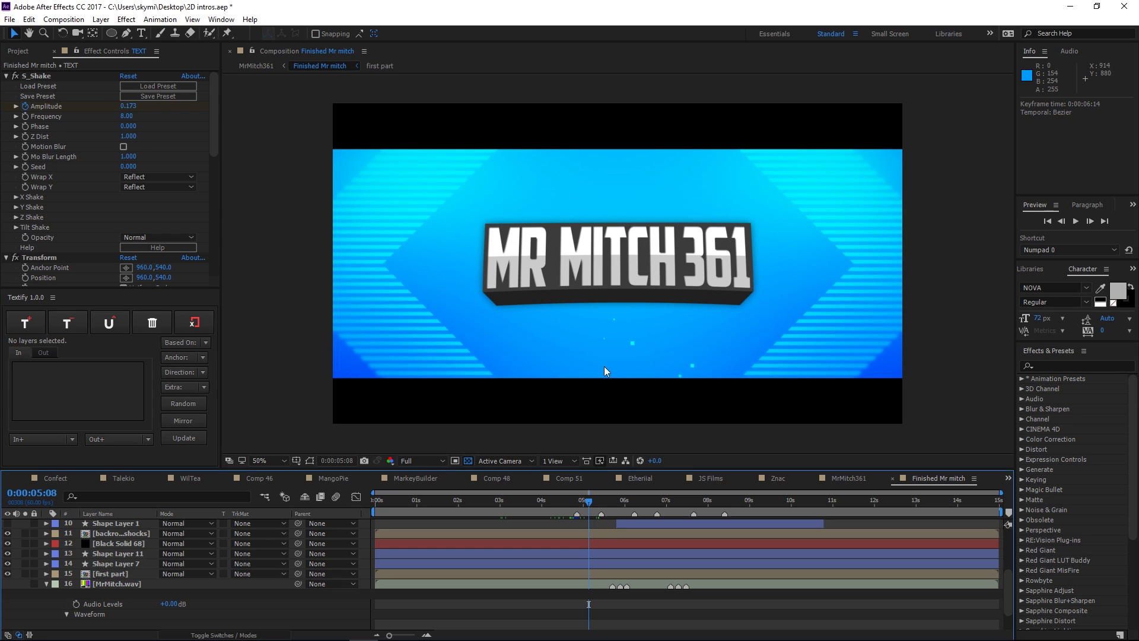
Move to 0:00:05:44 in the Finished Mr mitch composition and toggle the visibility of Shape Layer 7
{"action": "left_click_drag", "start_coordinate": [588, 504], "coordinate": [612, 507]}
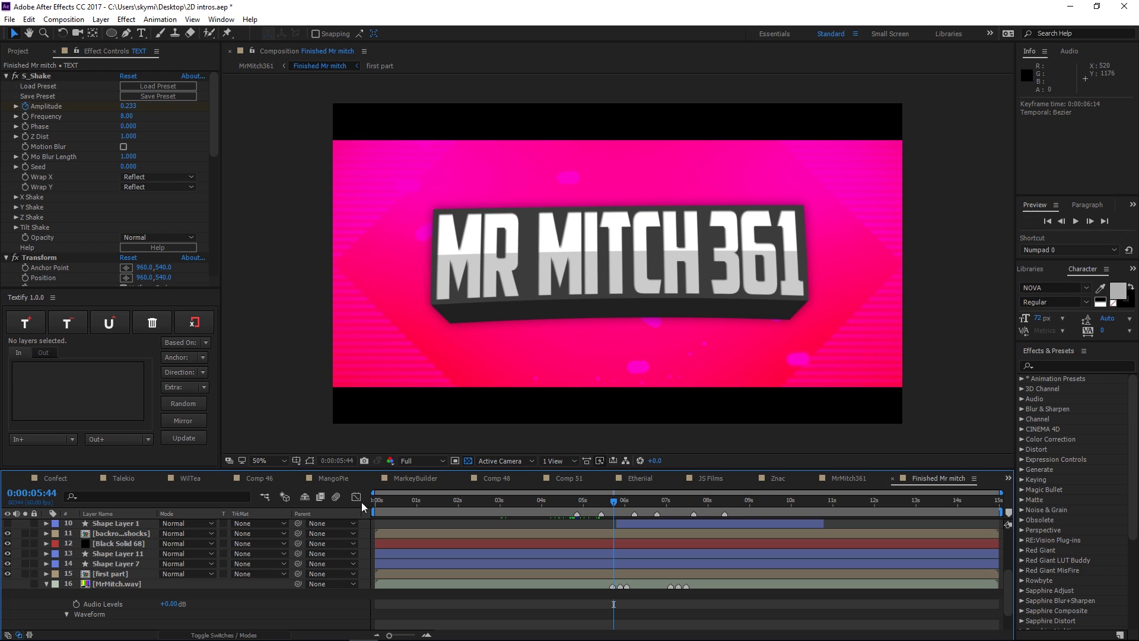
{"action": "left_click", "coordinate": [112, 564]}
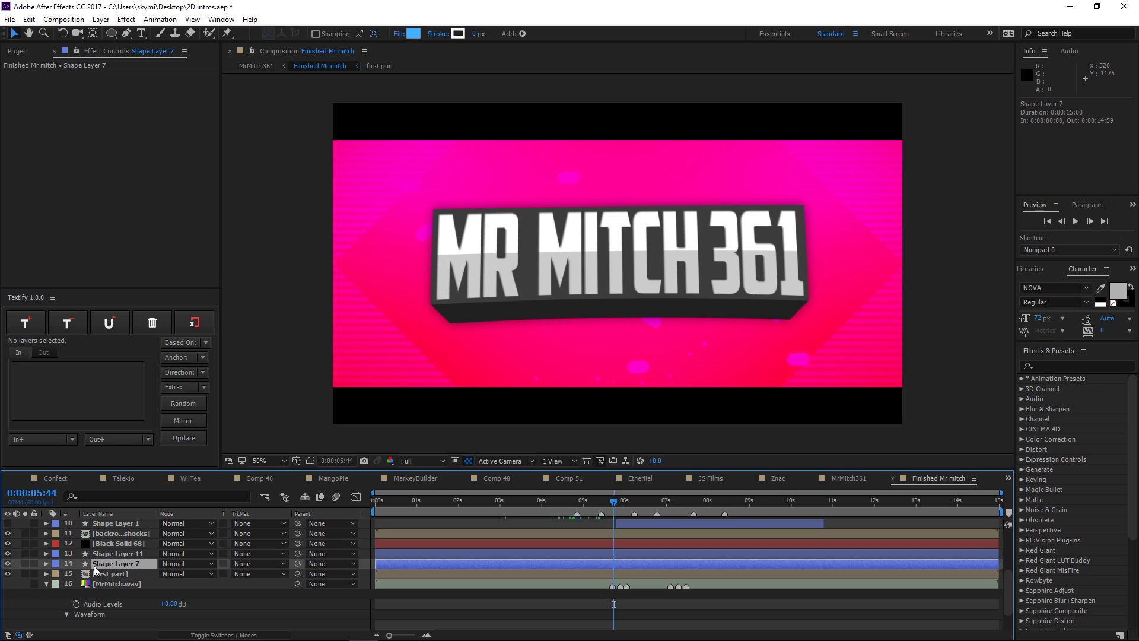
{"action": "left_click", "coordinate": [8, 564]}
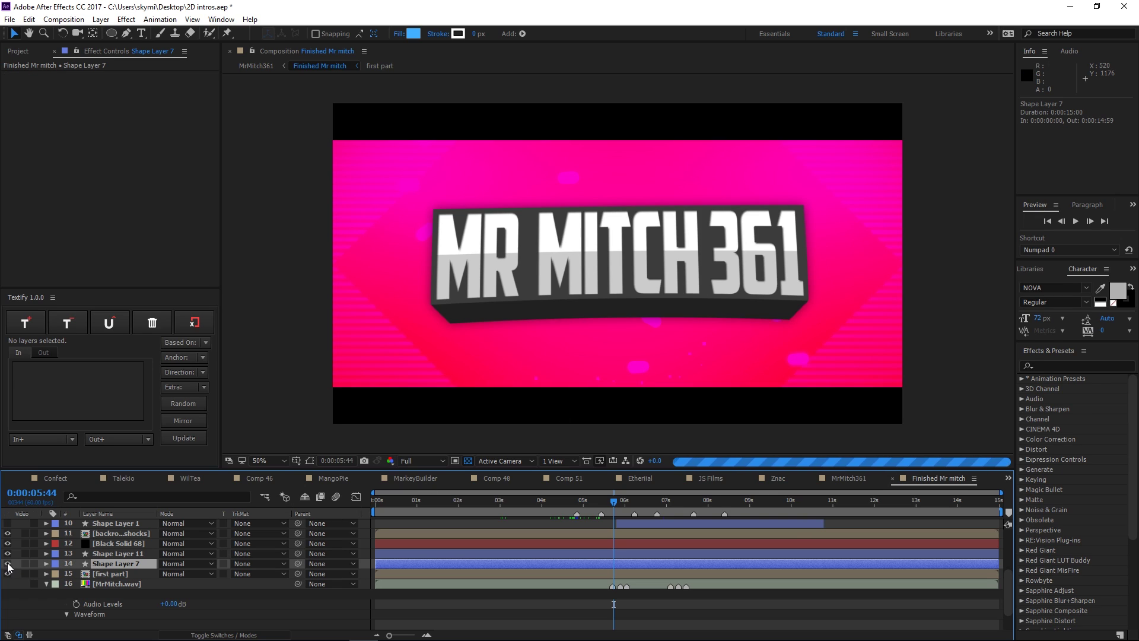
Open the backround shocks precomp, turn off its transparency grid and inspect Shape Layer 1 at 0:00:04:51
{"action": "double_click", "coordinate": [109, 536]}
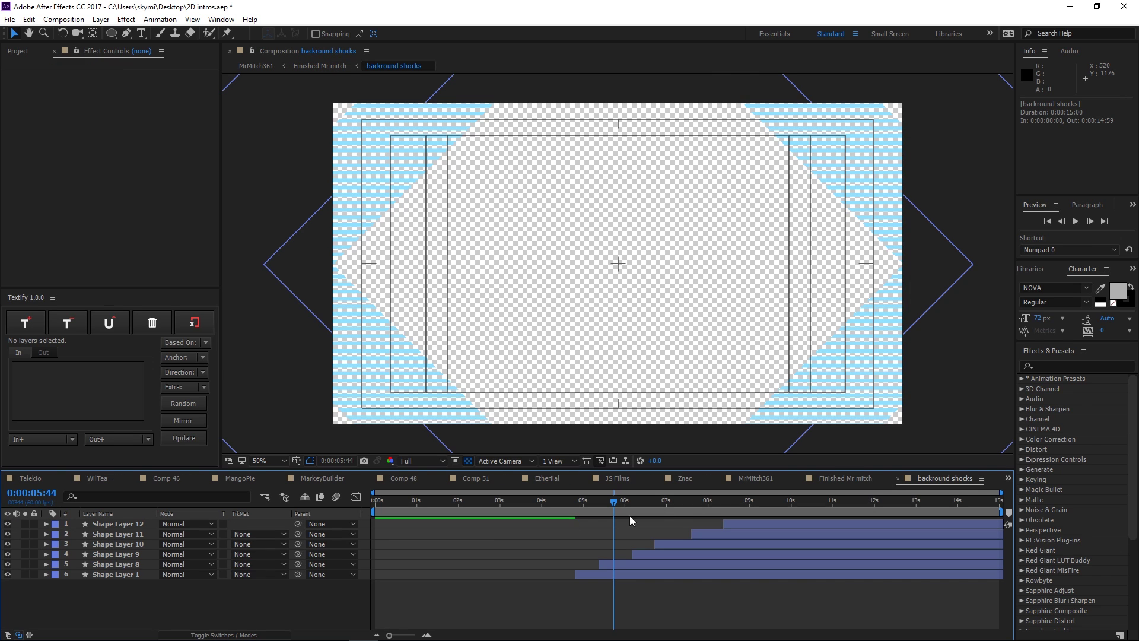
{"action": "left_click_drag", "start_coordinate": [615, 504], "coordinate": [669, 502]}
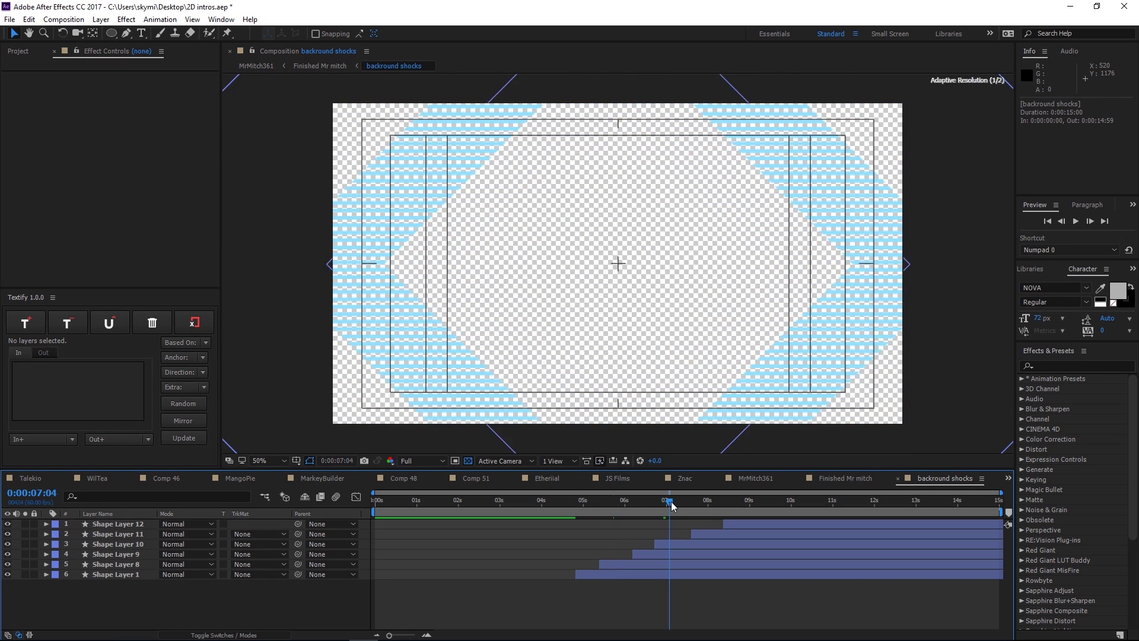
{"action": "left_click", "coordinate": [468, 461]}
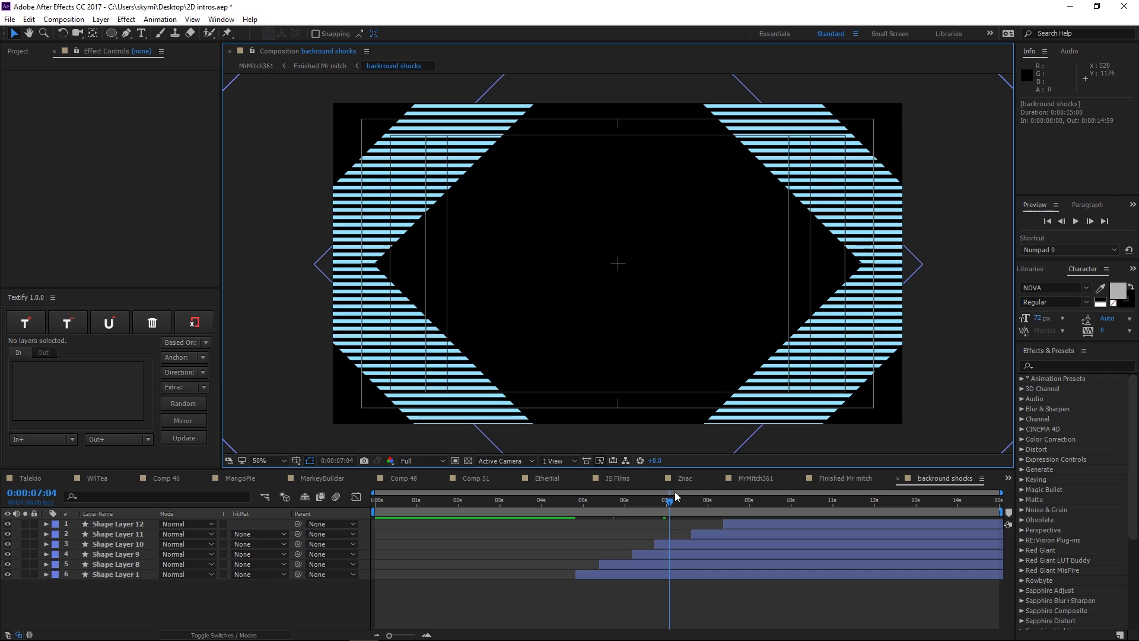
{"action": "left_click_drag", "start_coordinate": [676, 499], "coordinate": [588, 511]}
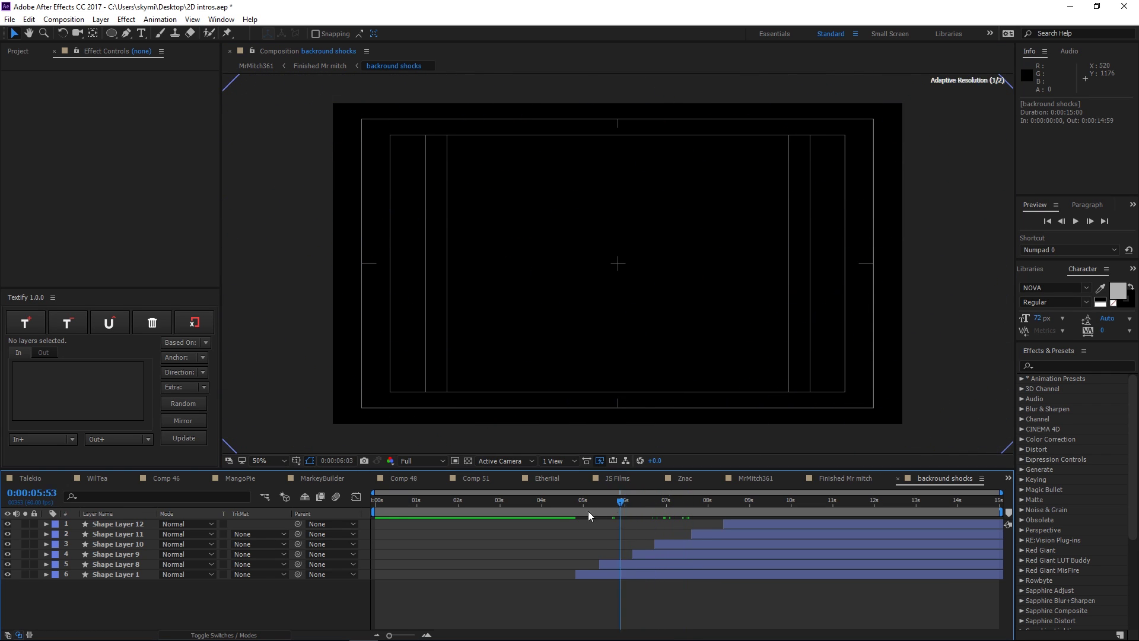
{"action": "left_click", "coordinate": [592, 574]}
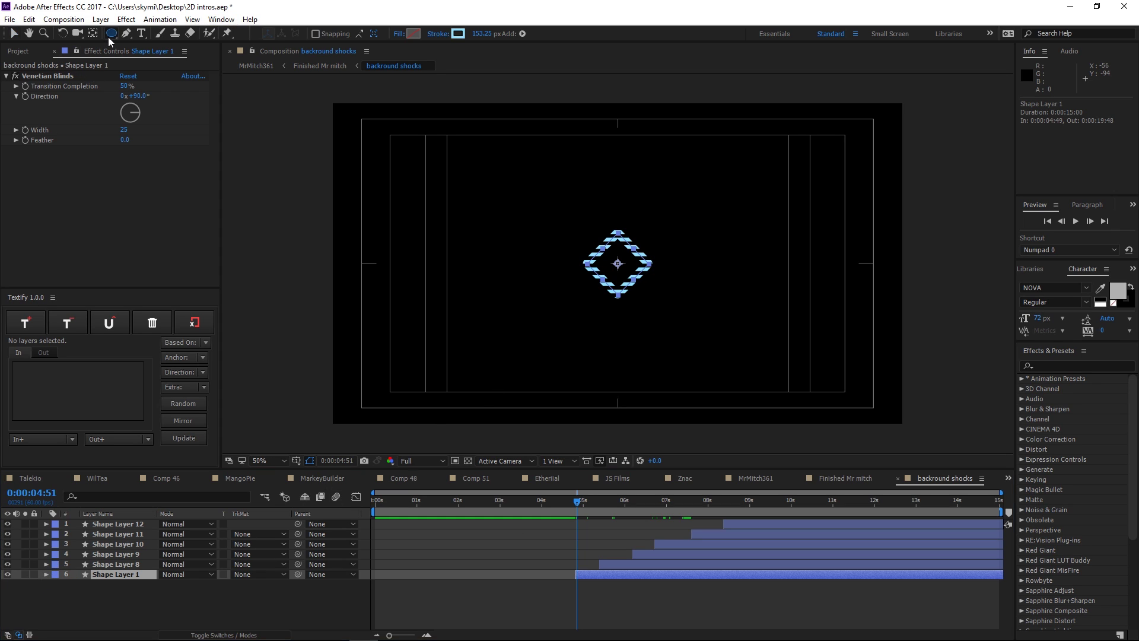
With no layer selected, draw a large rounded square on a new shape layer to the left of the striped diamond
{"action": "left_click_drag", "start_coordinate": [108, 37], "coordinate": [134, 49]}
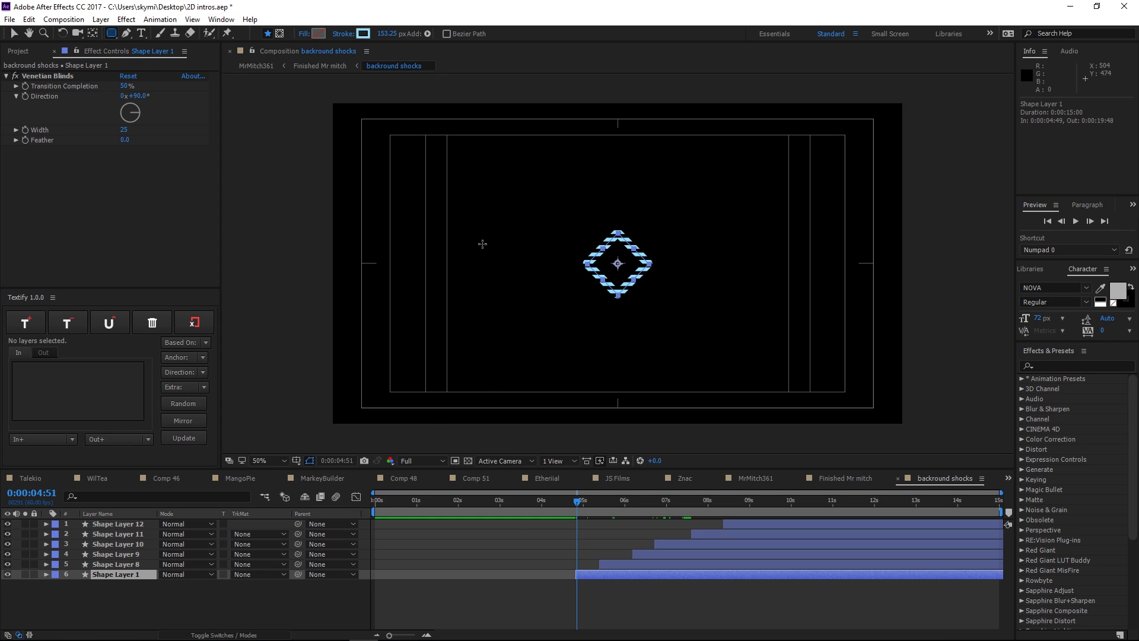
{"action": "left_click", "coordinate": [300, 615]}
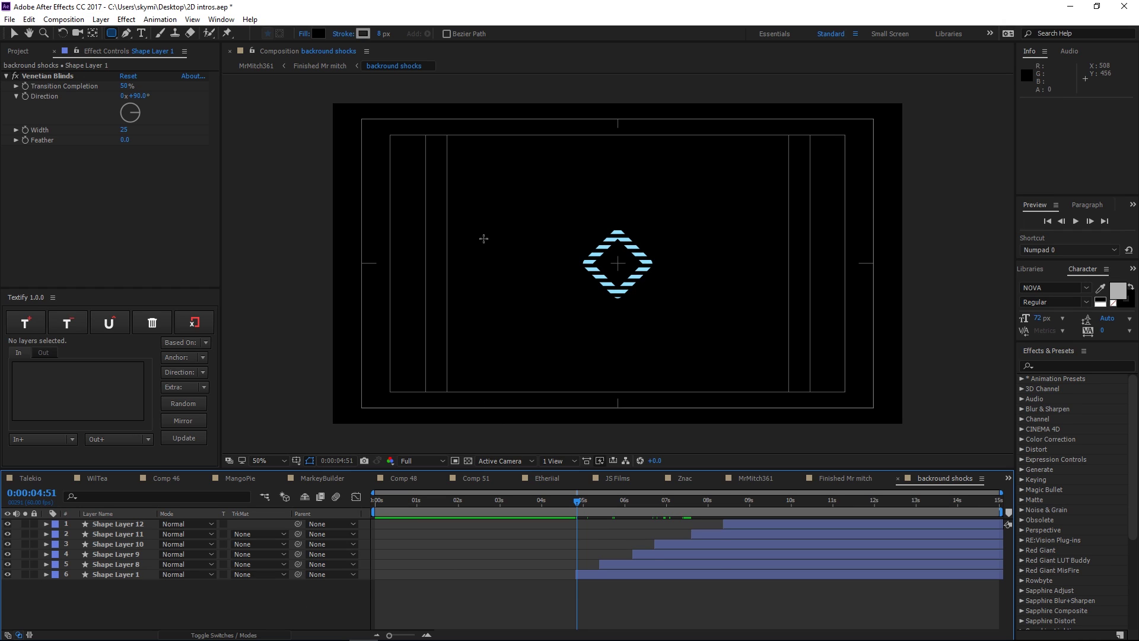
{"action": "mouse_move", "coordinate": [484, 238]}
{"action": "left_mouse_down"}
{"action": "mouse_move", "coordinate": [589, 350]}
{"action": "mouse_move", "coordinate": [552, 330]}
{"action": "left_mouse_up"}
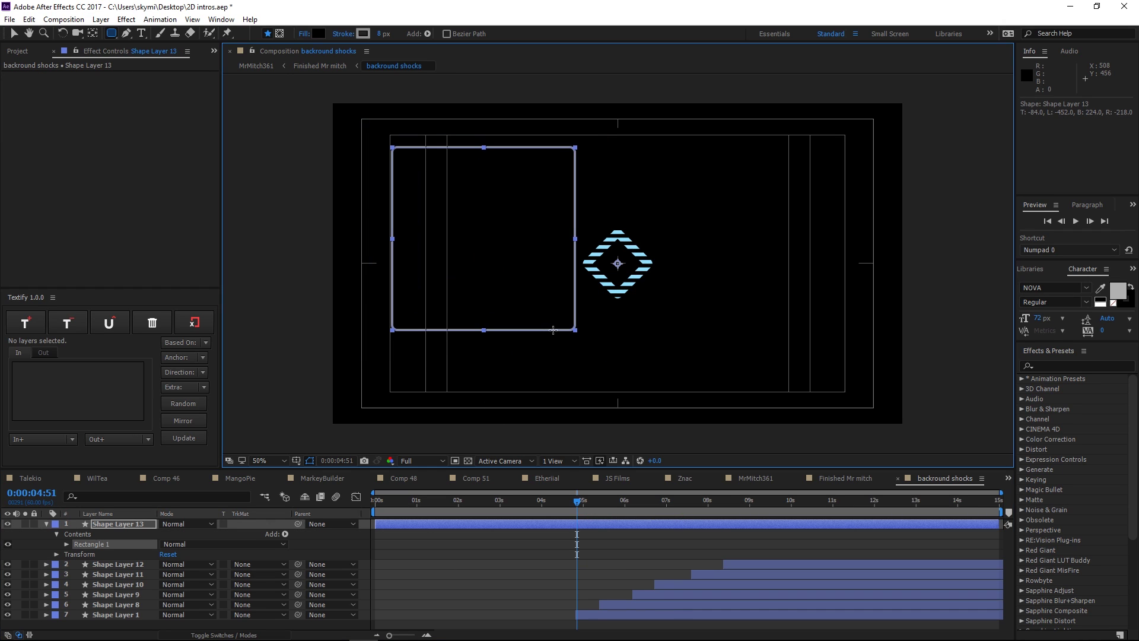
Rotate the rounded square about 45 degrees into a diamond, and delete its shape layer
{"action": "key", "text": "w"}
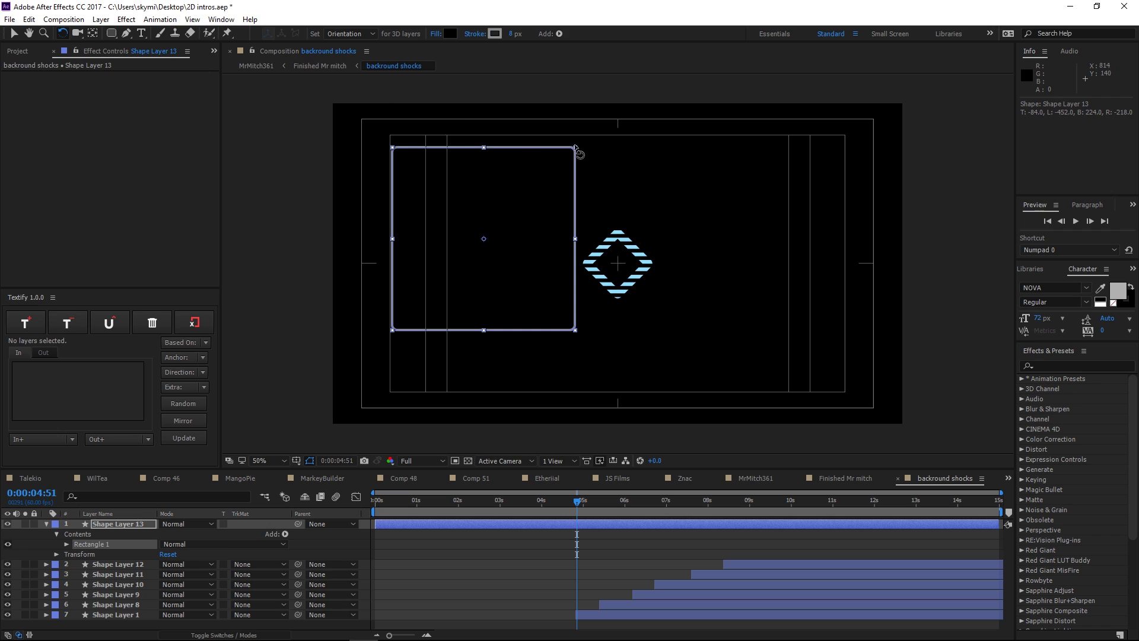
{"action": "left_click_drag", "start_coordinate": [576, 148], "coordinate": [595, 249]}
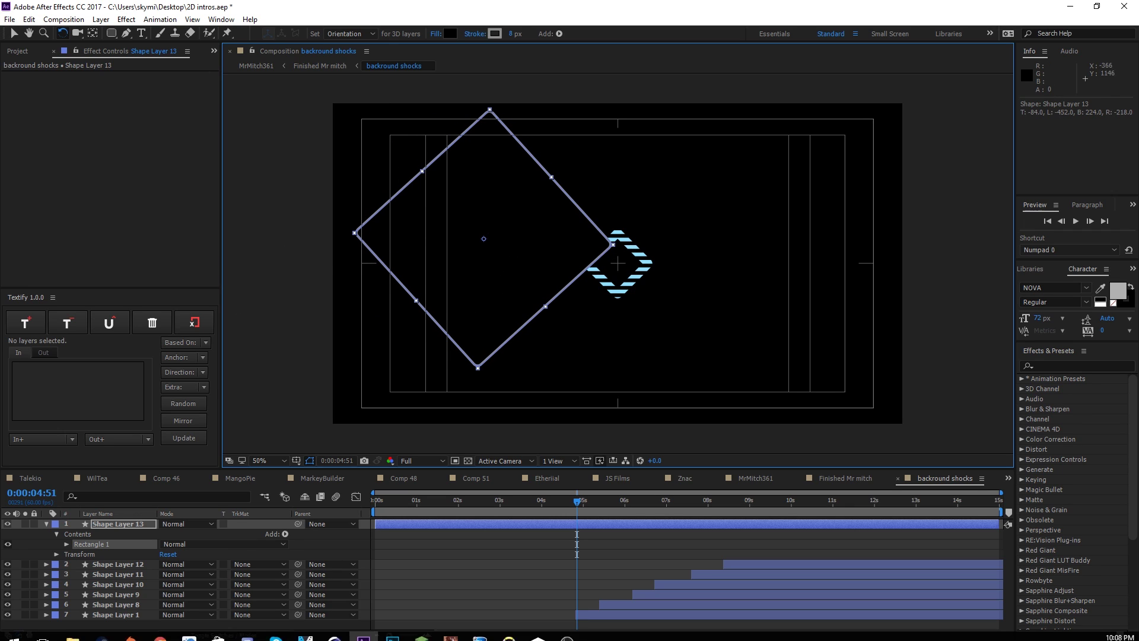
{"action": "left_click", "coordinate": [126, 525]}
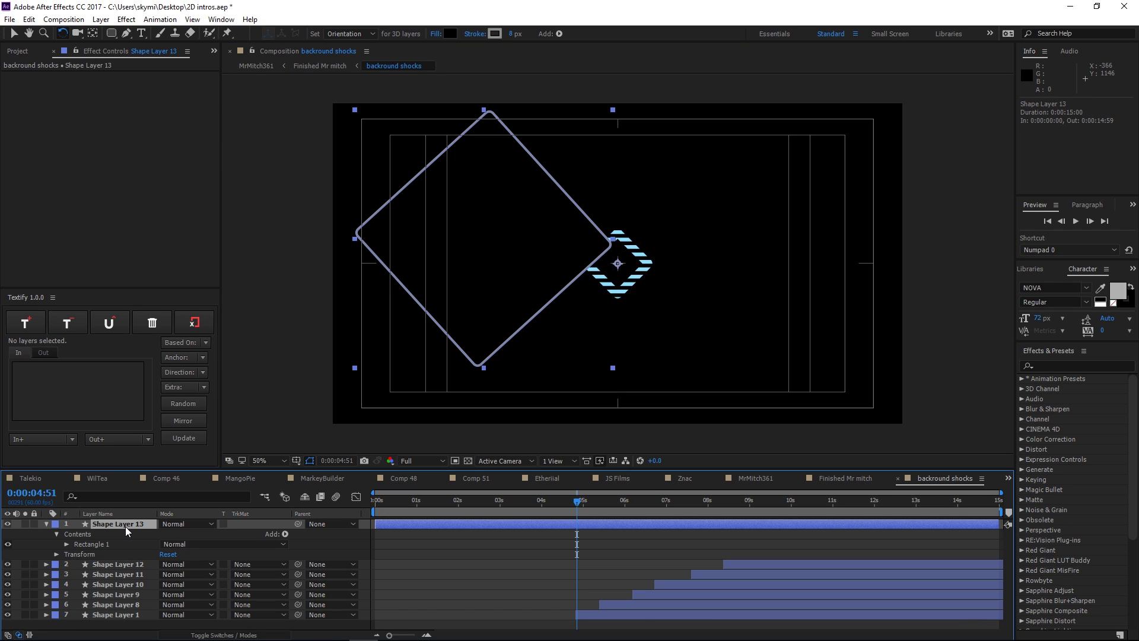
{"action": "key", "text": "Delete"}
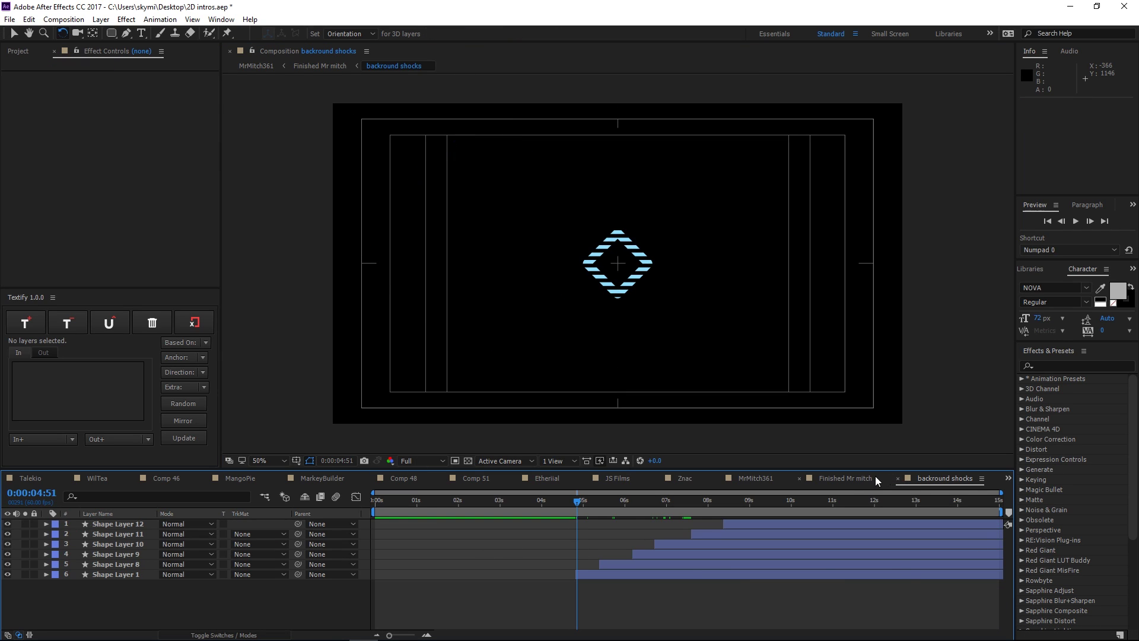
Close the backround shocks composition and open the Particular Effects Builder for Black Solid 68 in Finished Mr mitch
{"action": "left_click", "coordinate": [852, 480]}
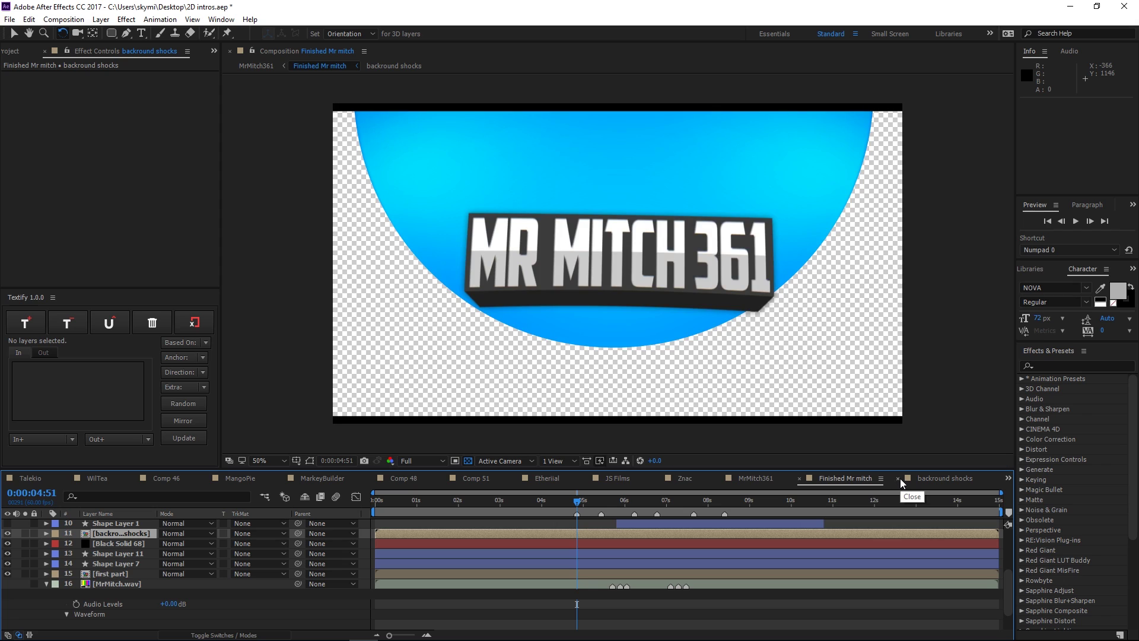
{"action": "left_click", "coordinate": [898, 478]}
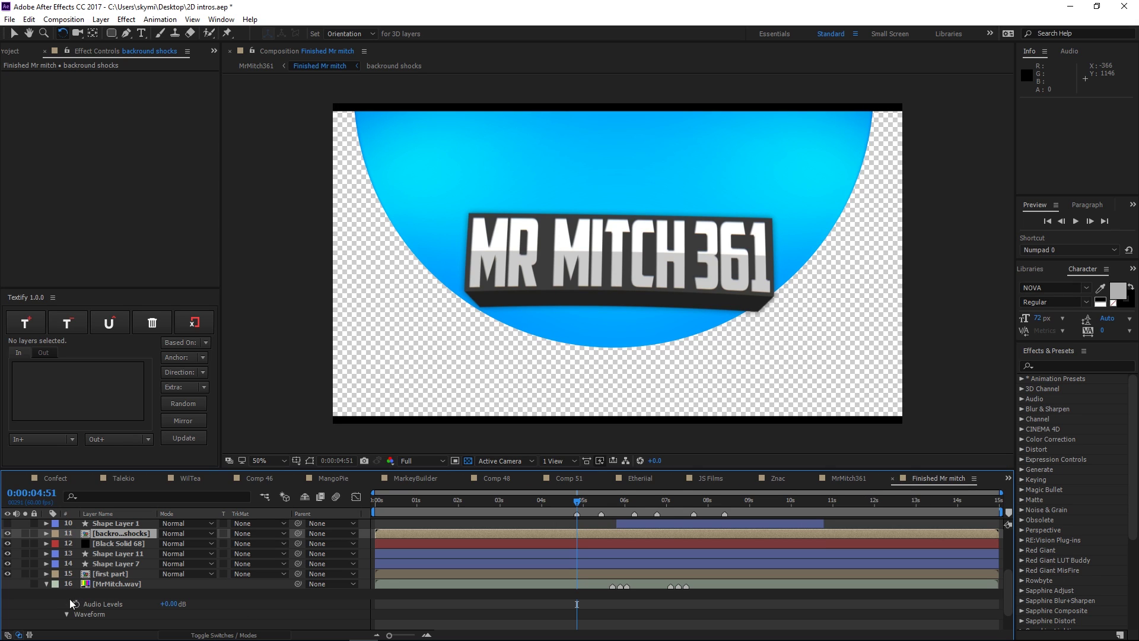
{"action": "left_click", "coordinate": [108, 544]}
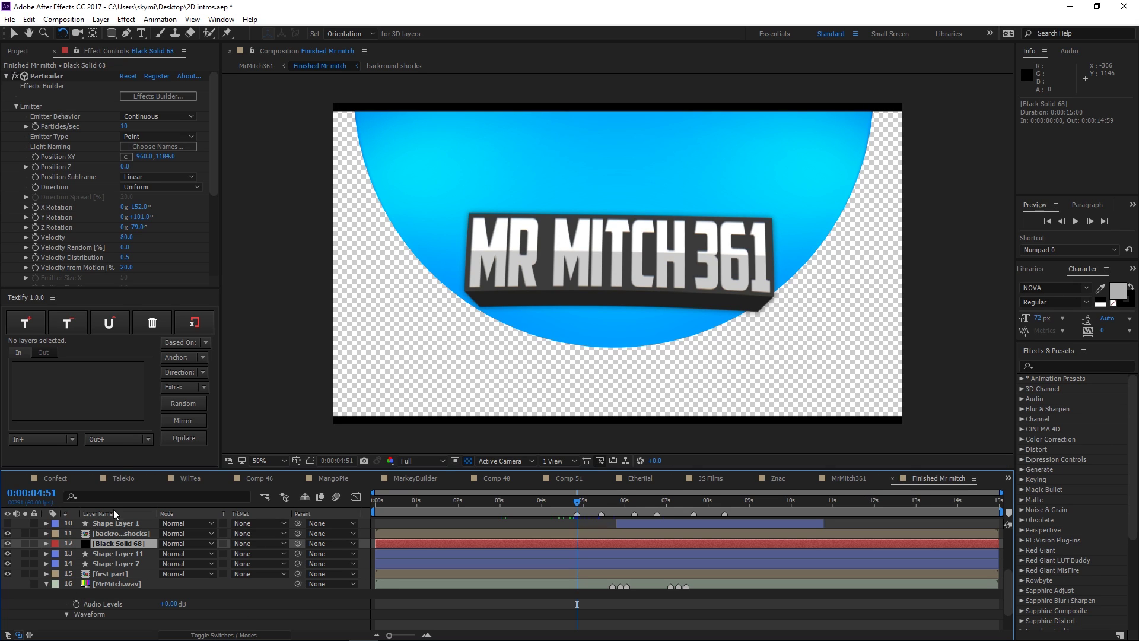
{"action": "left_click", "coordinate": [161, 97]}
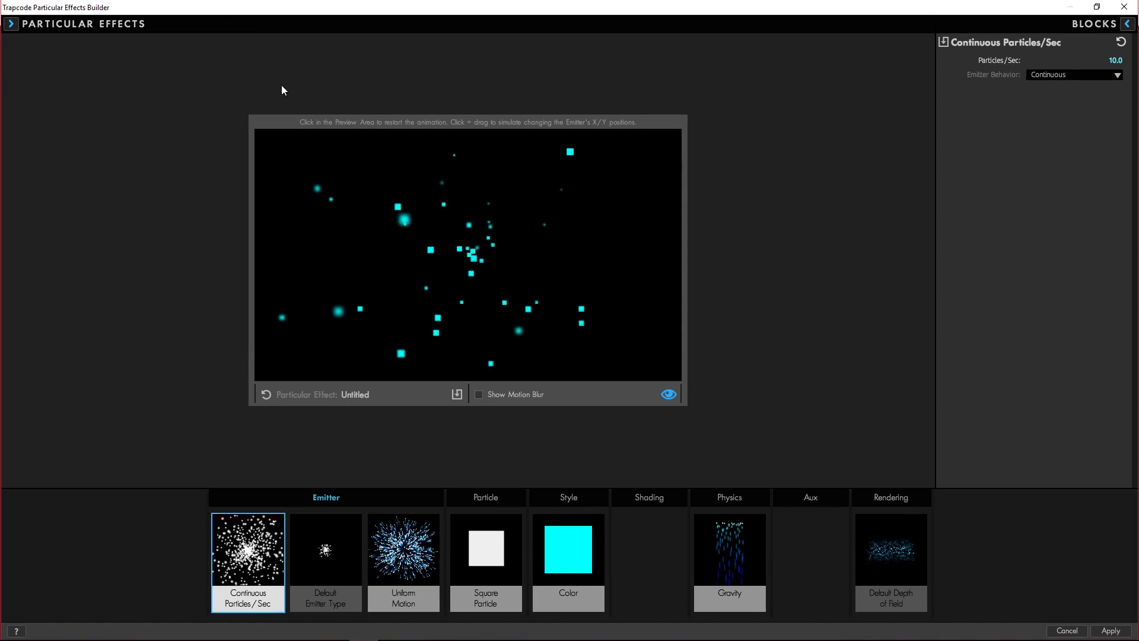
{"action": "mouse_move", "coordinate": [235, 9]}
{"action": "left_mouse_down"}
{"action": "mouse_move", "coordinate": [508, 398]}
{"action": "mouse_move", "coordinate": [237, 1]}
{"action": "left_mouse_up"}
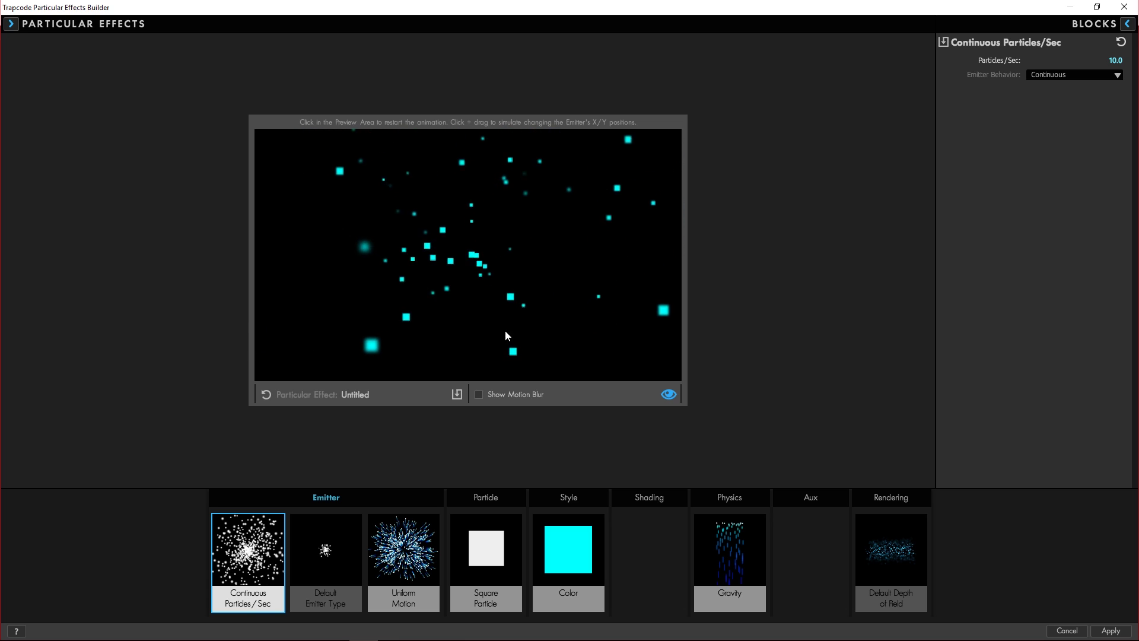
Try 50 Particles/Sec on the continuous emitter, and set it back to 10
{"action": "left_click_drag", "start_coordinate": [1060, 52], "coordinate": [1099, 63]}
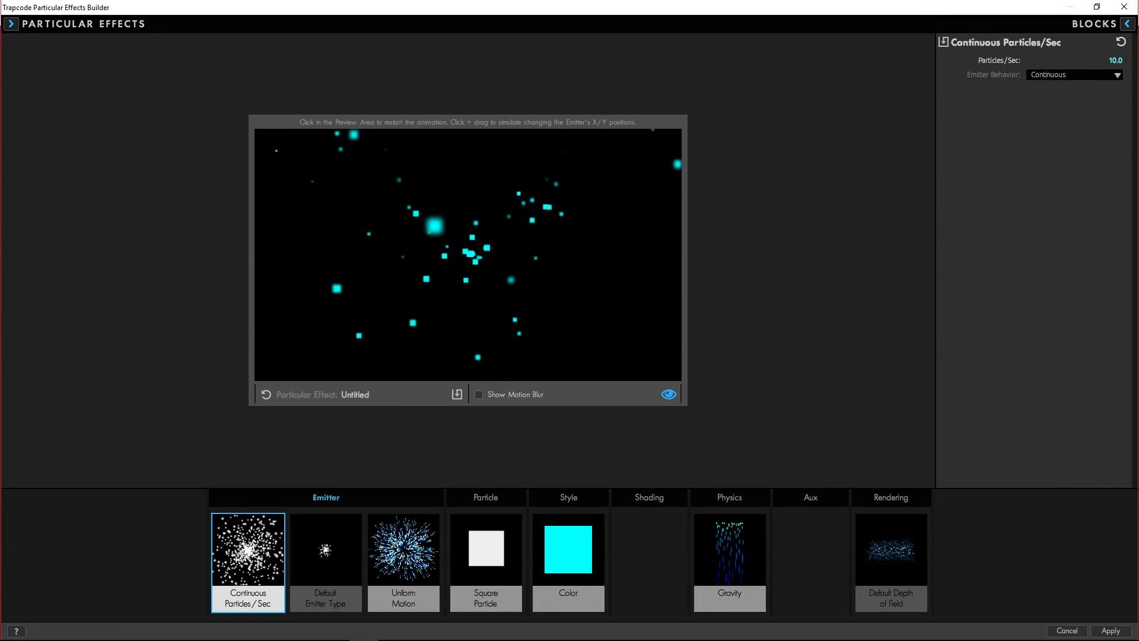
{"action": "left_click", "coordinate": [1101, 61]}
{"action": "type", "text": "50"}
{"action": "key", "text": "Return"}
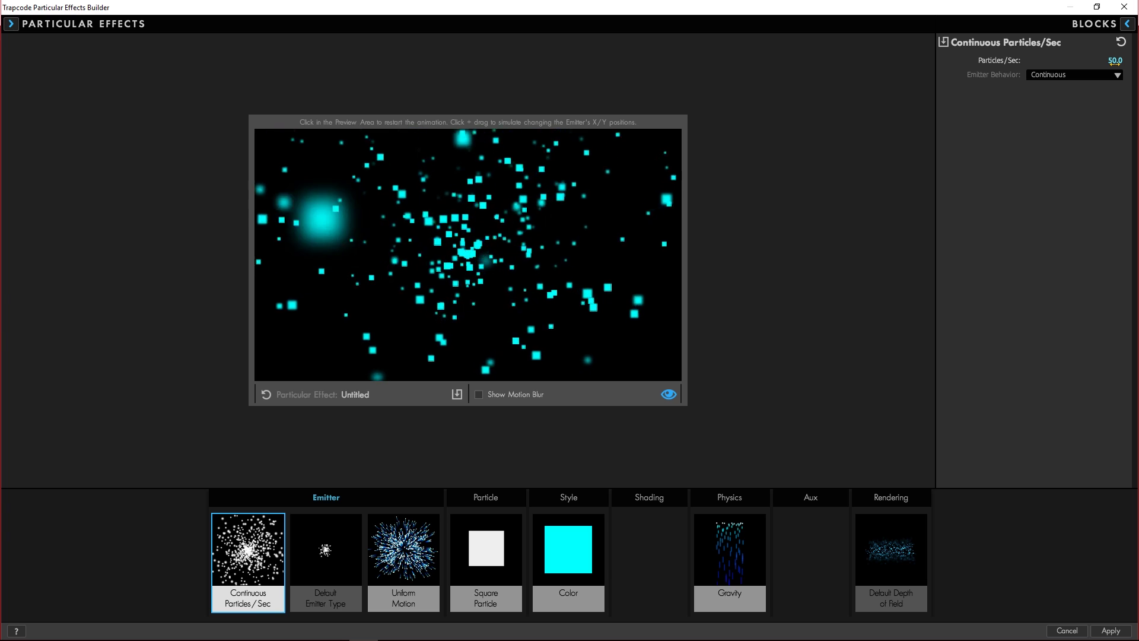
{"action": "left_click", "coordinate": [1114, 60]}
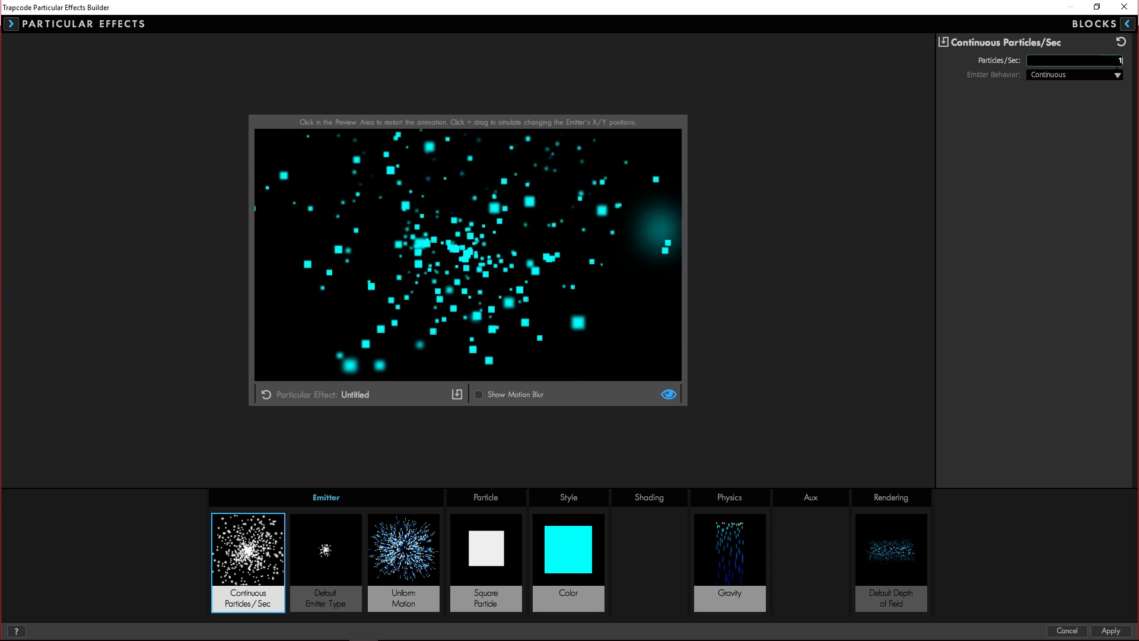
{"action": "type", "text": "10"}
{"action": "key", "text": "Return"}
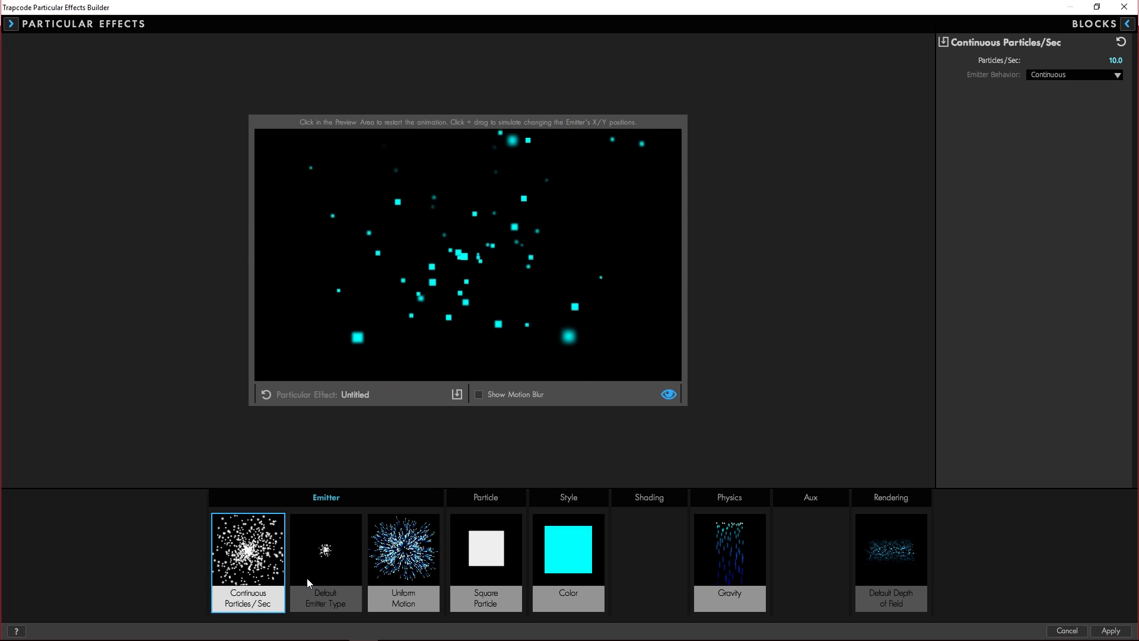
Review the settings of the Default Emitter Type, Uniform Motion, Square Particle, Color, Gravity, Default Depth of Field and Aux blocks
{"action": "left_click", "coordinate": [333, 576]}
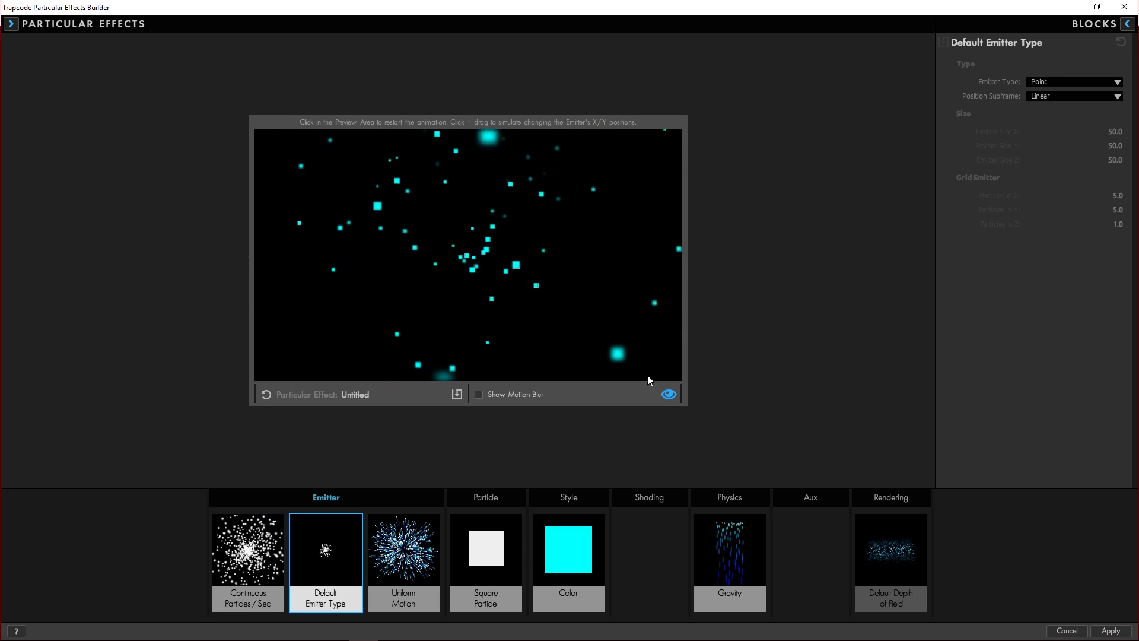
{"action": "left_click", "coordinate": [405, 581]}
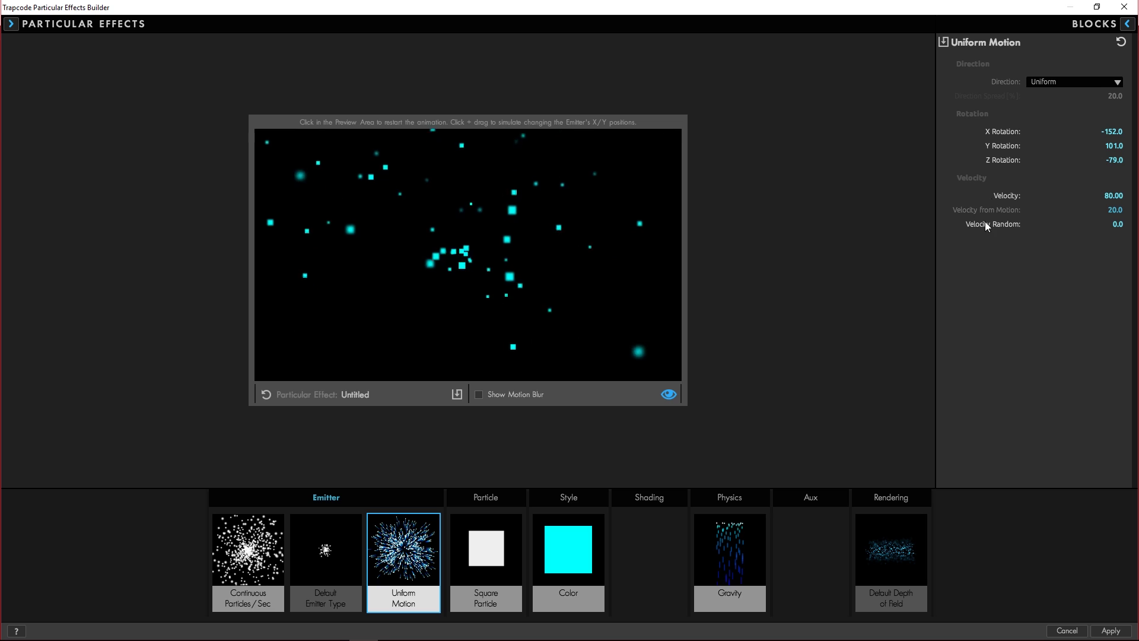
{"action": "left_click", "coordinate": [514, 570]}
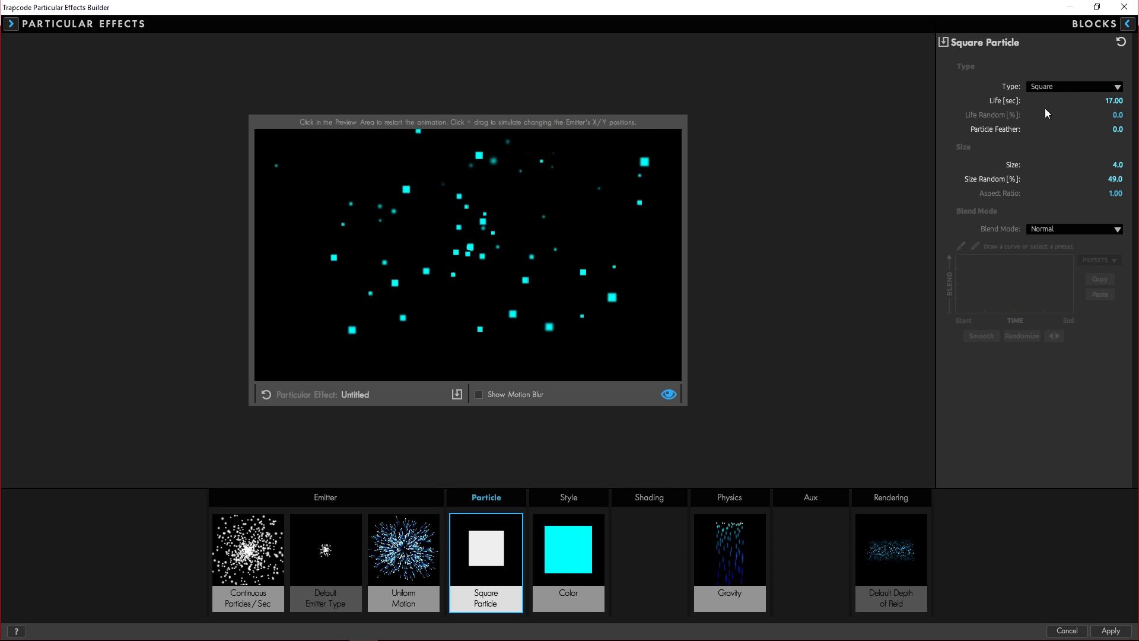
{"action": "left_click", "coordinate": [560, 575]}
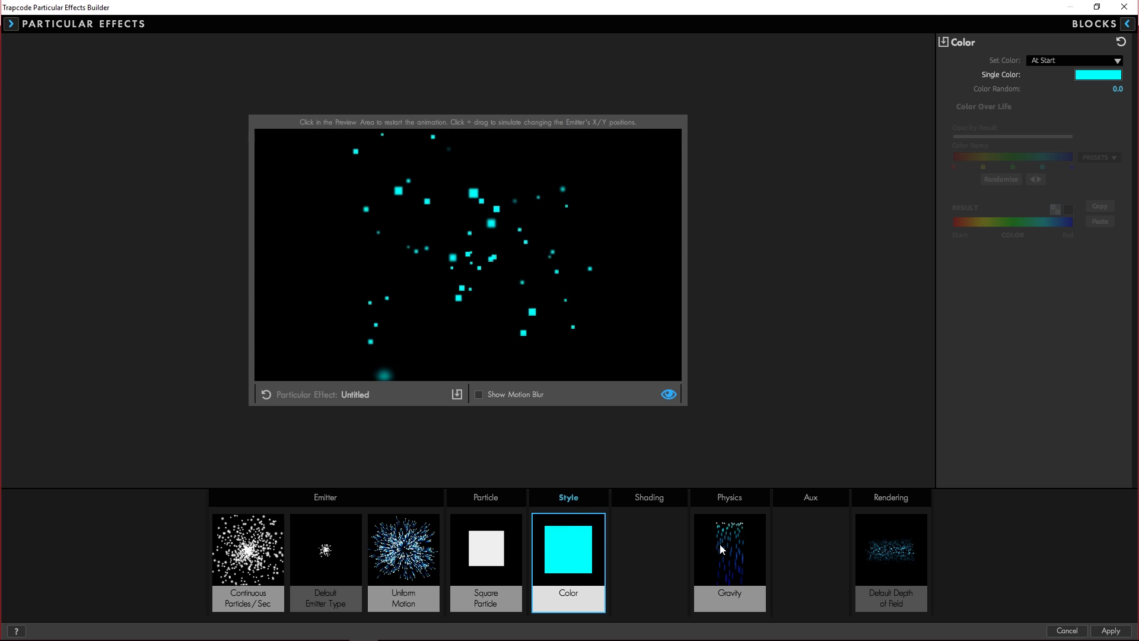
{"action": "left_click", "coordinate": [738, 563]}
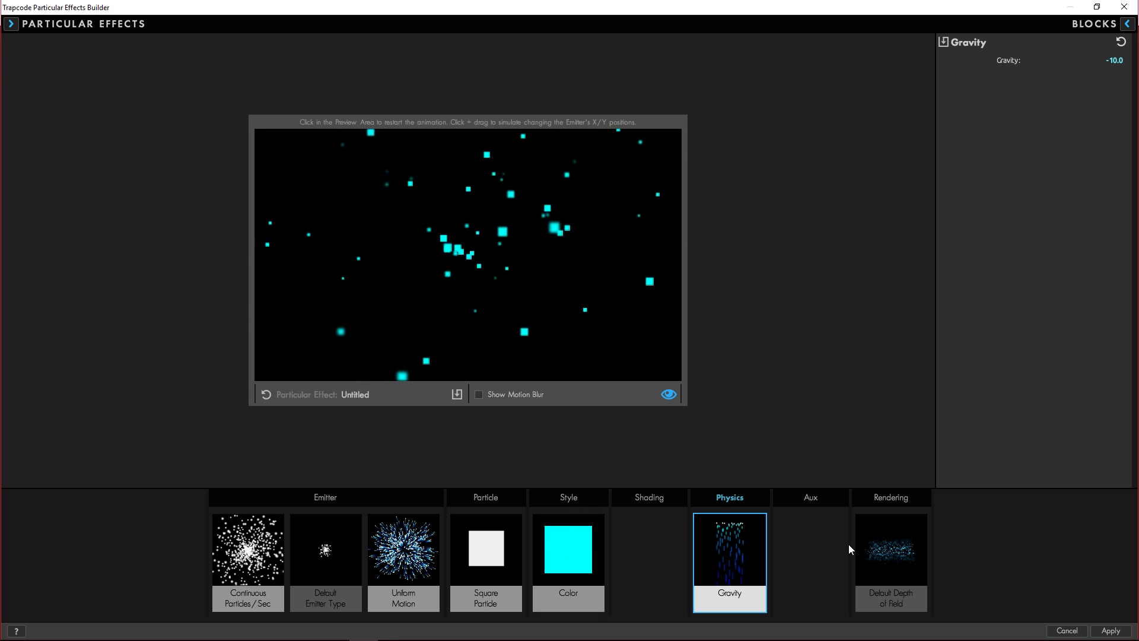
{"action": "left_click", "coordinate": [879, 568]}
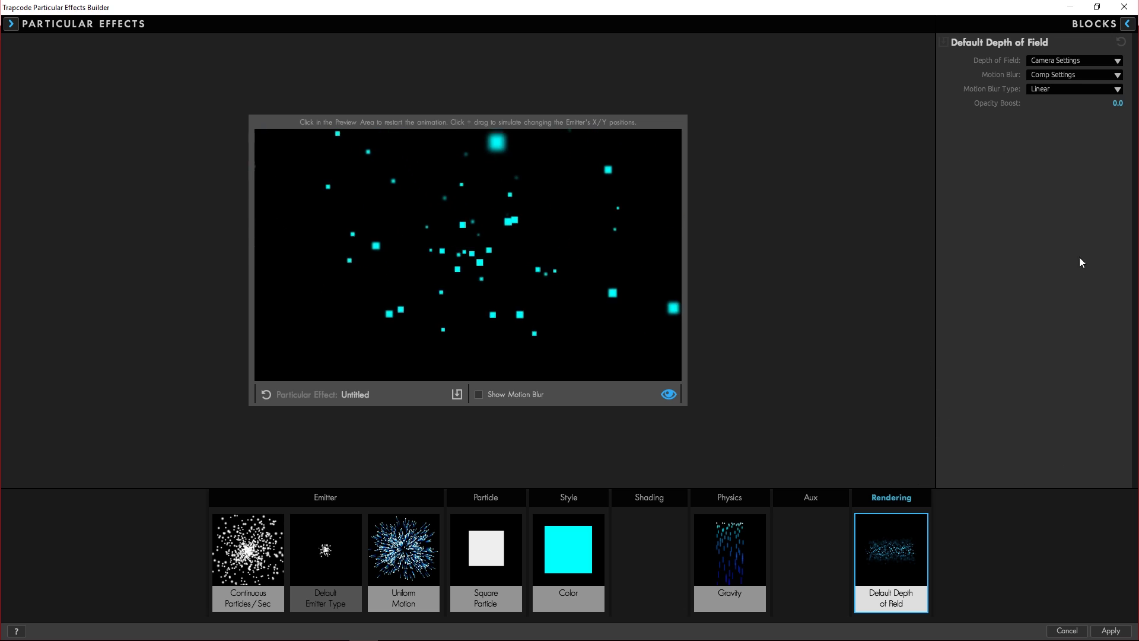
{"action": "left_click", "coordinate": [810, 536]}
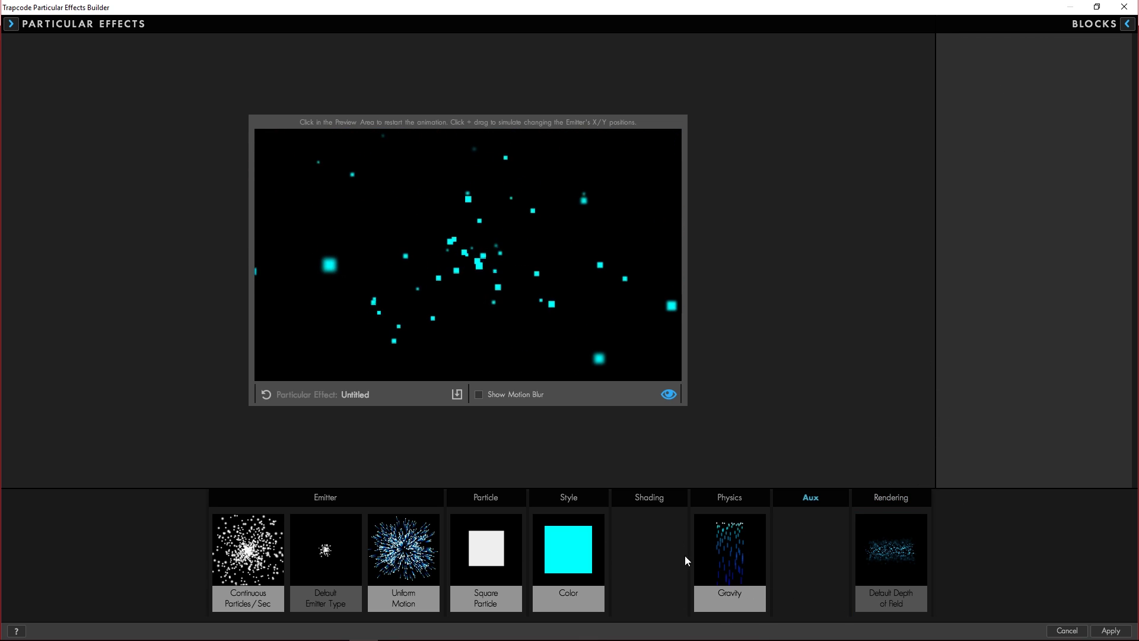
Browse the available Aux and Shading blocks and the preset particle effects, and leave the Effects Builder without applying changes
{"action": "left_click", "coordinate": [1129, 25]}
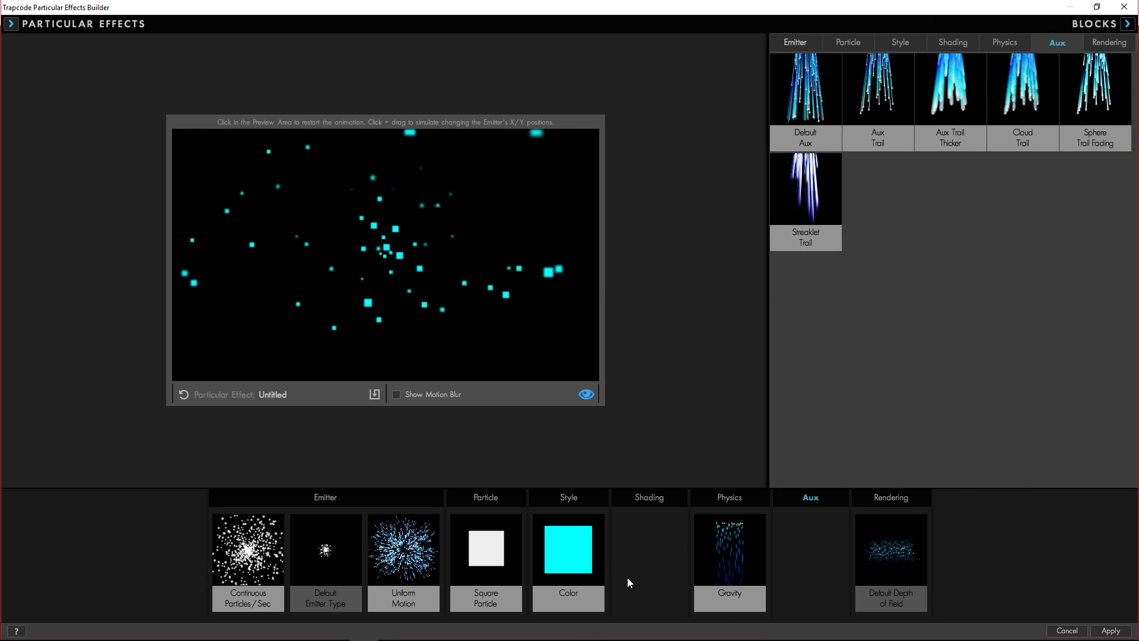
{"action": "left_click", "coordinate": [645, 563]}
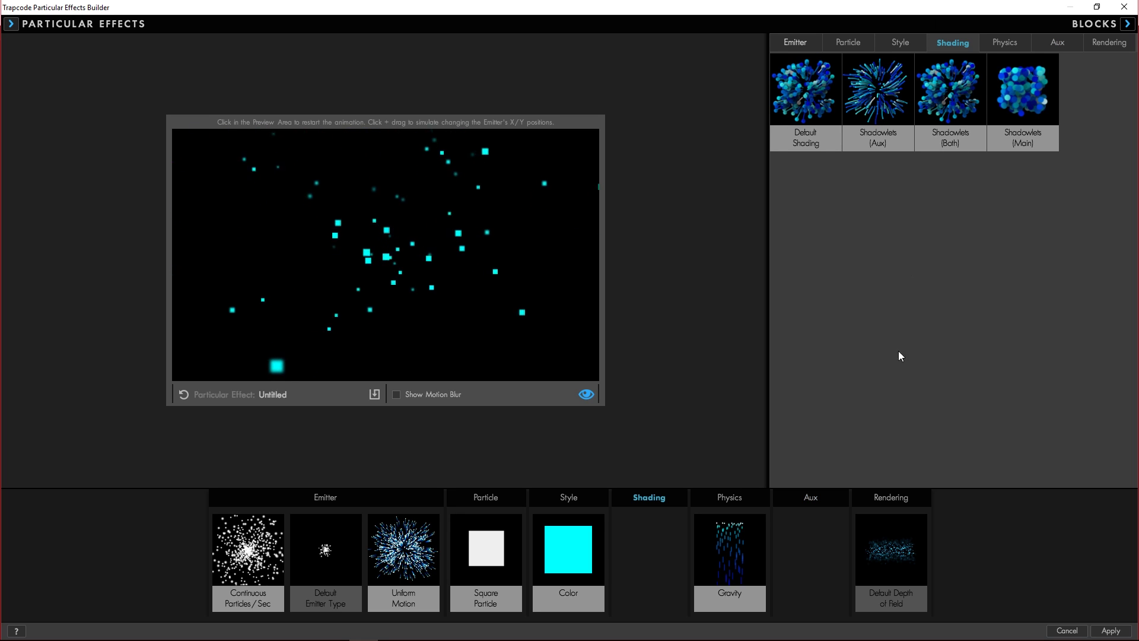
{"action": "left_click", "coordinate": [11, 23]}
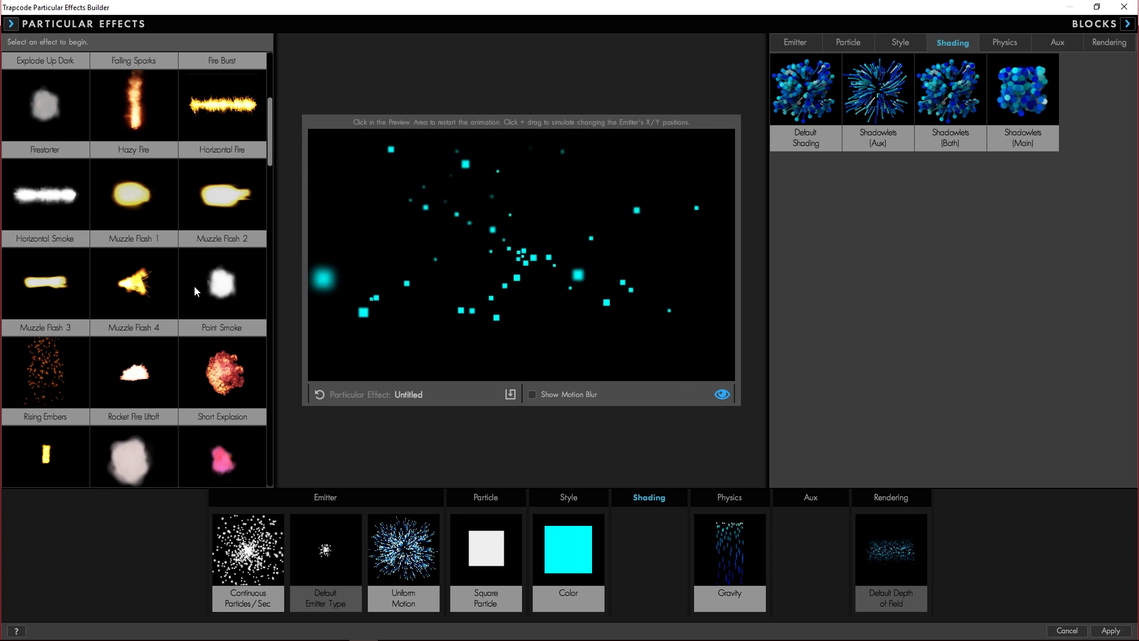
{"action": "left_click", "coordinate": [12, 24]}
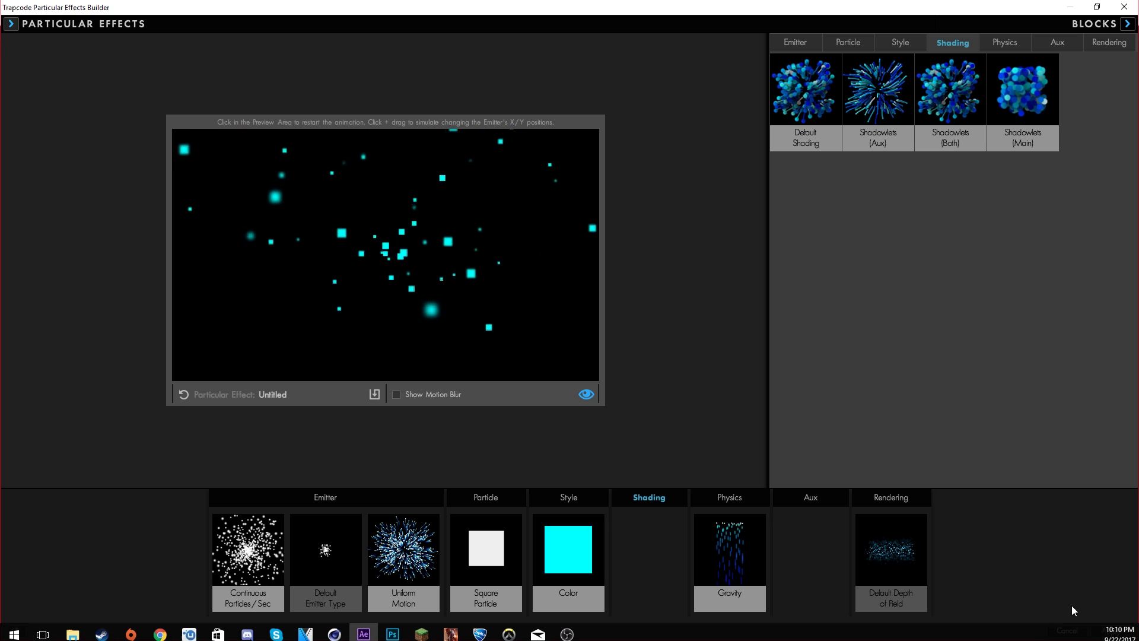
{"action": "left_click", "coordinate": [1069, 632]}
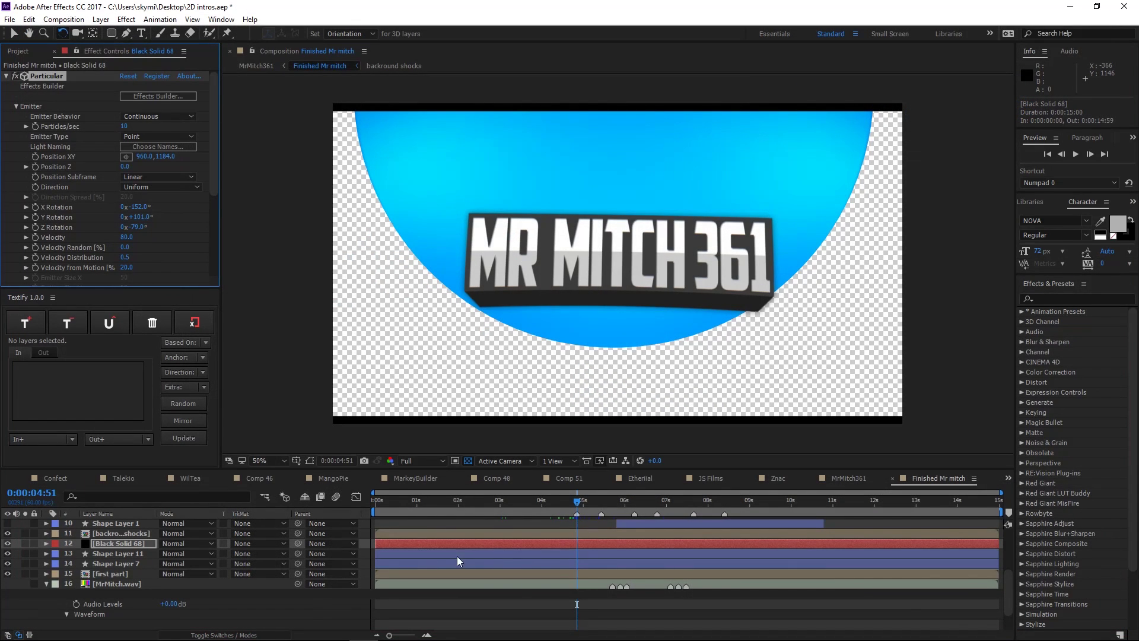
Examine Shape Layer 11's Radial Wipe transition by toggling the layer's visibility at 0:00:06:48 and scrubbing back to 0:00:06:12
{"action": "left_click", "coordinate": [112, 554]}
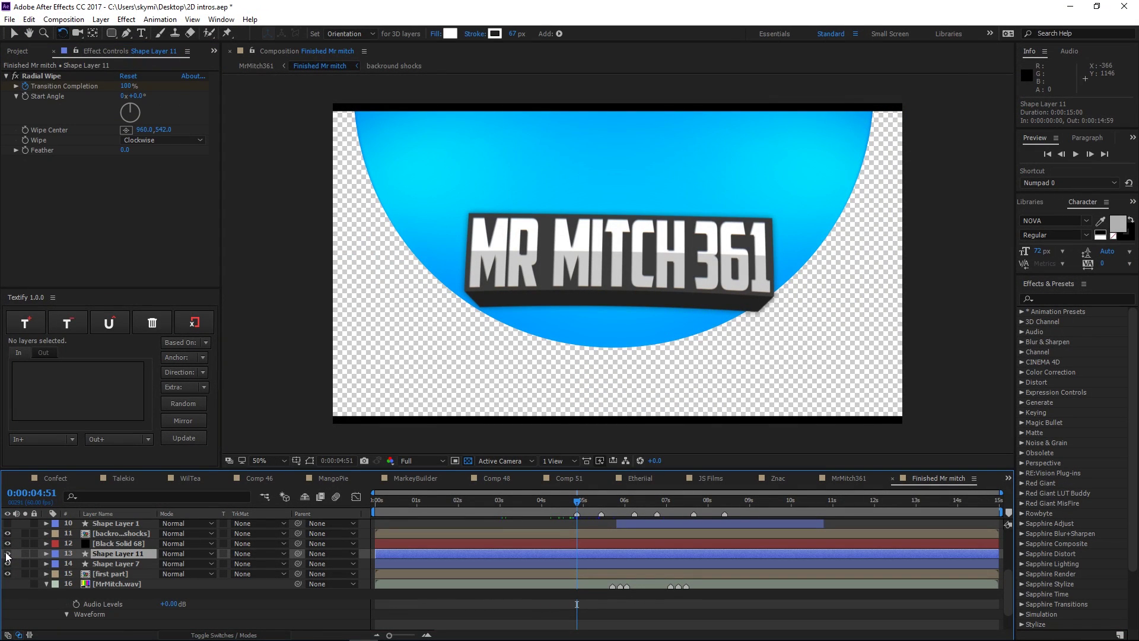
{"action": "left_click_drag", "start_coordinate": [577, 502], "coordinate": [658, 509]}
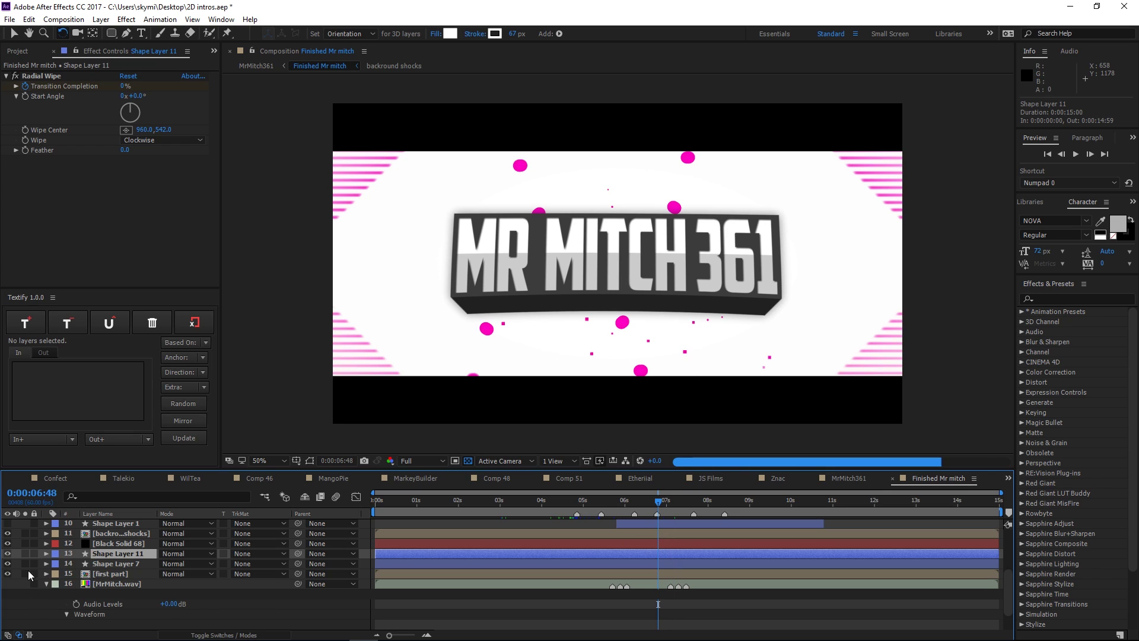
{"action": "left_click", "coordinate": [8, 553]}
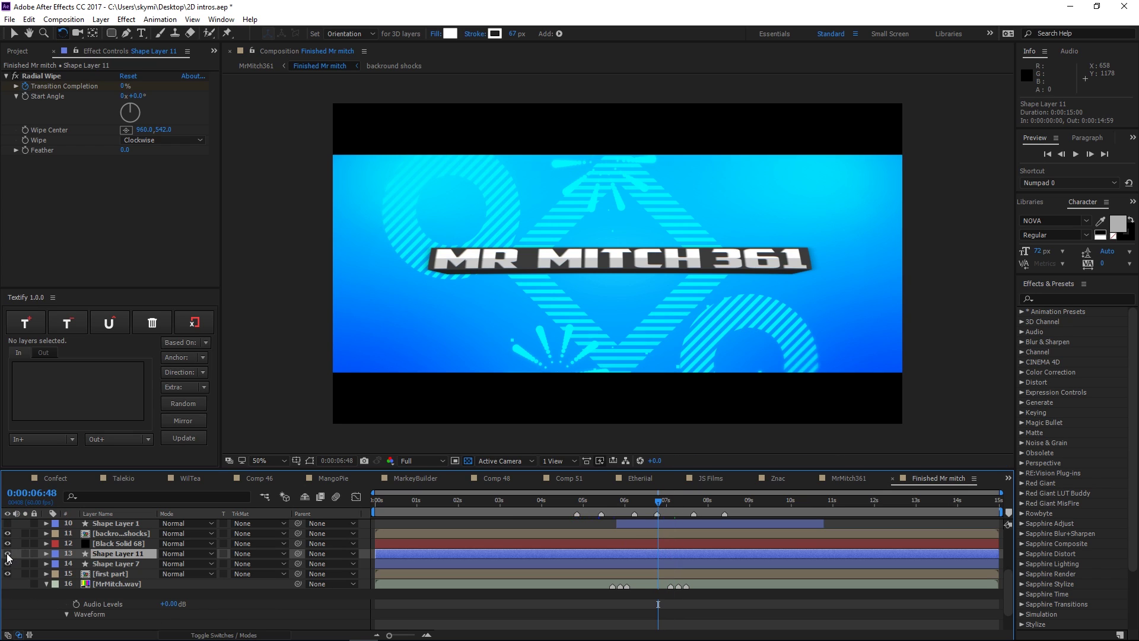
{"action": "left_click_drag", "start_coordinate": [657, 503], "coordinate": [633, 504]}
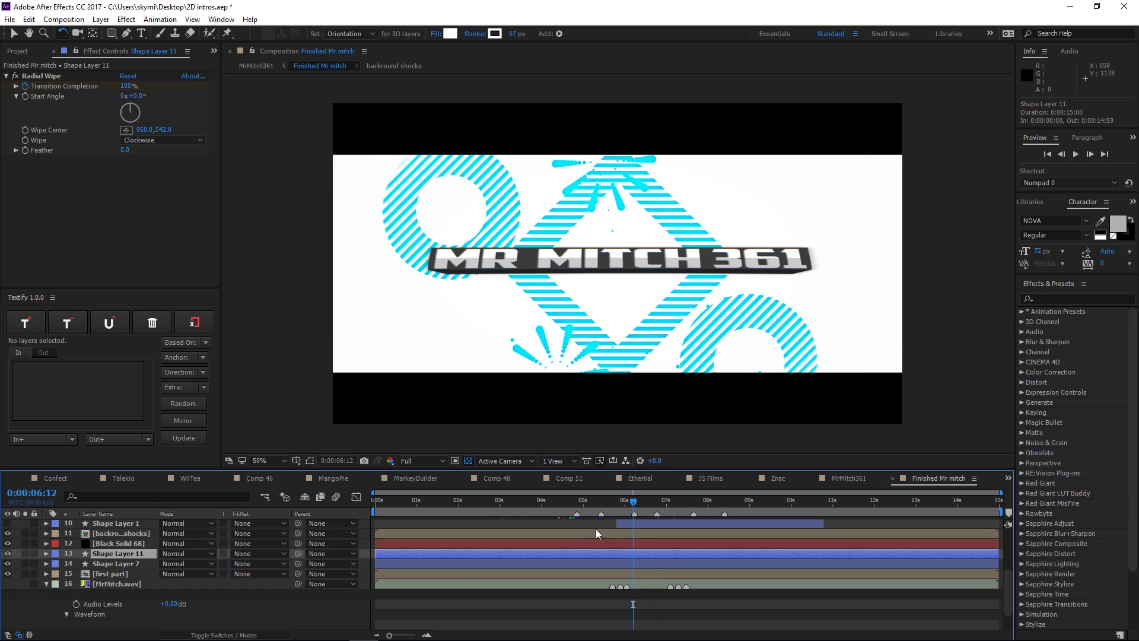
Switch to the intro's YouTube video in Chrome, set its playback speed to 0.5 and watch it from about 0:05
{"action": "left_click", "coordinate": [161, 632]}
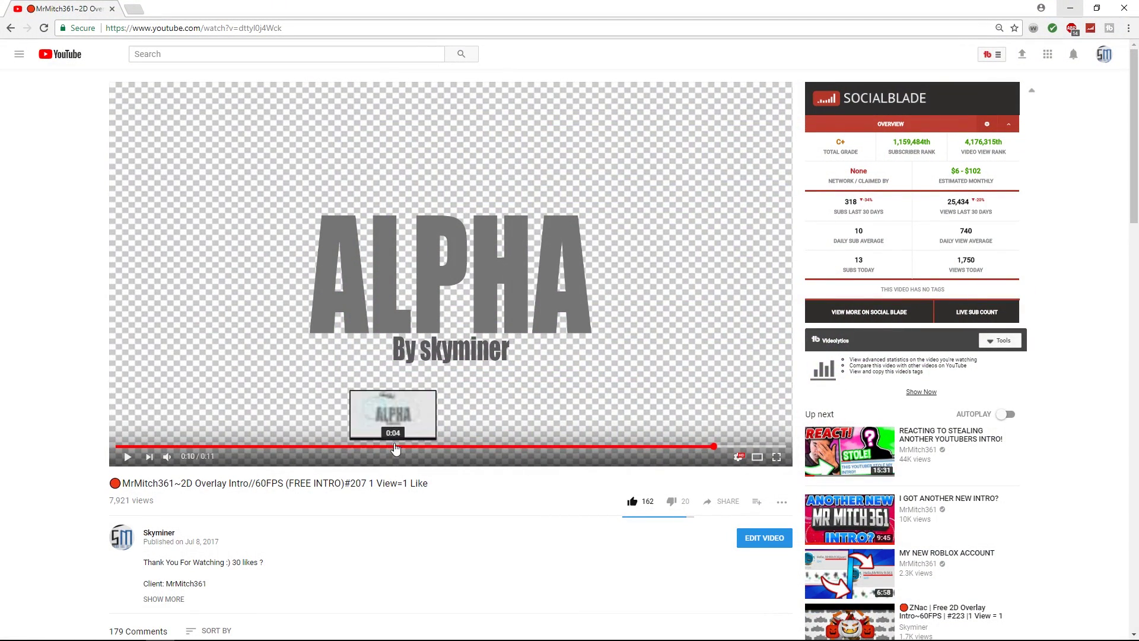
{"action": "left_click", "coordinate": [393, 446]}
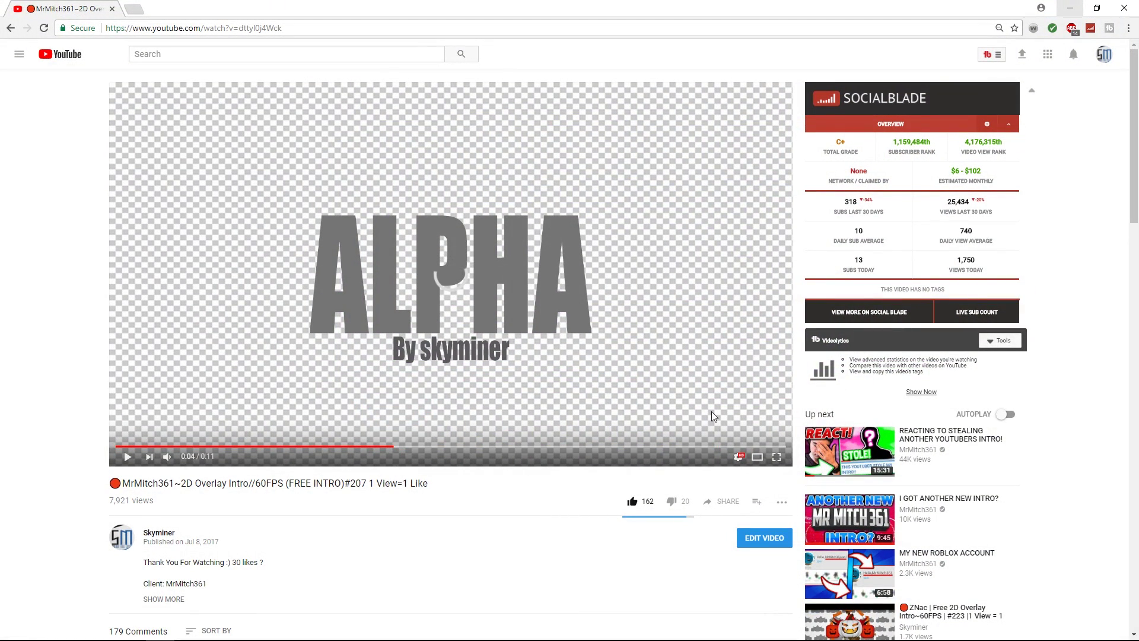
{"action": "left_click", "coordinate": [738, 458]}
{"action": "left_click", "coordinate": [745, 407]}
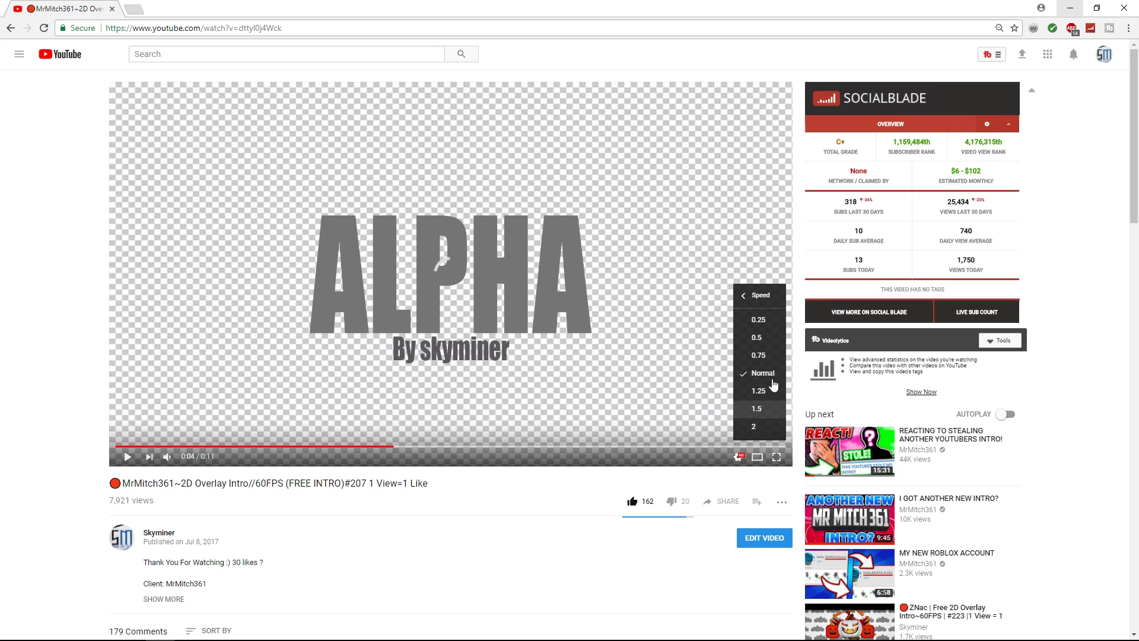
{"action": "left_click", "coordinate": [764, 339]}
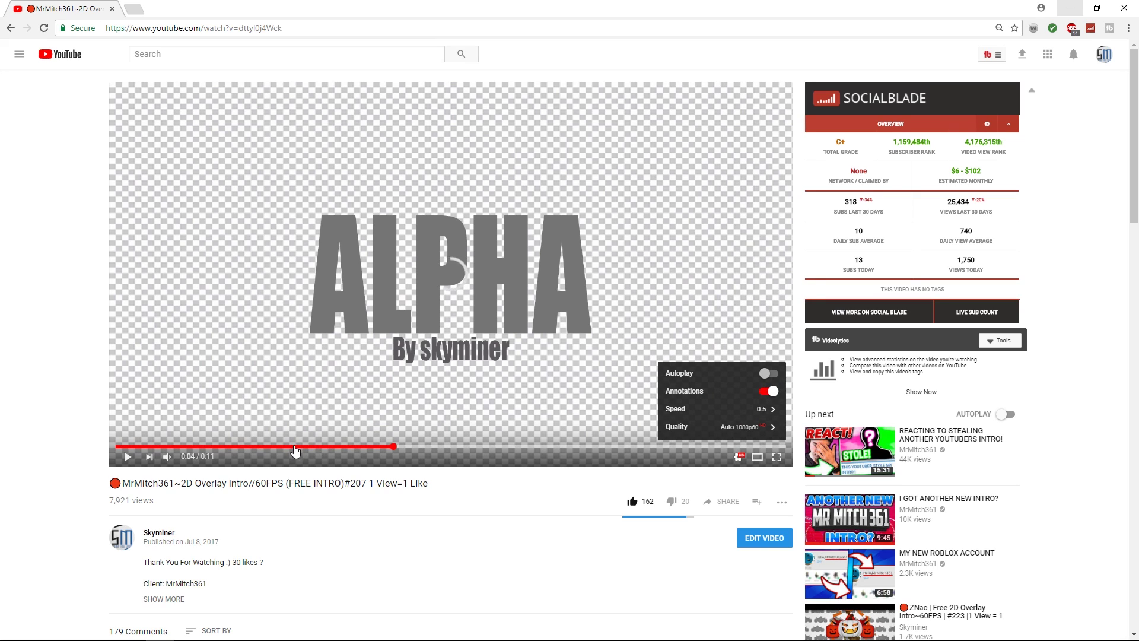
{"action": "left_click", "coordinate": [294, 447]}
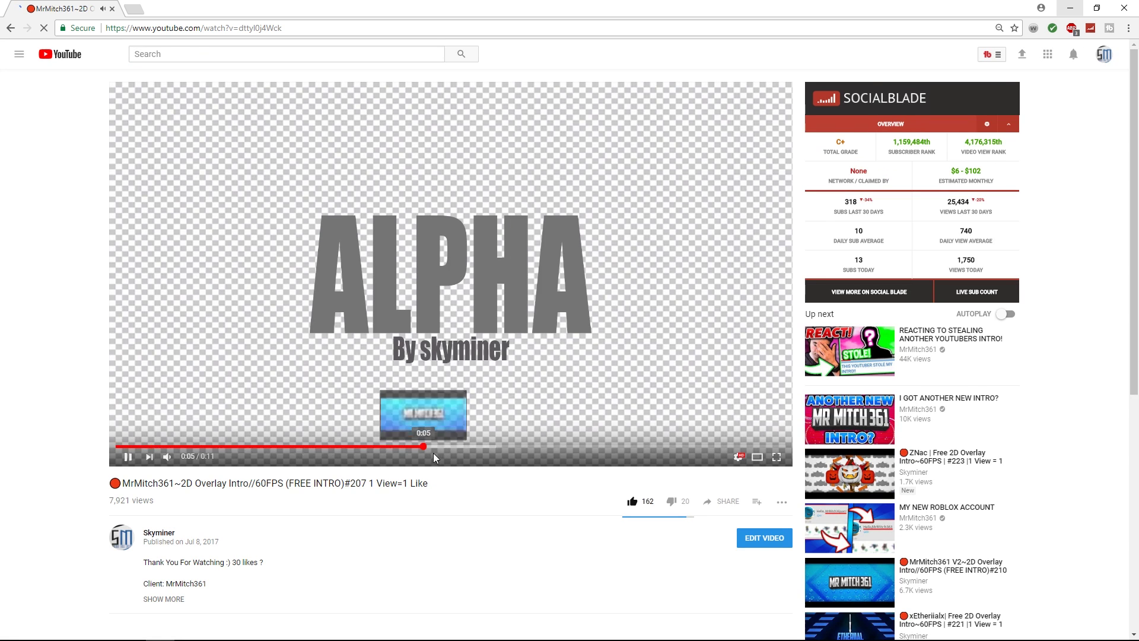
{"action": "left_click", "coordinate": [433, 450]}
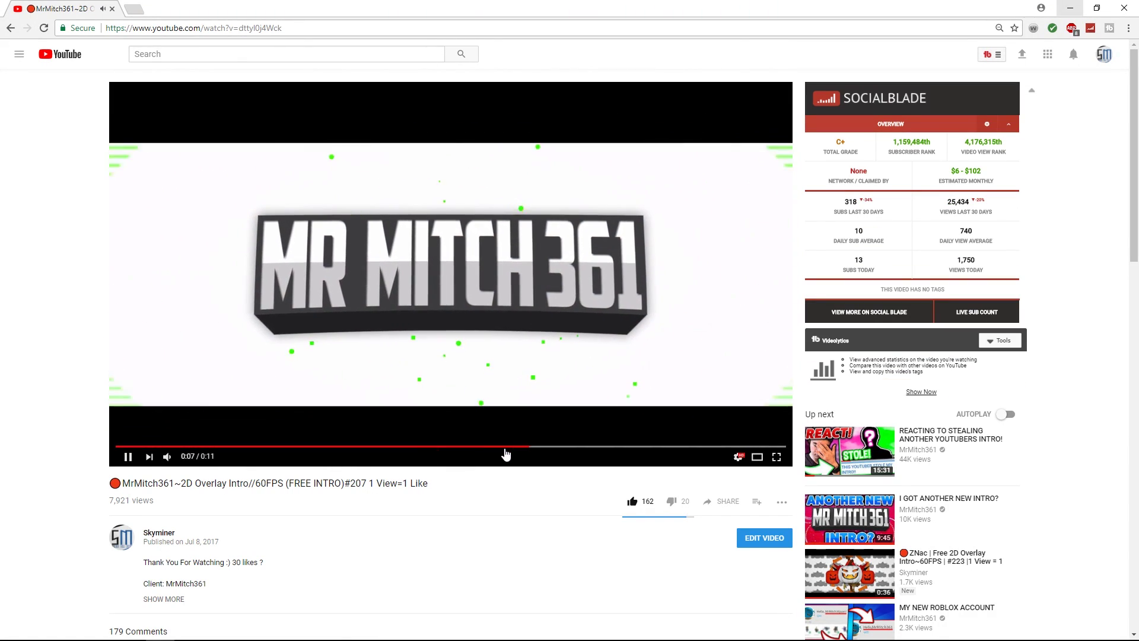
Replay the intro video from about 0:06 in Chrome, pause it and return to the After Effects project
{"action": "left_click", "coordinate": [489, 448]}
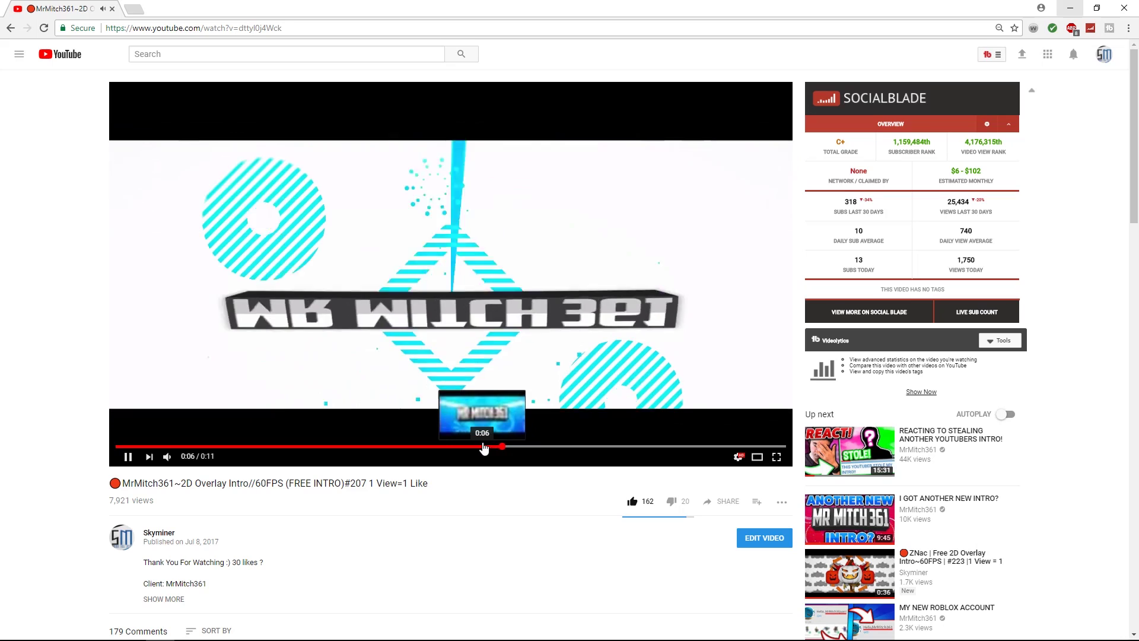
{"action": "left_click", "coordinate": [491, 327]}
{"action": "left_click", "coordinate": [1065, 8]}
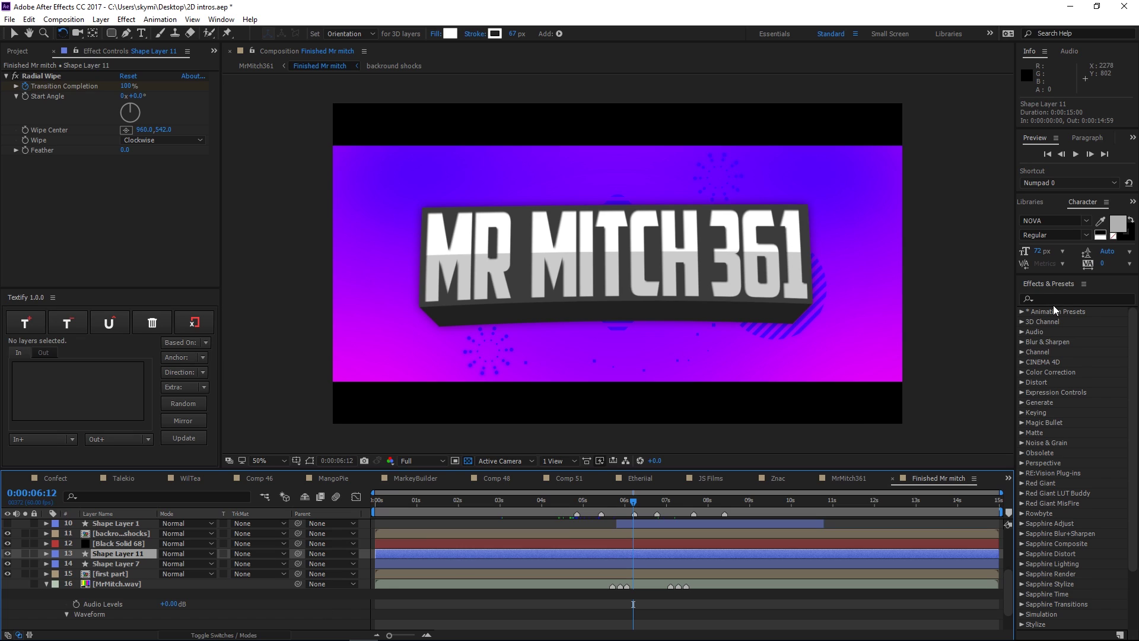
Draw a black circle over the centre of the title with the Ellipse tool as a new shape layer
{"action": "left_click", "coordinate": [227, 601]}
{"action": "right_click", "coordinate": [220, 607]}
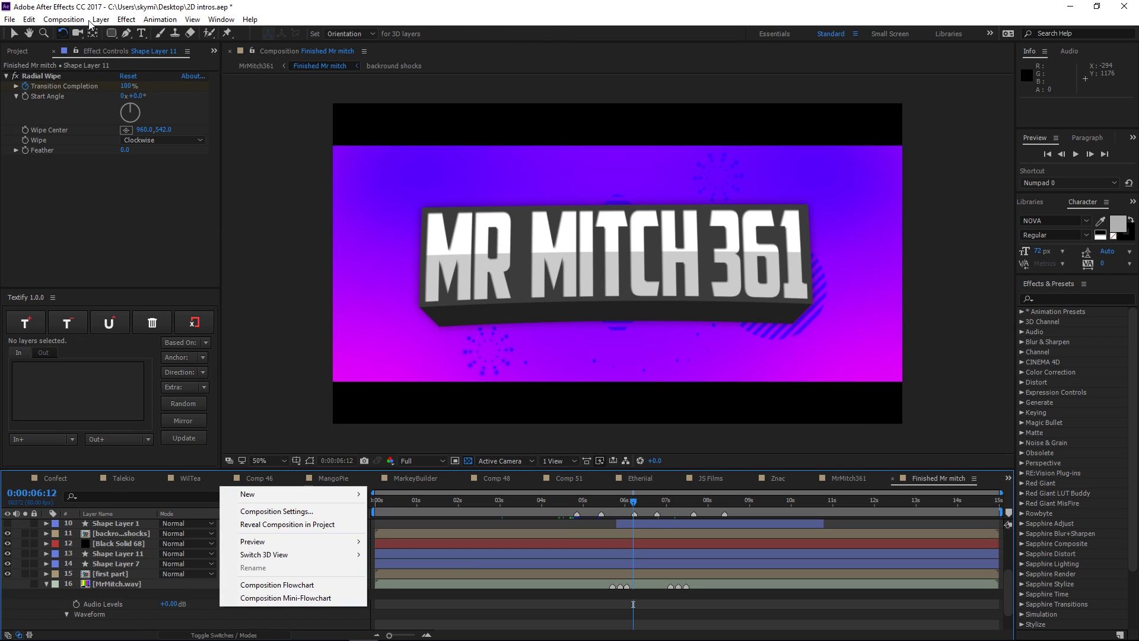
{"action": "left_click", "coordinate": [114, 34]}
{"action": "mouse_move", "coordinate": [114, 34]}
{"action": "left_mouse_down"}
{"action": "mouse_move", "coordinate": [166, 83]}
{"action": "mouse_move", "coordinate": [167, 59]}
{"action": "left_mouse_up"}
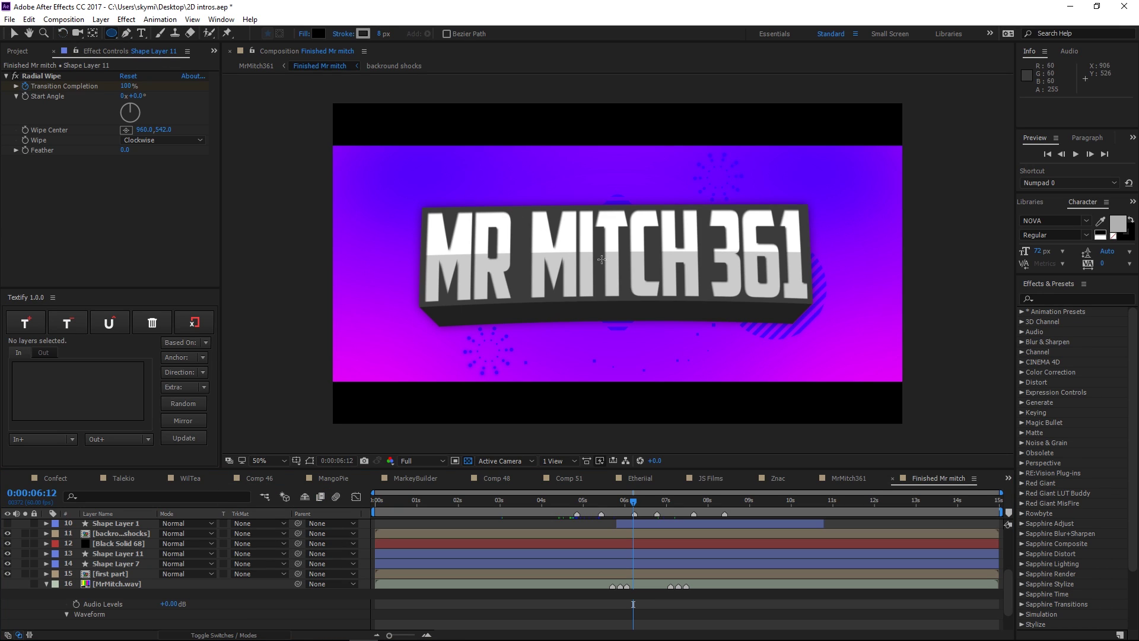
{"action": "left_click", "coordinate": [326, 614]}
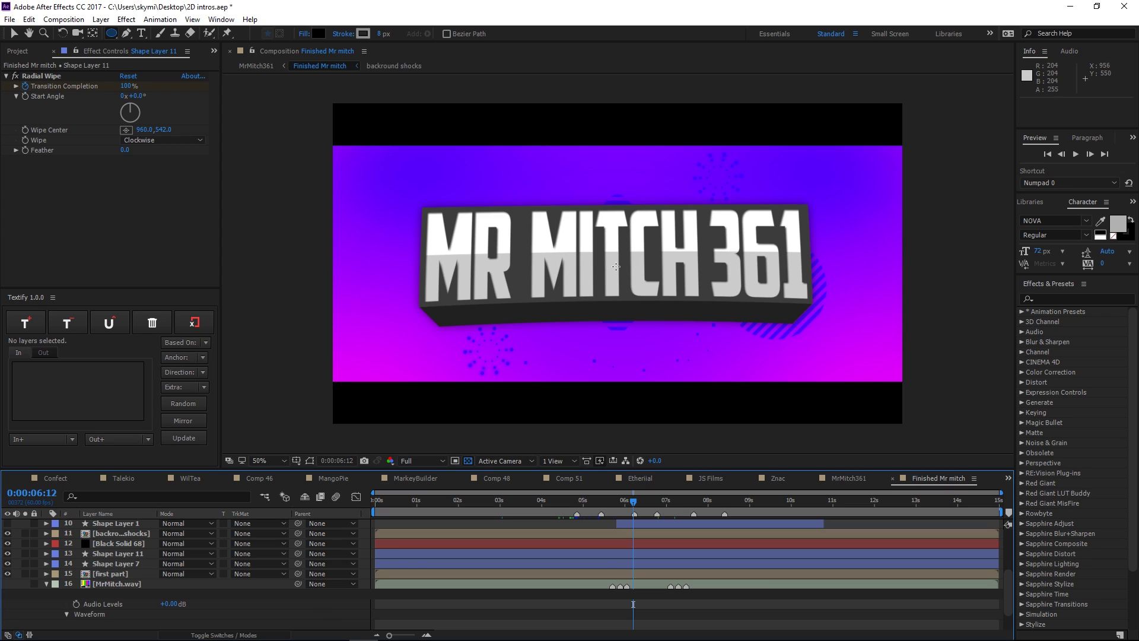
{"action": "left_click_drag", "start_coordinate": [616, 266], "coordinate": [669, 306]}
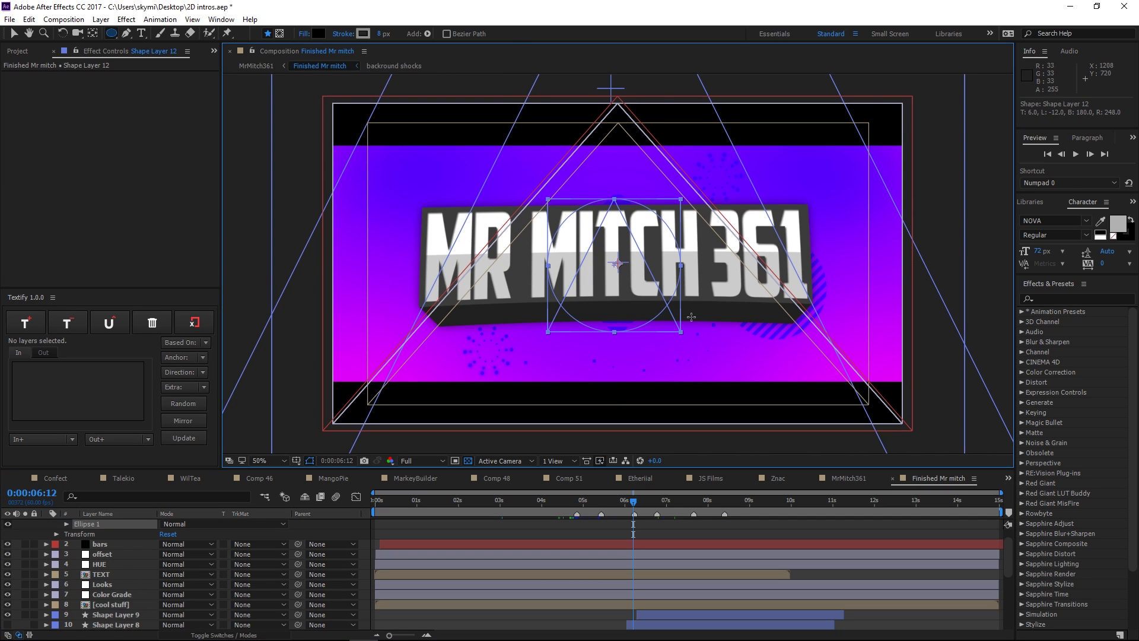
{"action": "left_click_drag", "start_coordinate": [691, 316], "coordinate": [691, 342]}
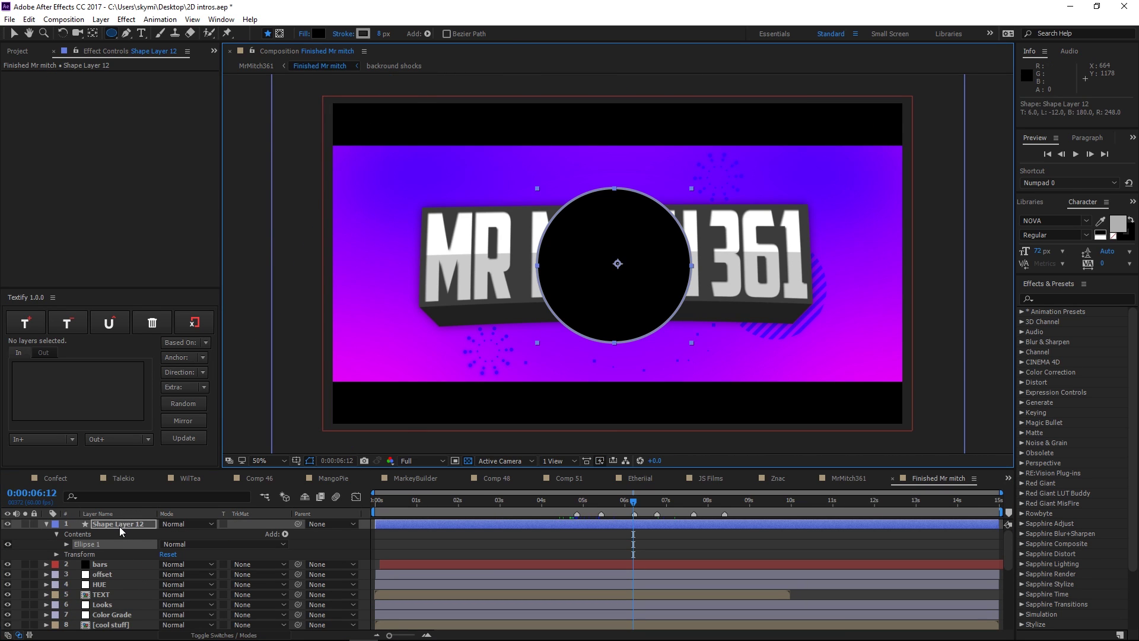
{"action": "left_click", "coordinate": [46, 524]}
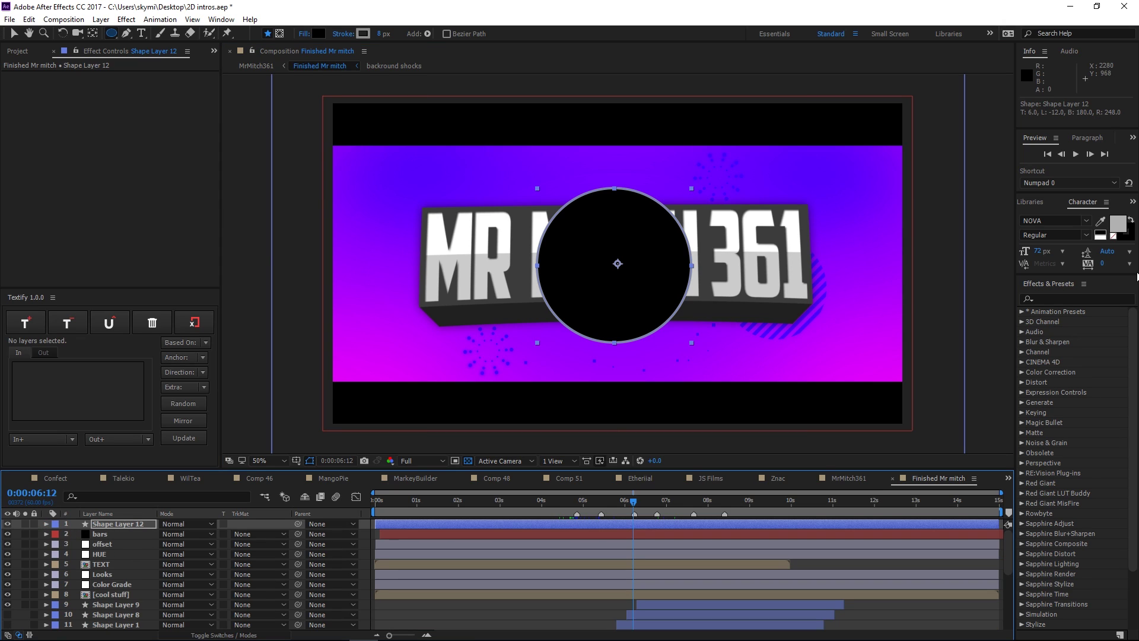
Find the Radial Wipe effect by searching for "radia" and apply it to Shape Layer 12
{"action": "left_click", "coordinate": [1083, 298]}
{"action": "type", "text": "r"}
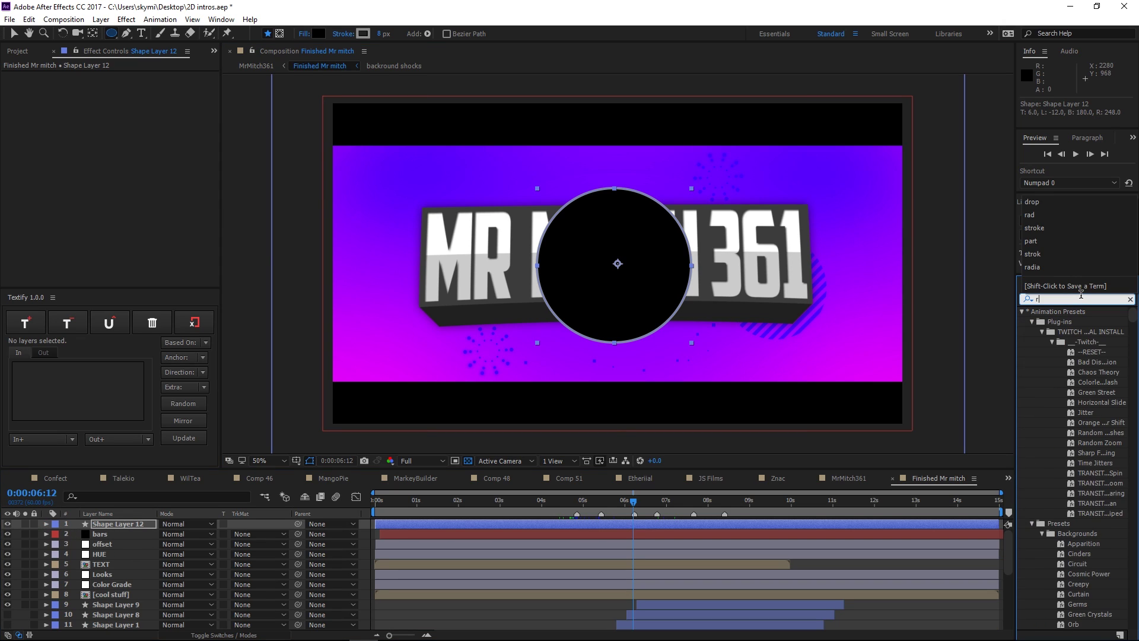
{"action": "type", "text": "ada"}
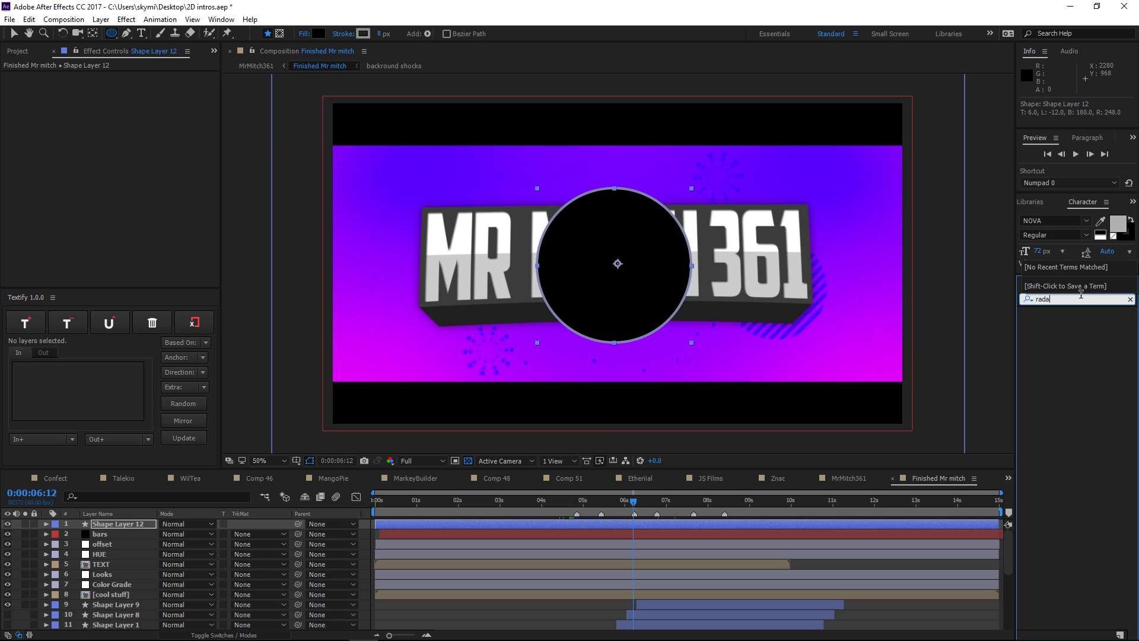
{"action": "key", "text": "BackSpace"}
{"action": "type", "text": "ia"}
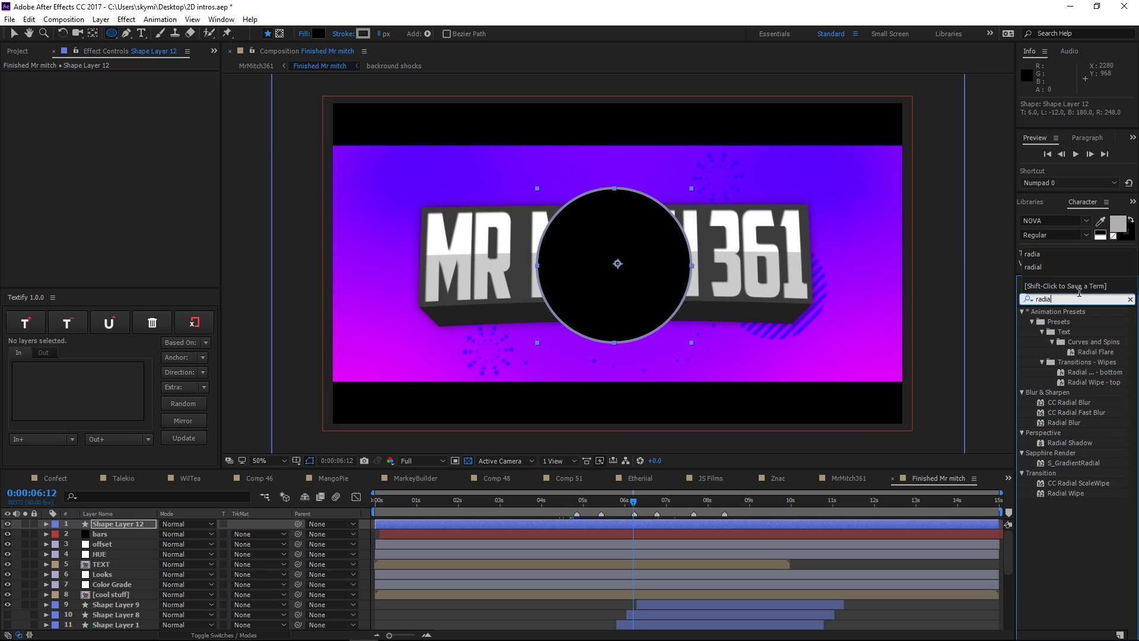
{"action": "left_click_drag", "start_coordinate": [1065, 493], "coordinate": [98, 523]}
Demonstrate the wipe on the circle by raising Transition Completion and lowering it to 1%
{"action": "left_click", "coordinate": [125, 87]}
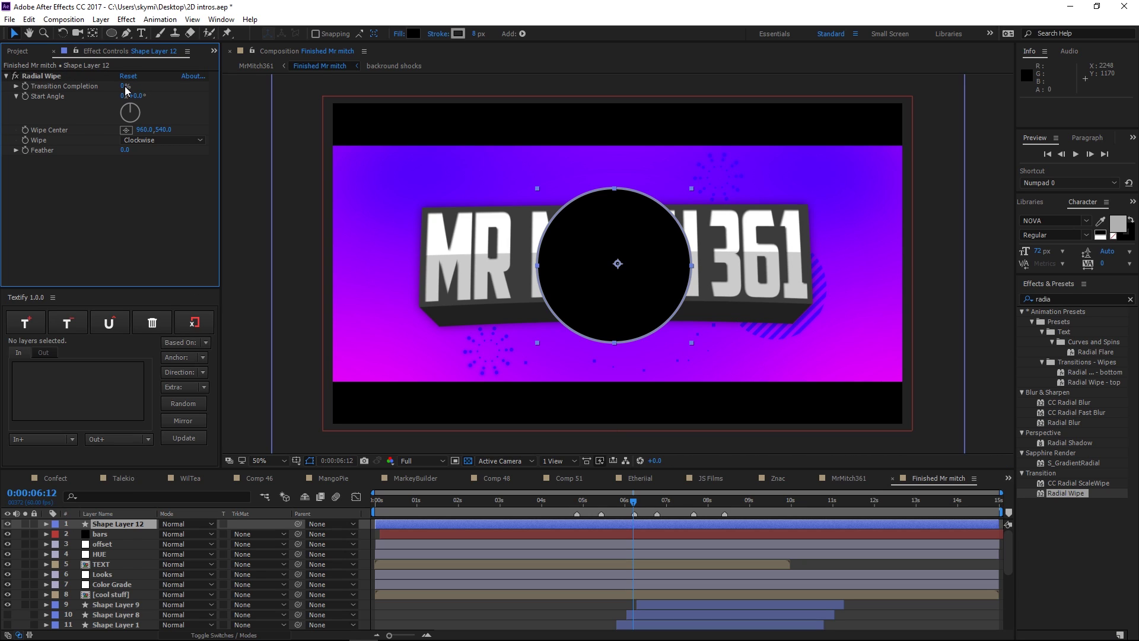
{"action": "left_click_drag", "start_coordinate": [121, 89], "coordinate": [135, 96]}
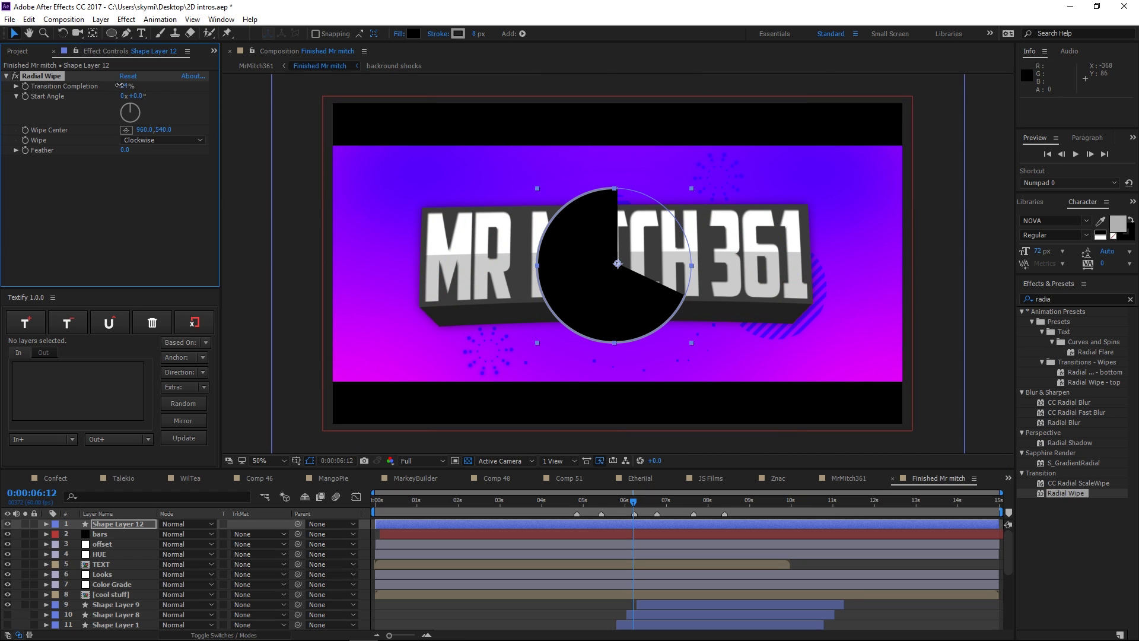
{"action": "left_click_drag", "start_coordinate": [120, 86], "coordinate": [108, 86]}
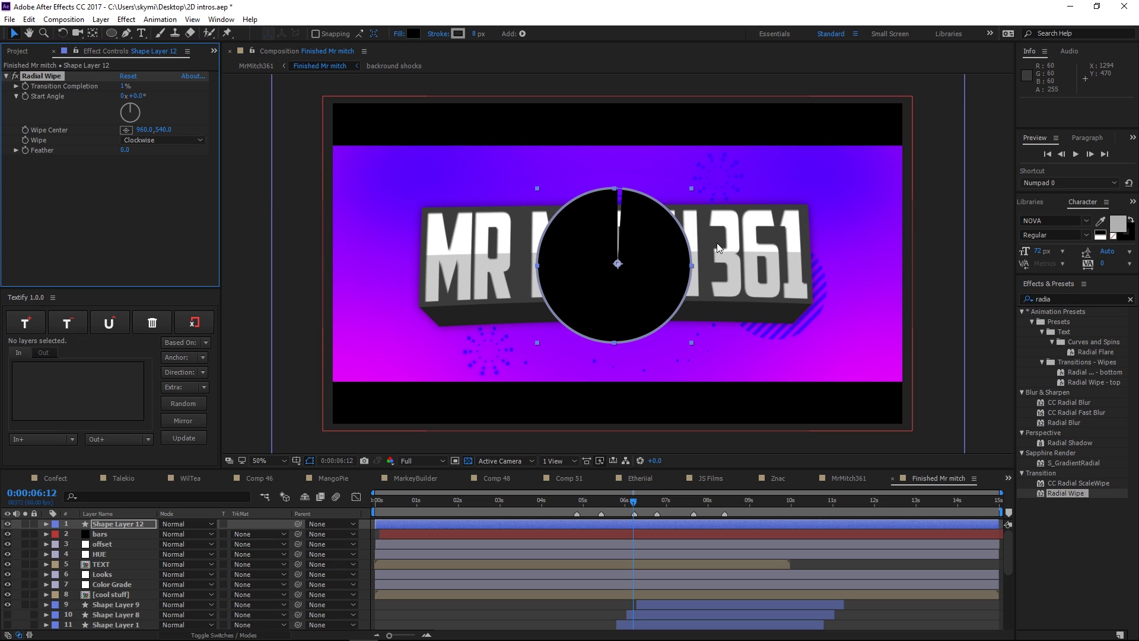
Delete the circle's shape layer and clear the effects search
{"action": "left_click", "coordinate": [137, 524]}
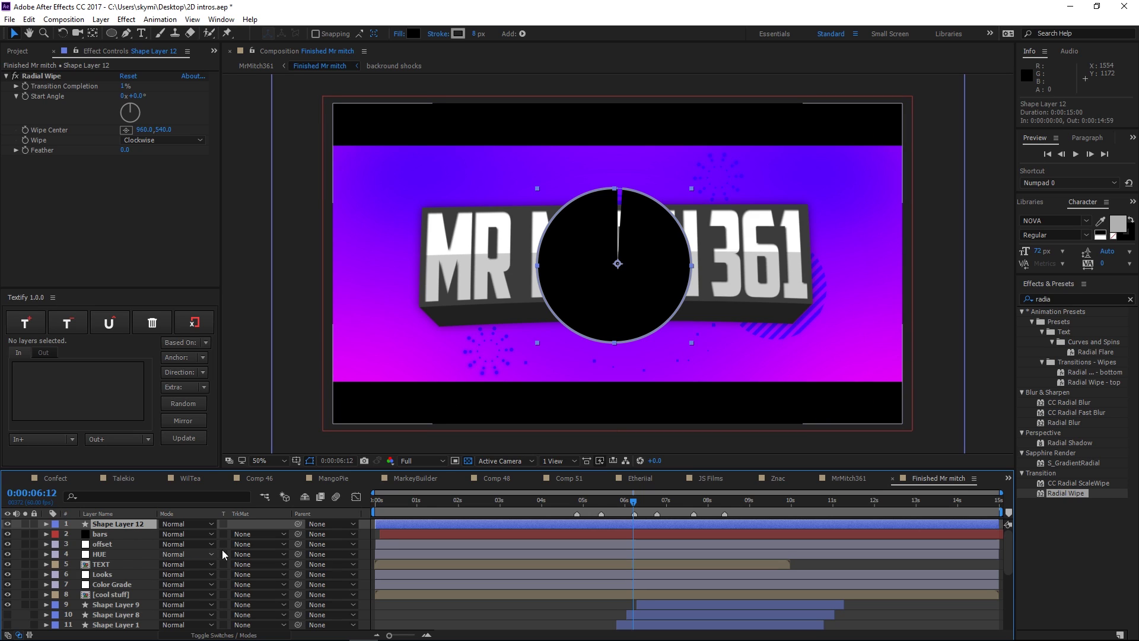
{"action": "key", "text": "Delete"}
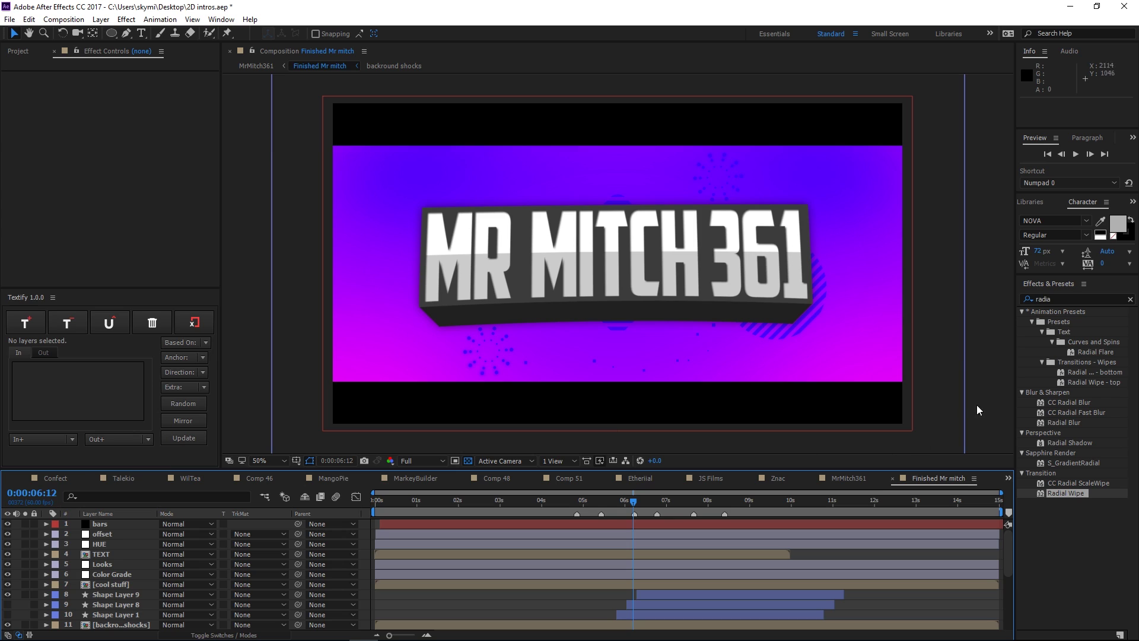
{"action": "left_click", "coordinate": [1130, 298]}
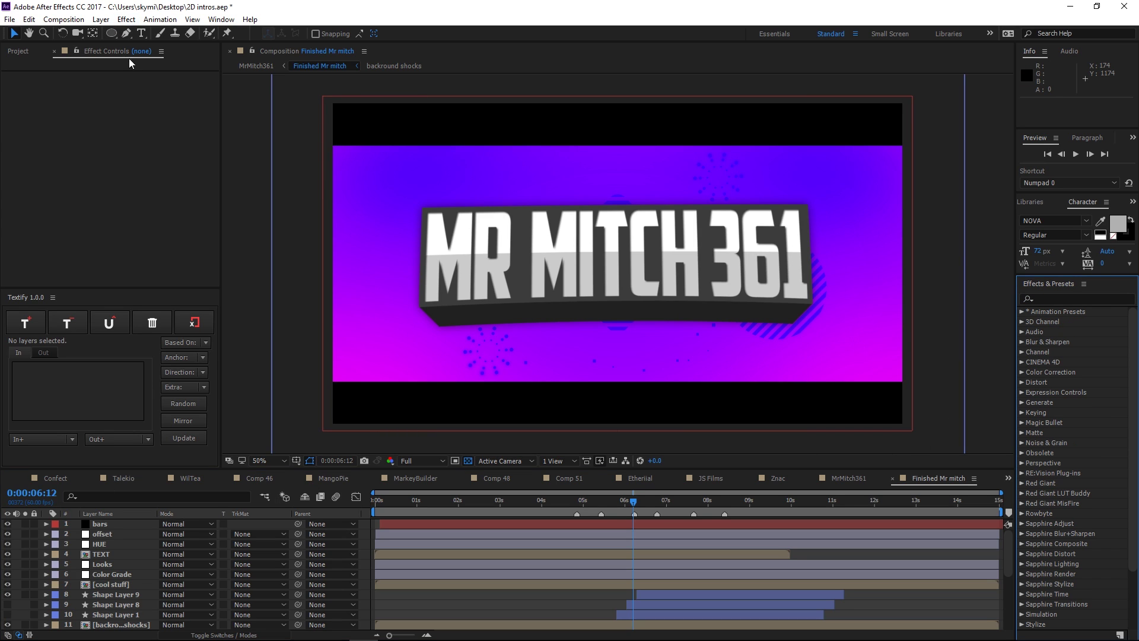
Draw a small circle above the title's first letters as a new shape layer and set its Opacity to 0%
{"action": "key", "text": "q"}
{"action": "left_click_drag", "start_coordinate": [404, 171], "coordinate": [524, 319]}
{"action": "key", "text": "ctrl+z"}
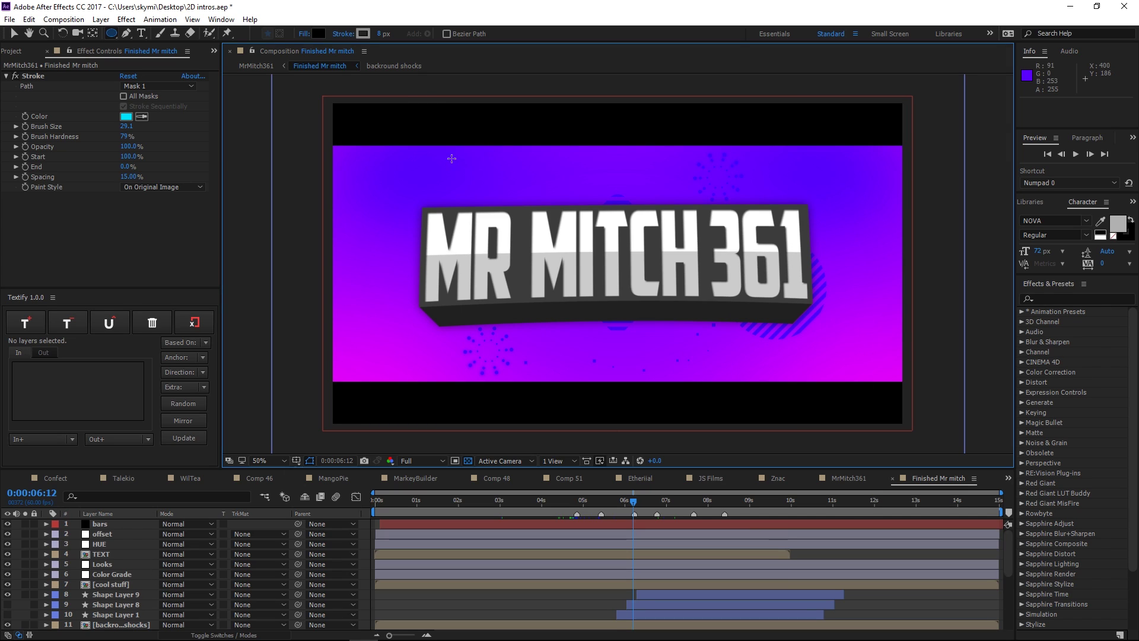
{"action": "left_click_drag", "start_coordinate": [451, 159], "coordinate": [514, 226]}
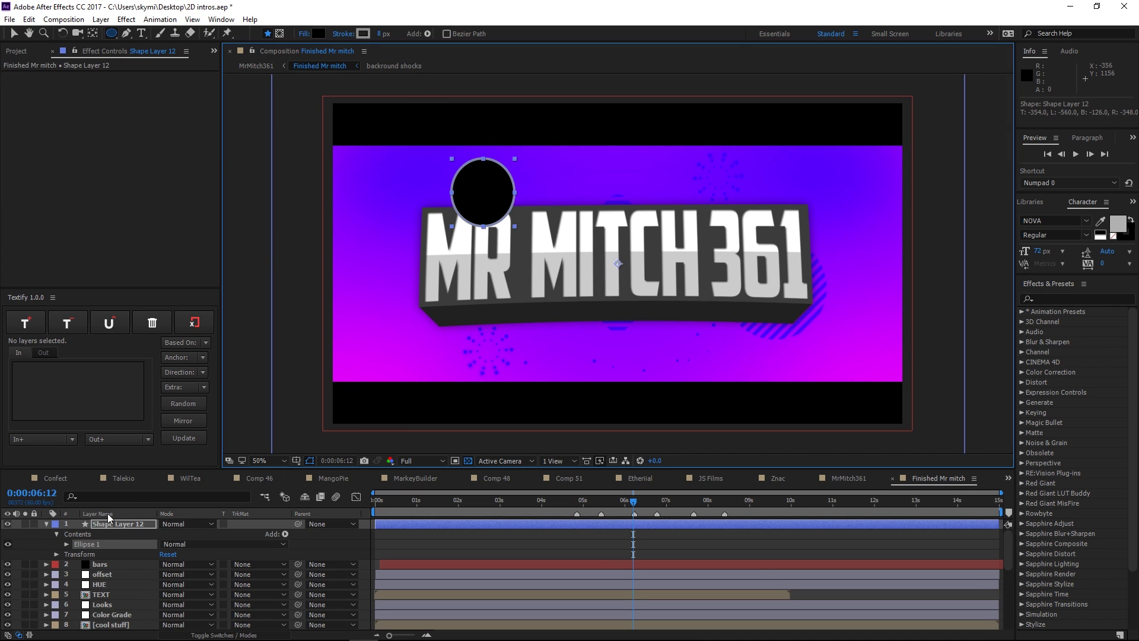
{"action": "left_click", "coordinate": [56, 554]}
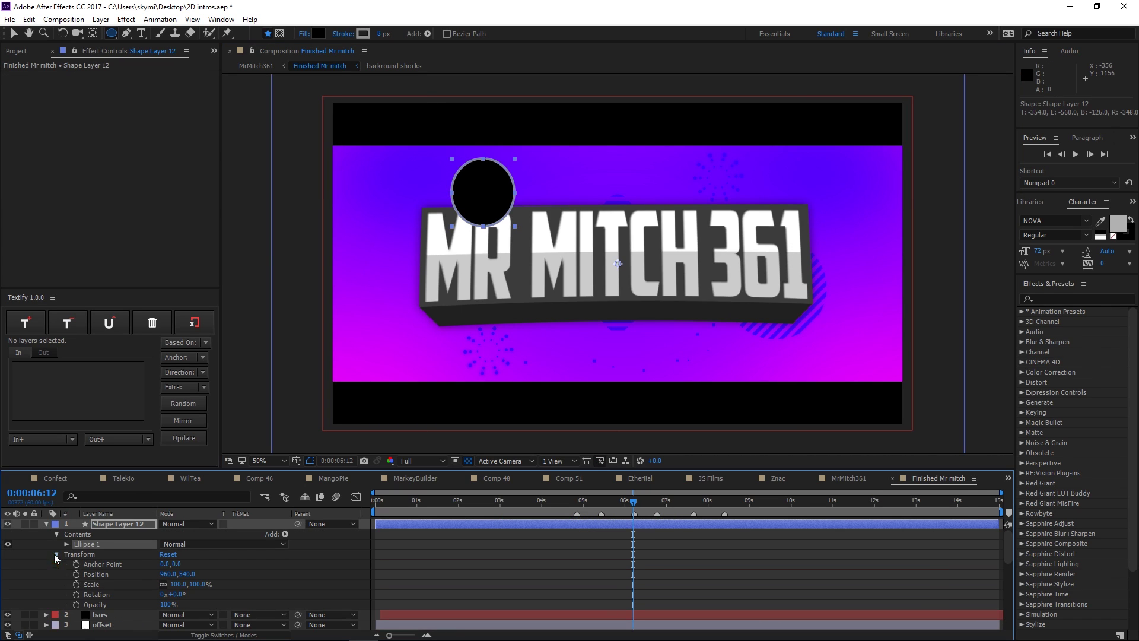
{"action": "left_click", "coordinate": [167, 604]}
{"action": "type", "text": "0"}
{"action": "key", "text": "Return"}
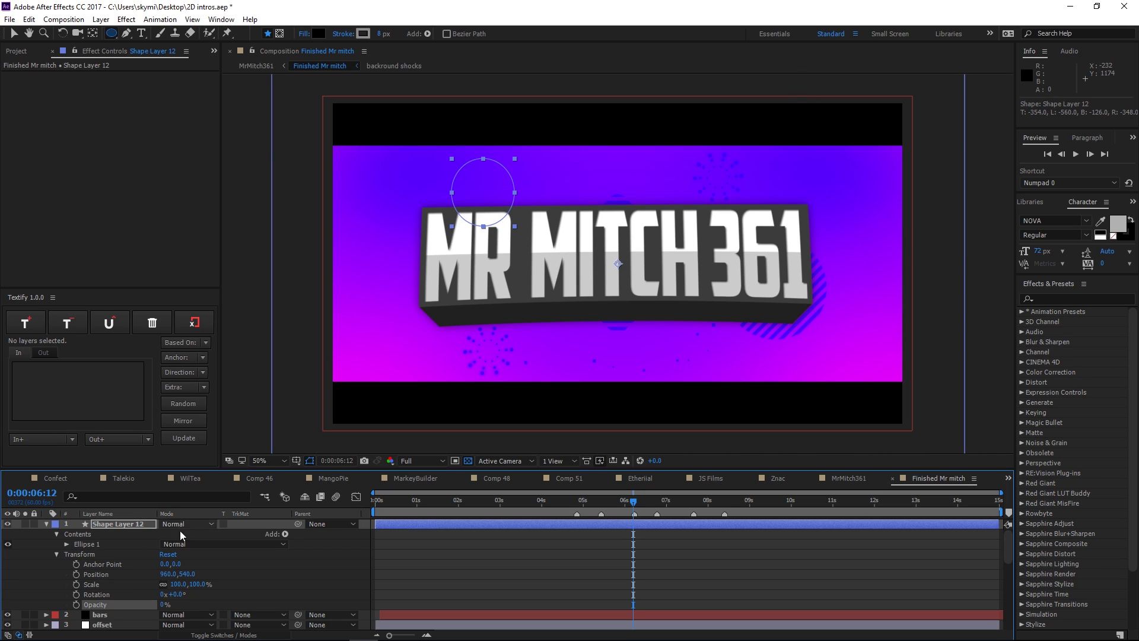
Delete the small circle's shape layer and switch back to the Selection tool
{"action": "left_click", "coordinate": [116, 523]}
{"action": "key", "text": "Delete"}
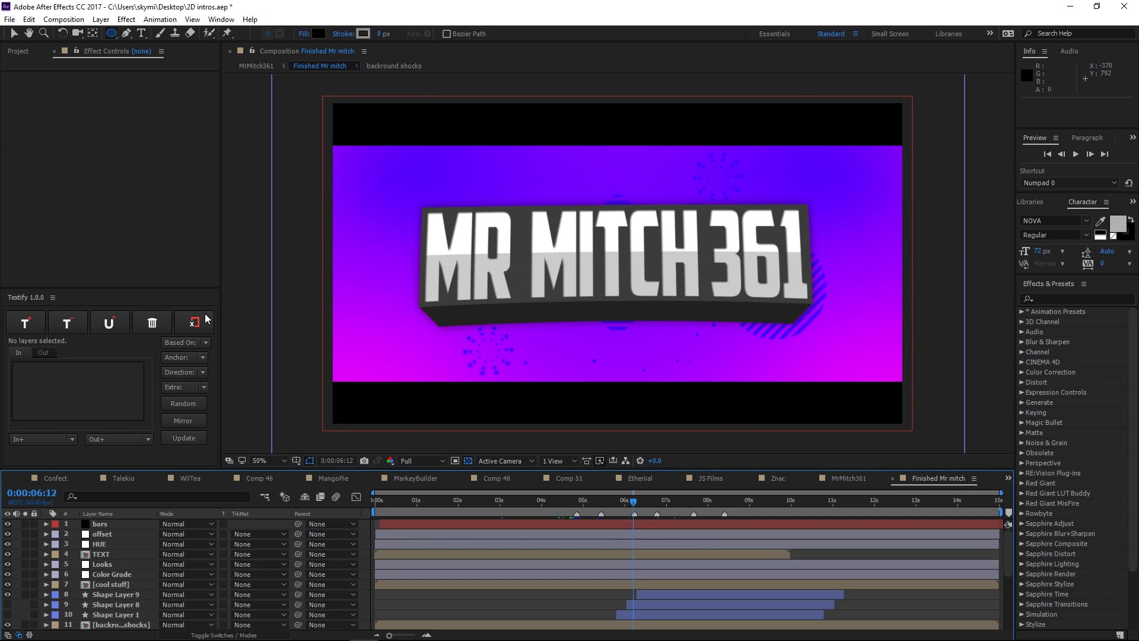
{"action": "left_click", "coordinate": [15, 33]}
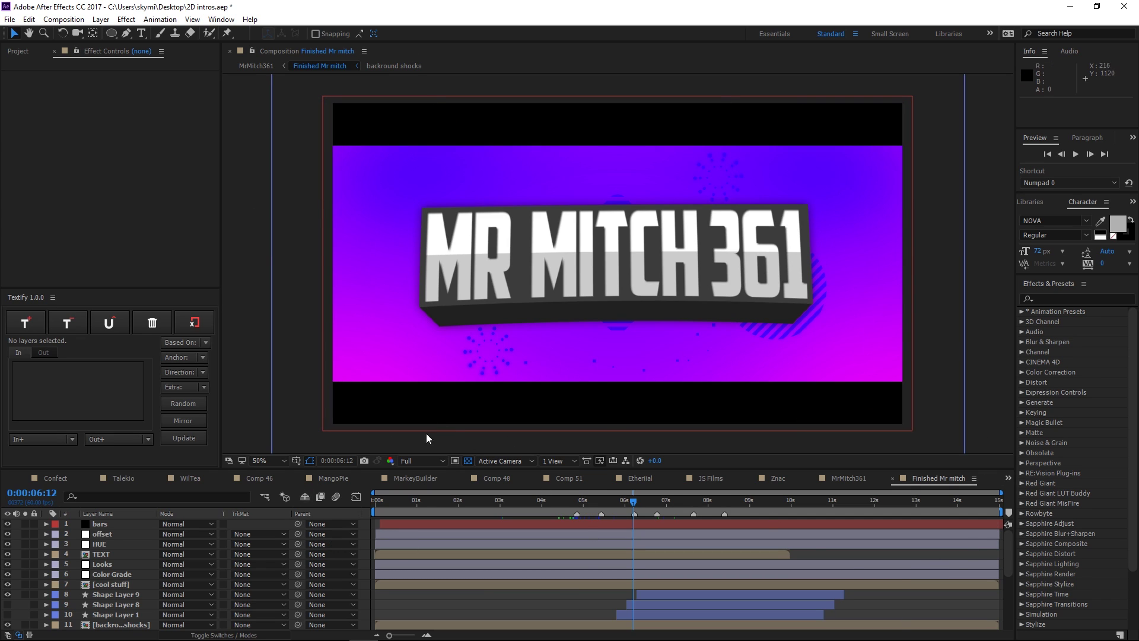
Examine Shape Layer 7 at 0:00:04:47 with its Transform properties expanded
{"action": "key", "text": "apostrophe"}
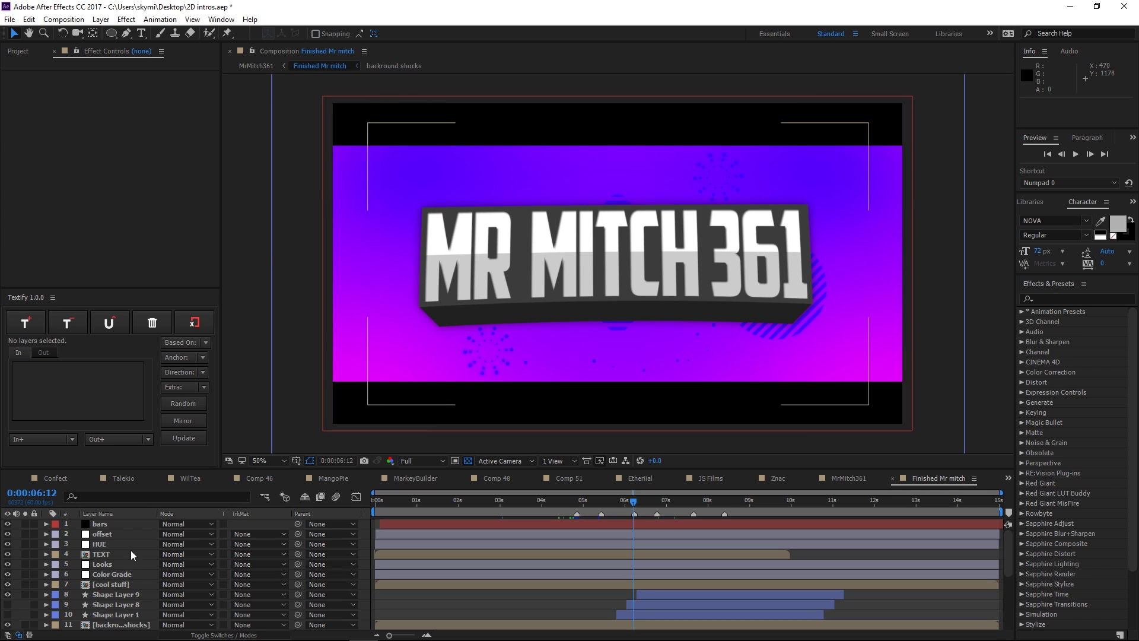
{"action": "scroll", "coordinate": [131, 550], "scroll_direction": "down", "scroll_amount": 2}
{"action": "key", "text": "apostrophe"}
{"action": "left_click", "coordinate": [110, 584]}
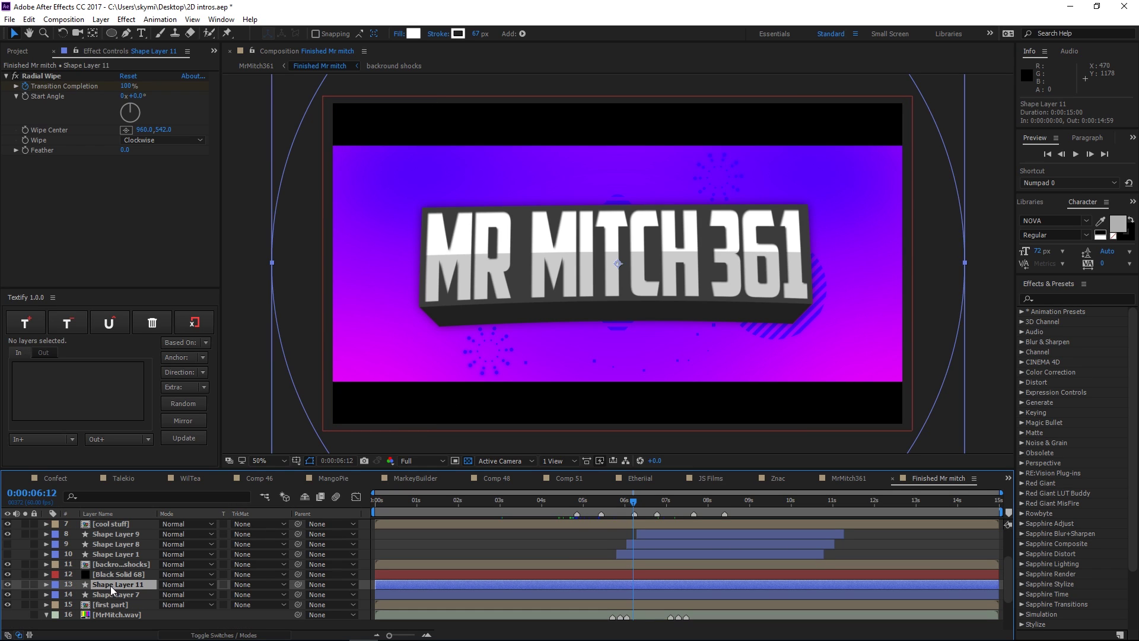
{"action": "left_click", "coordinate": [106, 594]}
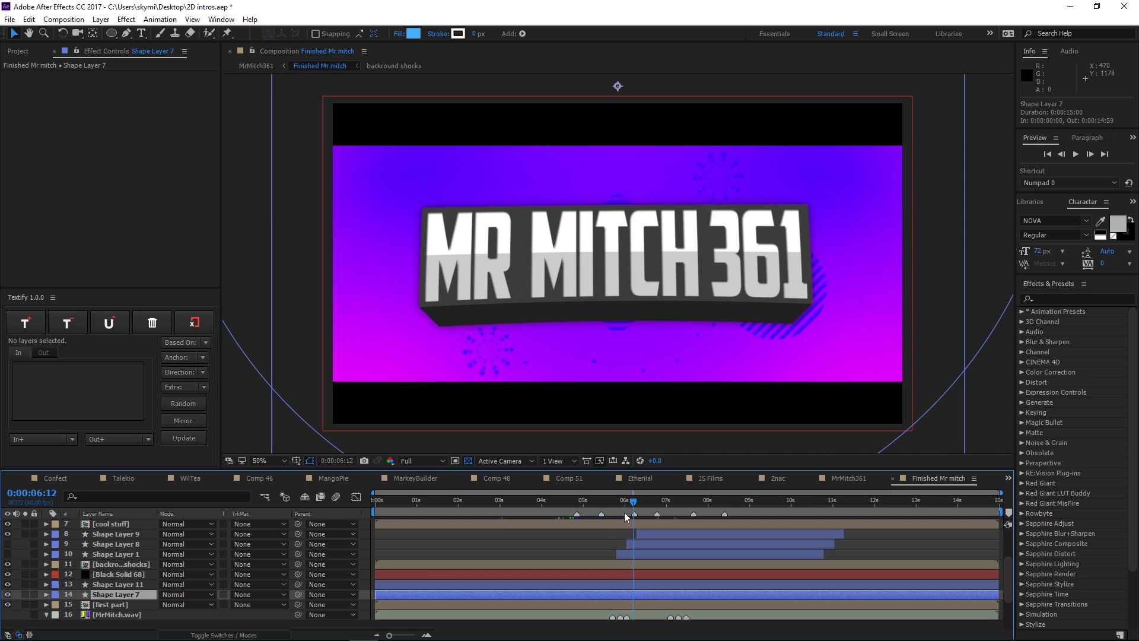
{"action": "left_click_drag", "start_coordinate": [626, 502], "coordinate": [574, 515]}
{"action": "left_click", "coordinate": [47, 594]}
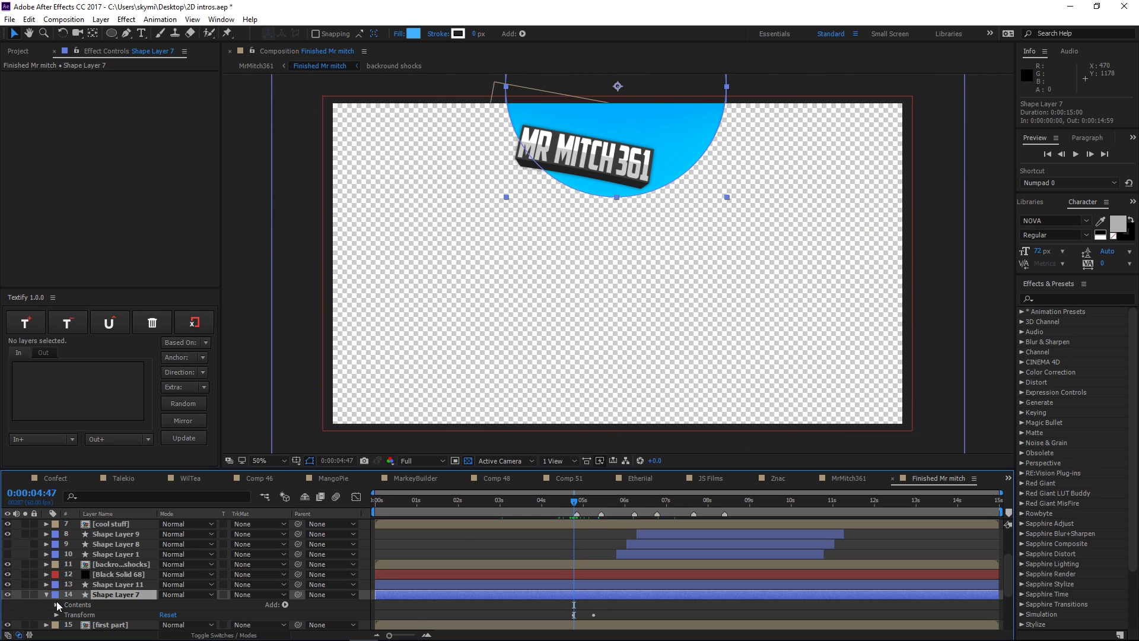
{"action": "left_click", "coordinate": [57, 614]}
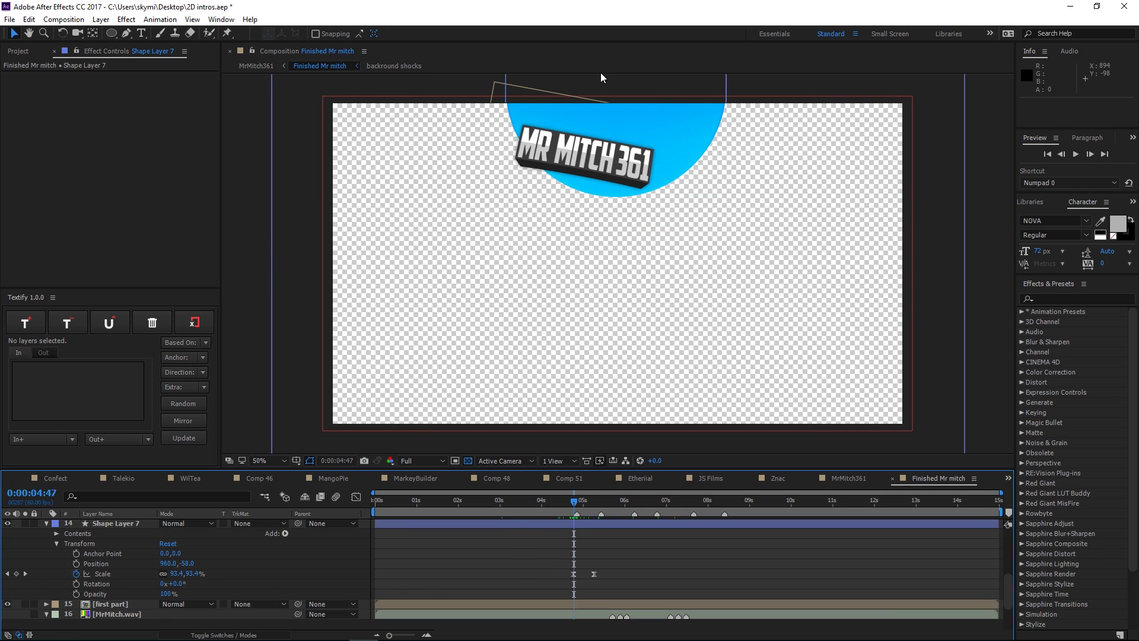
Try Position 960.0, 89.0 on Shape Layer 7 and undo the change
{"action": "left_click", "coordinate": [187, 563]}
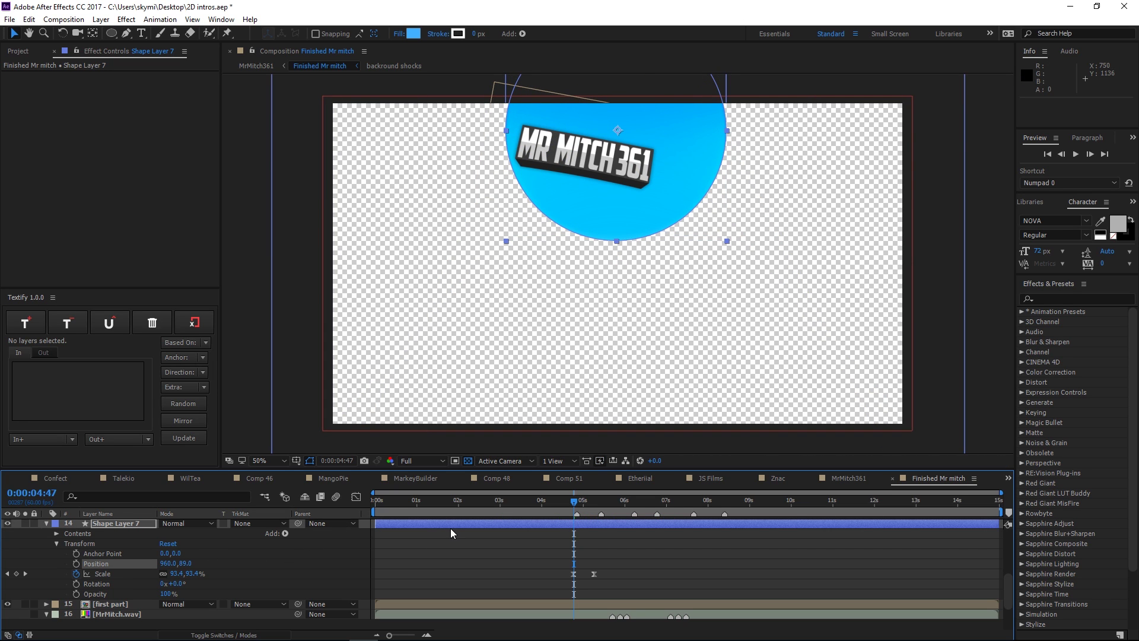
{"action": "key", "text": "ctrl+z"}
Scrub to 0:00:05:16 to examine Shape Layer 7's Scale animation, and collapse the layer
{"action": "left_click", "coordinate": [585, 501]}
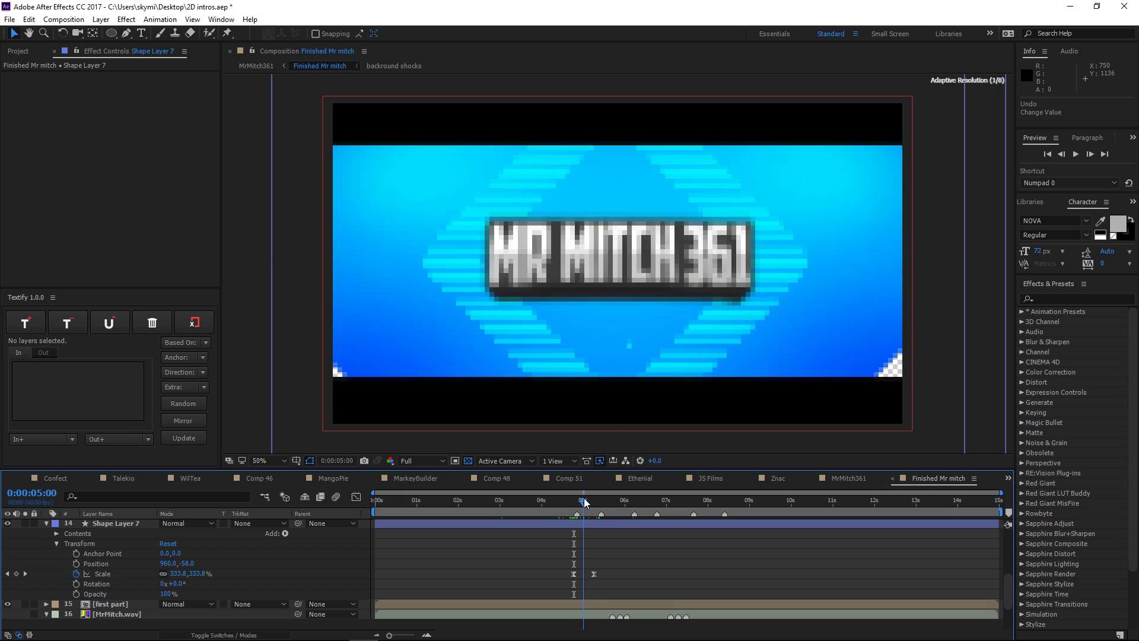
{"action": "left_click_drag", "start_coordinate": [585, 502], "coordinate": [595, 454]}
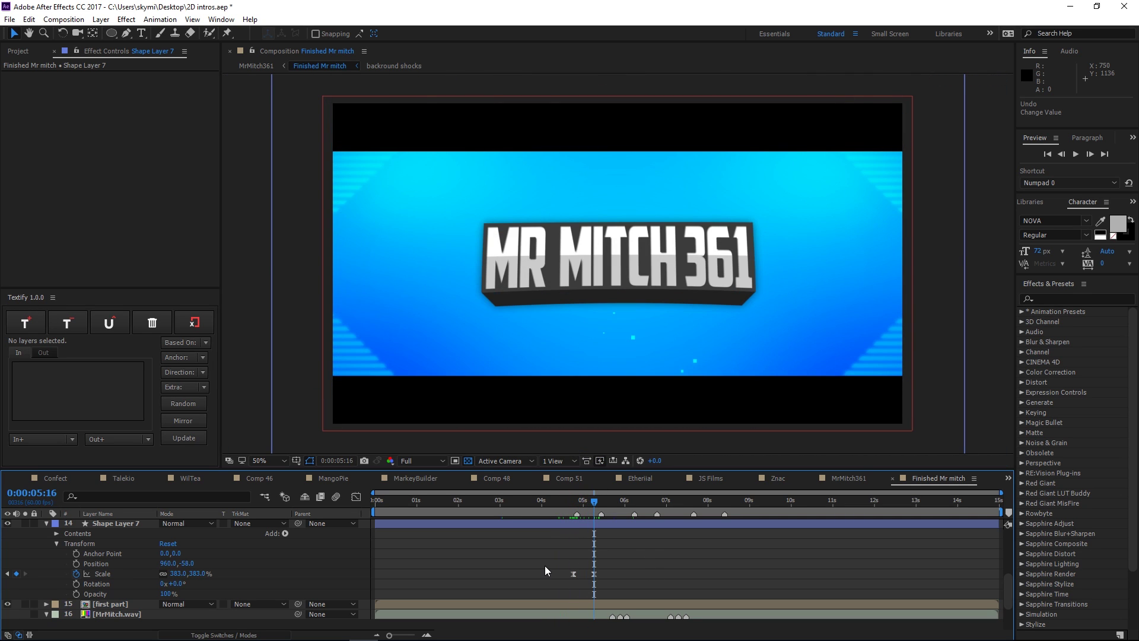
{"action": "left_click", "coordinate": [47, 524]}
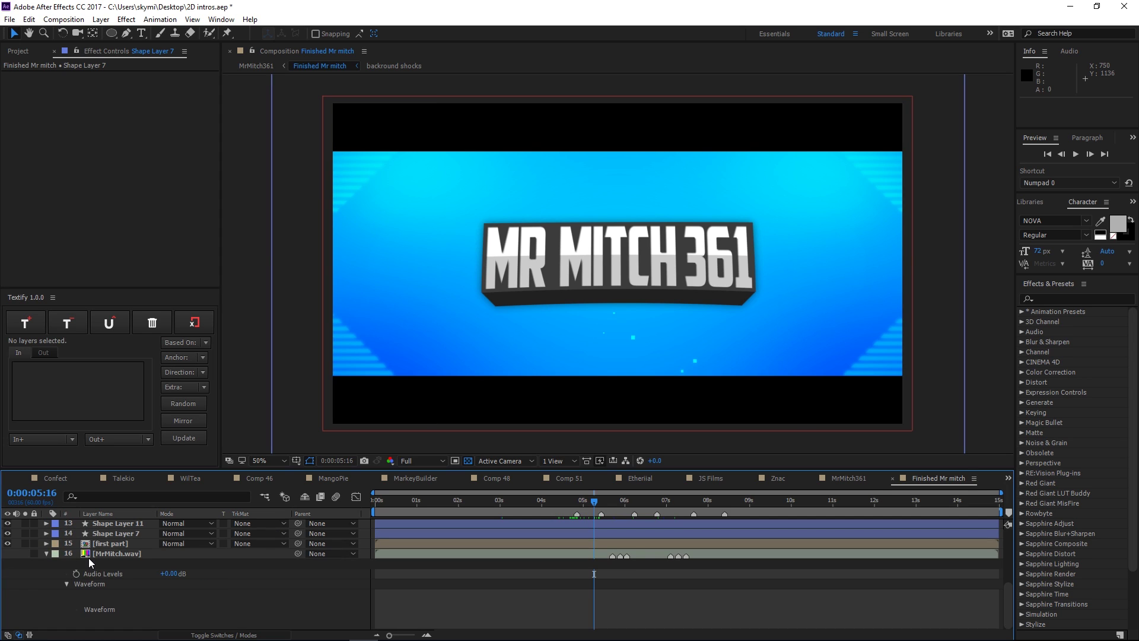
Turn on Shape Layer 1's visibility and move to 0:00:06:01 to show its white line shape
{"action": "scroll", "coordinate": [119, 575], "scroll_direction": "up", "scroll_amount": 3}
{"action": "left_click", "coordinate": [109, 572]}
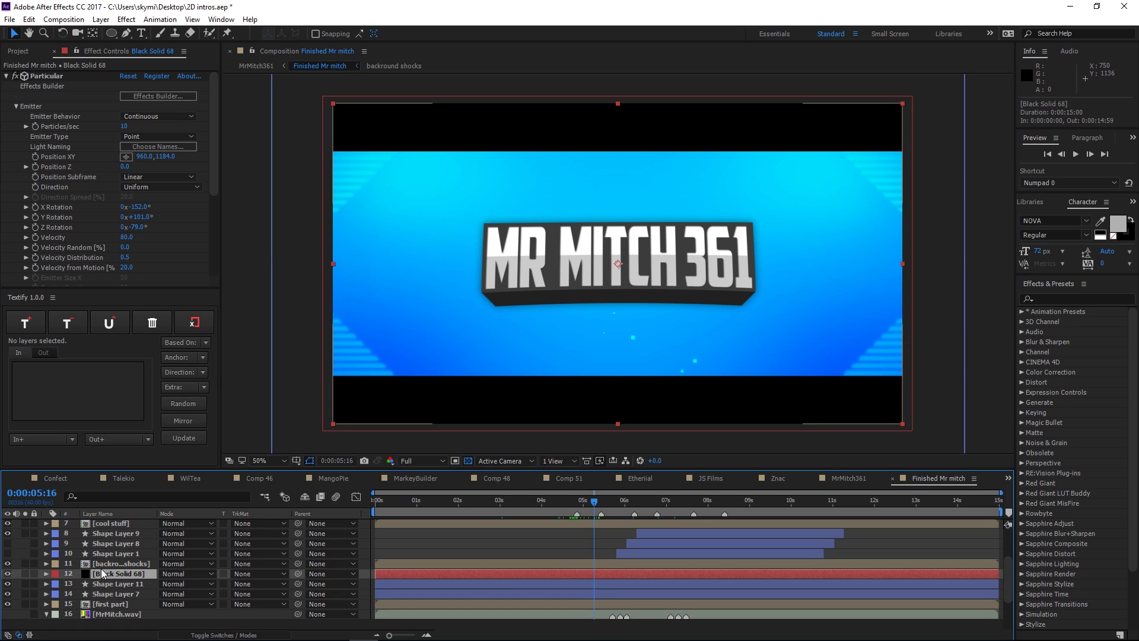
{"action": "left_click", "coordinate": [108, 567]}
{"action": "left_click", "coordinate": [109, 555]}
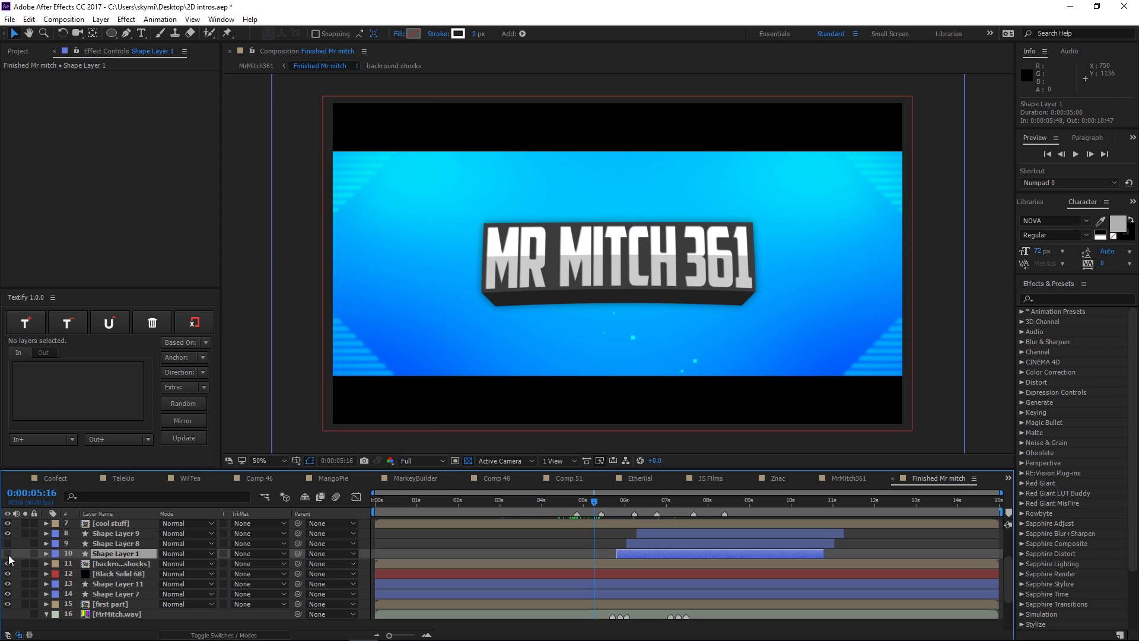
{"action": "left_click_drag", "start_coordinate": [593, 500], "coordinate": [625, 500]}
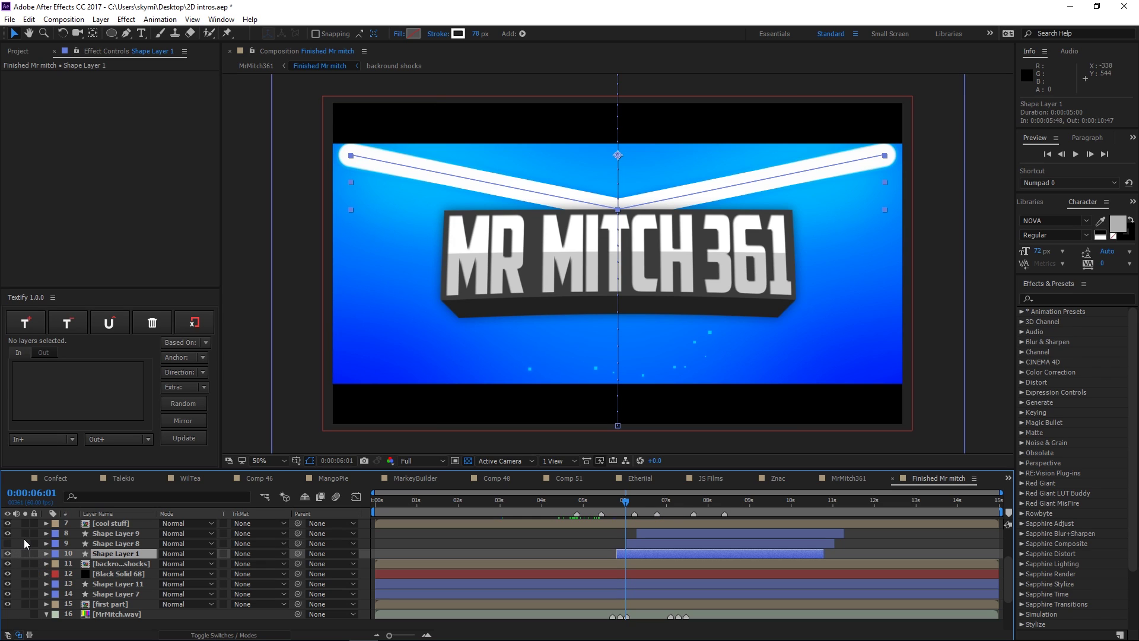
Toggle Shape Layer 1's visibility off and on, and scrub to 0:00:06:10 to examine its line motion
{"action": "left_click", "coordinate": [7, 554]}
{"action": "left_click", "coordinate": [8, 554]}
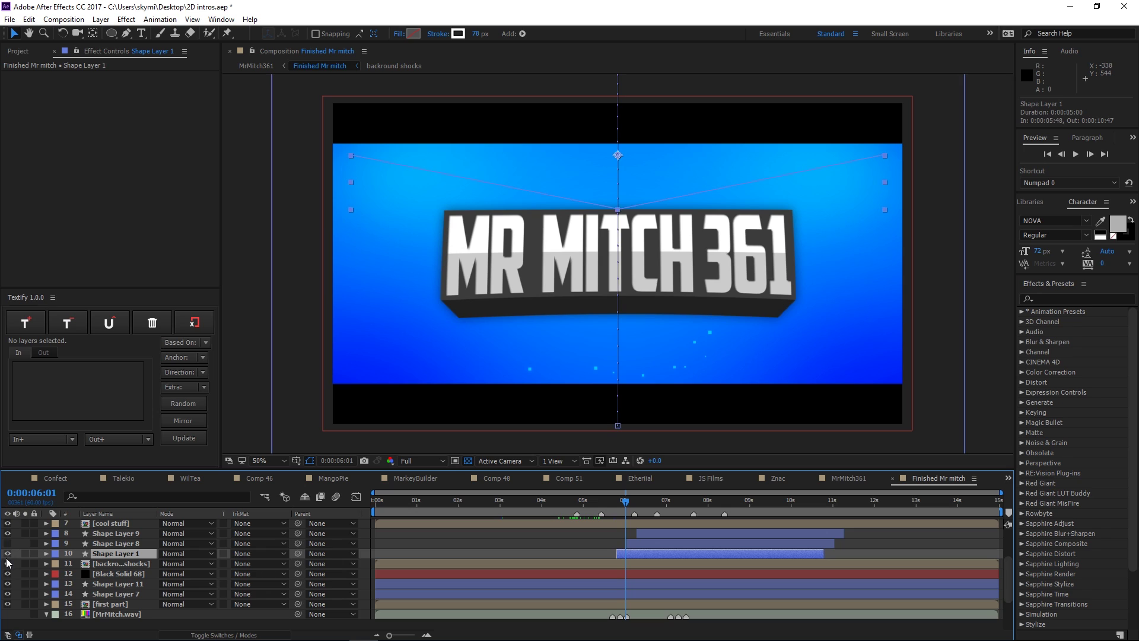
{"action": "left_click", "coordinate": [364, 549]}
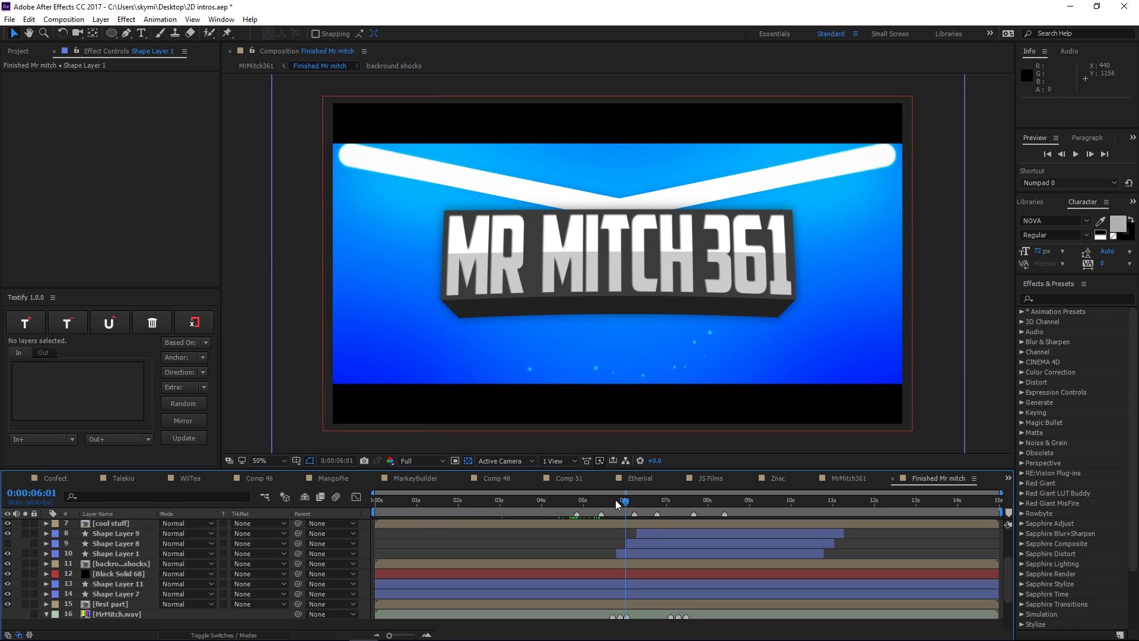
{"action": "mouse_move", "coordinate": [626, 502]}
{"action": "left_mouse_down"}
{"action": "mouse_move", "coordinate": [639, 504]}
{"action": "mouse_move", "coordinate": [621, 508]}
{"action": "mouse_move", "coordinate": [631, 499]}
{"action": "left_mouse_up"}
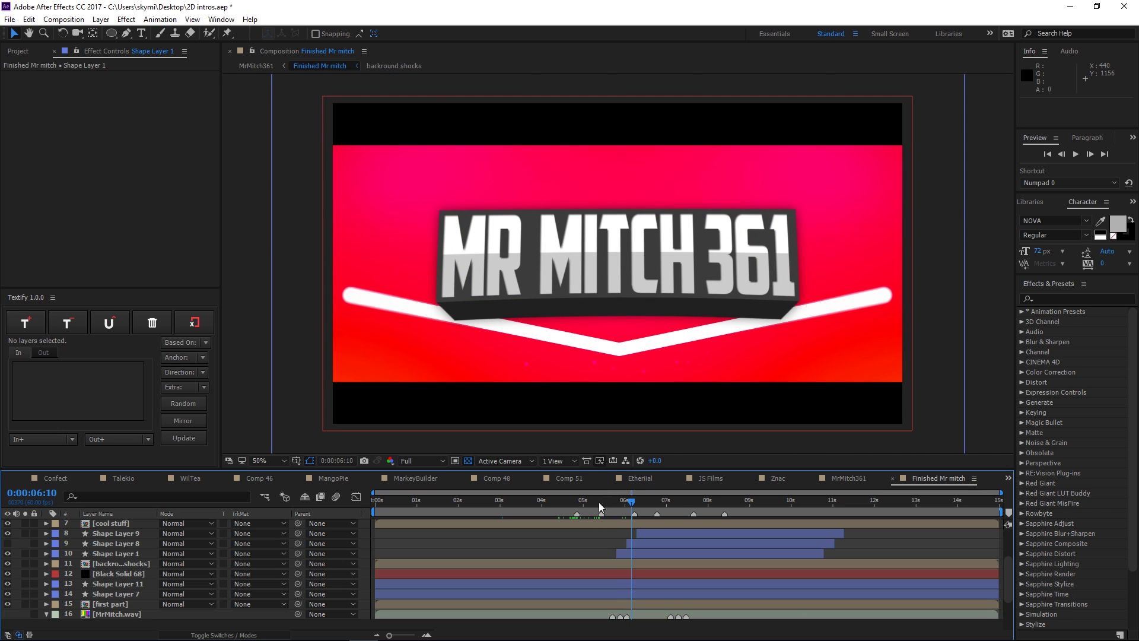
Draw a three-point V-shaped path across the title as a new shape layer using the Pen tool
{"action": "left_click", "coordinate": [111, 556]}
{"action": "left_click", "coordinate": [368, 544]}
{"action": "left_click", "coordinate": [126, 33]}
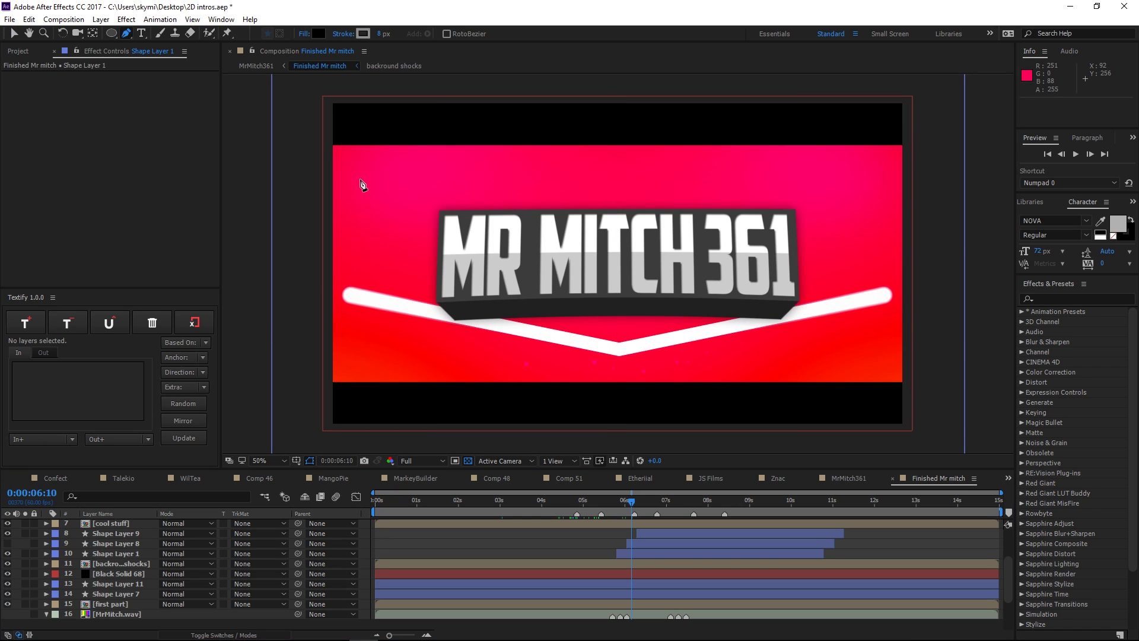
{"action": "left_click", "coordinate": [367, 183]}
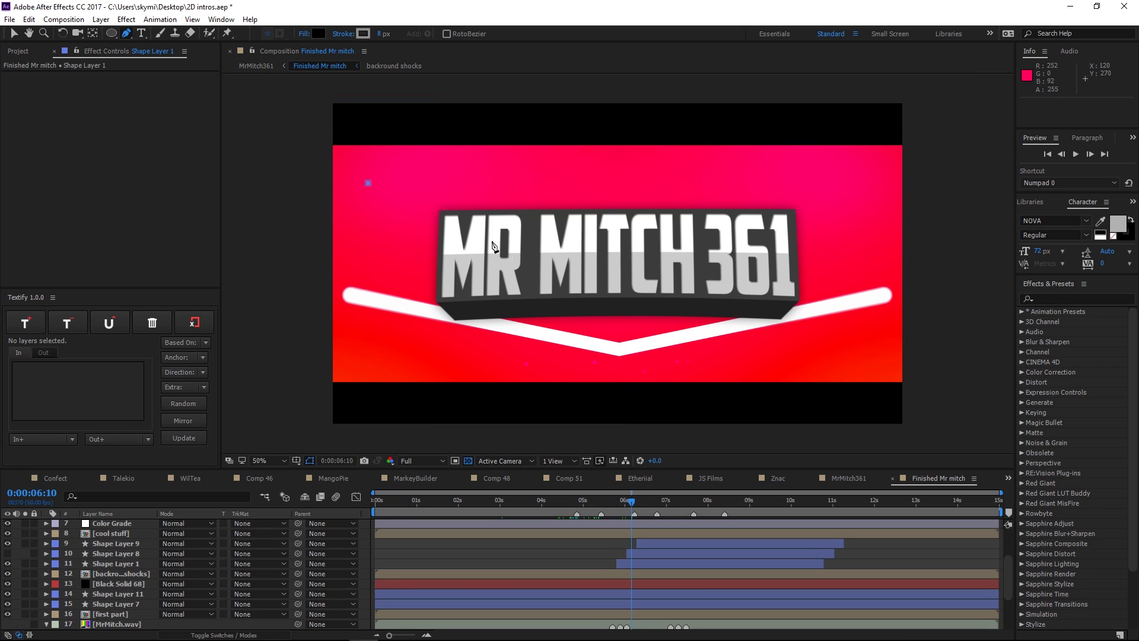
{"action": "left_click", "coordinate": [610, 271]}
{"action": "left_click", "coordinate": [836, 166]}
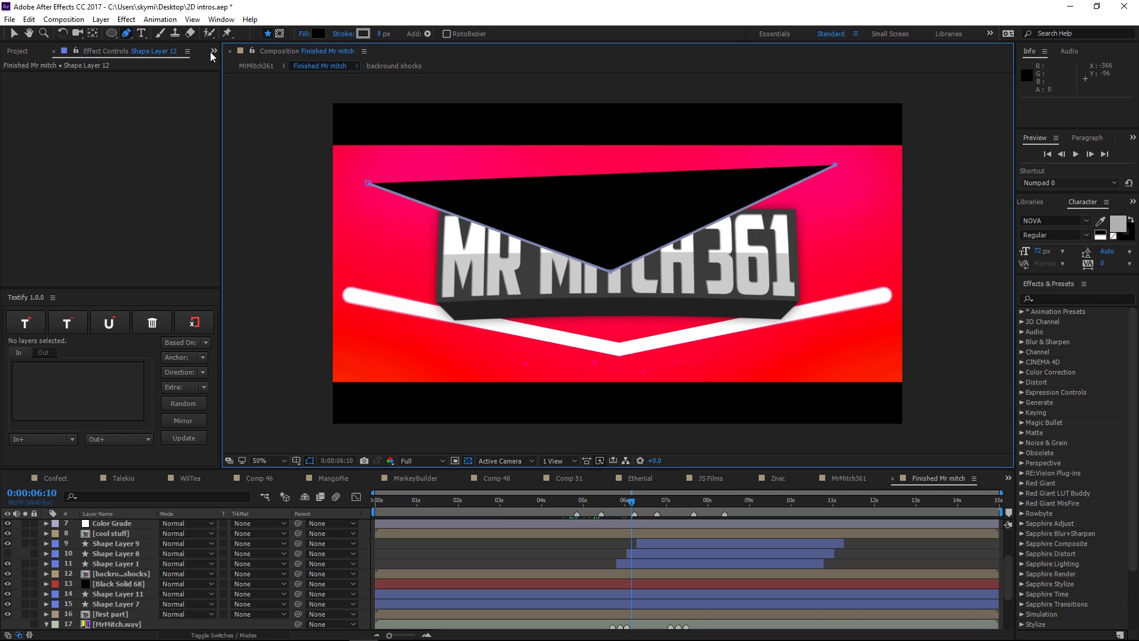
Set the V shape's fill to None and give it a solid color stroke 82 px wide
{"action": "left_click", "coordinate": [303, 34]}
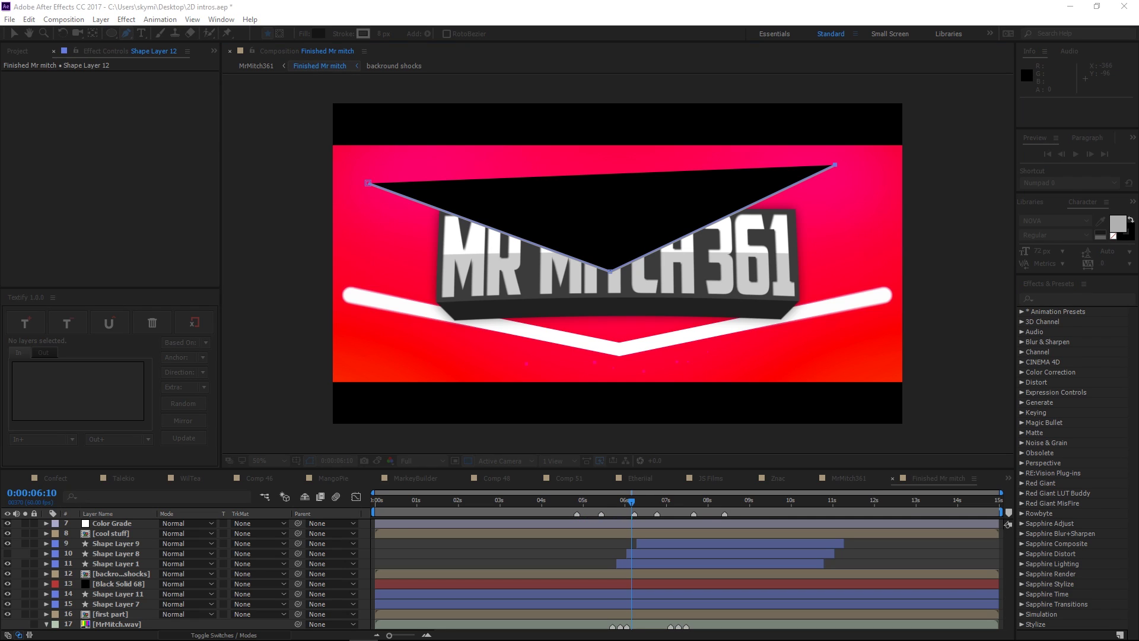
{"action": "left_click", "coordinate": [603, 244]}
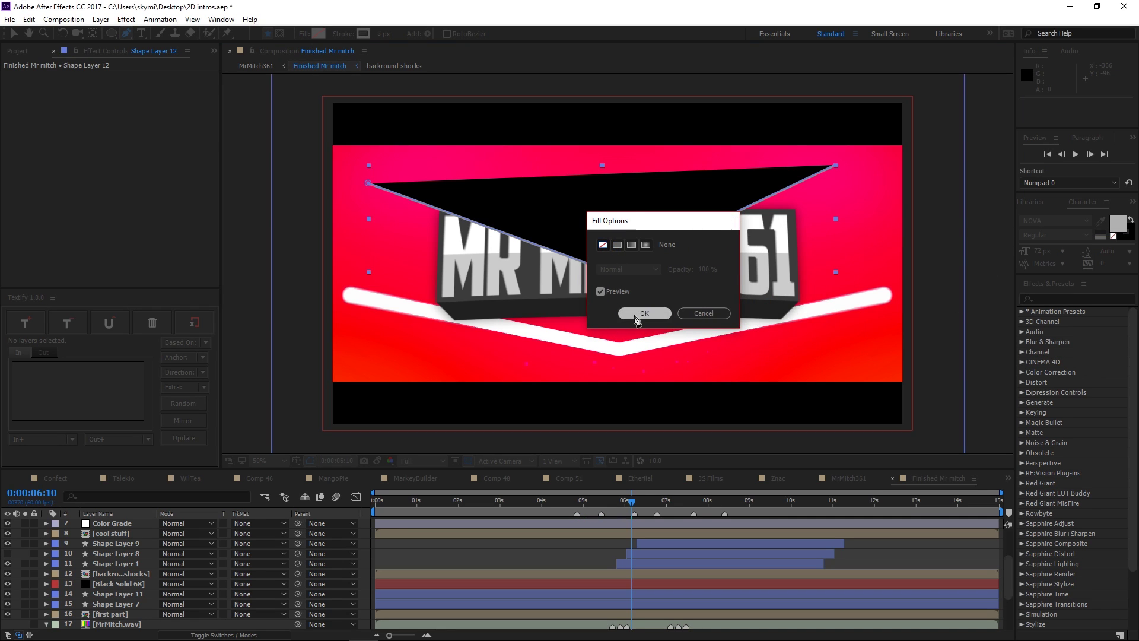
{"action": "left_click", "coordinate": [635, 314]}
{"action": "left_click", "coordinate": [348, 35]}
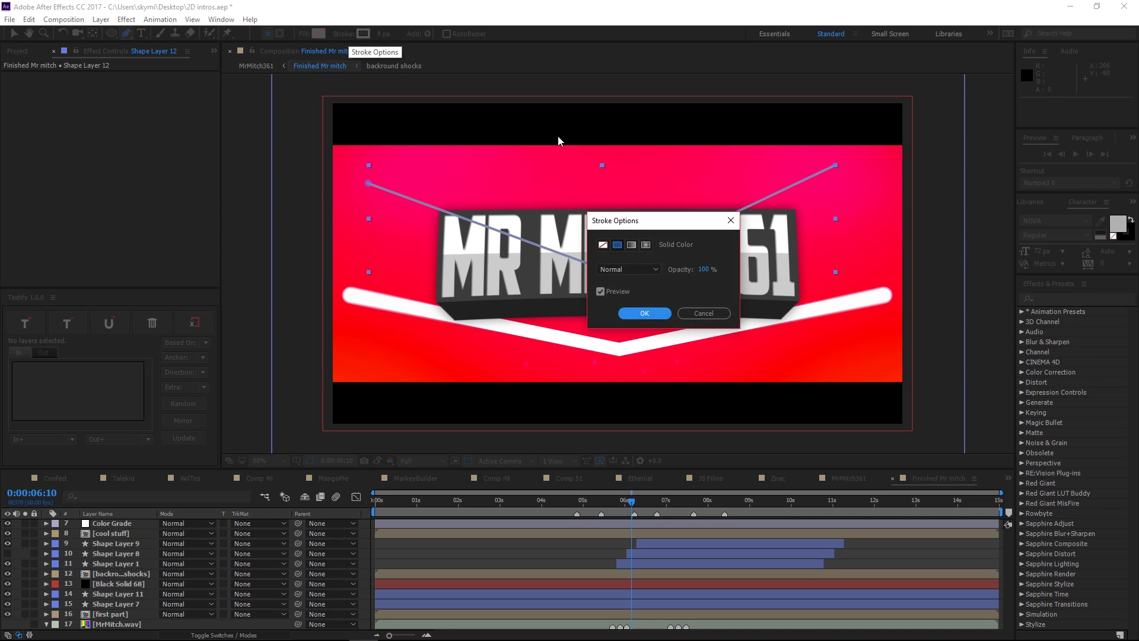
{"action": "left_click", "coordinate": [649, 314]}
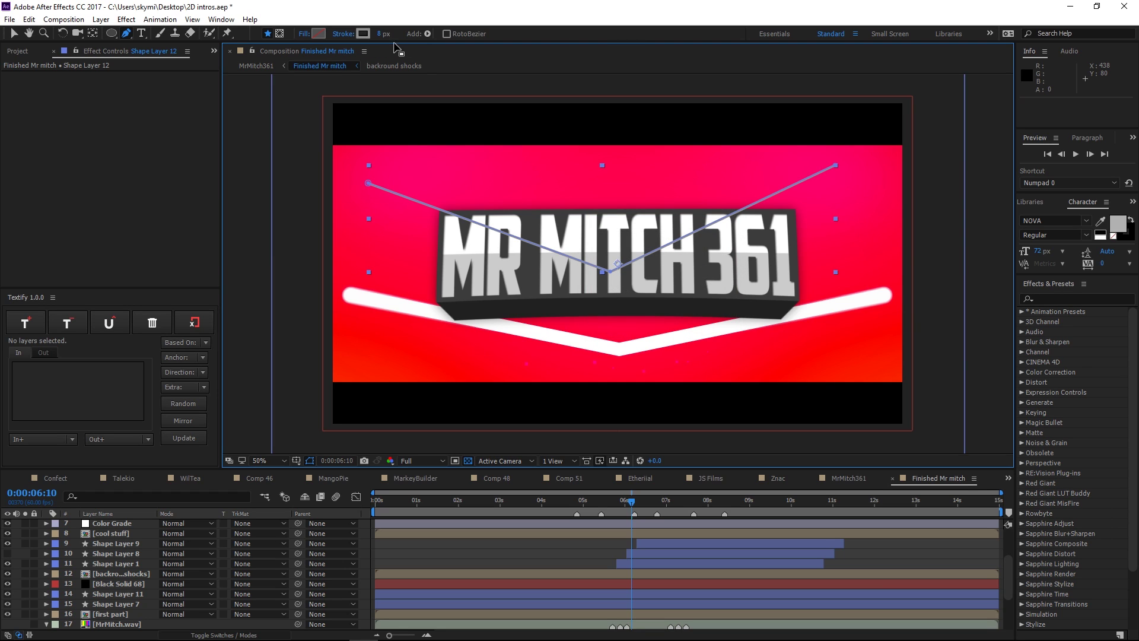
{"action": "mouse_move", "coordinate": [384, 36]}
{"action": "left_mouse_down"}
{"action": "mouse_move", "coordinate": [437, 33]}
{"action": "mouse_move", "coordinate": [459, 81]}
{"action": "left_mouse_up"}
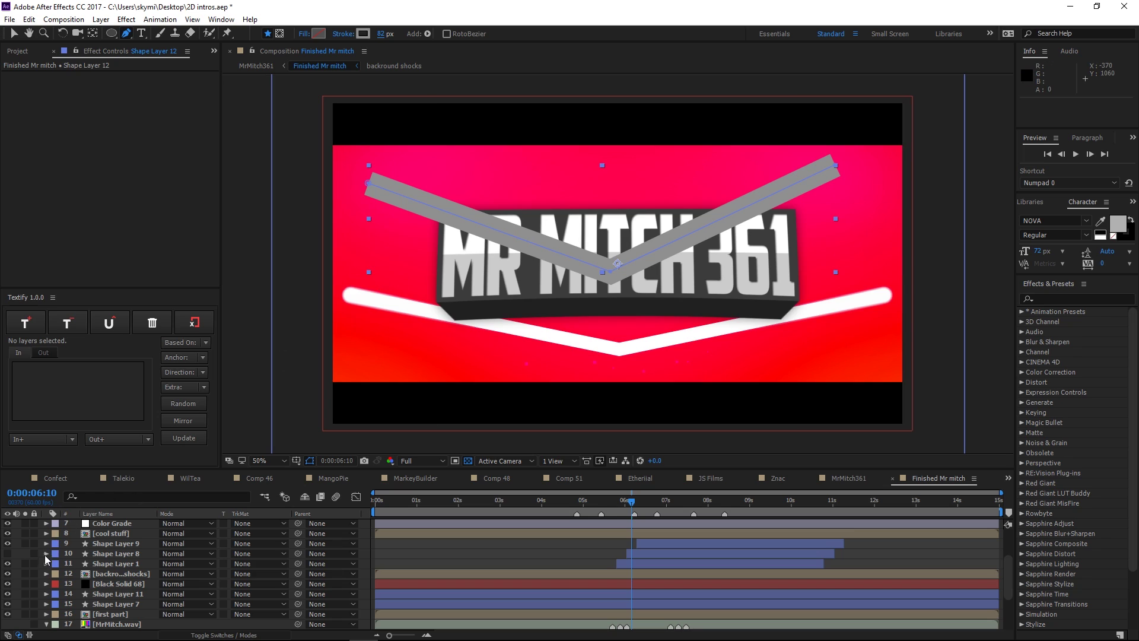
Expand Stroke 1 of Shape Layer 12 and set its Line Cap to Round Cap
{"action": "scroll", "coordinate": [71, 568], "scroll_direction": "up", "scroll_amount": 3}
{"action": "left_click", "coordinate": [46, 524]}
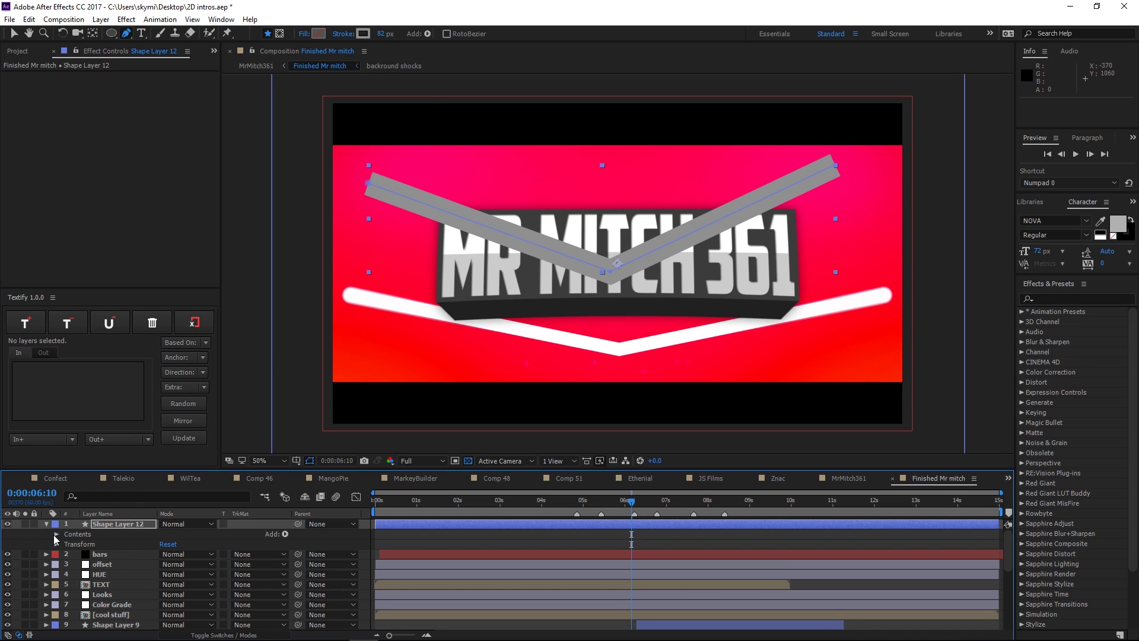
{"action": "left_click", "coordinate": [56, 534]}
{"action": "left_click", "coordinate": [67, 544]}
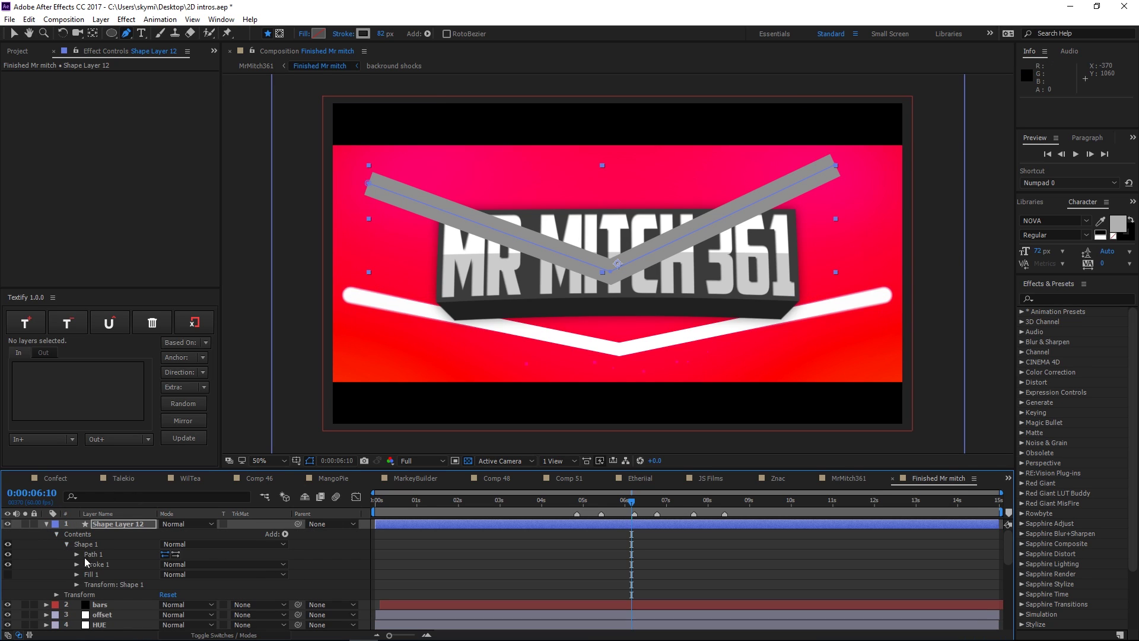
{"action": "left_click", "coordinate": [13, 34]}
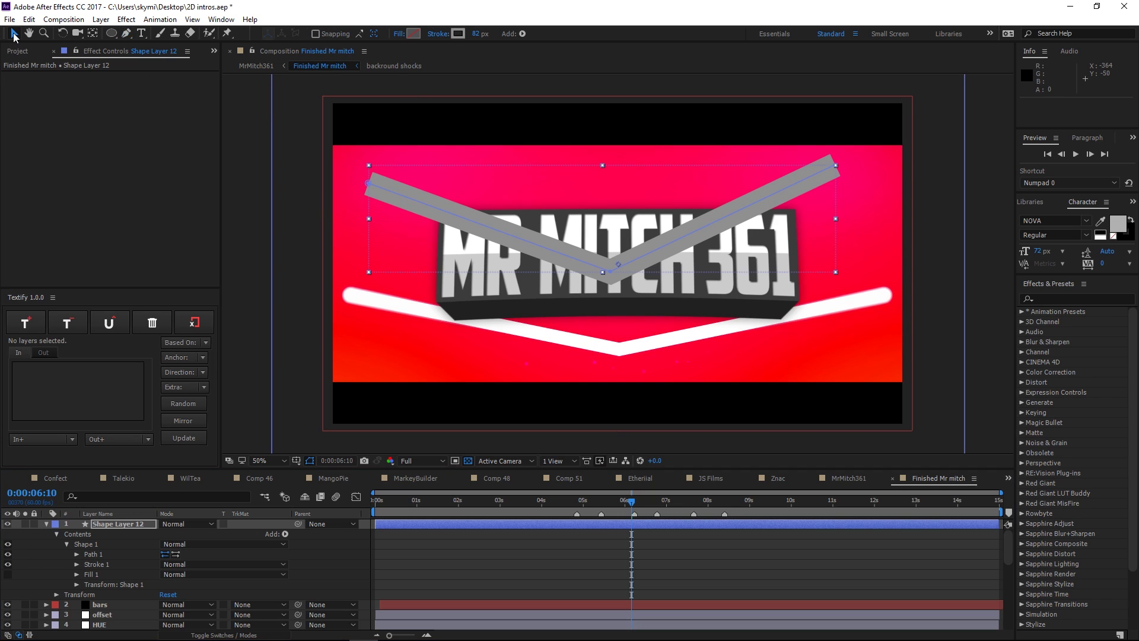
{"action": "left_click", "coordinate": [76, 564]}
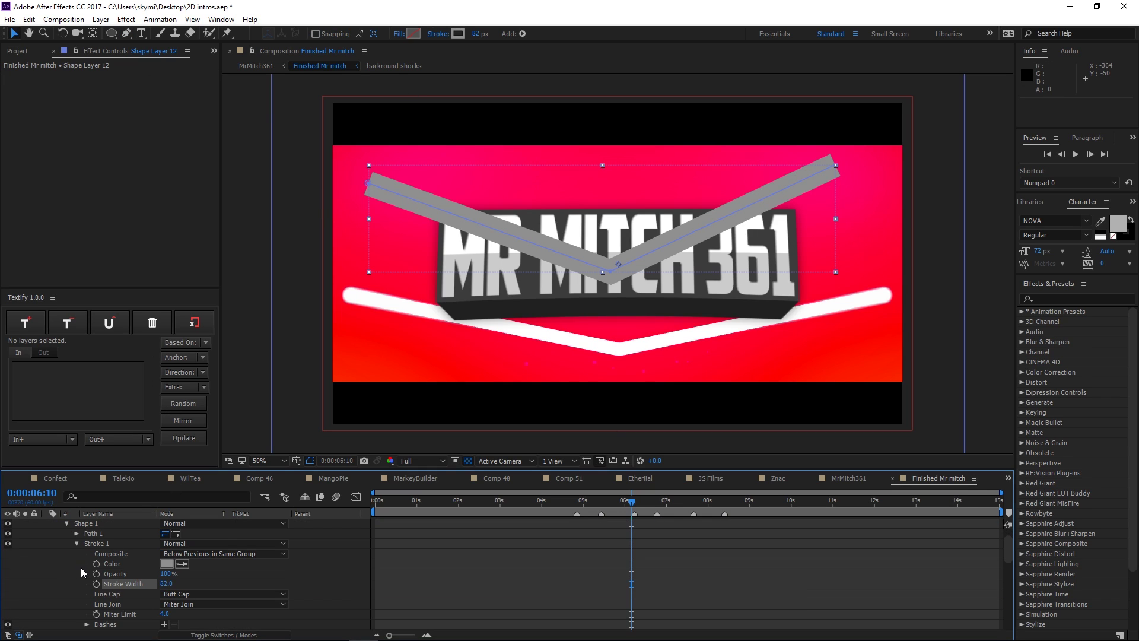
{"action": "left_click", "coordinate": [184, 595]}
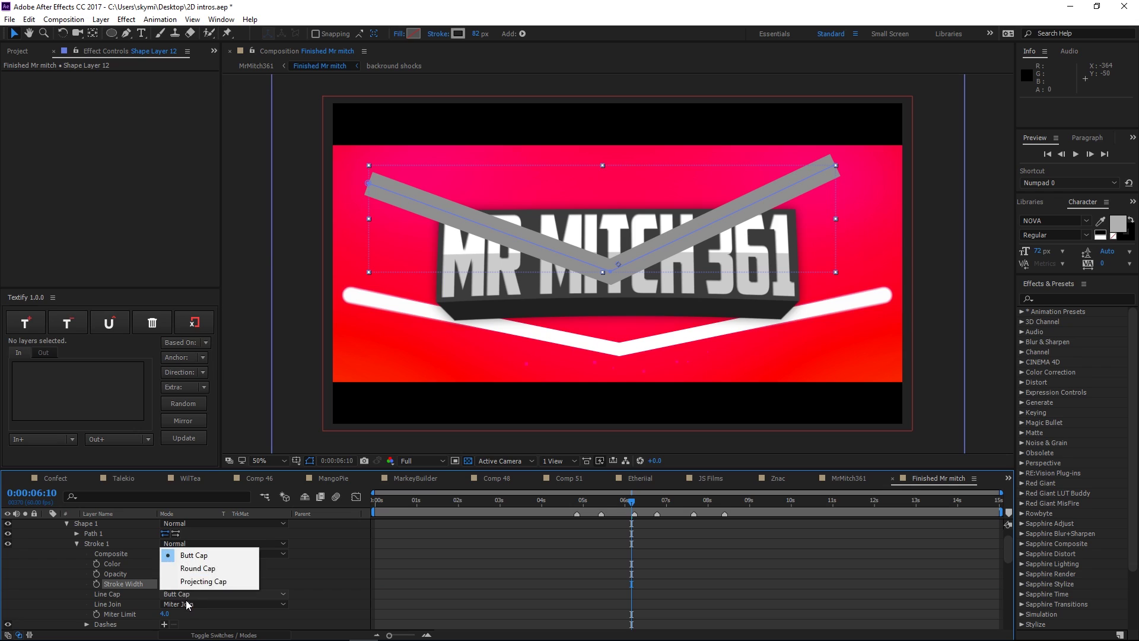
{"action": "left_click", "coordinate": [184, 572]}
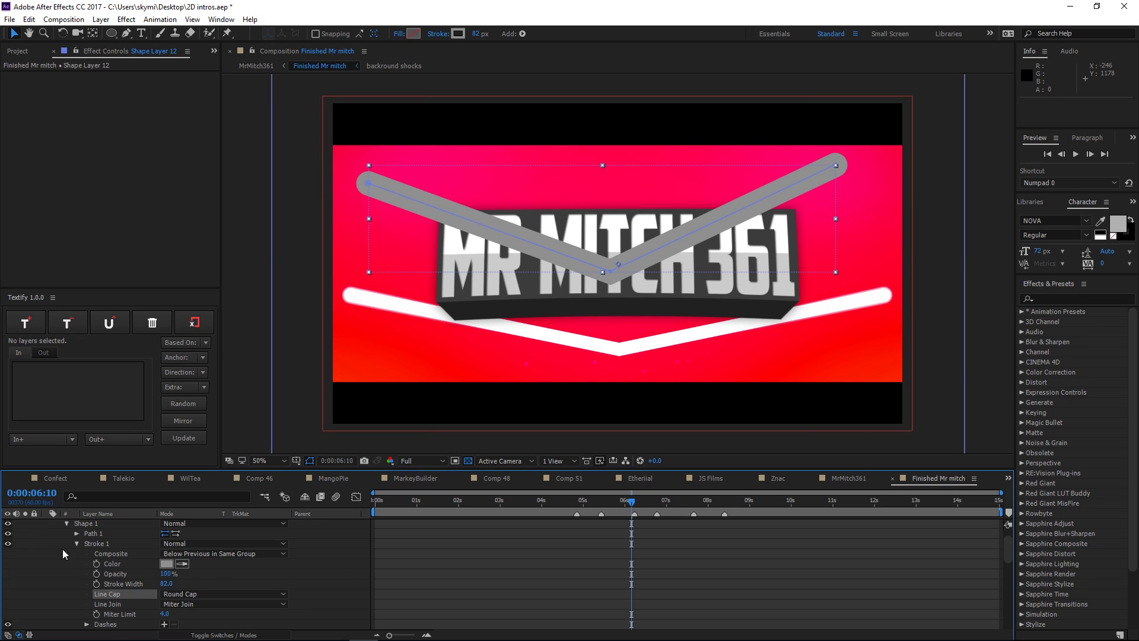
Collapse Shape Layer 12, move it below Color Grade in the layer stack and delete it
{"action": "scroll", "coordinate": [77, 516], "scroll_direction": "up", "scroll_amount": 2}
{"action": "left_click", "coordinate": [46, 524]}
{"action": "left_click_drag", "start_coordinate": [119, 525], "coordinate": [118, 590]}
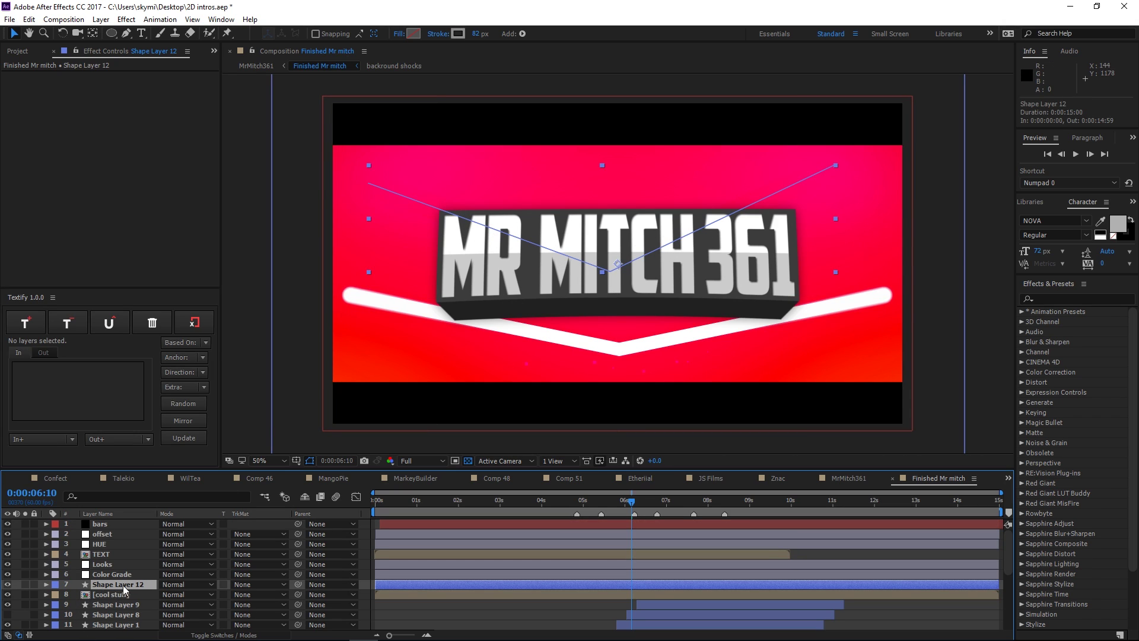
{"action": "key", "text": "Delete"}
Hide Shape Layer 1 and Shape Layer 9, moving the playhead to 0:00:06:44
{"action": "scroll", "coordinate": [123, 557], "scroll_direction": "down", "scroll_amount": 3}
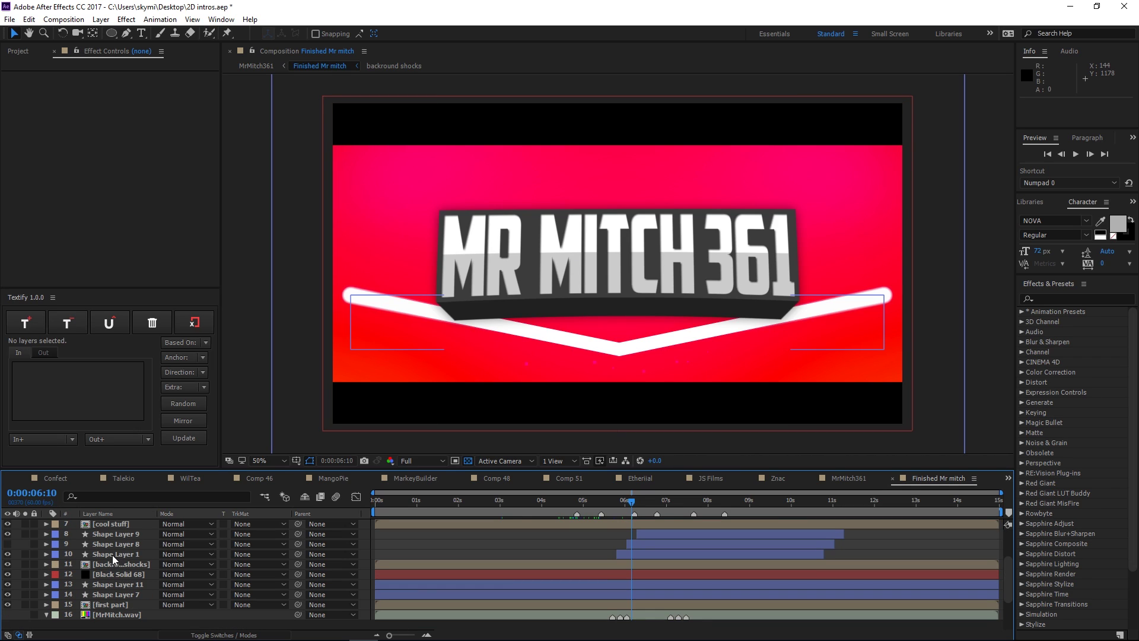
{"action": "left_click", "coordinate": [8, 554]}
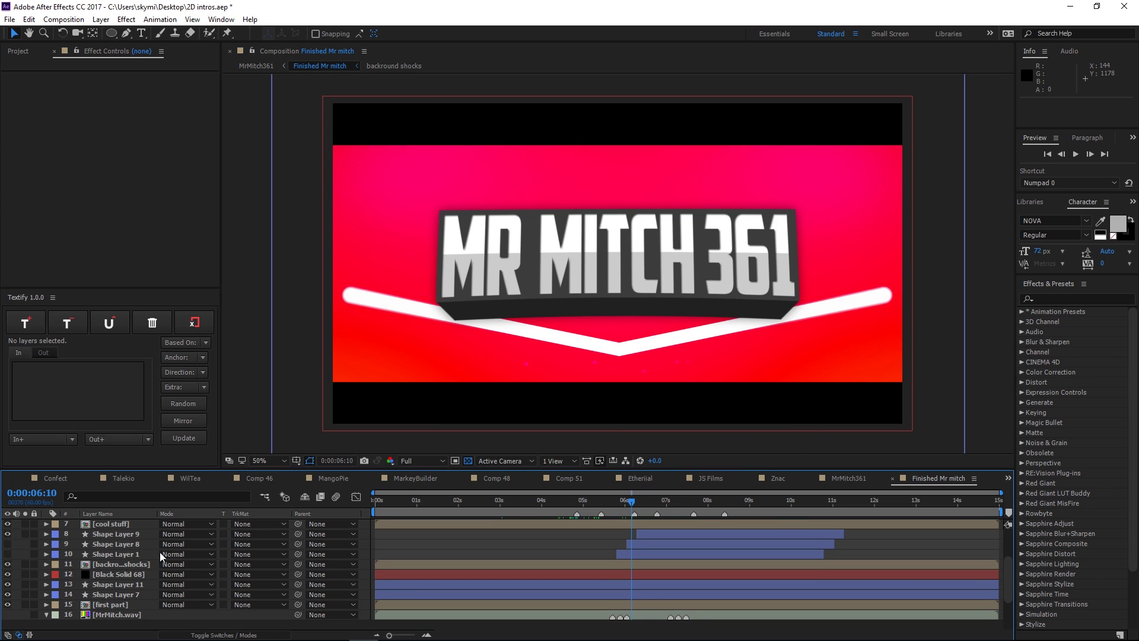
{"action": "left_click", "coordinate": [642, 553]}
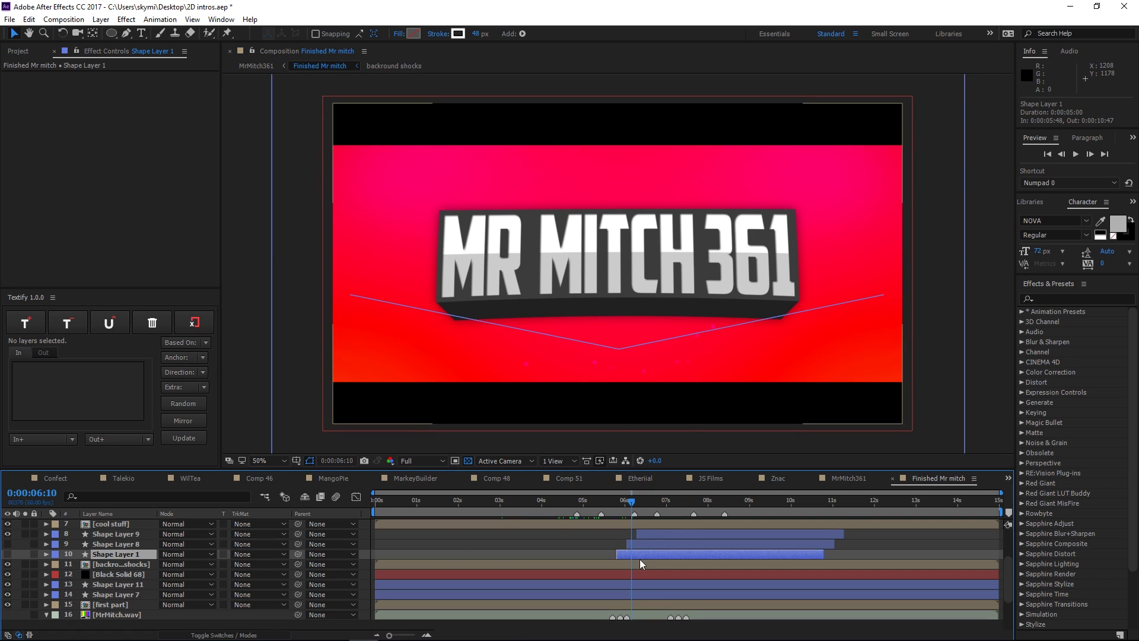
{"action": "scroll", "coordinate": [99, 557], "scroll_direction": "up", "scroll_amount": 2}
{"action": "left_click", "coordinate": [98, 564]}
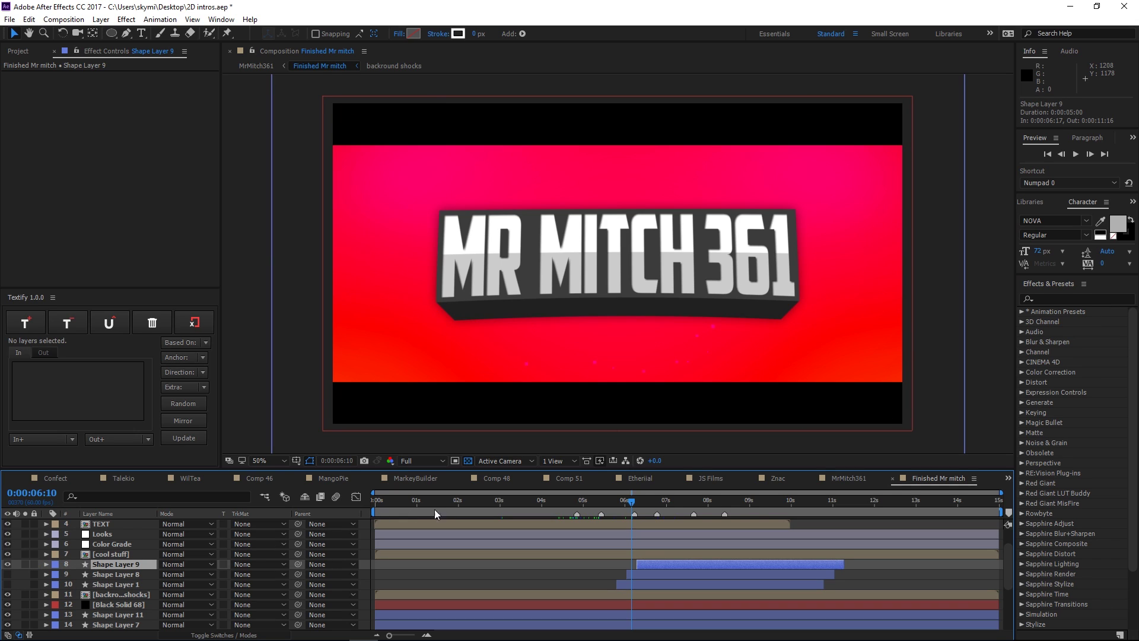
{"action": "left_click_drag", "start_coordinate": [636, 505], "coordinate": [655, 504]}
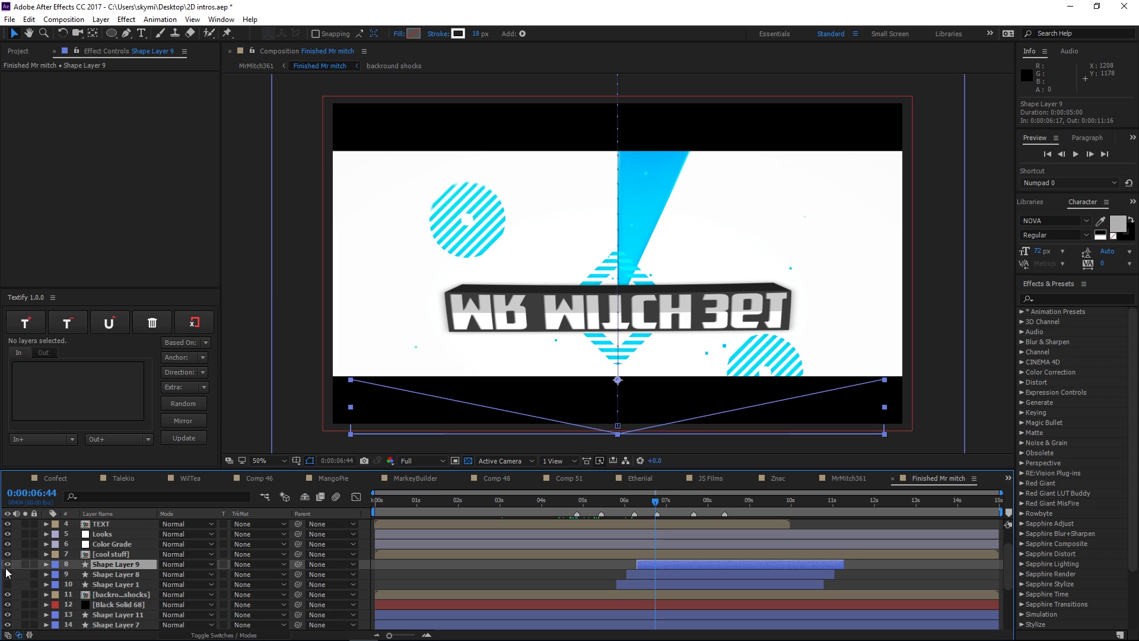
{"action": "left_click_drag", "start_coordinate": [8, 568], "coordinate": [8, 574]}
{"action": "left_click", "coordinate": [24, 578]}
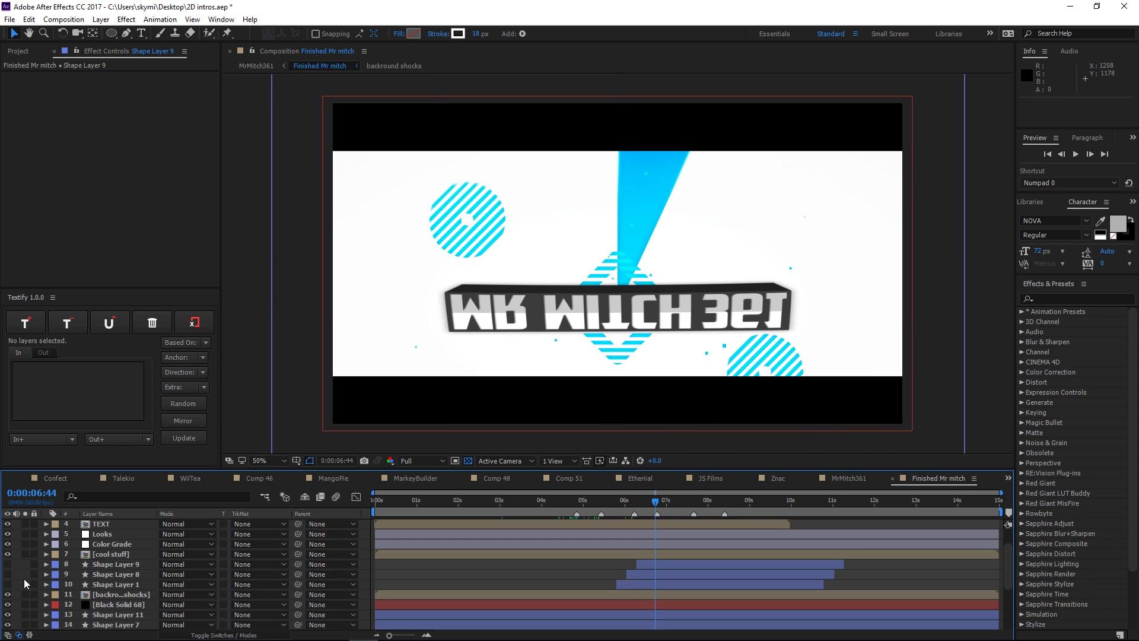
Open the cool stuff precomposition and scrub to 0:00:08:34 to show its ring and burst shapes
{"action": "double_click", "coordinate": [110, 554]}
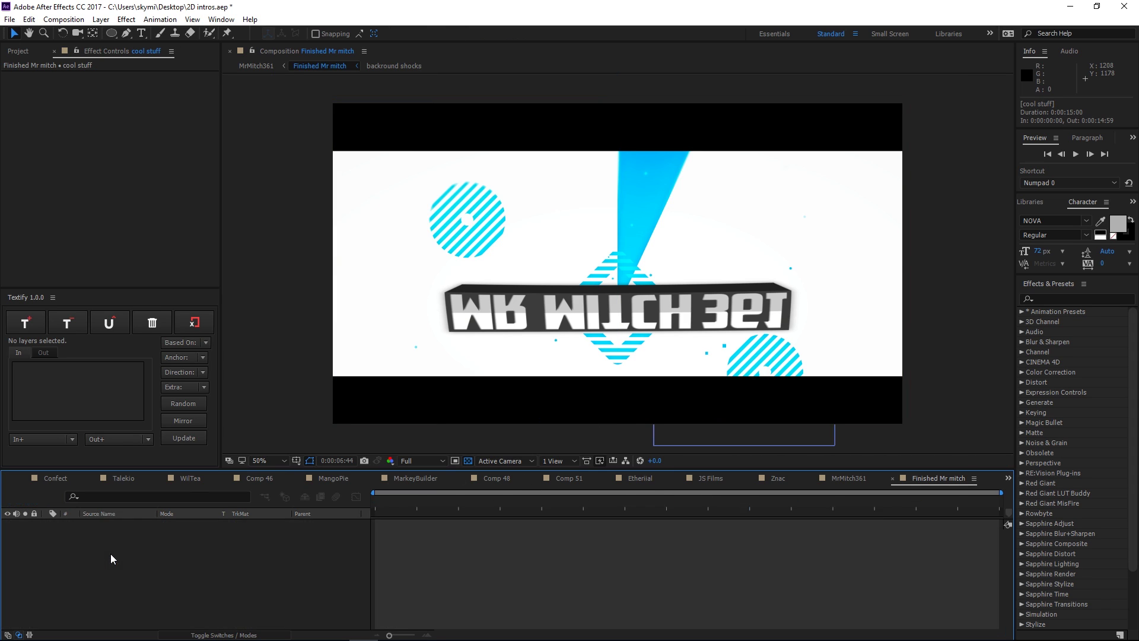
{"action": "left_click_drag", "start_coordinate": [653, 502], "coordinate": [736, 505]}
{"action": "left_click_drag", "start_coordinate": [738, 508], "coordinate": [732, 508]}
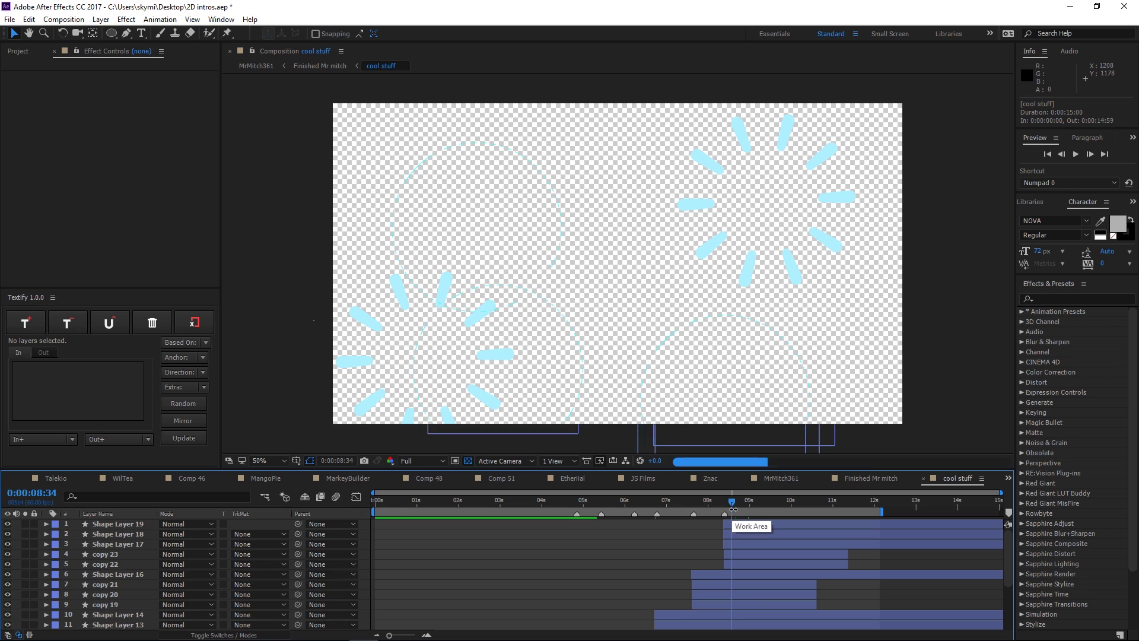
Select the circle shape layers in the composition view to examine their Radial Wipe, Echo and Venetian Blinds effects
{"action": "left_click", "coordinate": [546, 297]}
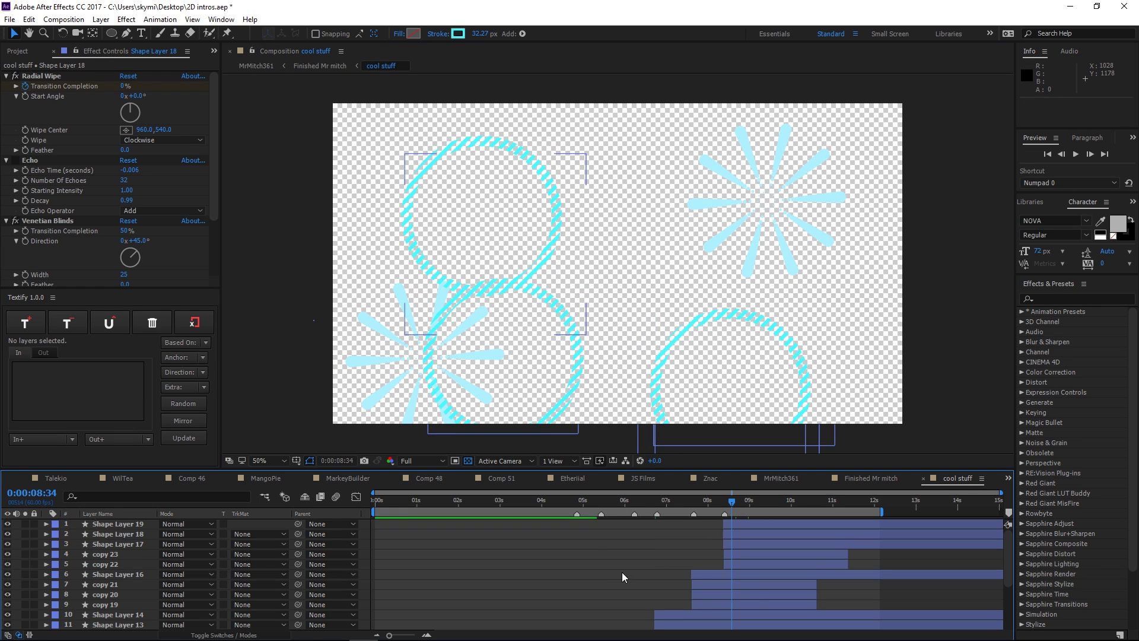
{"action": "left_click", "coordinate": [406, 318]}
{"action": "left_click", "coordinate": [379, 332]}
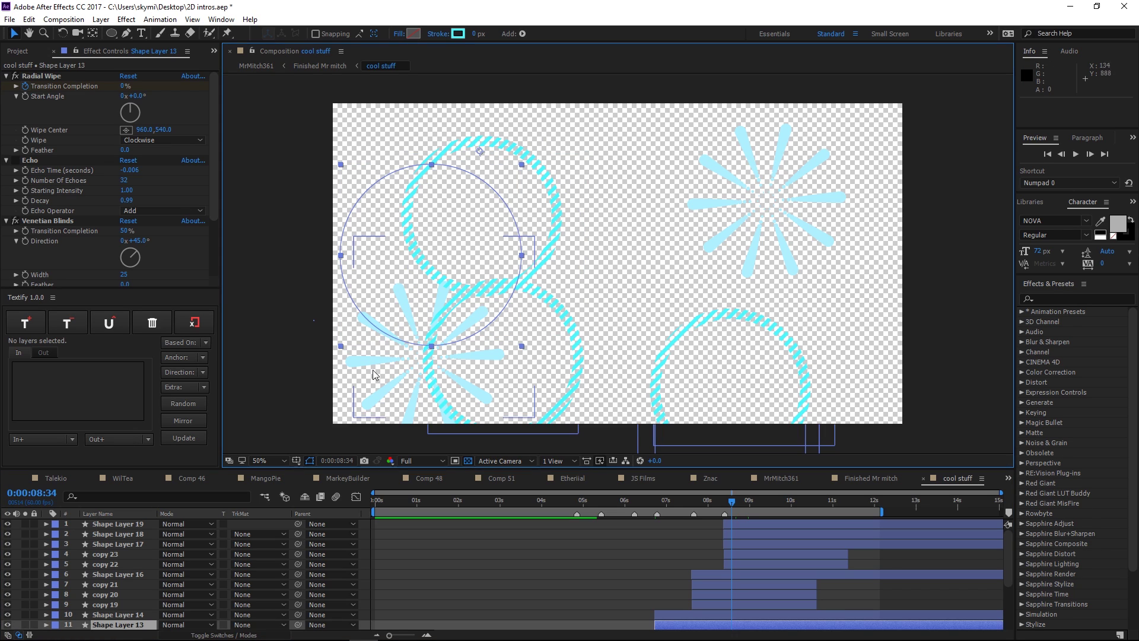
{"action": "left_click", "coordinate": [373, 370]}
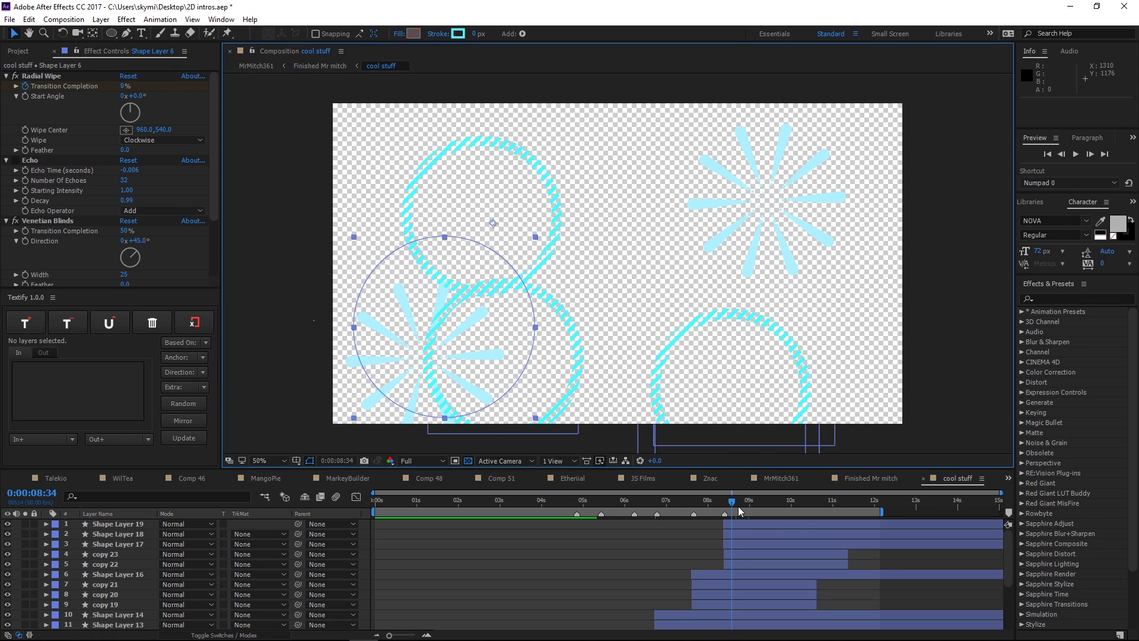
Examine the copy 22 burst layer's Contents with its repeaters, and toggle its Echo effect off and on
{"action": "left_click", "coordinate": [744, 563]}
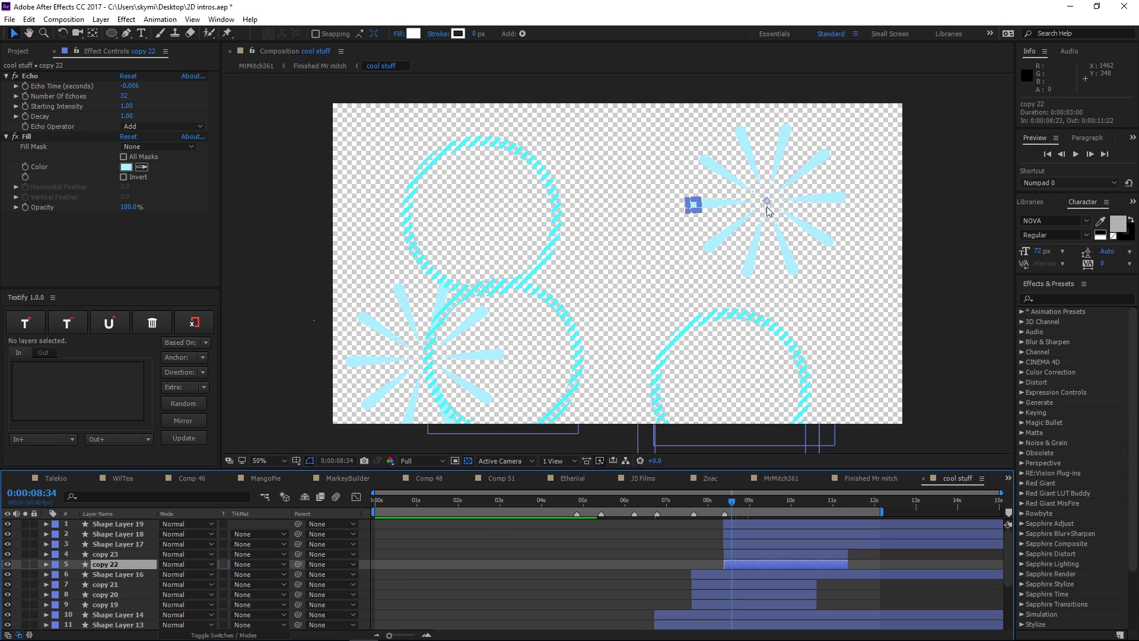
{"action": "double_click", "coordinate": [102, 567]}
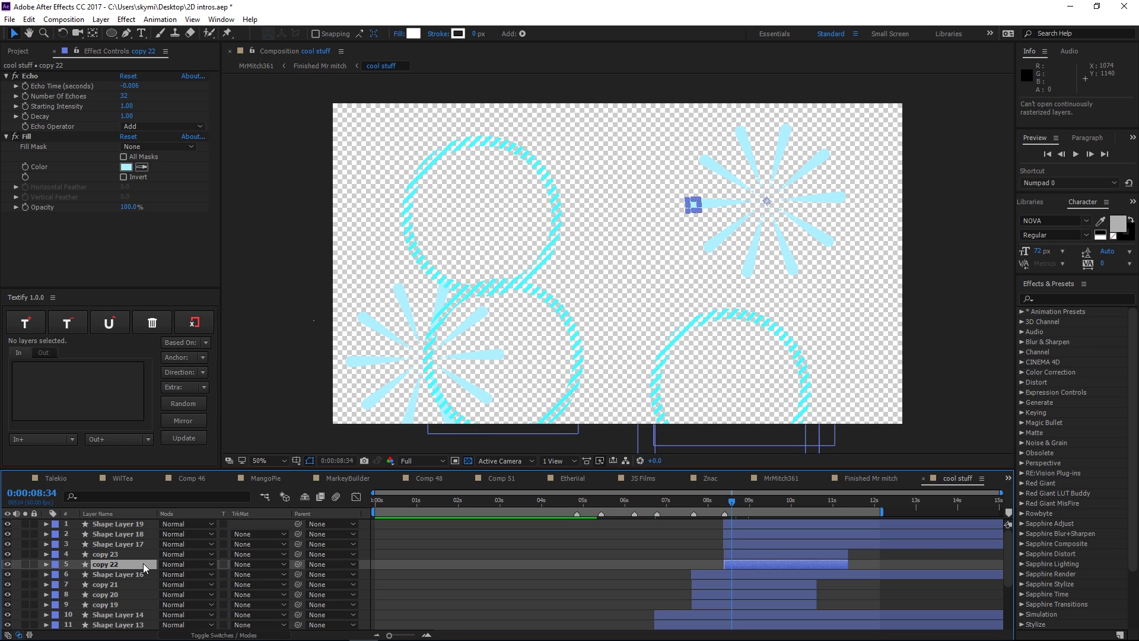
{"action": "left_click", "coordinate": [105, 565]}
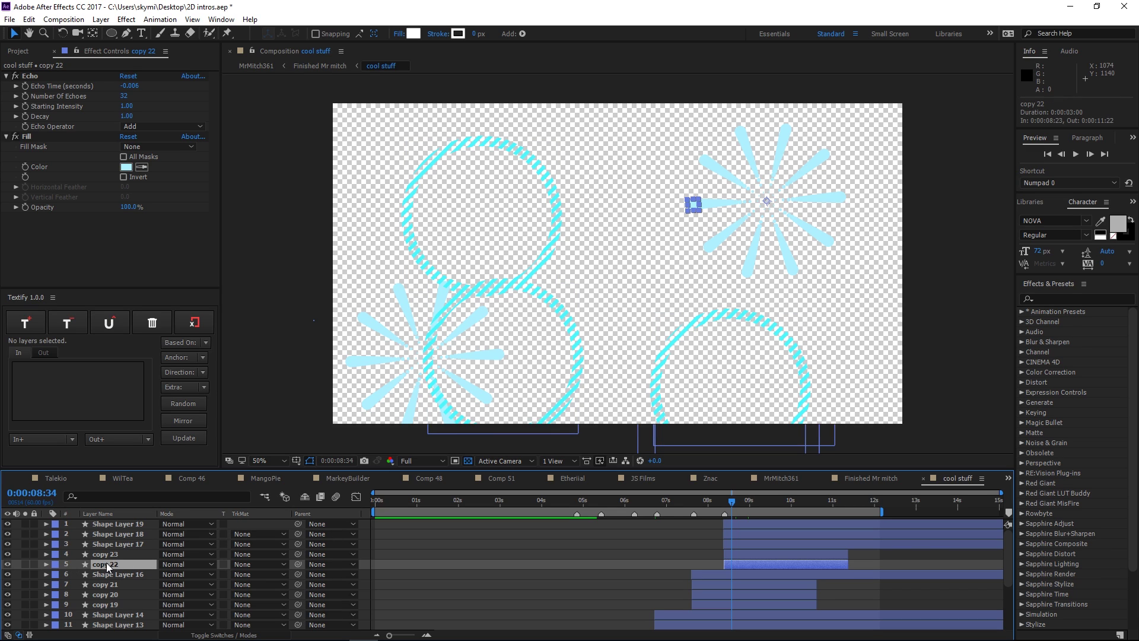
{"action": "left_click", "coordinate": [46, 564]}
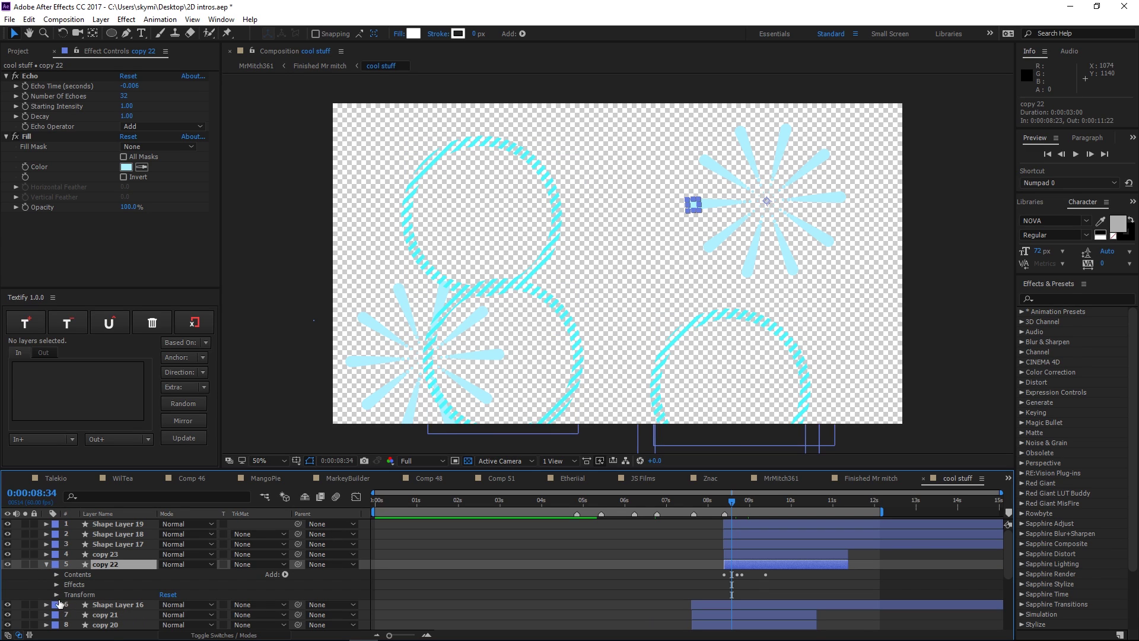
{"action": "left_click", "coordinate": [55, 575]}
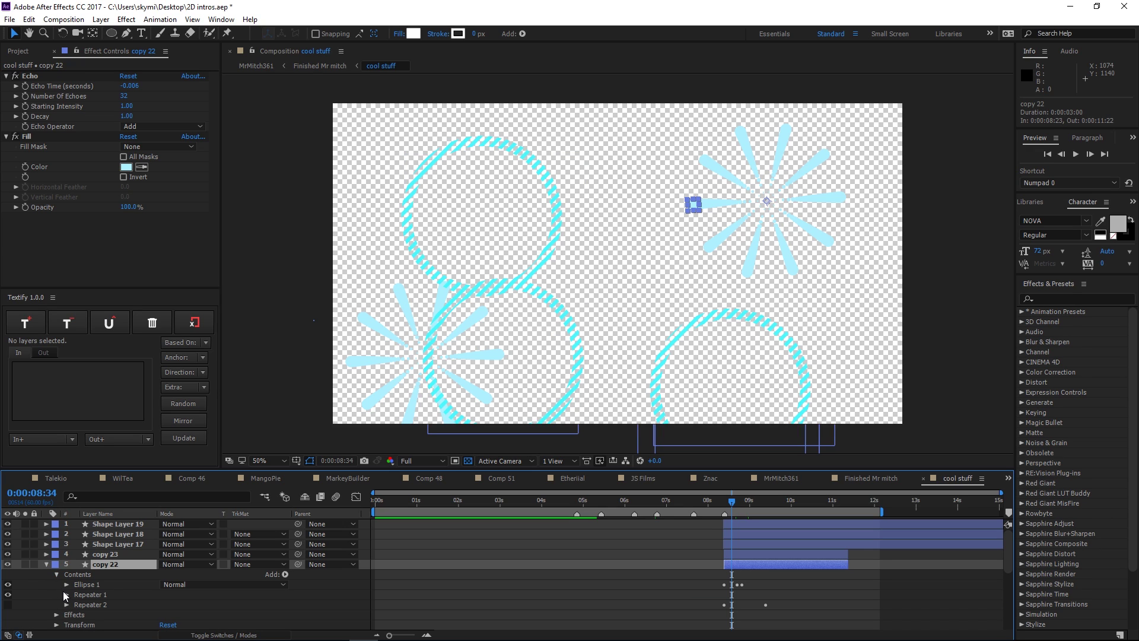
{"action": "left_click", "coordinate": [57, 575]}
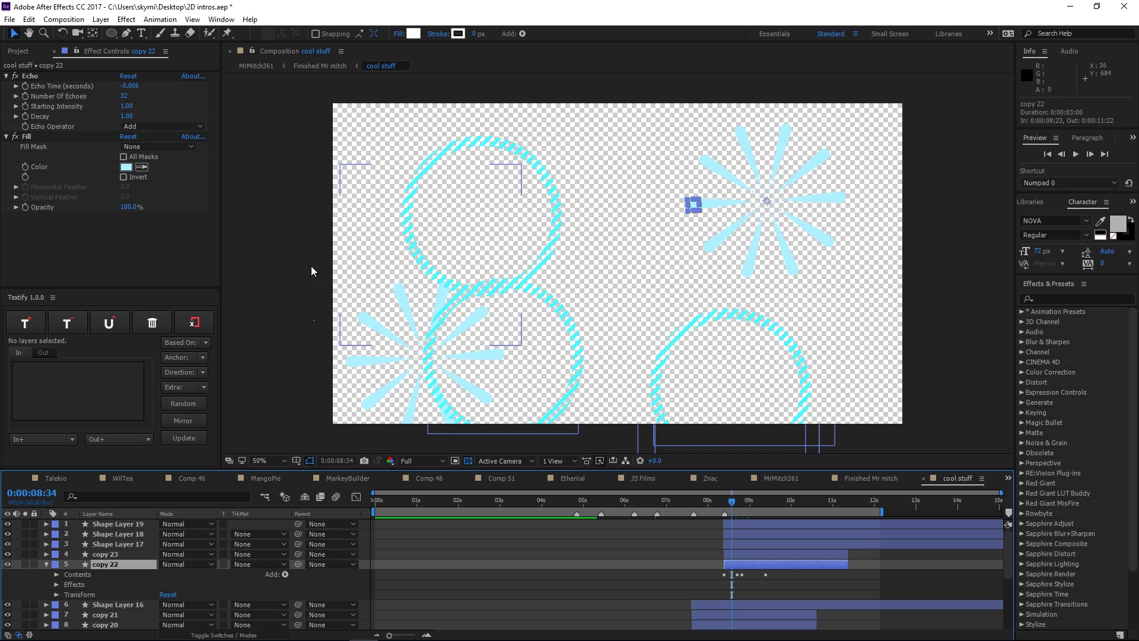
{"action": "left_click", "coordinate": [16, 76]}
{"action": "left_click", "coordinate": [15, 76]}
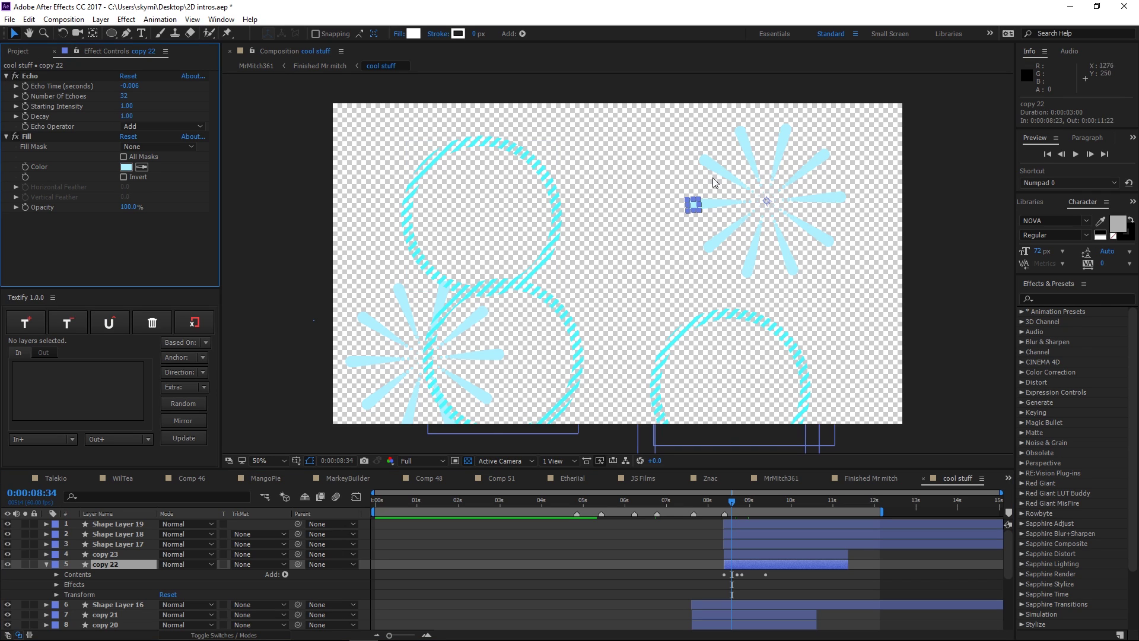
Expand the copy 22 layer's contents and compare the burst with its Echo and Fill effects disabled and re-enabled
{"action": "left_click", "coordinate": [16, 76]}
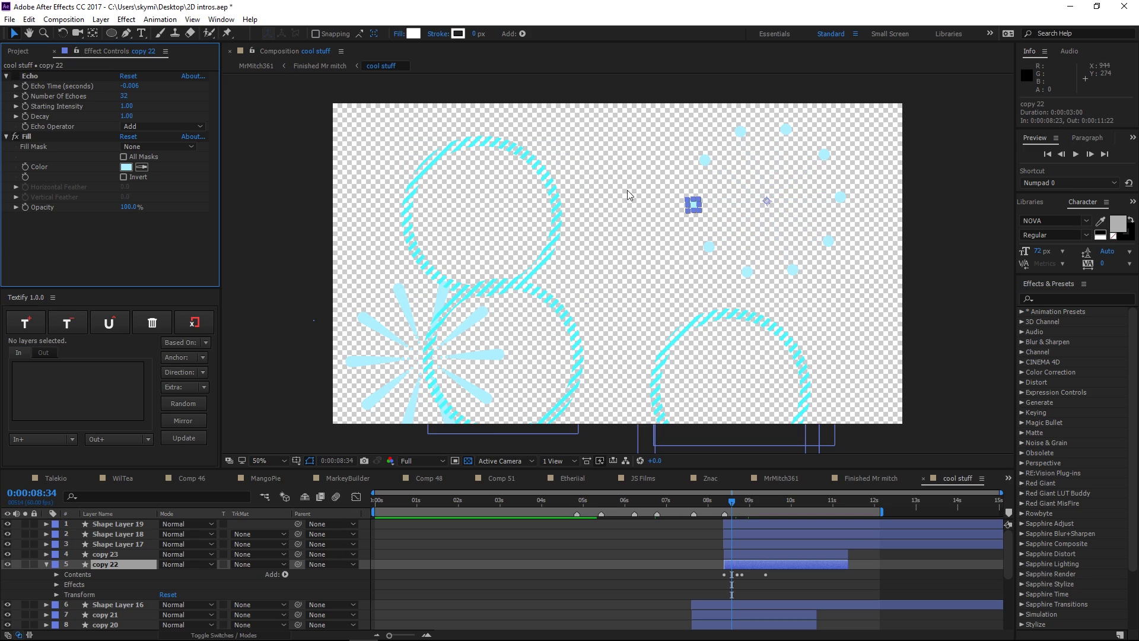
{"action": "left_click", "coordinate": [16, 76]}
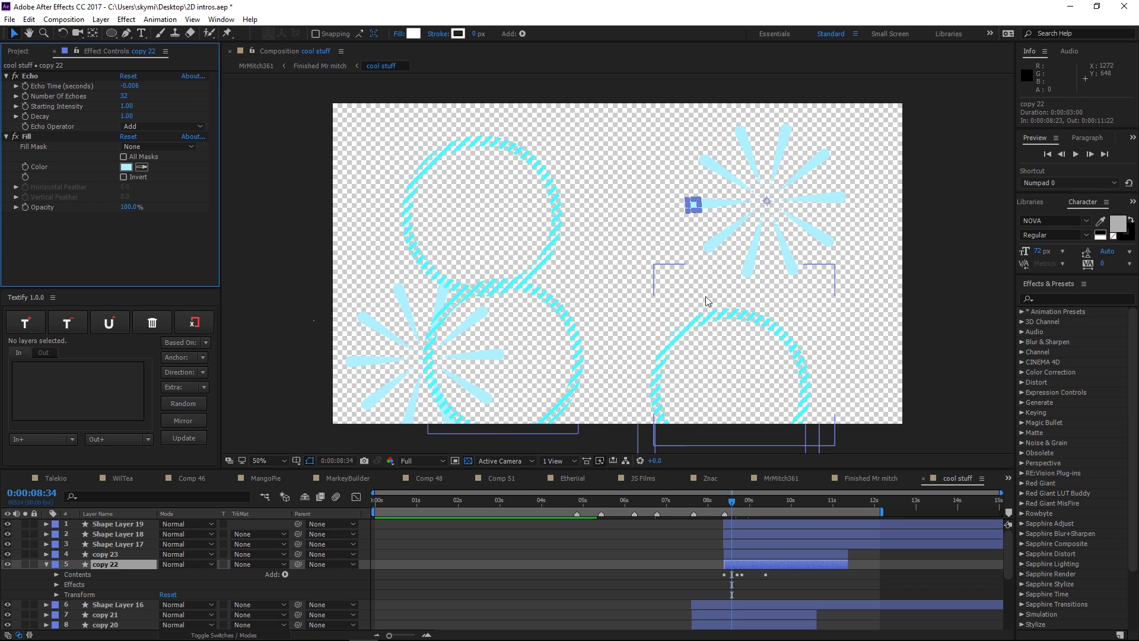
{"action": "left_click", "coordinate": [57, 575]}
{"action": "left_click", "coordinate": [57, 576]}
{"action": "left_click", "coordinate": [56, 575]}
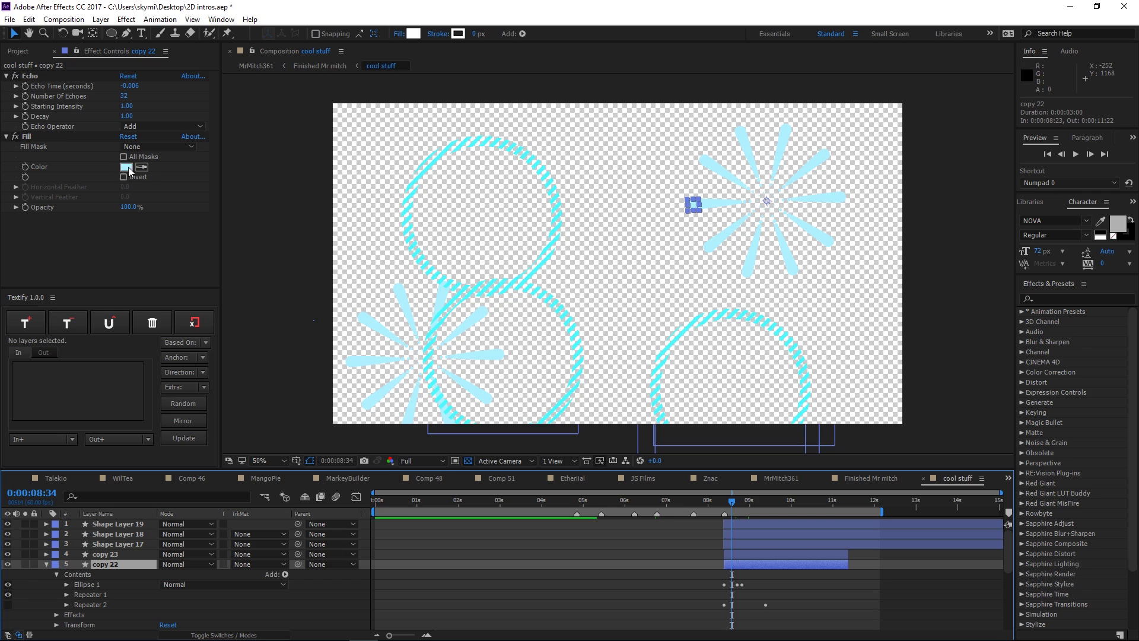
{"action": "left_click", "coordinate": [15, 137]}
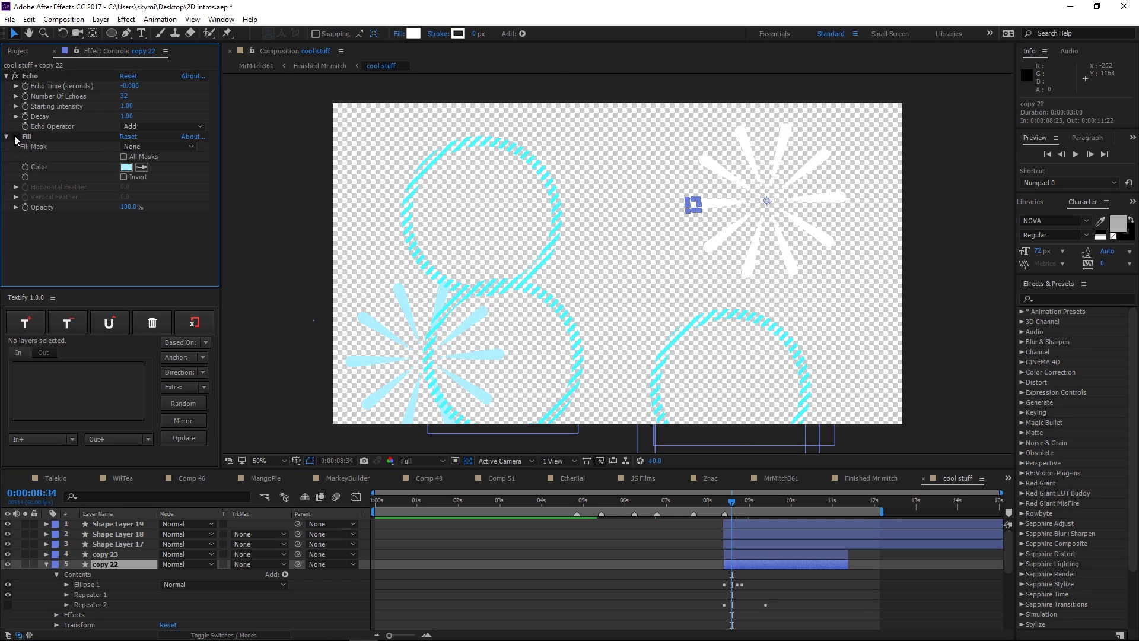
{"action": "left_click", "coordinate": [15, 137]}
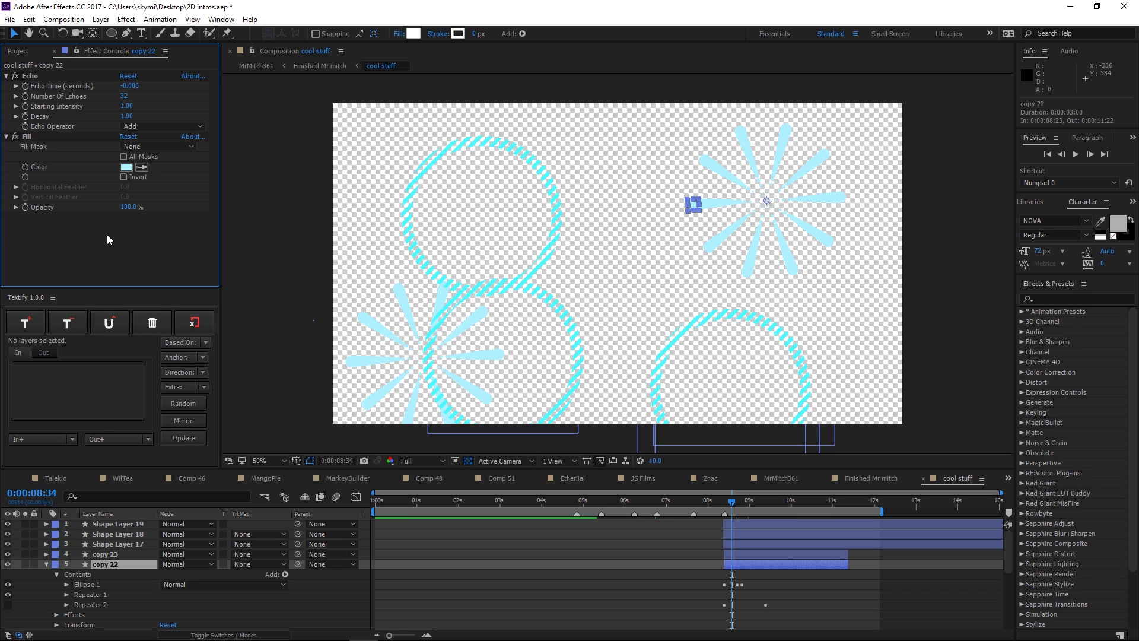
Expand Repeater 1 in the copy 22 layer together with its transform settings
{"action": "scroll", "coordinate": [35, 563], "scroll_direction": "down", "scroll_amount": 1}
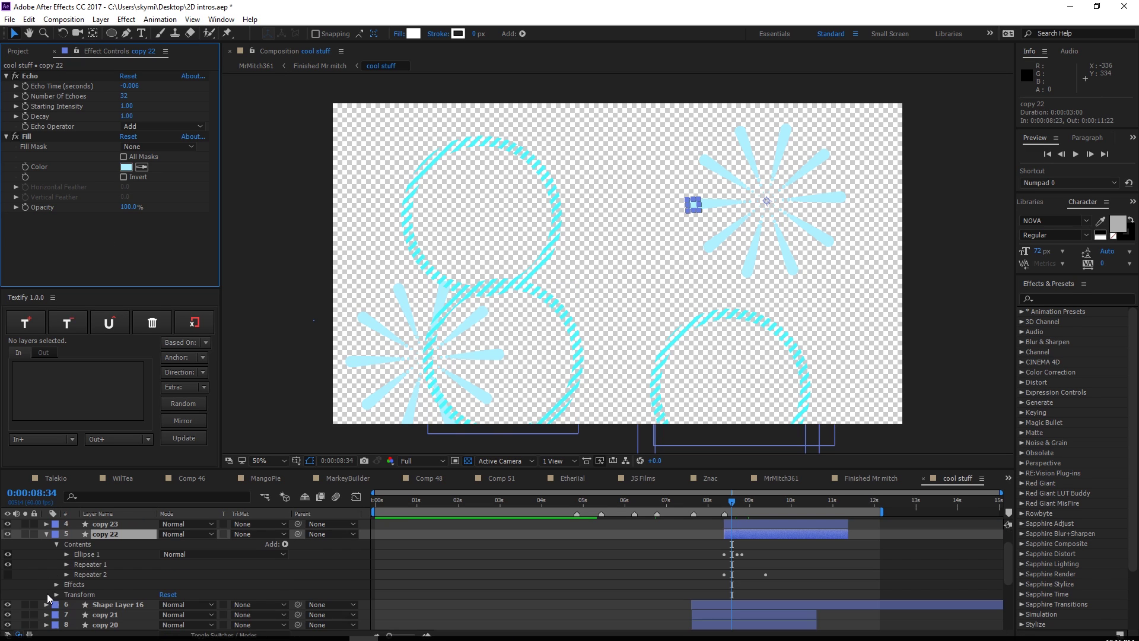
{"action": "left_click", "coordinate": [66, 564]}
{"action": "scroll", "coordinate": [66, 567], "scroll_direction": "down", "scroll_amount": 1}
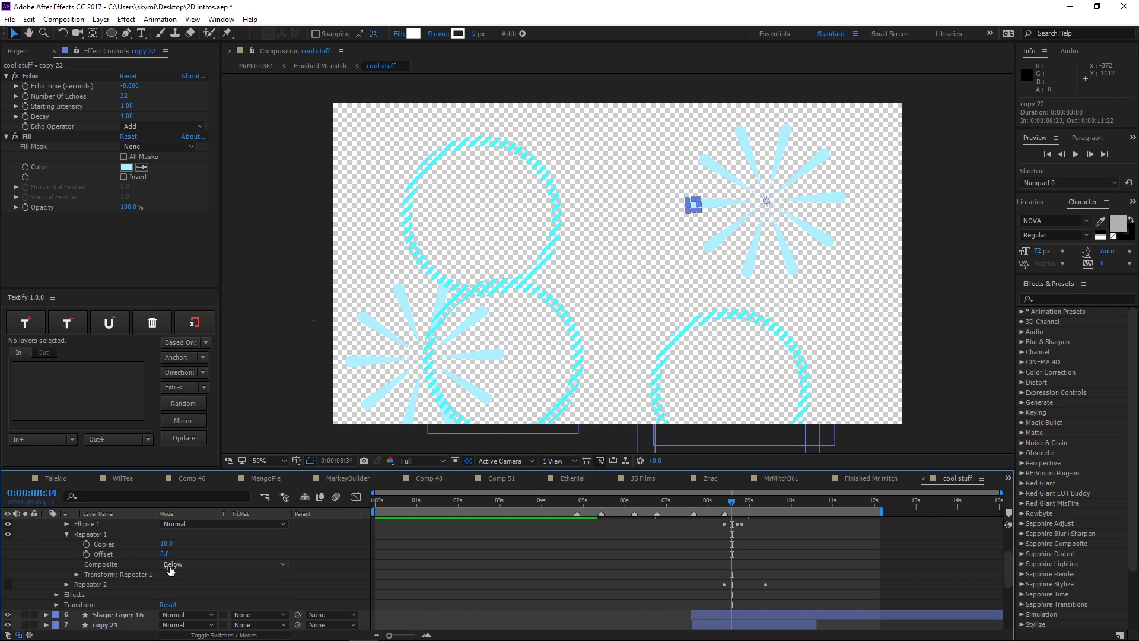
{"action": "left_click", "coordinate": [76, 574]}
{"action": "scroll", "coordinate": [79, 575], "scroll_direction": "down", "scroll_amount": 1}
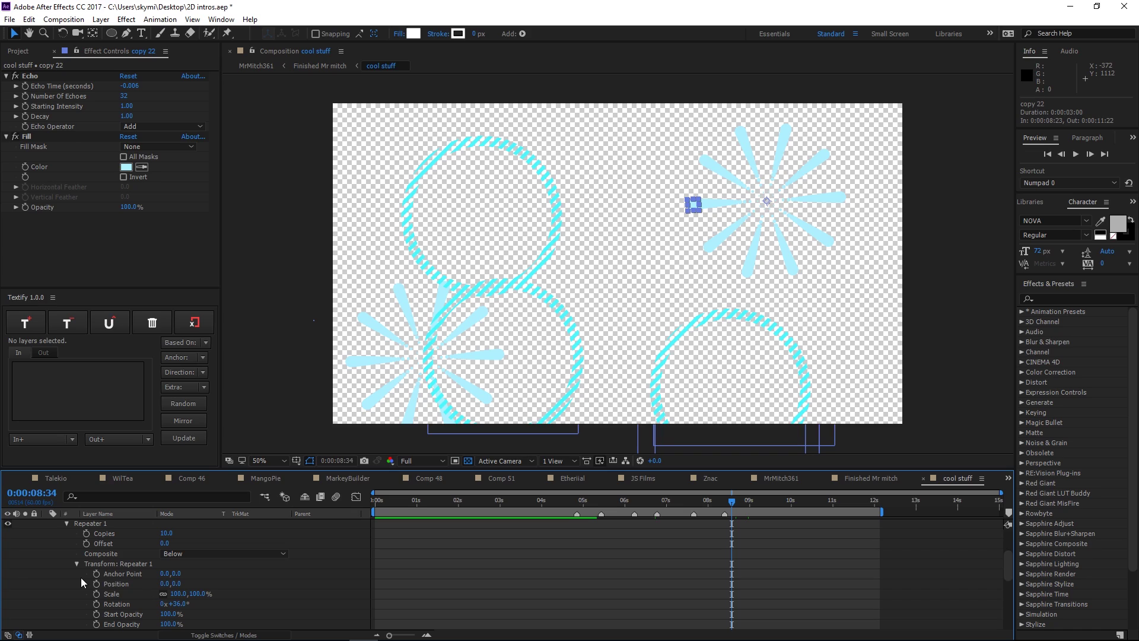
{"action": "scroll", "coordinate": [318, 564], "scroll_direction": "down", "scroll_amount": 1}
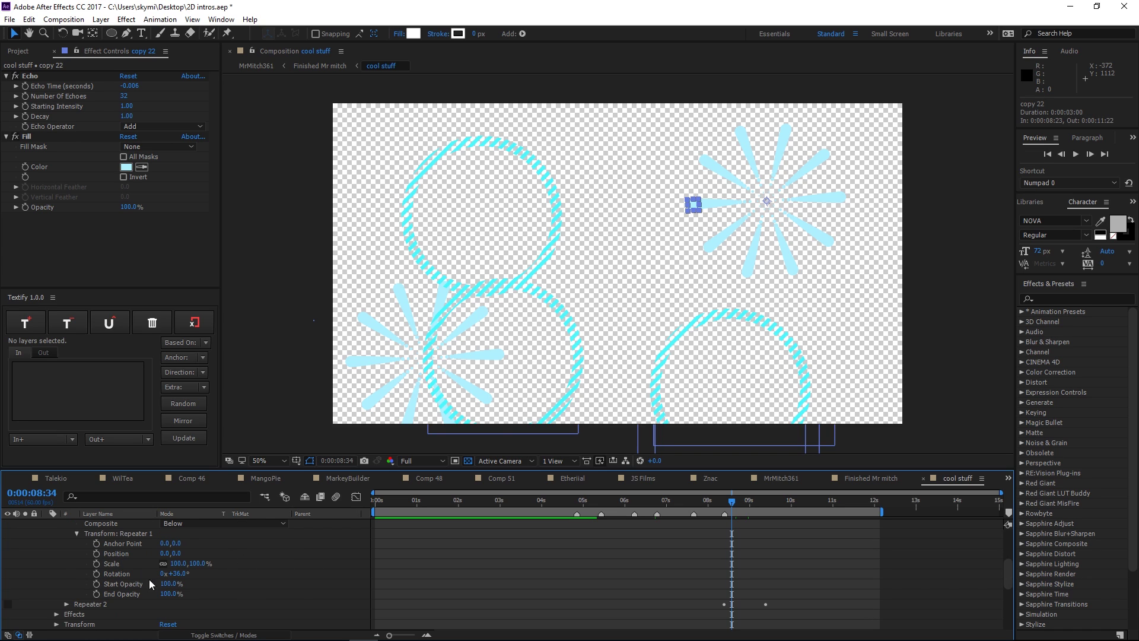
Try a different rotation in Repeater 1's transform on copy 22 and undo the change
{"action": "left_click_drag", "start_coordinate": [186, 575], "coordinate": [215, 585]}
{"action": "key", "text": "ctrl+z"}
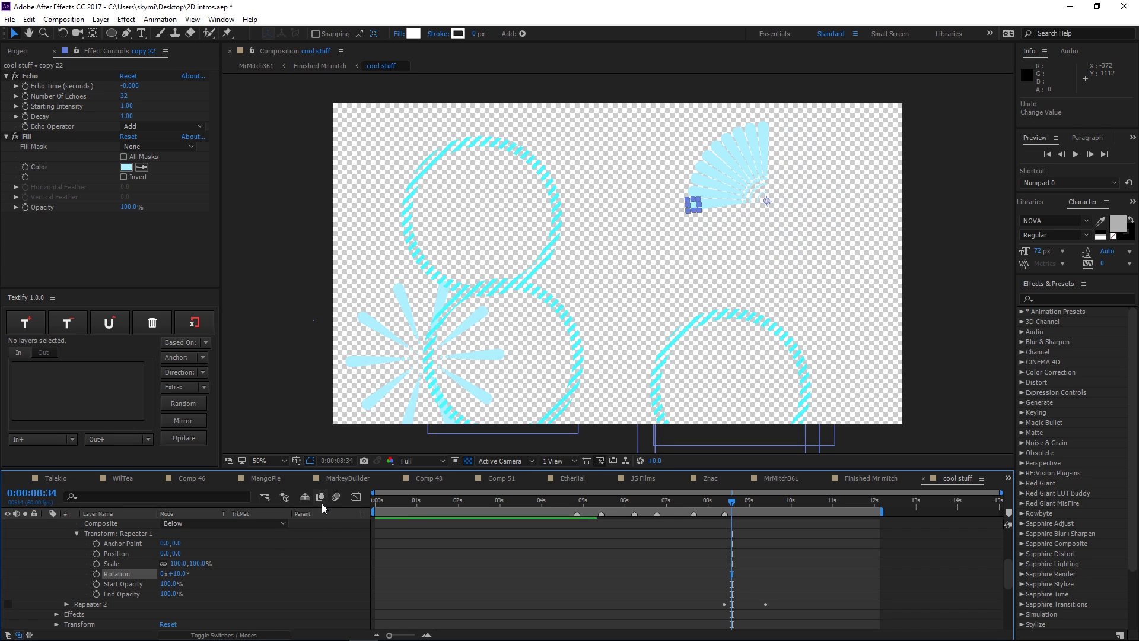
{"action": "key", "text": "ctrl+z"}
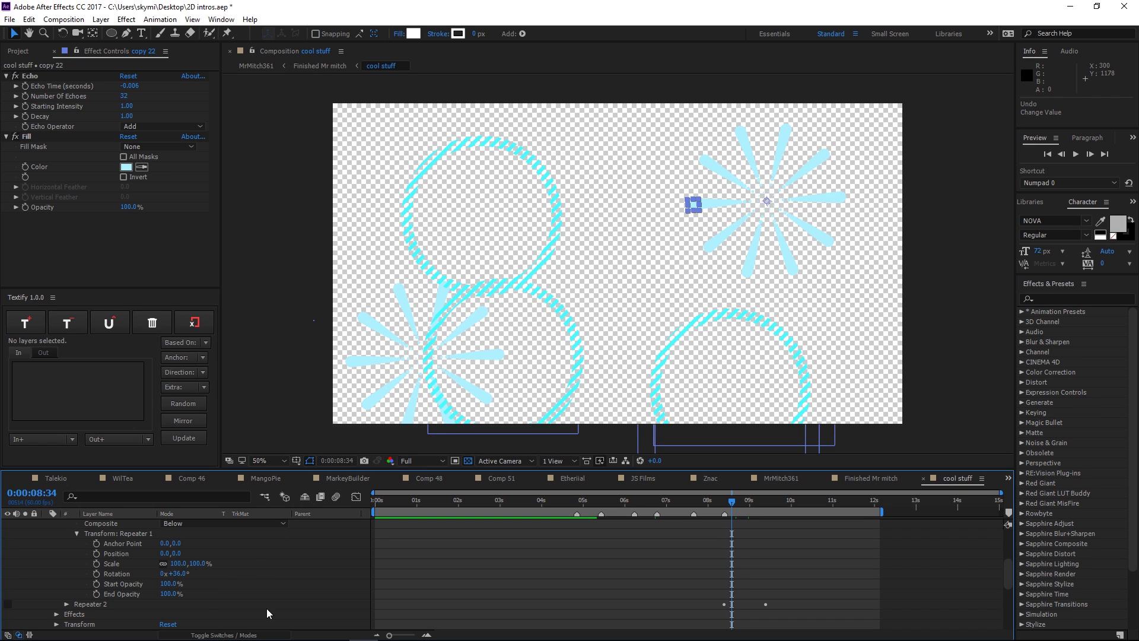
Collapse the copy 22 layer and move the current time back to 0:00:06:22
{"action": "scroll", "coordinate": [207, 603], "scroll_direction": "up", "scroll_amount": 1}
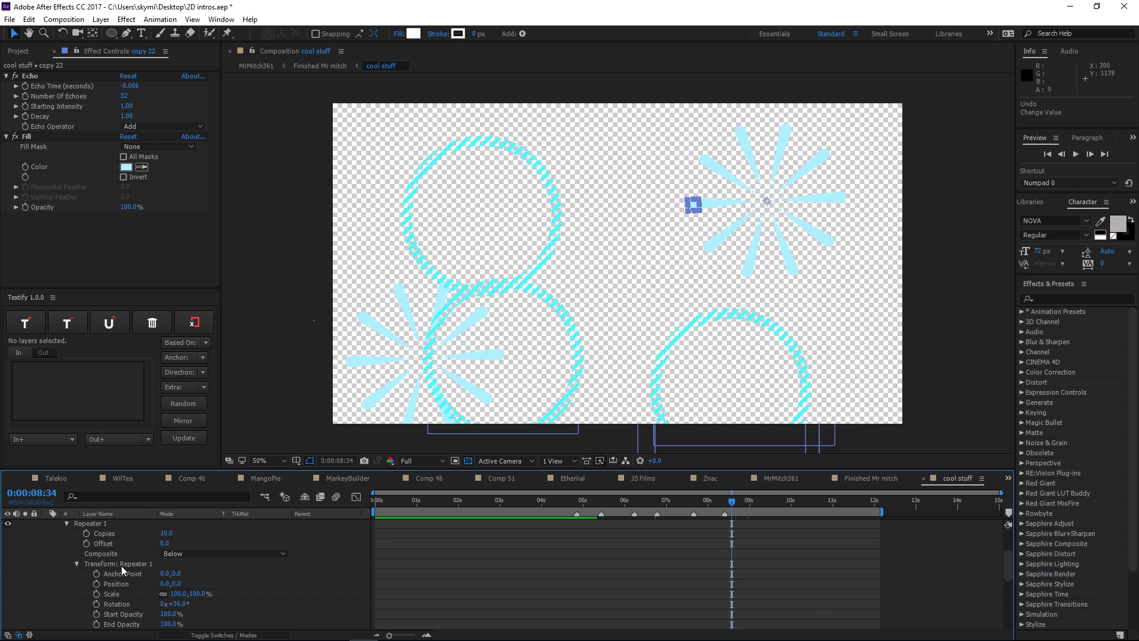
{"action": "scroll", "coordinate": [123, 574], "scroll_direction": "up", "scroll_amount": 3}
{"action": "scroll", "coordinate": [104, 569], "scroll_direction": "down", "scroll_amount": 2}
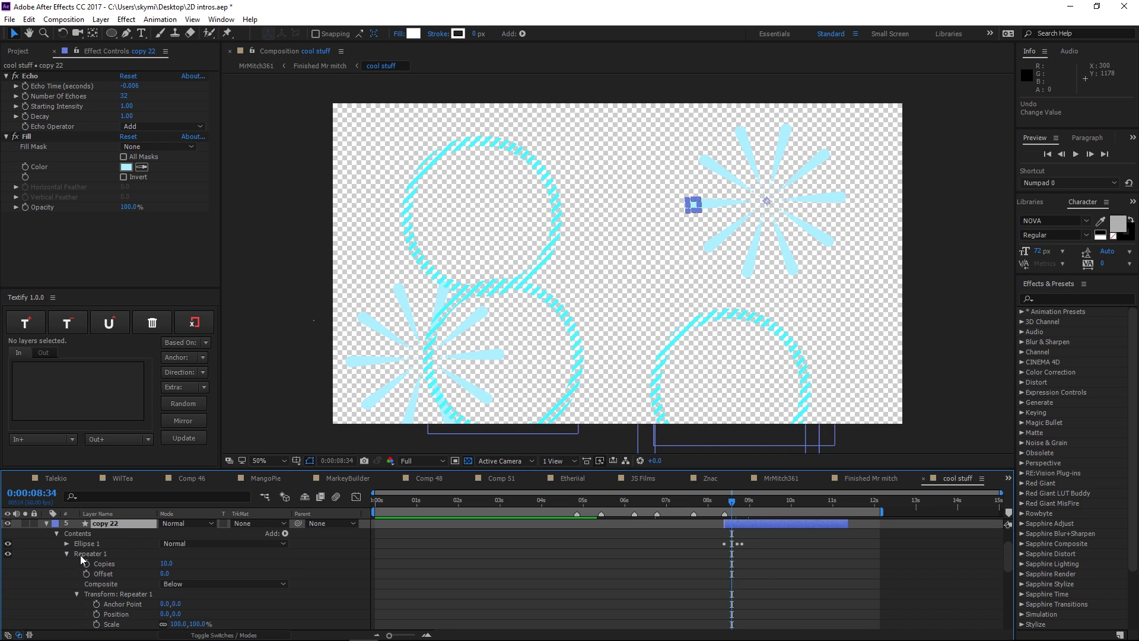
{"action": "left_click", "coordinate": [46, 524]}
{"action": "scroll", "coordinate": [564, 565], "scroll_direction": "down", "scroll_amount": 2}
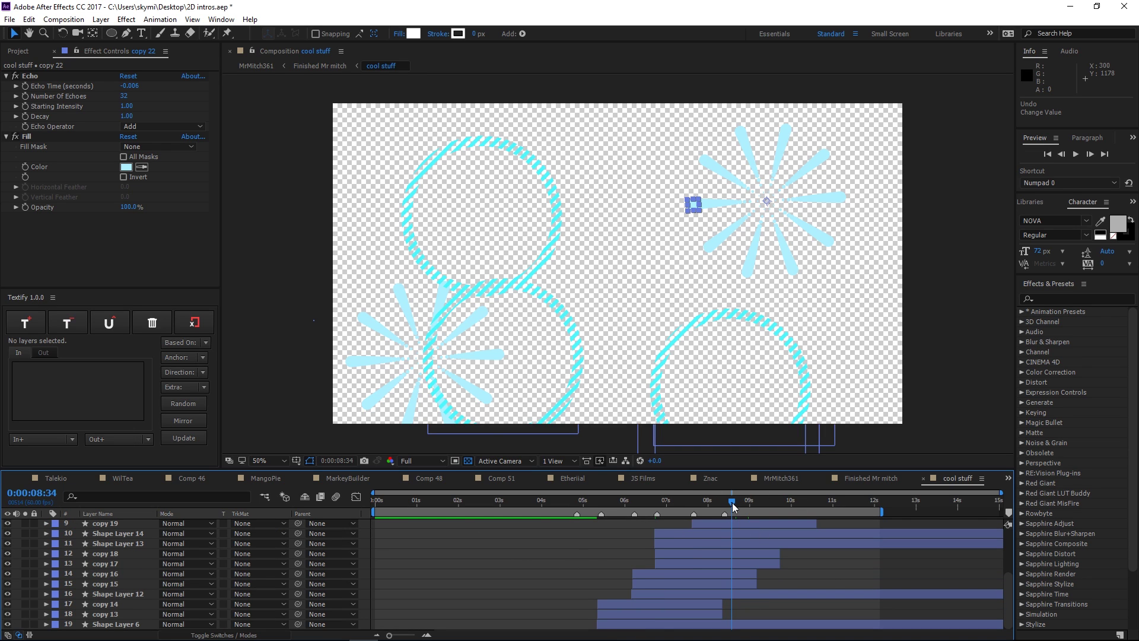
{"action": "left_click_drag", "start_coordinate": [732, 503], "coordinate": [642, 505]}
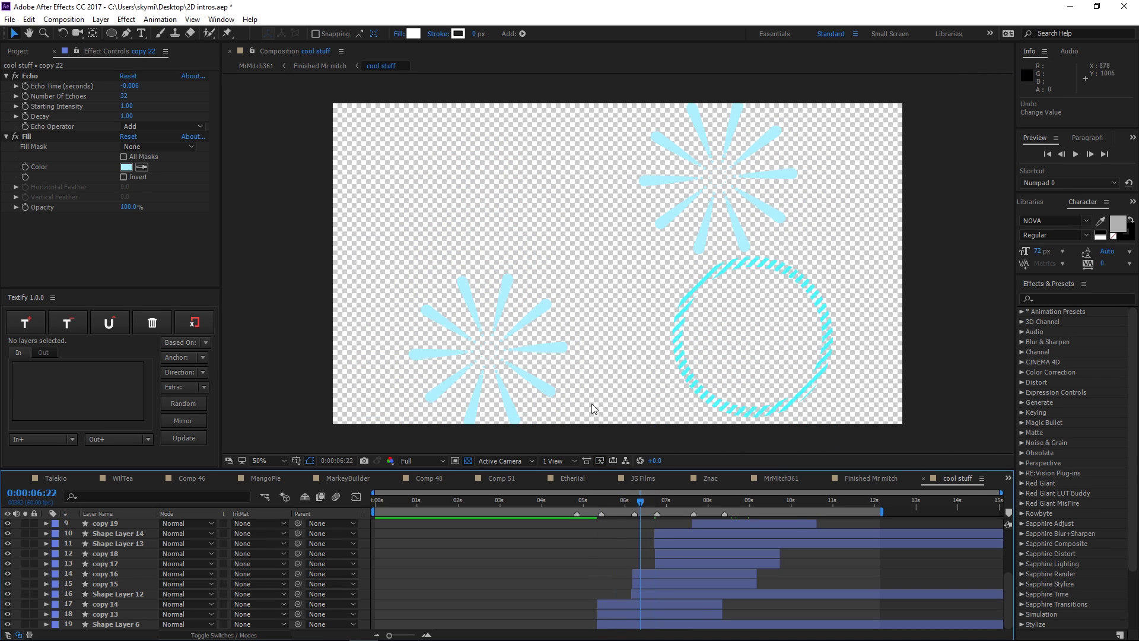
Open the Finished Mr mitch composition and compare the image with the Color Grade layer's 4-Color Gradient disabled and re-enabled
{"action": "left_click", "coordinate": [923, 479]}
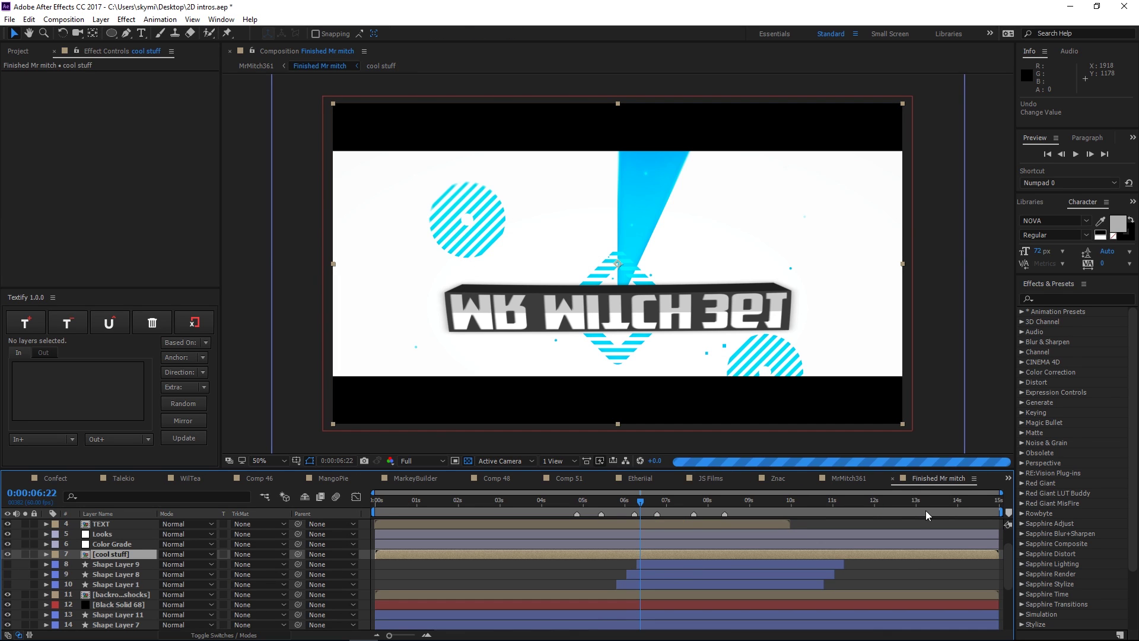
{"action": "scroll", "coordinate": [121, 574], "scroll_direction": "up", "scroll_amount": 2}
{"action": "left_click", "coordinate": [110, 574]}
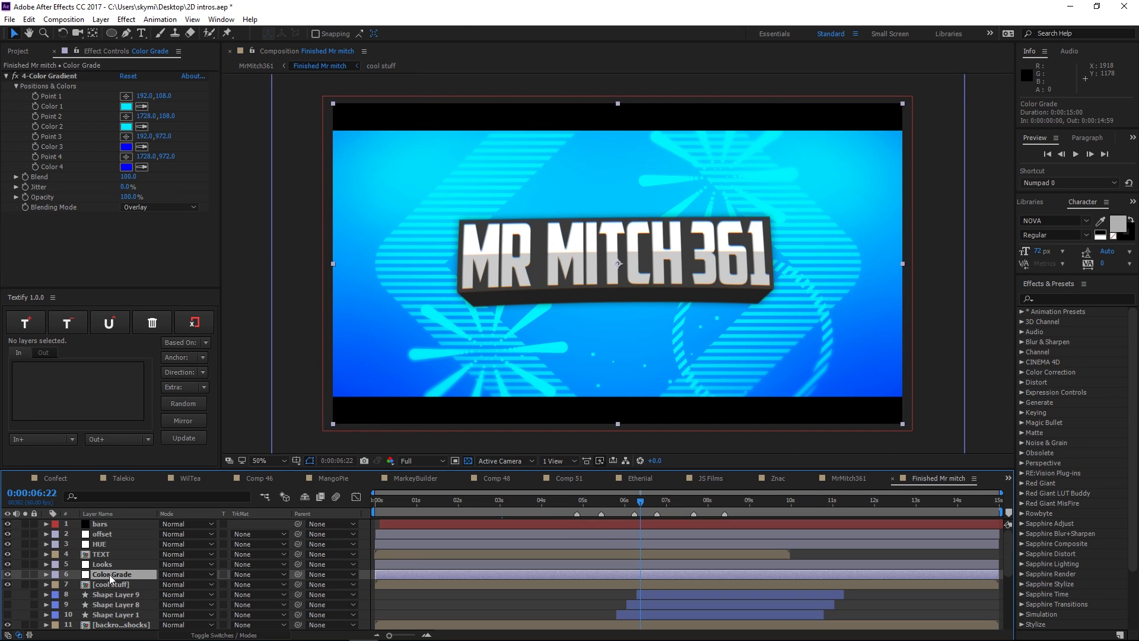
{"action": "left_click", "coordinate": [16, 76]}
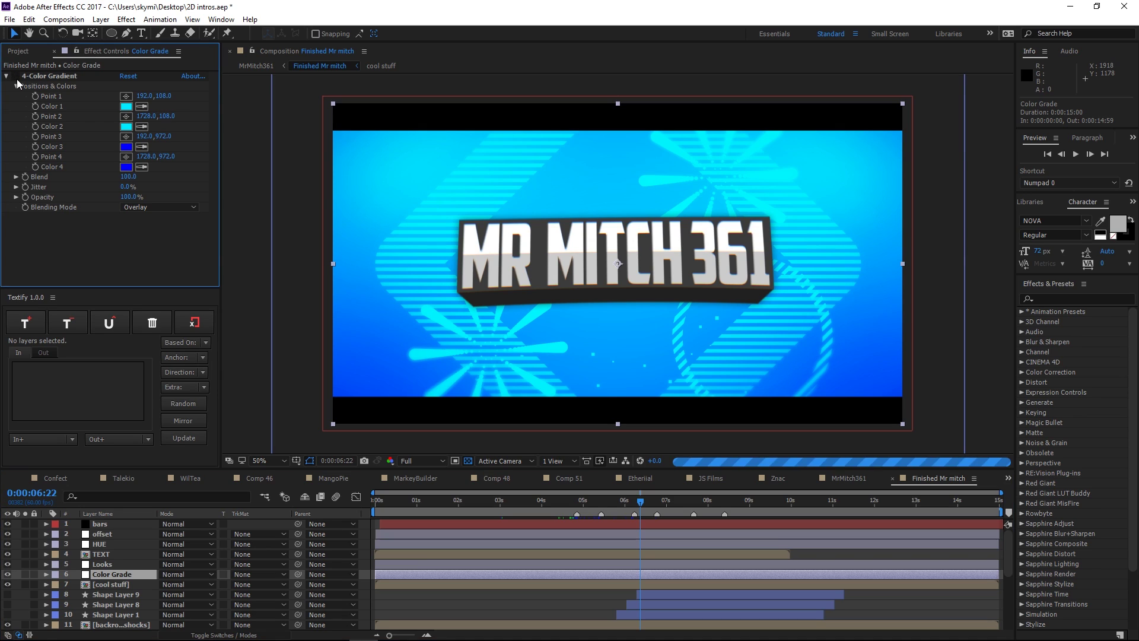
{"action": "left_click", "coordinate": [15, 77]}
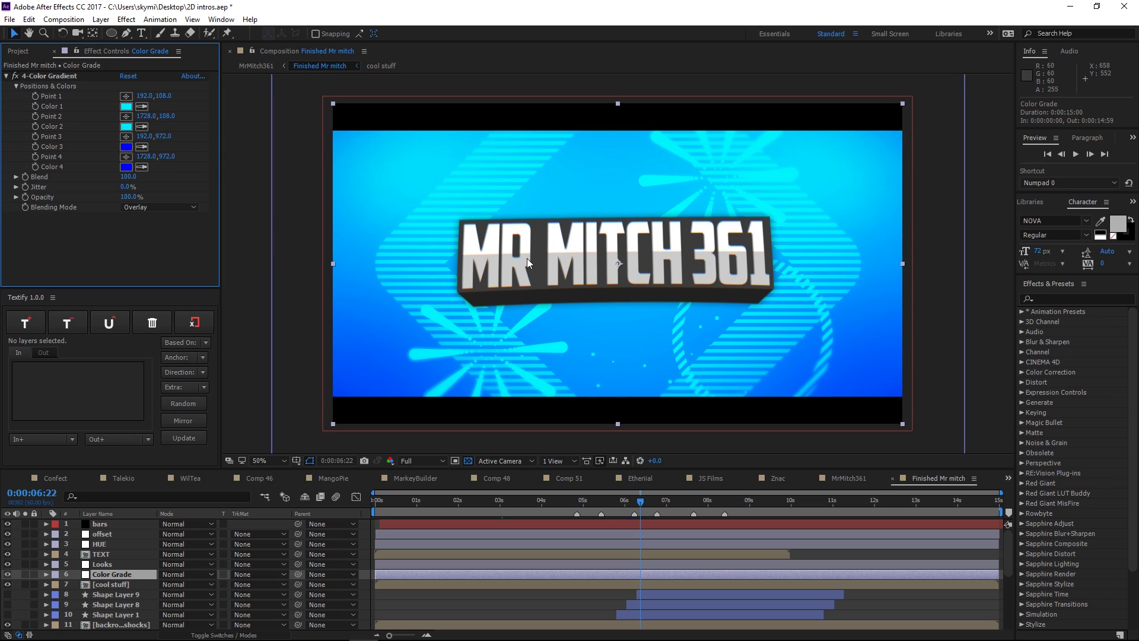
{"action": "left_click", "coordinate": [18, 76]}
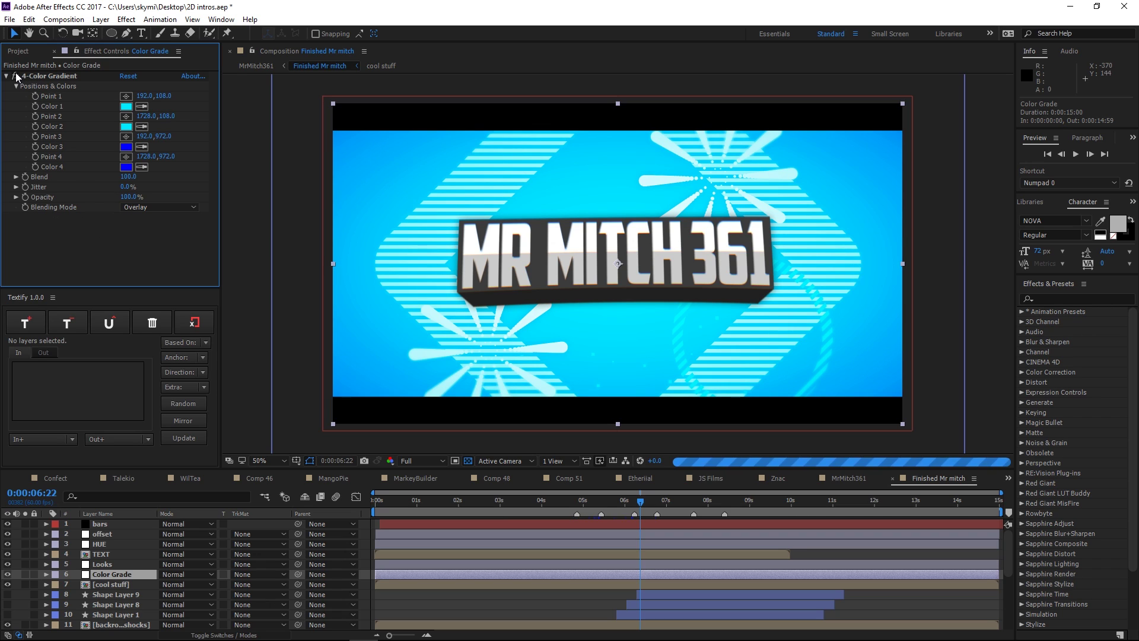
{"action": "left_click", "coordinate": [18, 76]}
{"action": "left_click", "coordinate": [16, 75]}
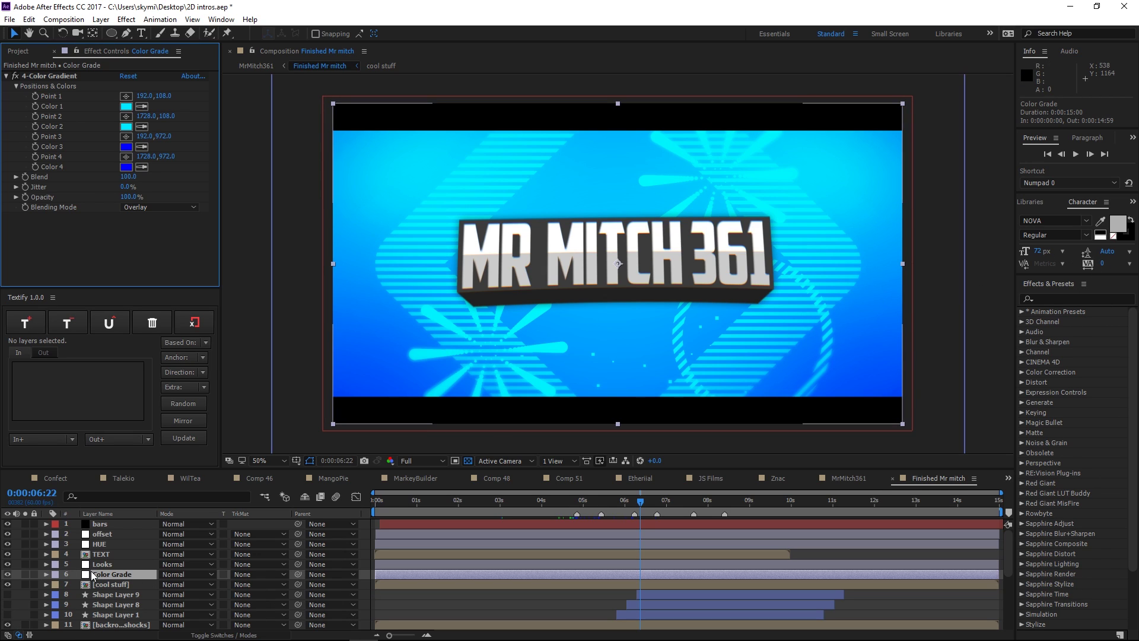
{"action": "right_click", "coordinate": [370, 588]}
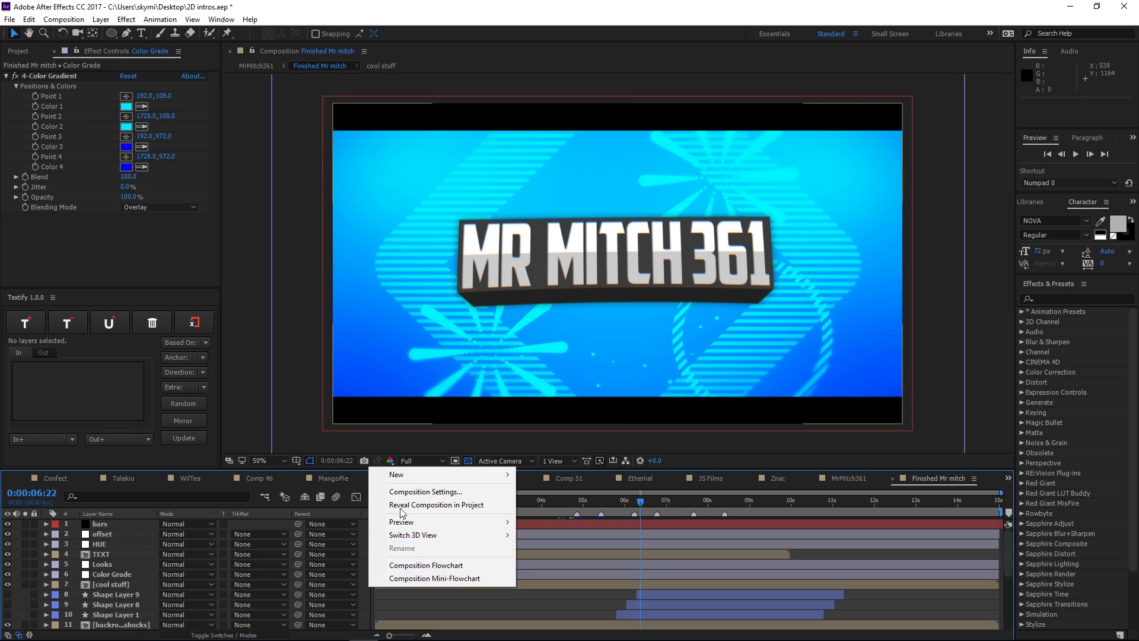
{"action": "mouse_move", "coordinate": [397, 475]}
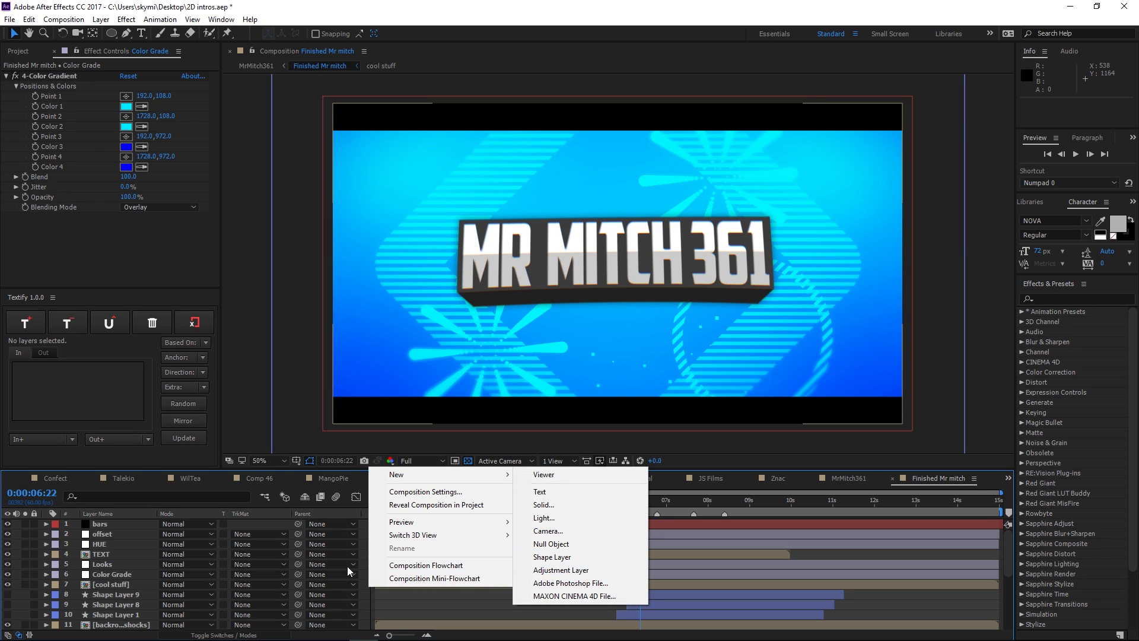
{"action": "left_click", "coordinate": [374, 611]}
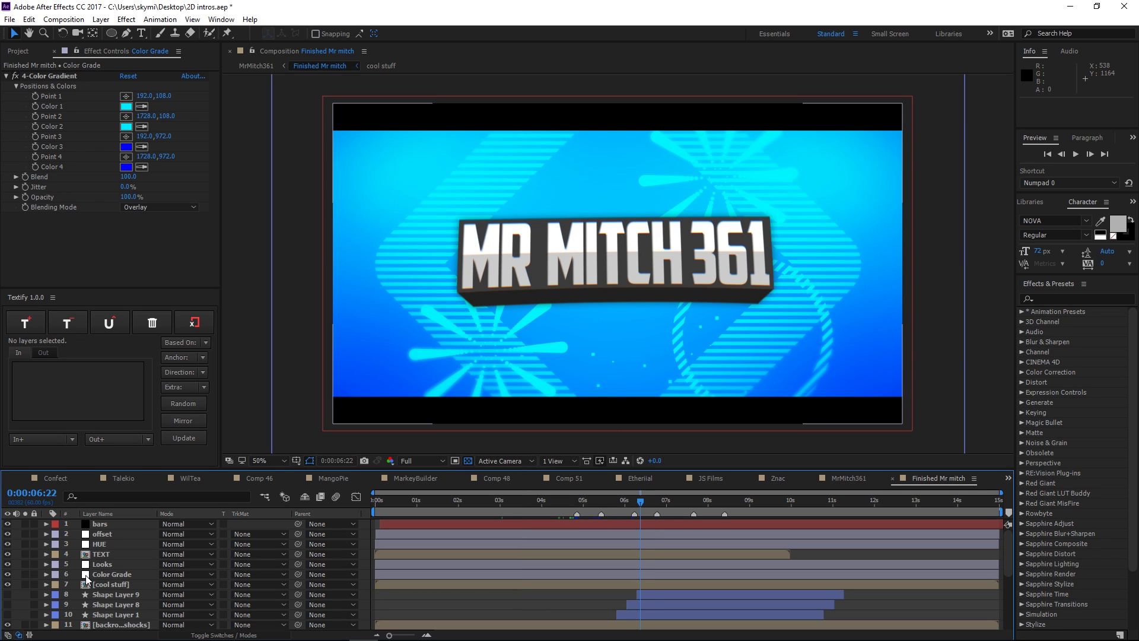
Select the Looks layer and compare the image with its Looks effect disabled and re-enabled
{"action": "left_click", "coordinate": [98, 565]}
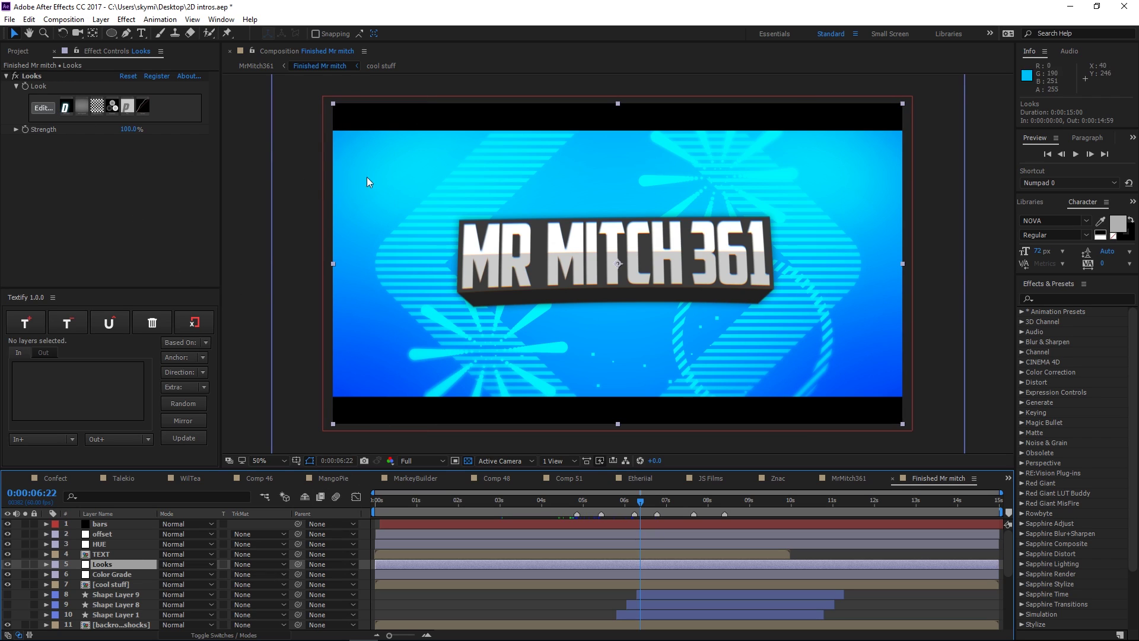
{"action": "left_click", "coordinate": [15, 78]}
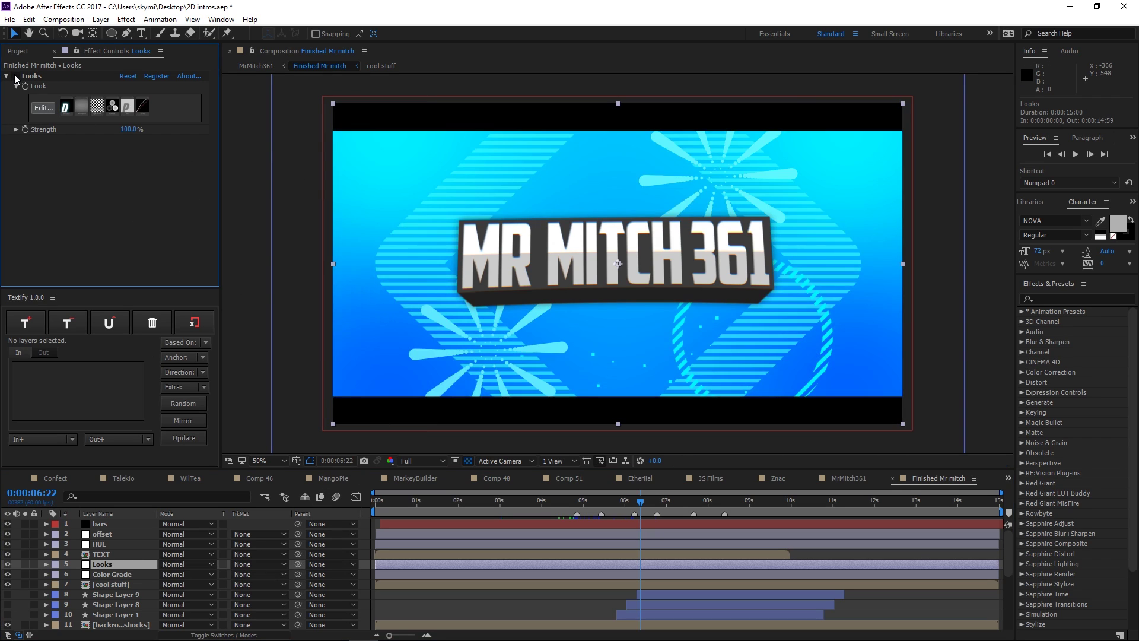
{"action": "left_click", "coordinate": [15, 77]}
{"action": "left_click", "coordinate": [15, 77]}
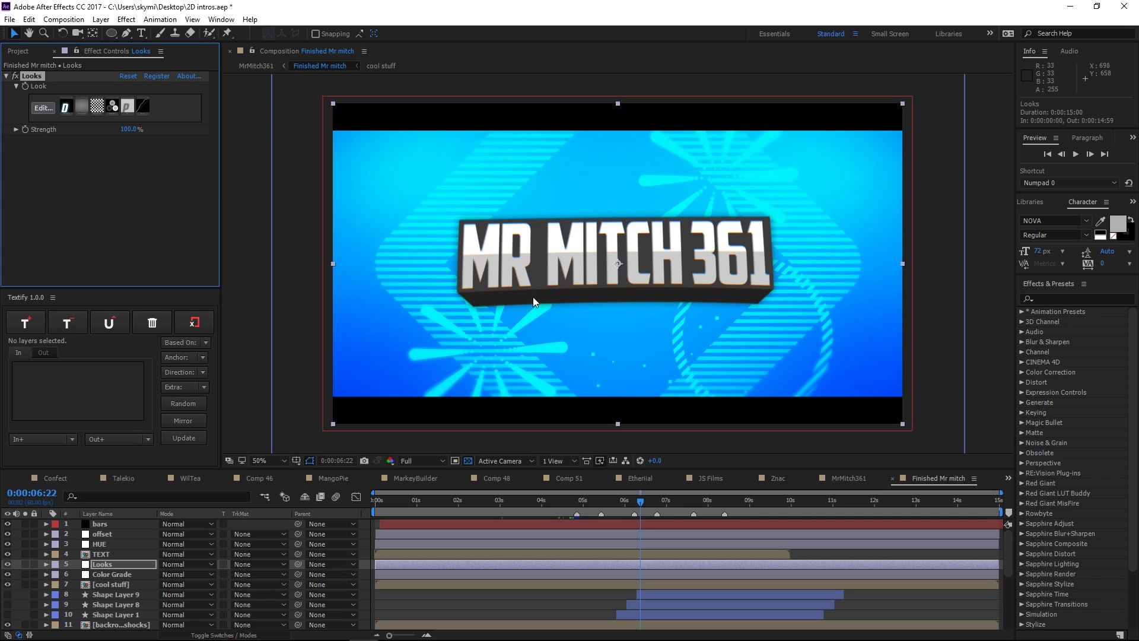
{"action": "left_click", "coordinate": [70, 198]}
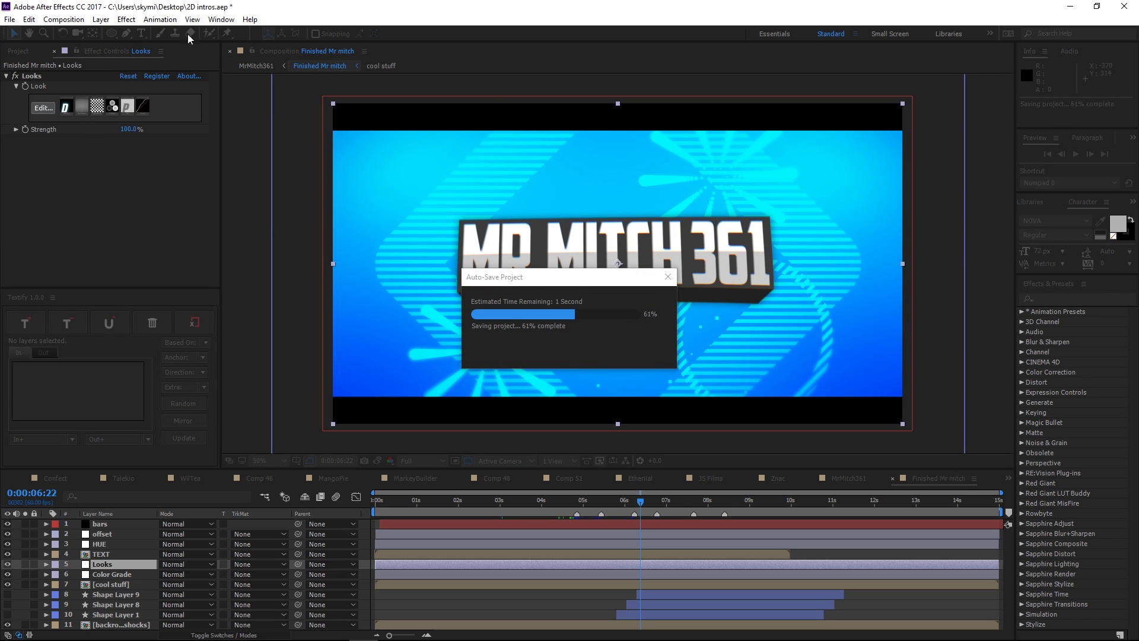
Open the Looks effect's editor, maximize it, and view the settings of the Diffusion and Lens Vignette tools
{"action": "left_click", "coordinate": [39, 108]}
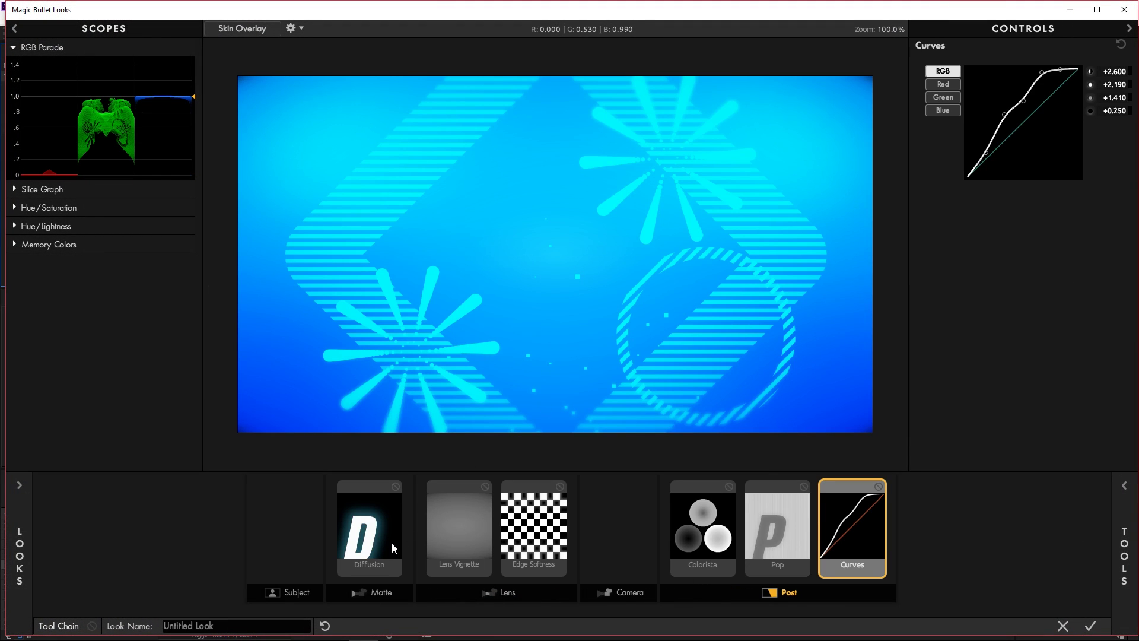
{"action": "left_click", "coordinate": [374, 536]}
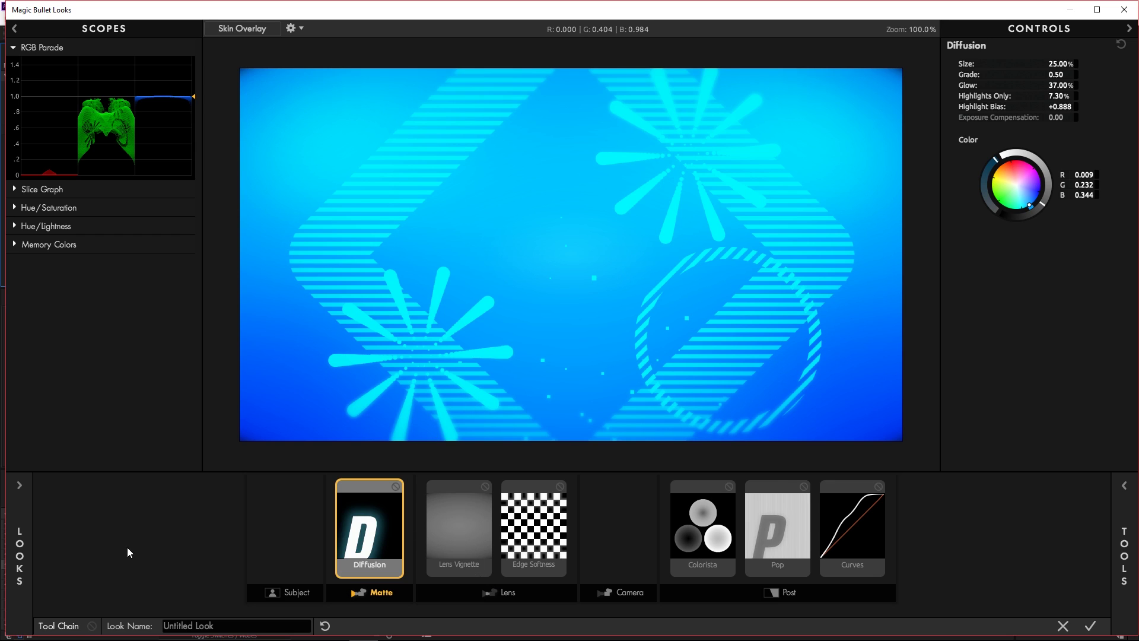
{"action": "double_click", "coordinate": [103, 12]}
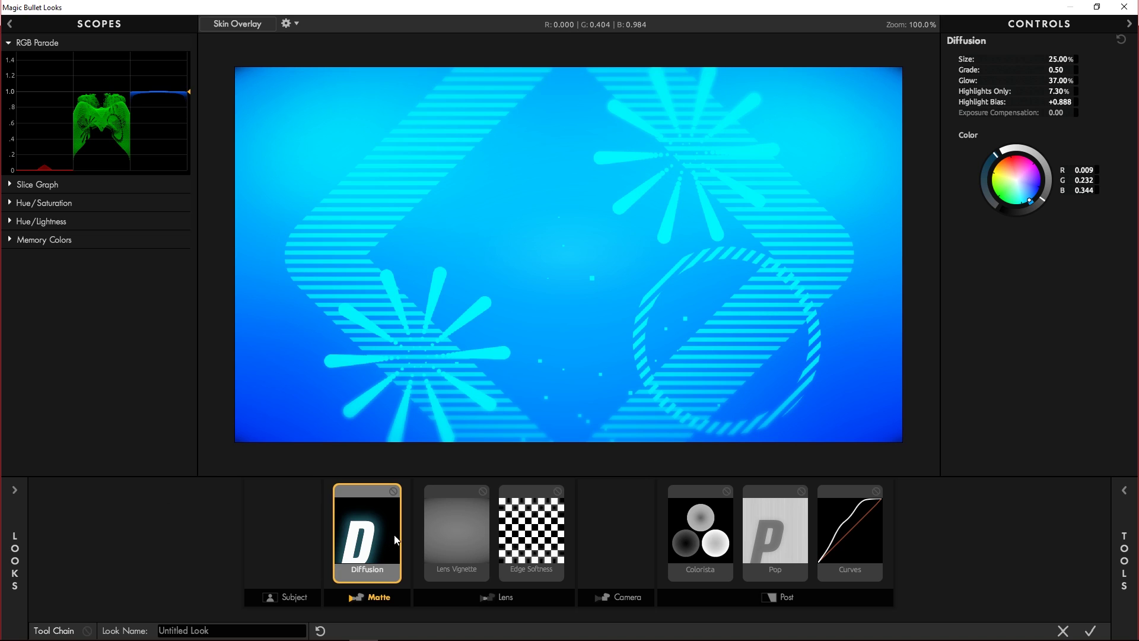
{"action": "left_click", "coordinate": [478, 541]}
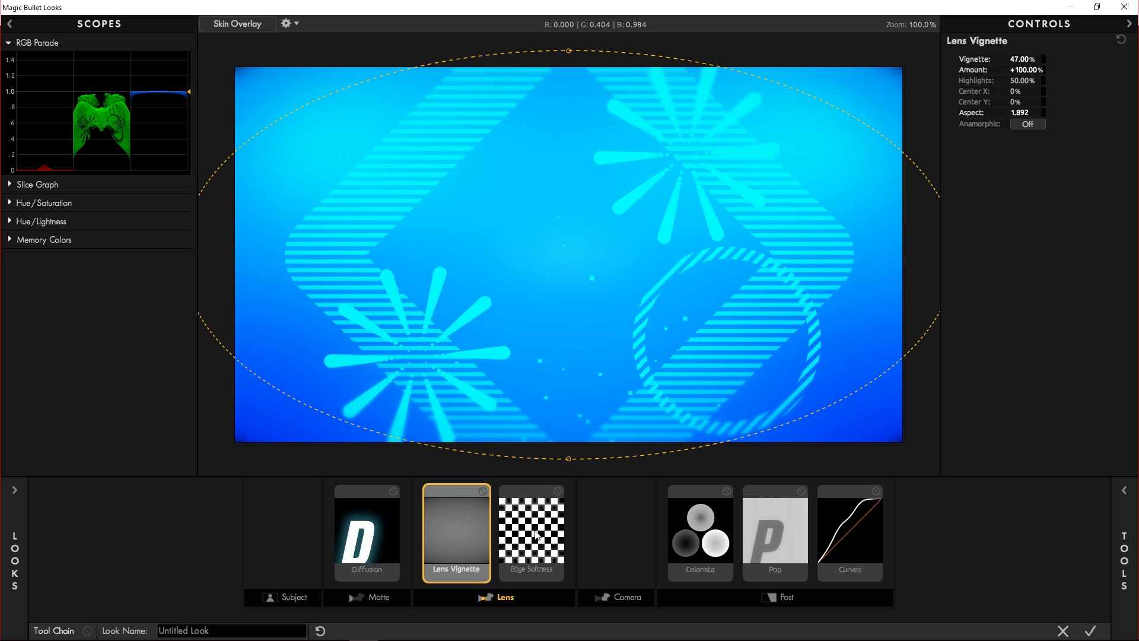
View the Edge Softness settings and compare the preview with that tool disabled and re-enabled
{"action": "left_click", "coordinate": [521, 547]}
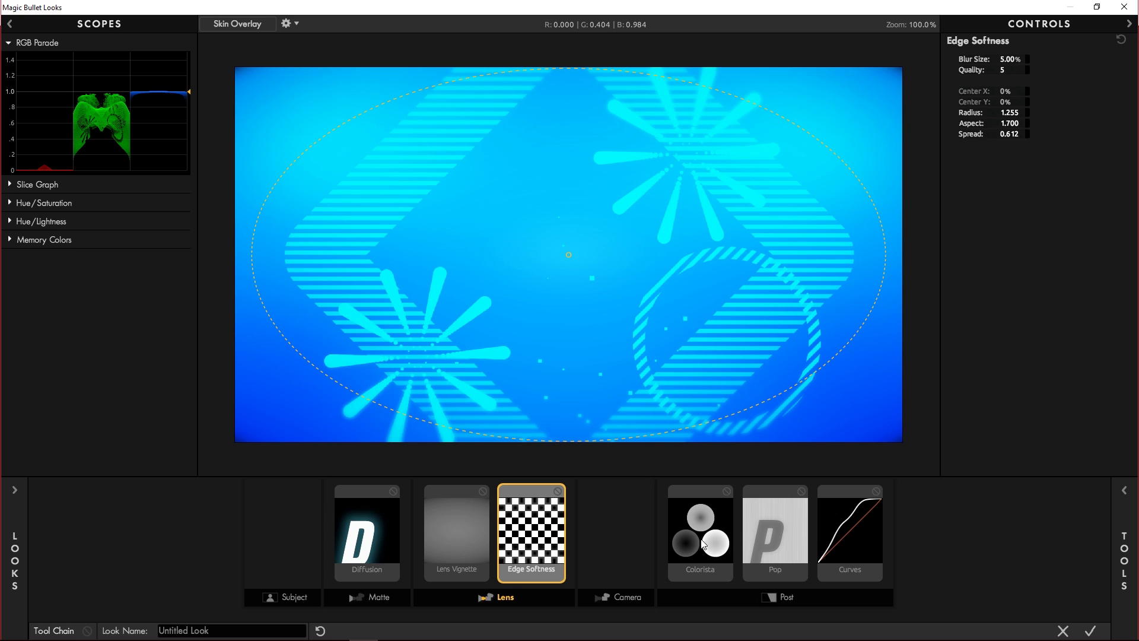
{"action": "left_click", "coordinate": [557, 491]}
{"action": "left_click", "coordinate": [556, 491]}
{"action": "left_click", "coordinate": [557, 491]}
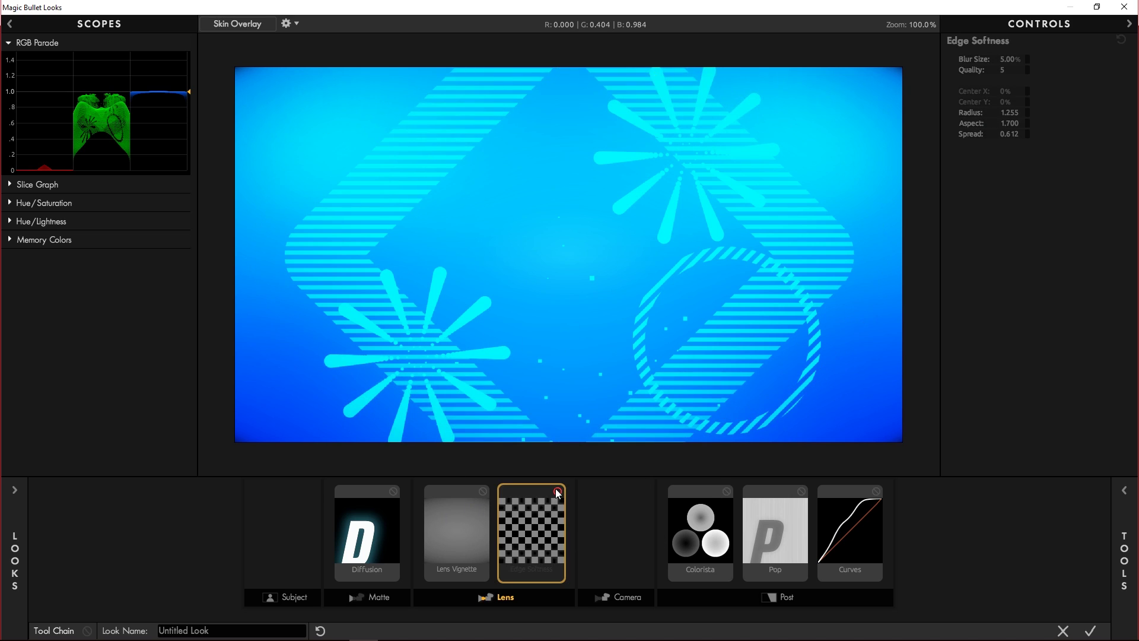
{"action": "left_click", "coordinate": [556, 490]}
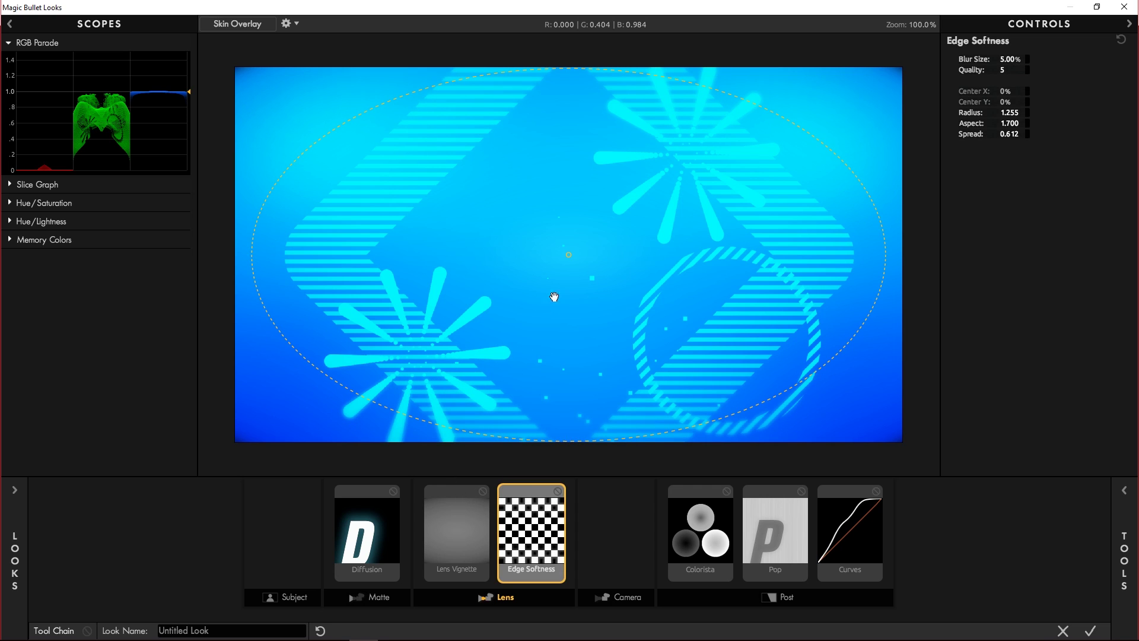
View the Lens Vignette settings and compare the preview with that tool disabled and re-enabled
{"action": "left_click", "coordinate": [483, 492]}
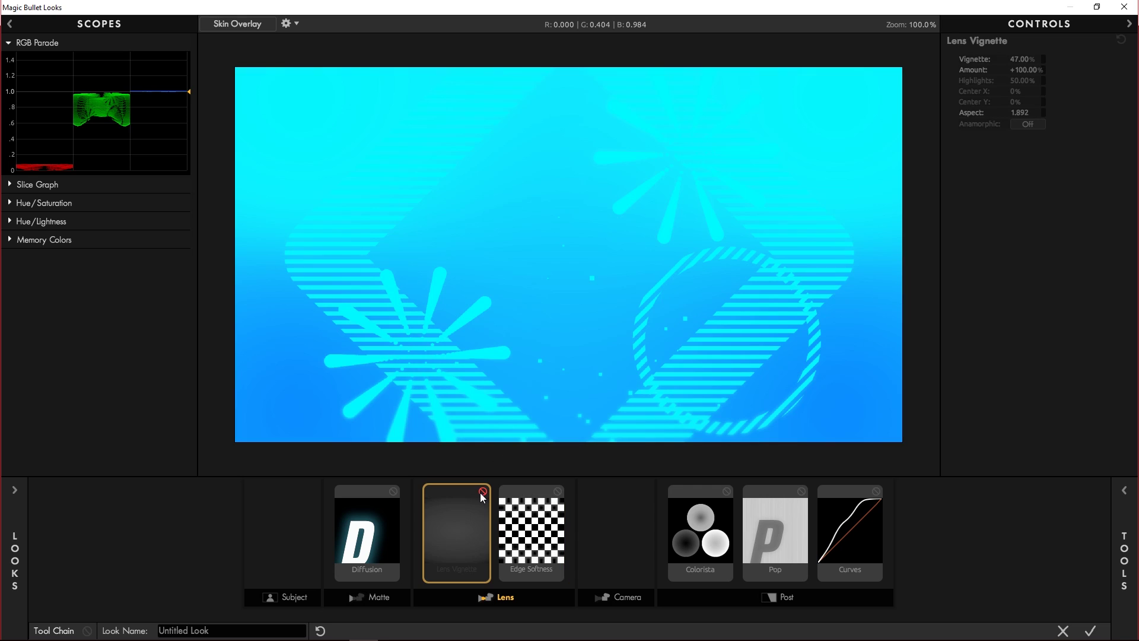
{"action": "left_click", "coordinate": [484, 493]}
{"action": "left_click", "coordinate": [483, 492]}
{"action": "left_click", "coordinate": [484, 492]}
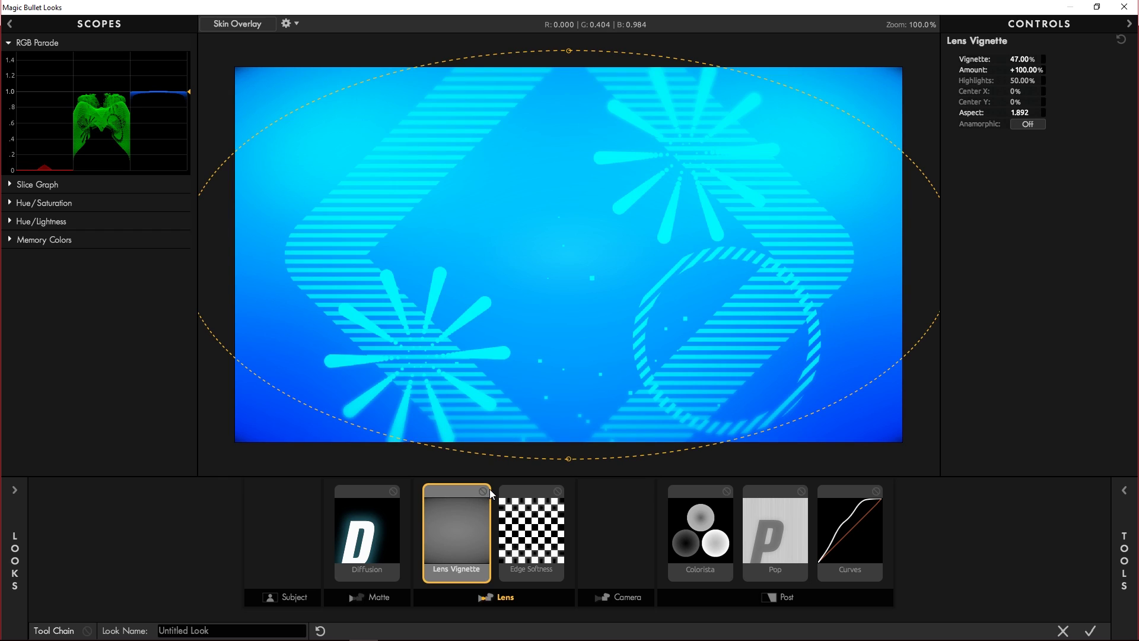
{"action": "left_click", "coordinate": [489, 489]}
{"action": "left_click", "coordinate": [489, 490]}
Compare the preview with the Diffusion tool disabled and re-enabled
{"action": "left_click", "coordinate": [393, 492]}
{"action": "left_click", "coordinate": [393, 492]}
{"action": "left_click", "coordinate": [394, 492]}
{"action": "left_click", "coordinate": [394, 492]}
{"action": "left_click", "coordinate": [394, 492]}
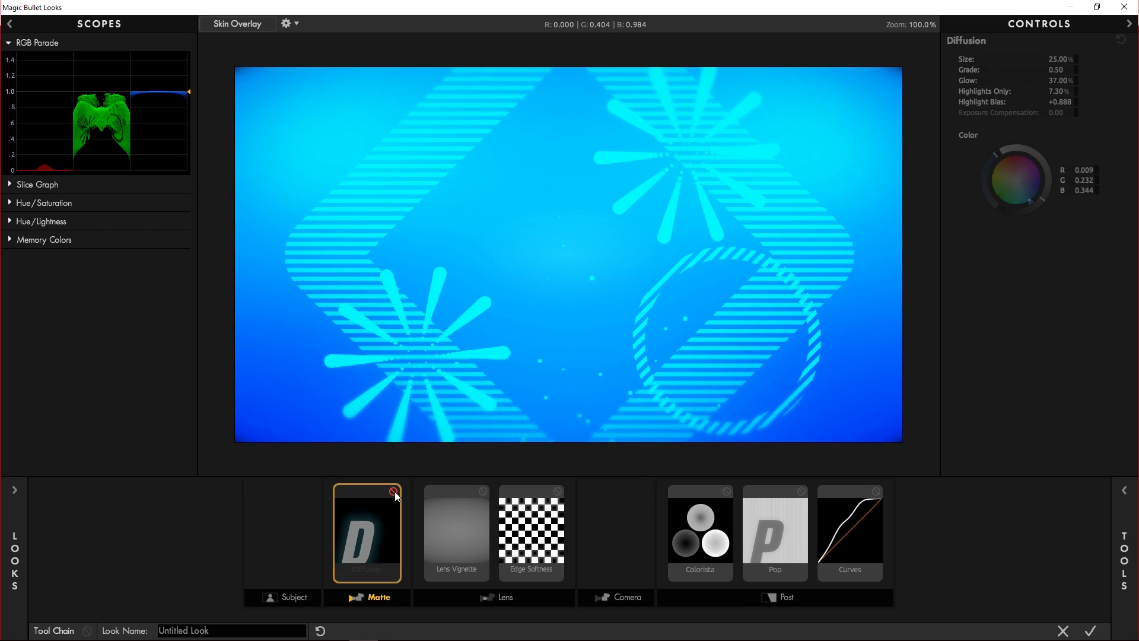
{"action": "left_click", "coordinate": [393, 491]}
View the Colorista settings and compare the preview with that tool disabled and re-enabled
{"action": "left_click", "coordinate": [720, 506]}
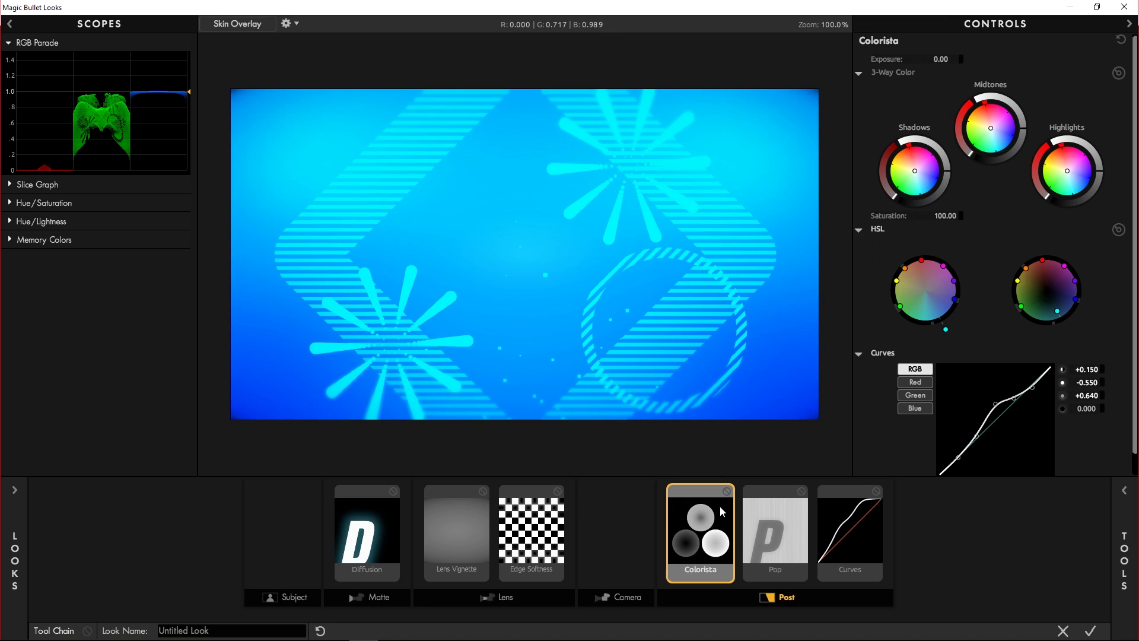
{"action": "left_click", "coordinate": [727, 492]}
{"action": "left_click", "coordinate": [727, 492]}
{"action": "left_click", "coordinate": [726, 492]}
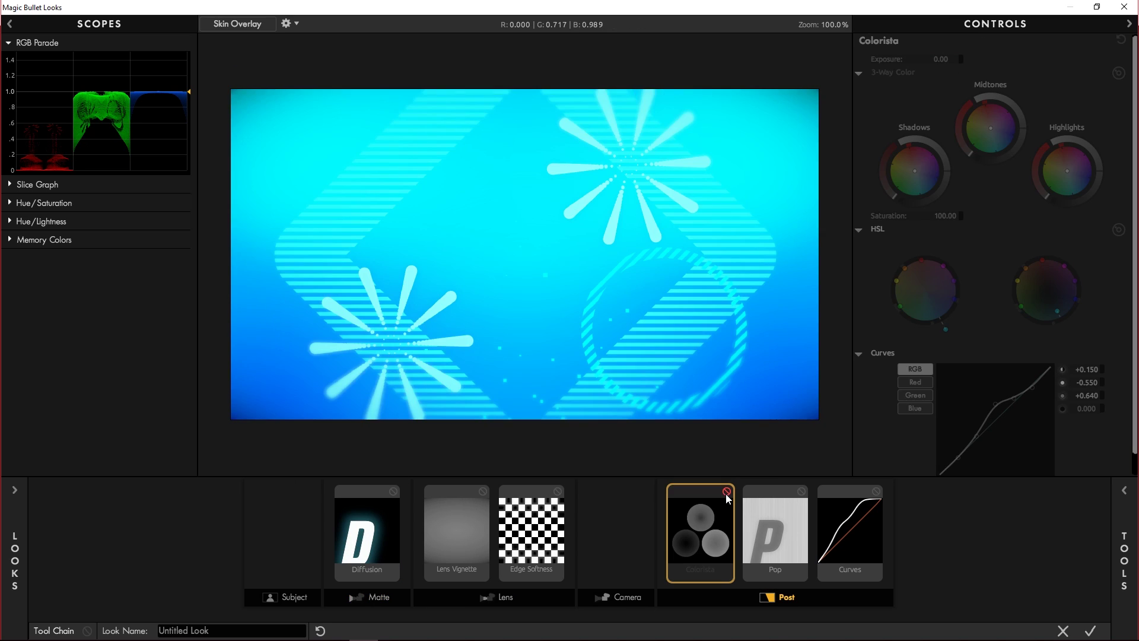
{"action": "left_click", "coordinate": [727, 492]}
{"action": "left_click", "coordinate": [727, 492]}
{"action": "left_click", "coordinate": [726, 492]}
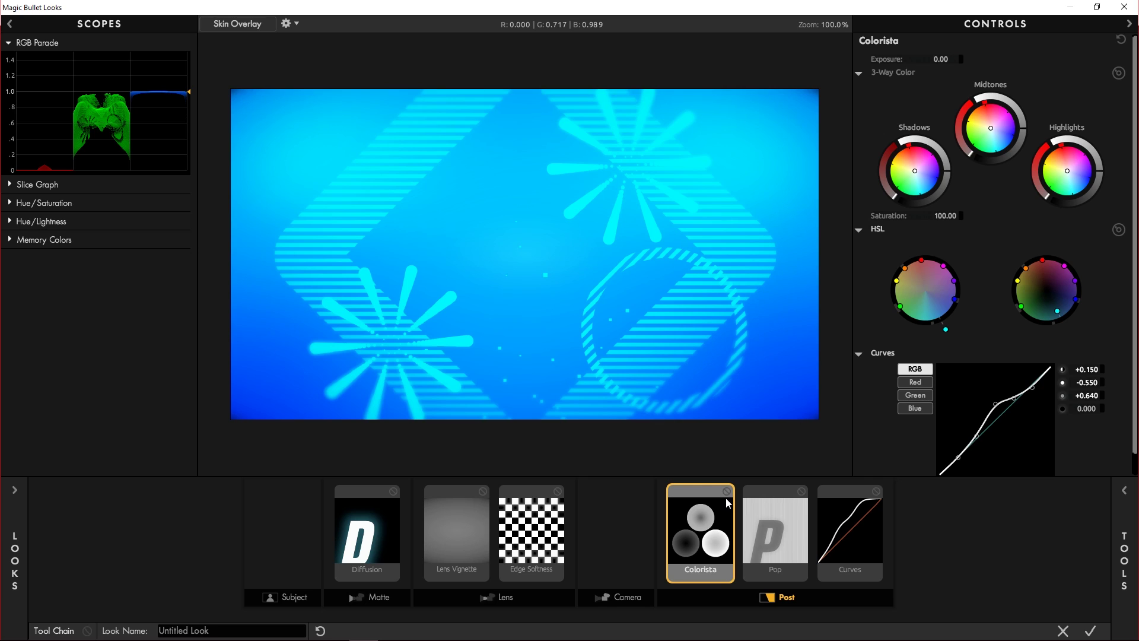
{"action": "left_click", "coordinate": [726, 492]}
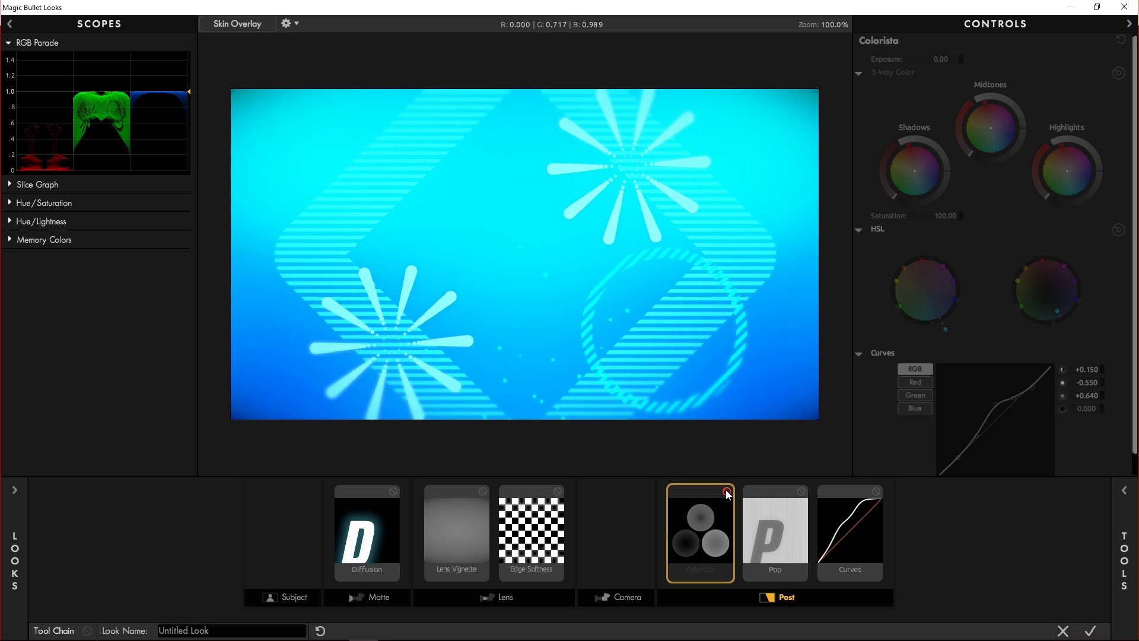
{"action": "left_click", "coordinate": [727, 492]}
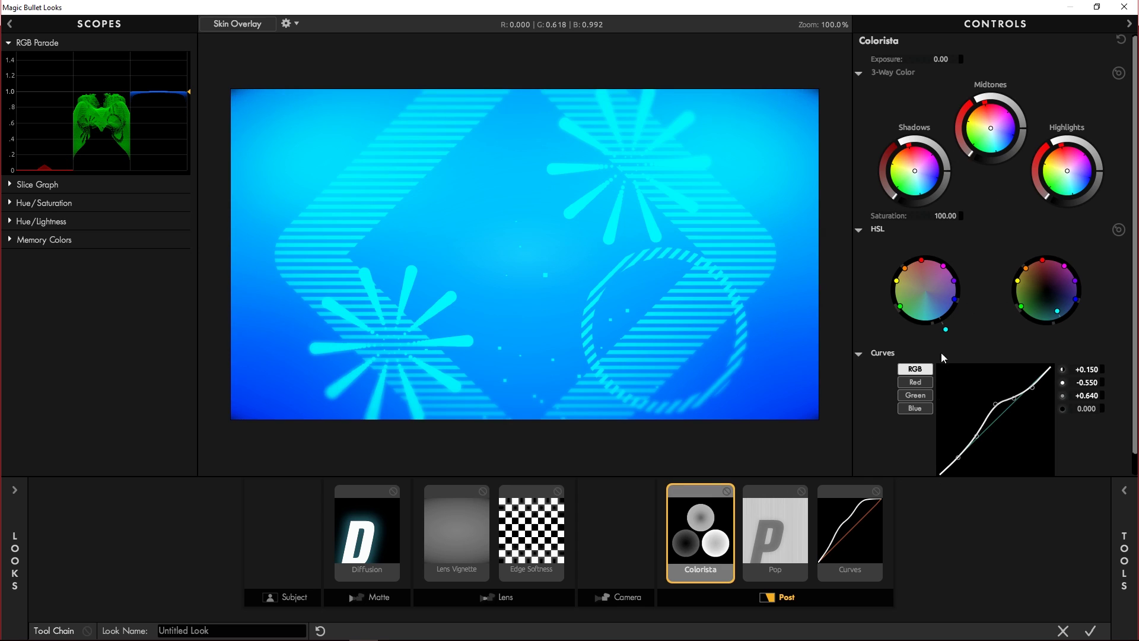
View Colorista's Red, Green and Blue curves, and return to its RGB curve
{"action": "left_click", "coordinate": [916, 383]}
{"action": "left_click", "coordinate": [917, 396]}
{"action": "left_click", "coordinate": [919, 410]}
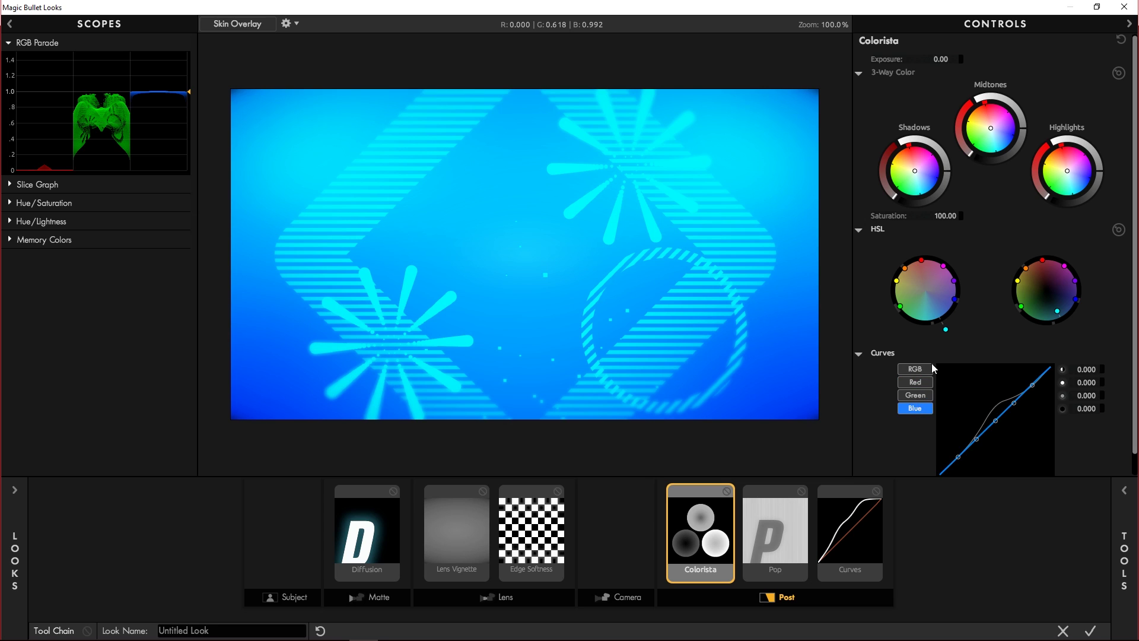
{"action": "left_click", "coordinate": [928, 370]}
View the Pop tool's settings and compare the preview with Pop disabled and re-enabled
{"action": "left_click", "coordinate": [771, 553]}
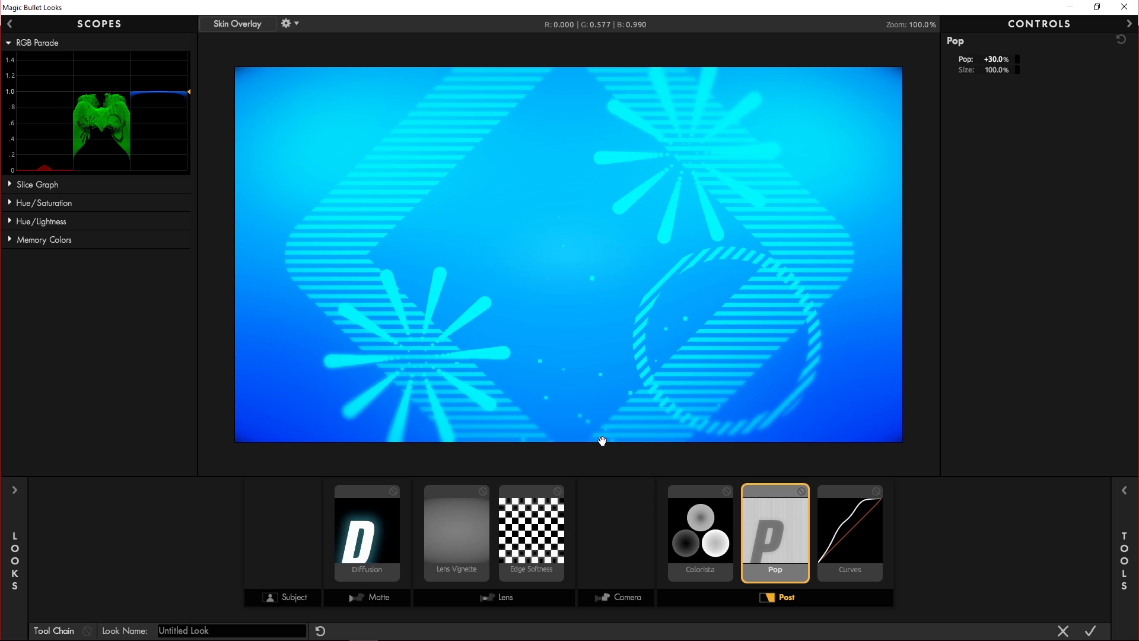
{"action": "left_click", "coordinate": [801, 492]}
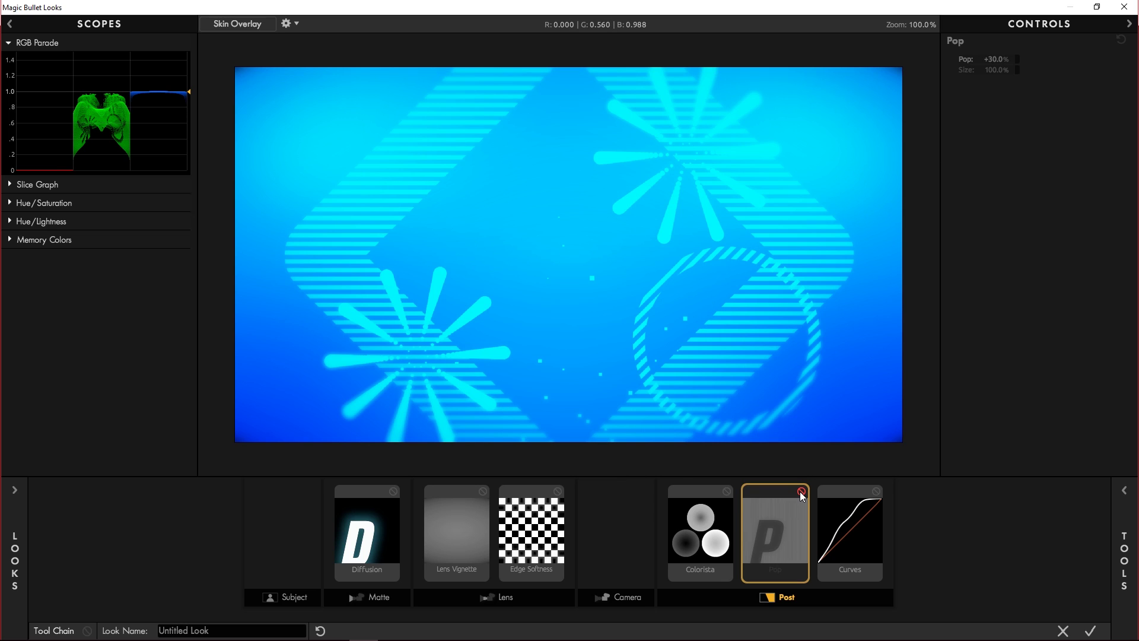
{"action": "left_click", "coordinate": [801, 492]}
{"action": "left_click", "coordinate": [801, 492]}
{"action": "left_click", "coordinate": [801, 492]}
{"action": "left_click", "coordinate": [801, 492]}
{"action": "left_click", "coordinate": [800, 492]}
{"action": "left_click", "coordinate": [801, 491]}
{"action": "left_click", "coordinate": [801, 492]}
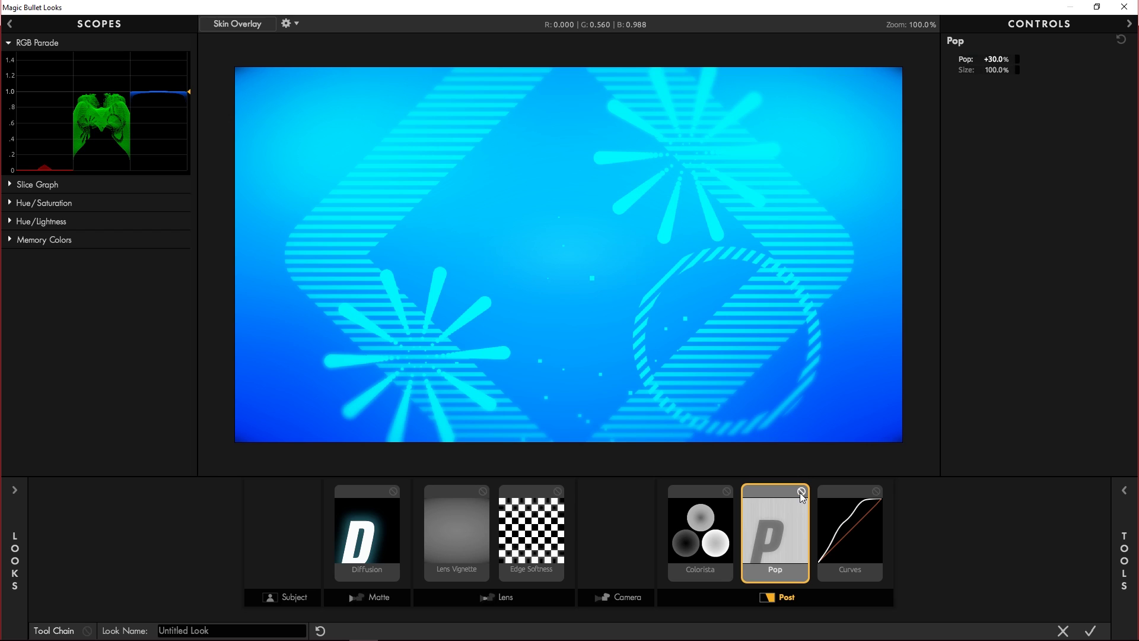
{"action": "left_click", "coordinate": [801, 491]}
{"action": "left_click", "coordinate": [801, 492]}
Compare the preview with the Curves tool disabled and re-enabled, and close the Looks editor keeping the look
{"action": "left_click", "coordinate": [856, 545]}
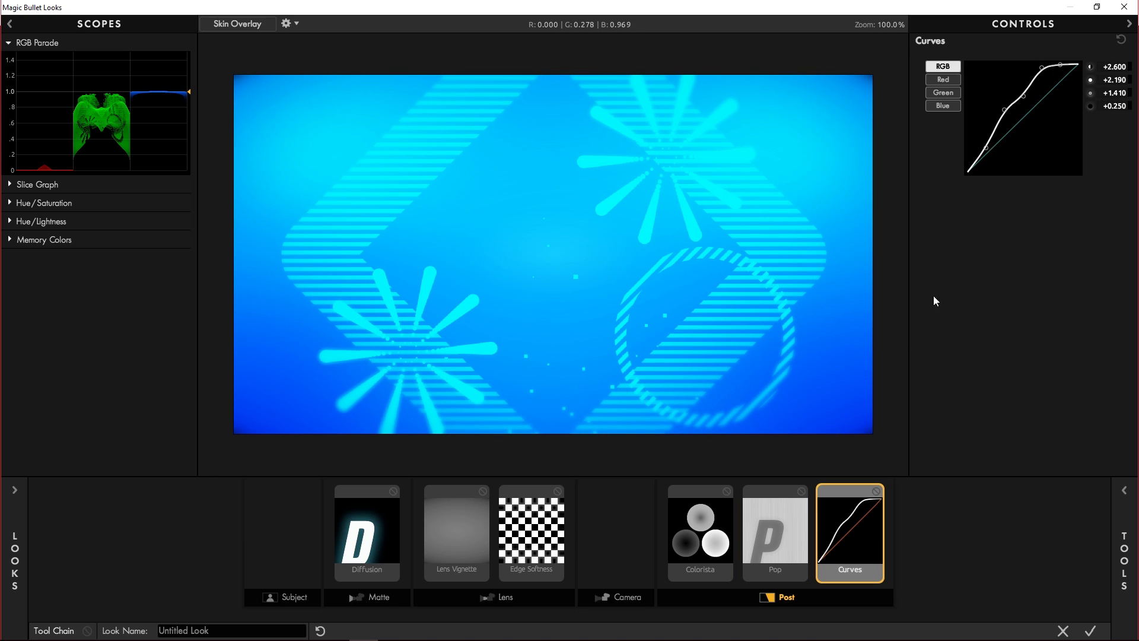
{"action": "left_click", "coordinate": [876, 491]}
{"action": "double_click", "coordinate": [877, 491]}
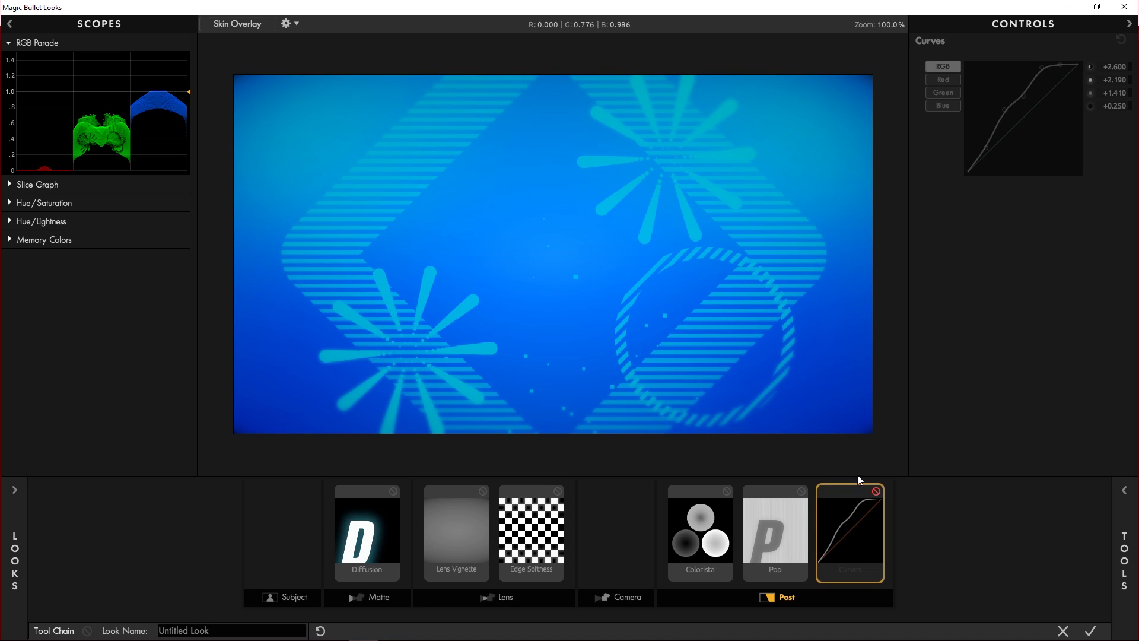
{"action": "left_click", "coordinate": [875, 491]}
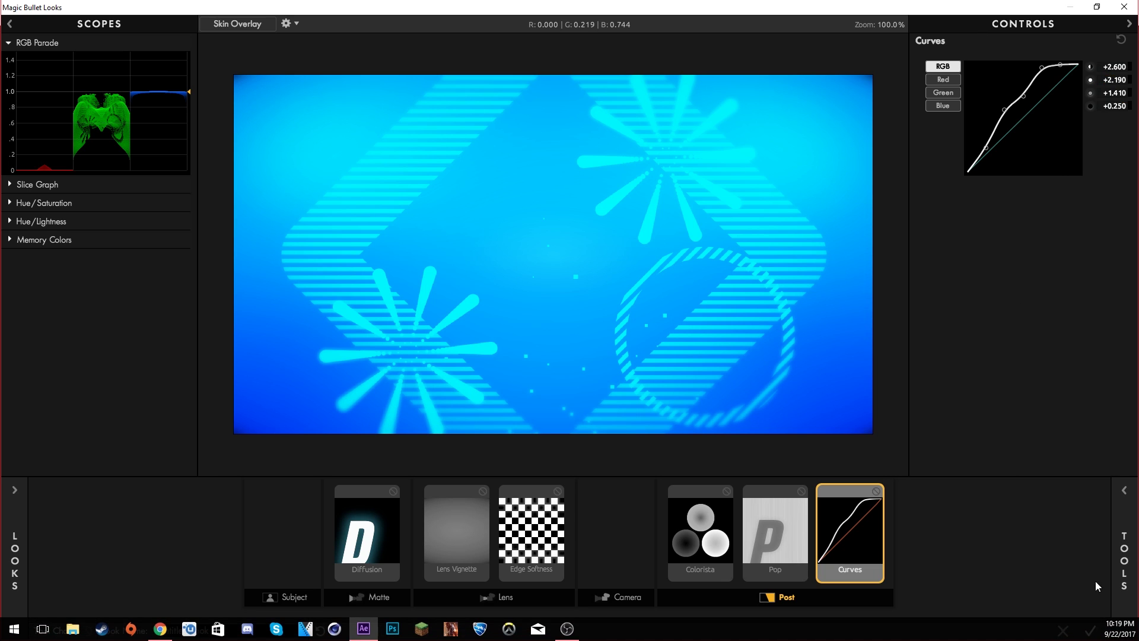
{"action": "left_click", "coordinate": [1089, 632]}
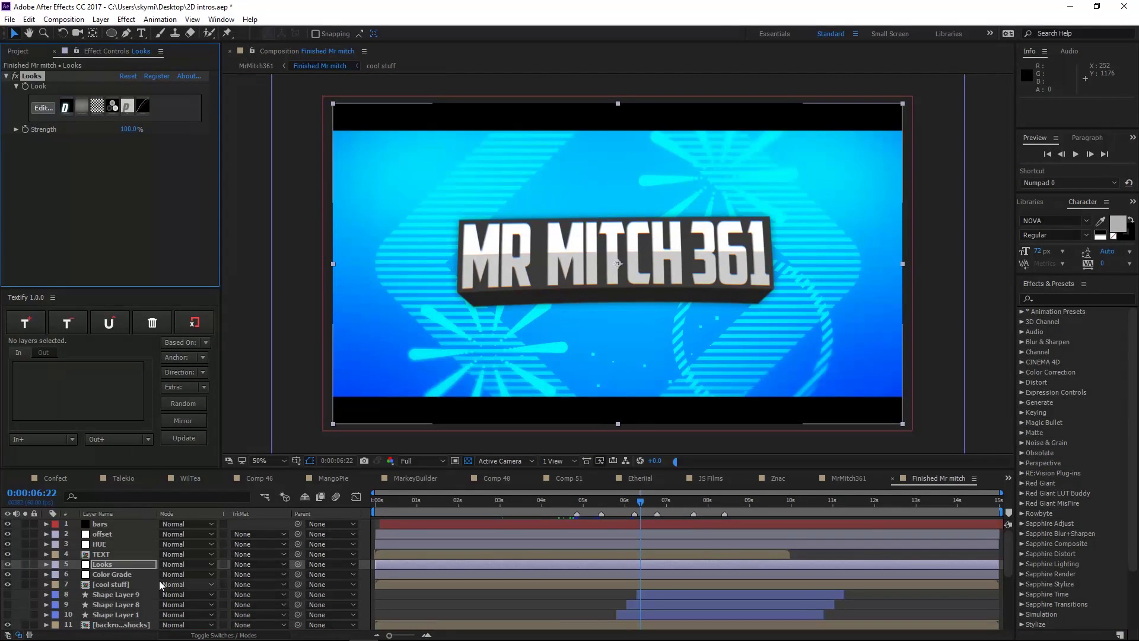
Select the HUE layer, expand its Hue/Saturation properties, and view the image at 0:00:05:52
{"action": "left_click", "coordinate": [109, 555]}
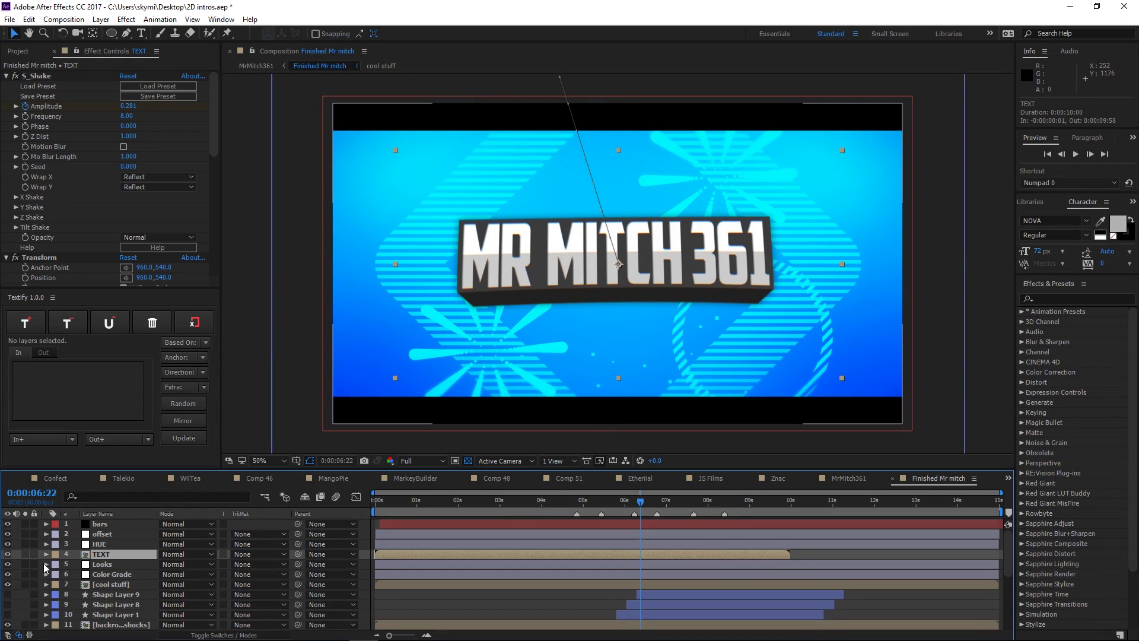
{"action": "left_click", "coordinate": [107, 543]}
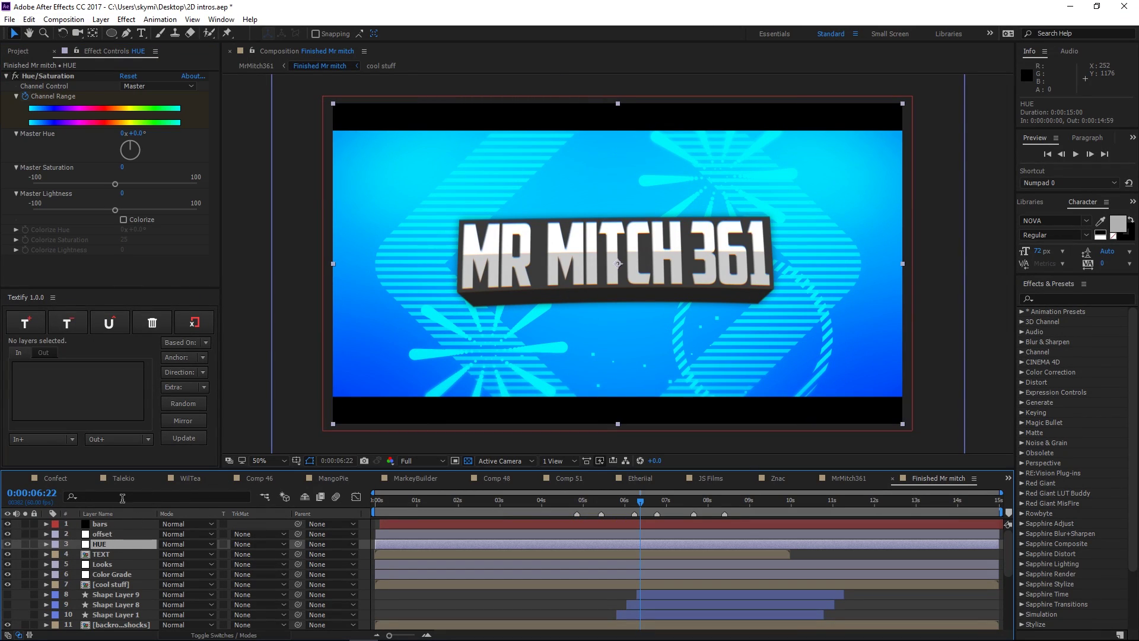
{"action": "left_click", "coordinate": [47, 544]}
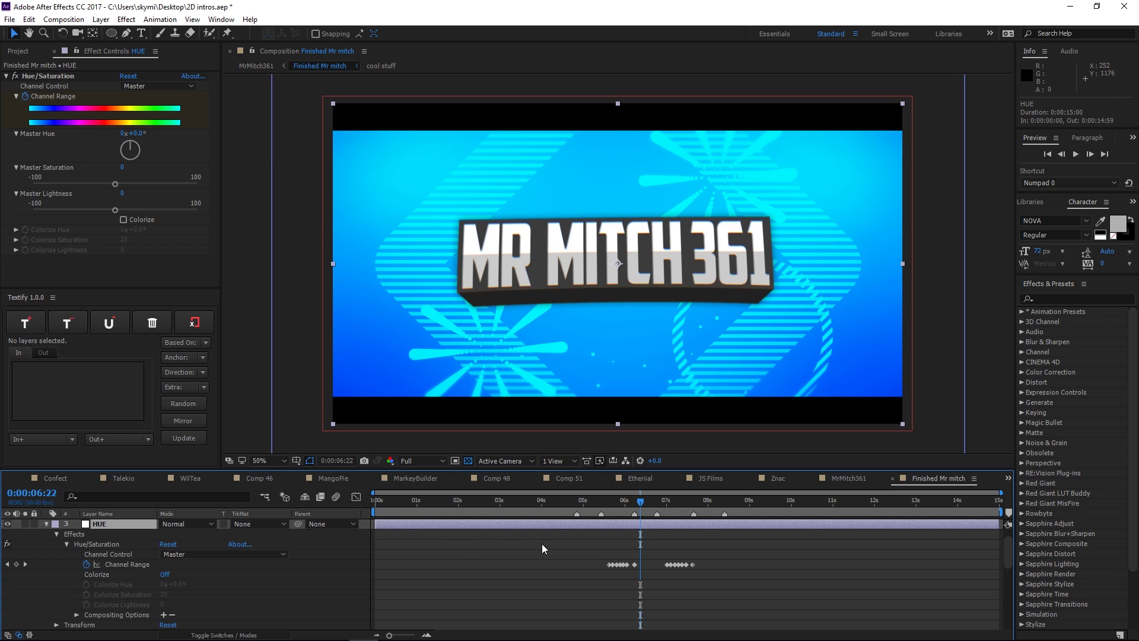
{"action": "mouse_move", "coordinate": [640, 500]}
{"action": "left_mouse_down"}
{"action": "mouse_move", "coordinate": [606, 506]}
{"action": "mouse_move", "coordinate": [620, 509]}
{"action": "left_mouse_up"}
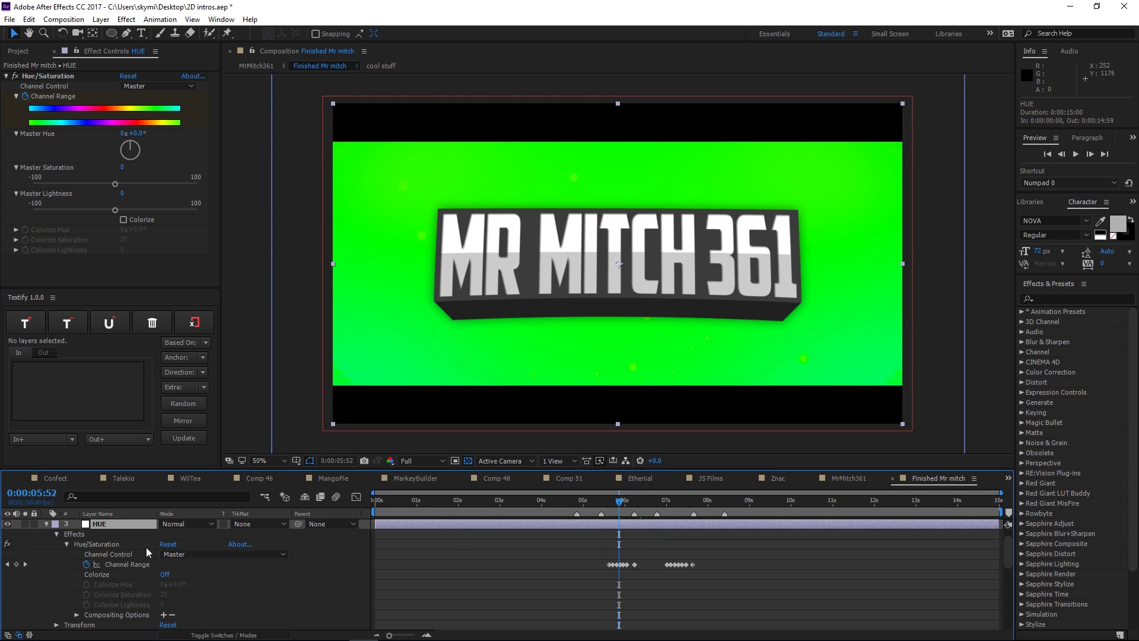
Go to the HUE layer's first Channel Range keyframe at 0:00:05:37 and step through the frames to 0:00:05:48
{"action": "left_click", "coordinate": [46, 525]}
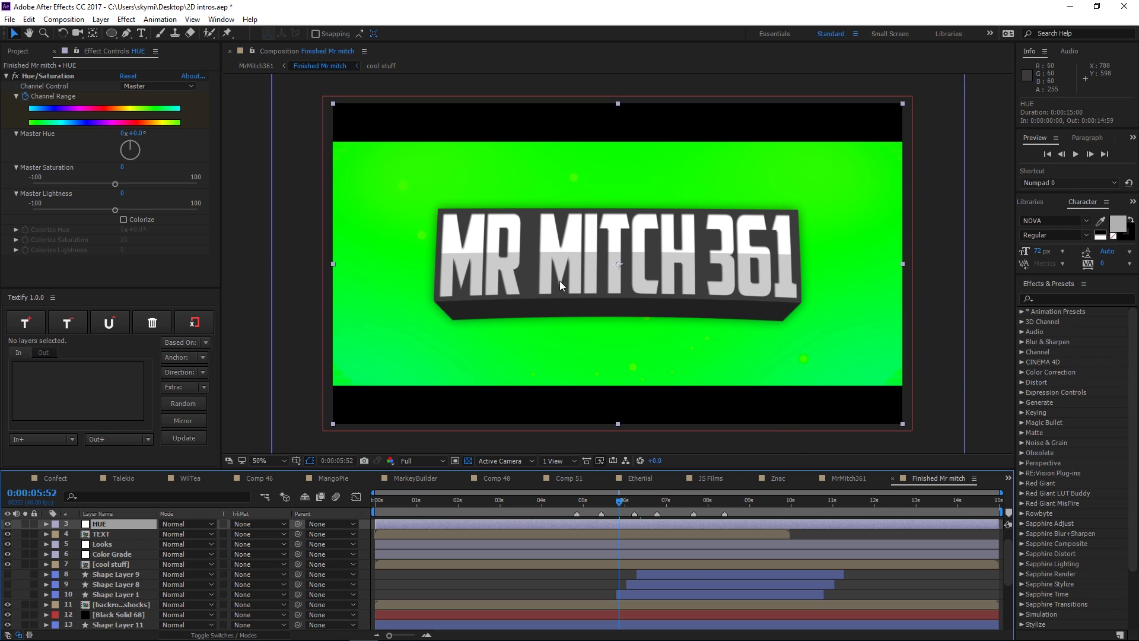
{"action": "left_click", "coordinate": [47, 525]}
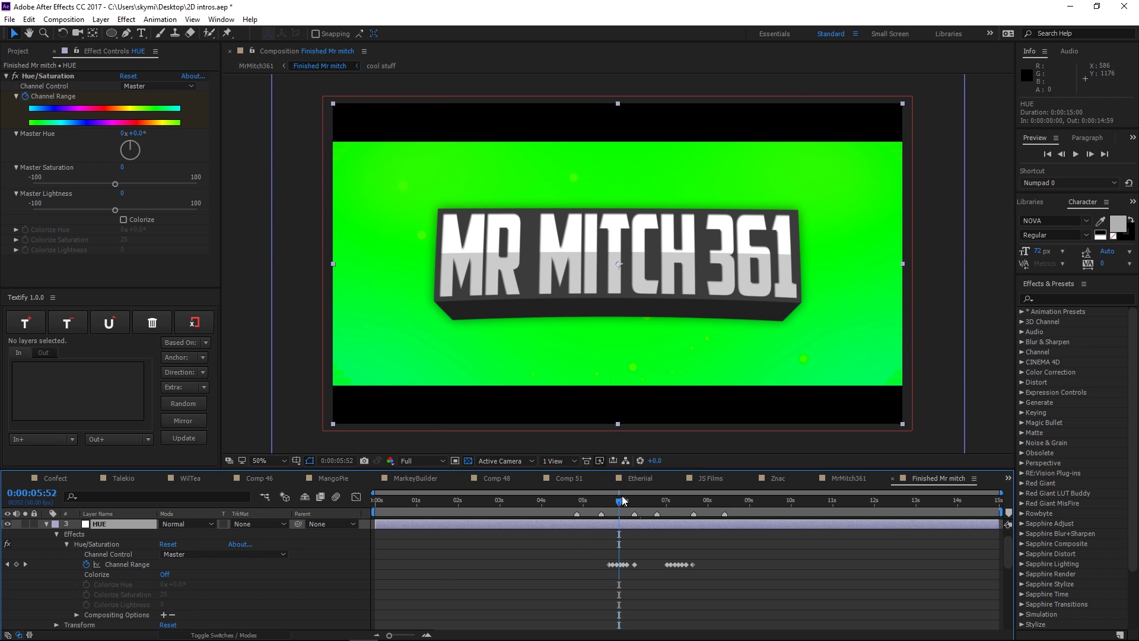
{"action": "left_click_drag", "start_coordinate": [622, 500], "coordinate": [609, 500]}
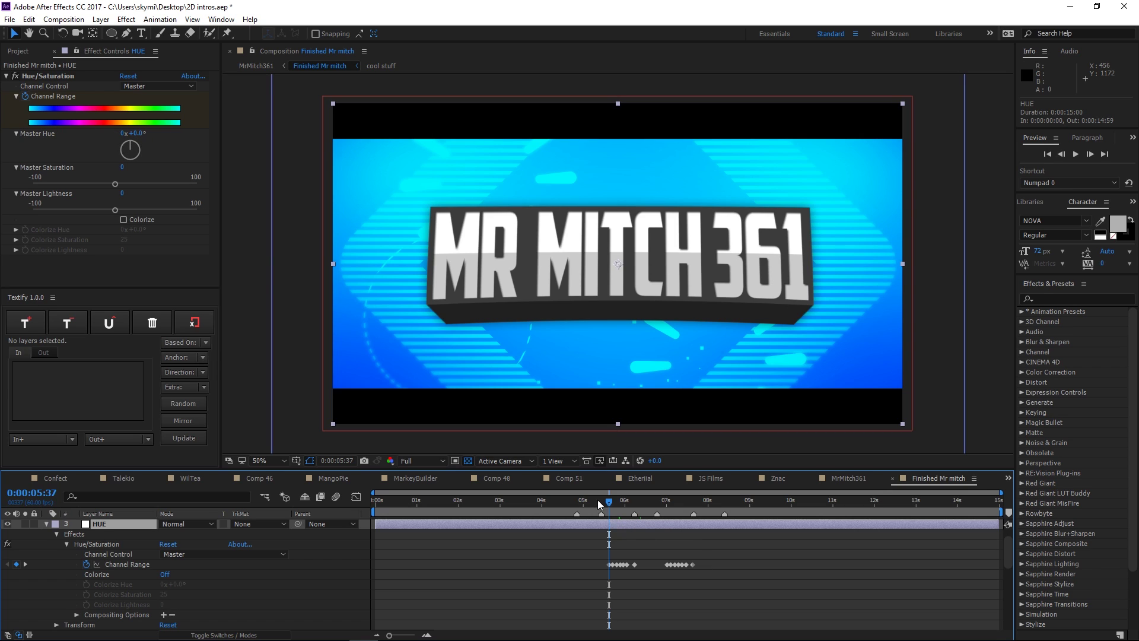
{"action": "key", "text": "Page_Down"}
{"action": "key", "text": "Page_Down"}
{"action": "key", "text": "Page_Down"}
{"action": "key", "text": "Page_Down"}
{"action": "key", "text": "Page_Down"}
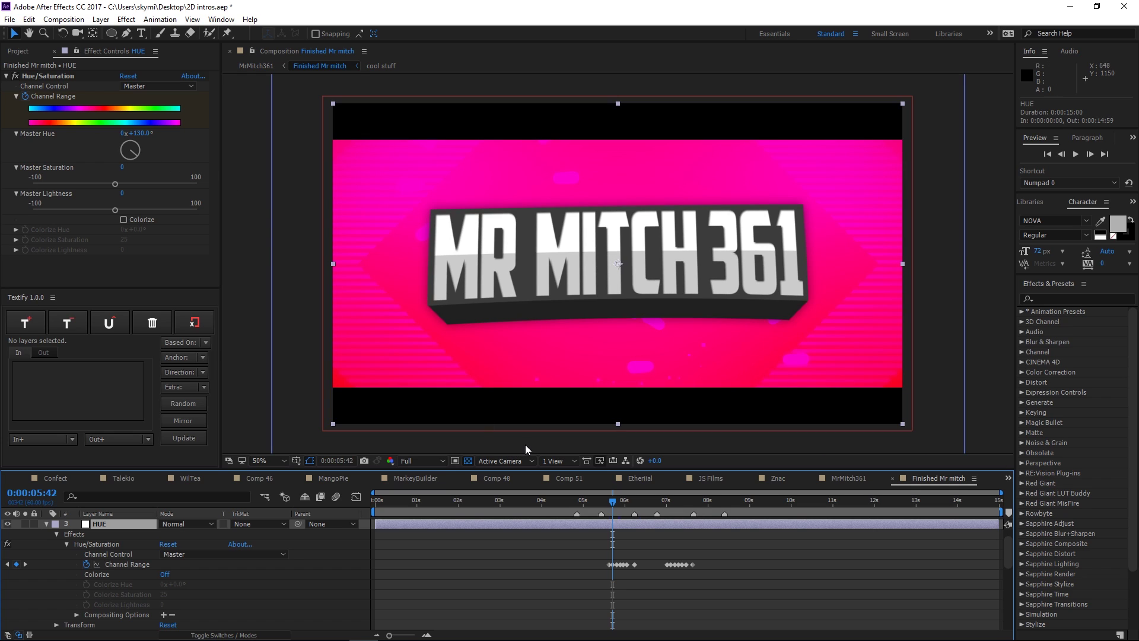
{"action": "key", "text": "Page_Down"}
{"action": "key", "text": "Page_Down"}
{"action": "key", "text": "Page_Down"}
{"action": "key", "text": "Page_Down"}
{"action": "key", "text": "Page_Down"}
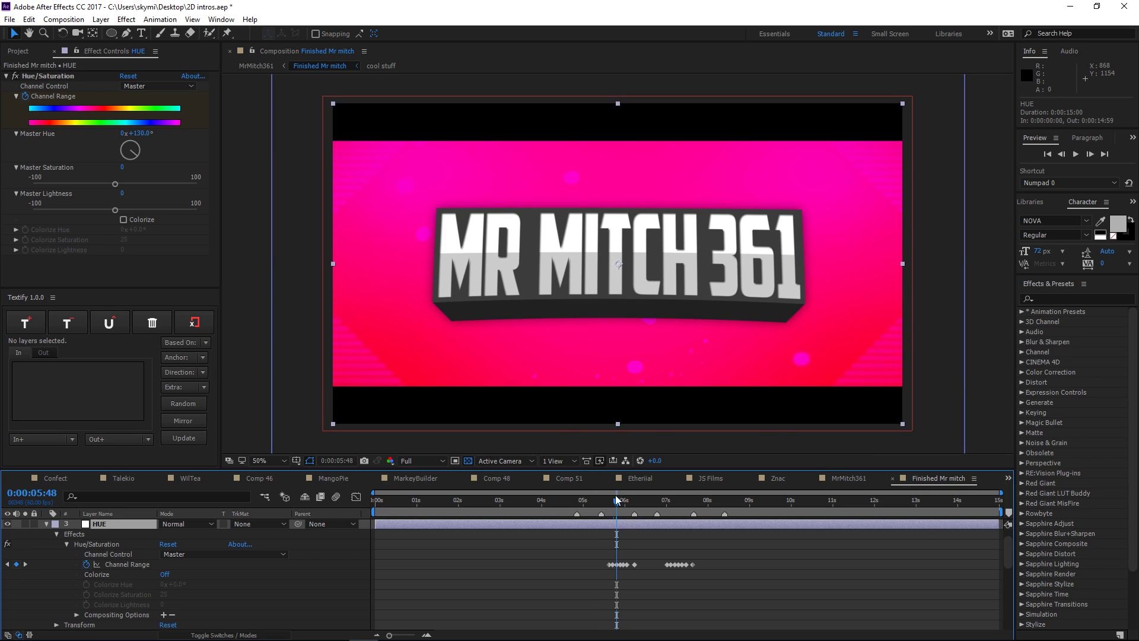
View the image at the Channel Range keyframe at 0:00:06:14, and return to 0:00:05:39
{"action": "left_click_drag", "start_coordinate": [617, 501], "coordinate": [634, 519]}
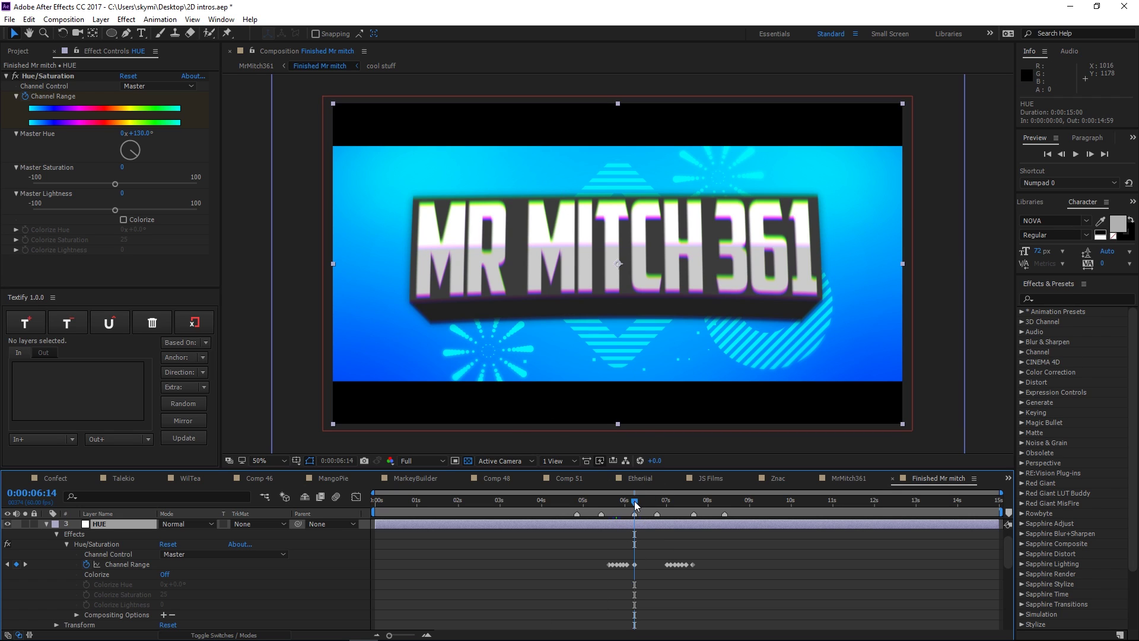
{"action": "left_click_drag", "start_coordinate": [635, 505], "coordinate": [614, 578]}
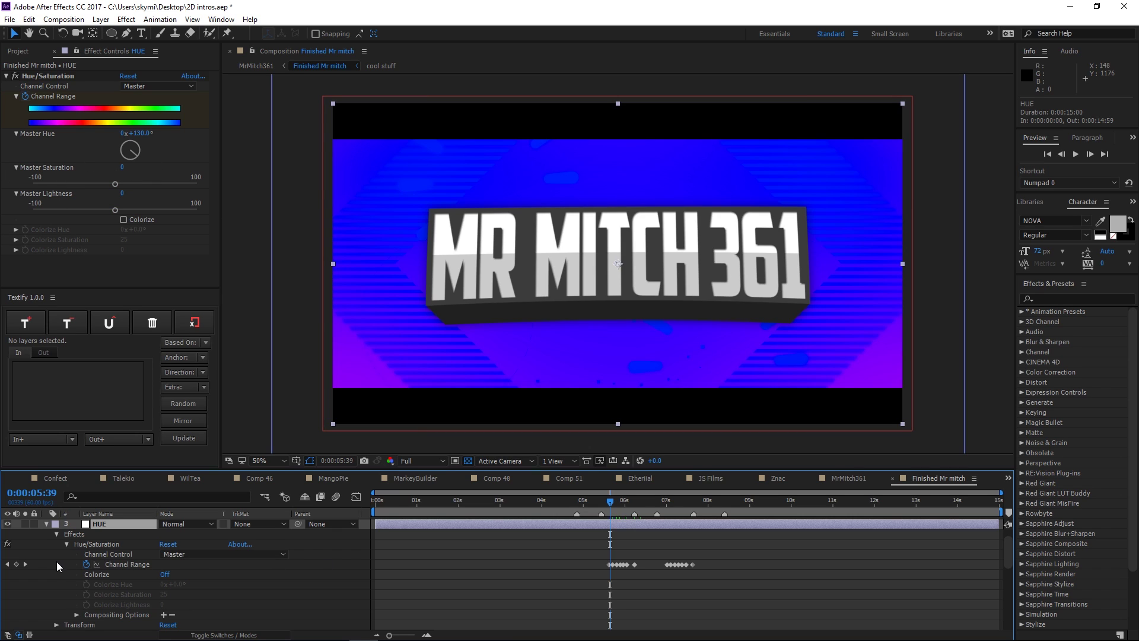
{"action": "scroll", "coordinate": [86, 582], "scroll_direction": "down", "scroll_amount": 2}
{"action": "scroll", "coordinate": [86, 580], "scroll_direction": "up", "scroll_amount": 2}
Try rotating the HUE layer's Master Hue to 1x+106°, undo it, and collapse the layer
{"action": "mouse_move", "coordinate": [131, 152]}
{"action": "left_mouse_down"}
{"action": "mouse_move", "coordinate": [151, 170]}
{"action": "mouse_move", "coordinate": [122, 146]}
{"action": "mouse_move", "coordinate": [145, 152]}
{"action": "mouse_move", "coordinate": [131, 149]}
{"action": "left_mouse_up"}
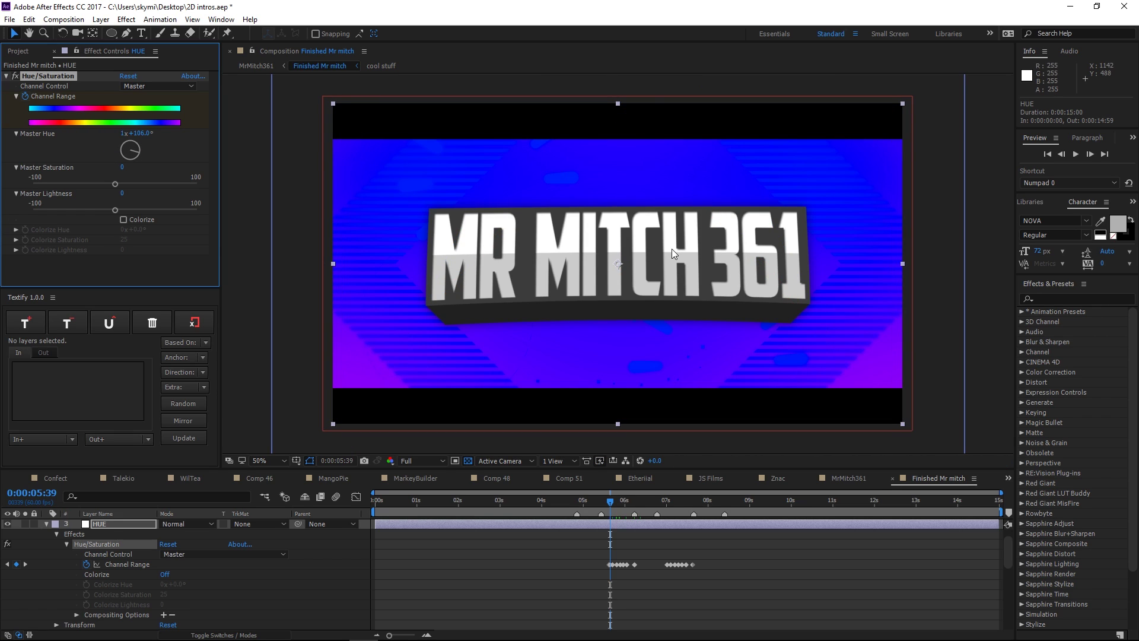
{"action": "key", "text": "ctrl+z"}
{"action": "left_click", "coordinate": [671, 351]}
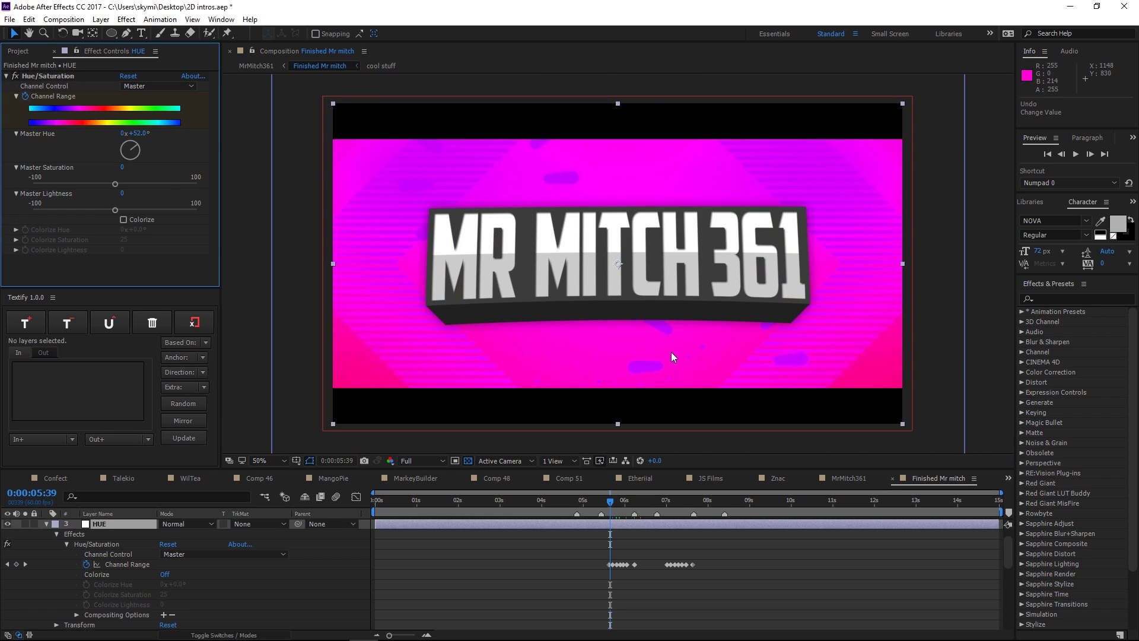
{"action": "left_click", "coordinate": [46, 524]}
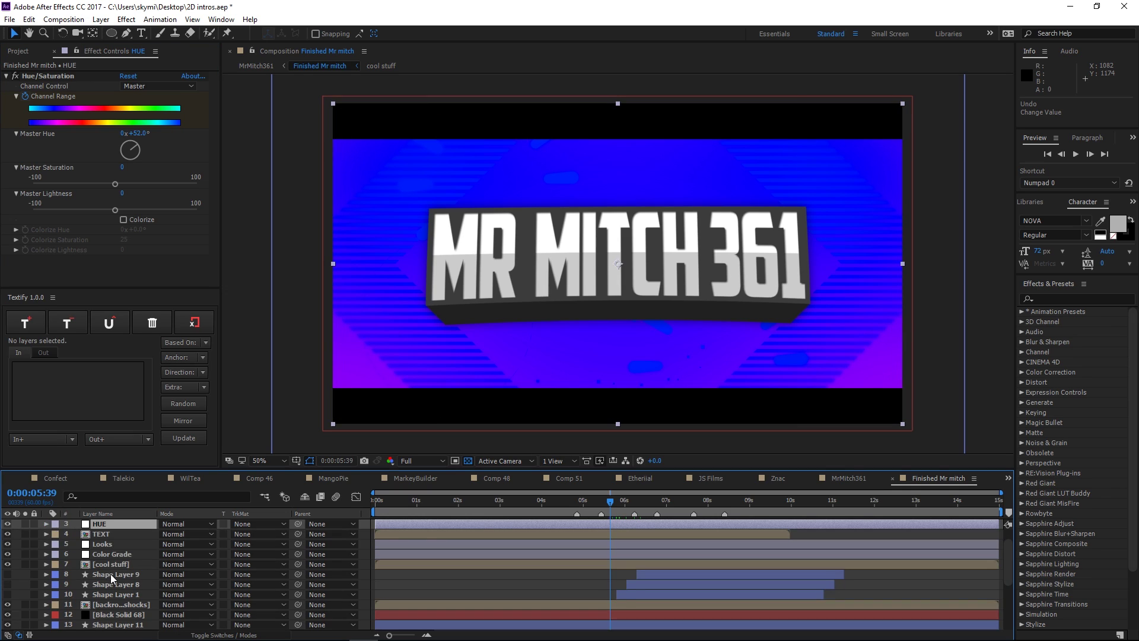
Try shifting the offset layer's Shift Center To to 1107, 540 and to 960, 992, undoing each change
{"action": "left_click", "coordinate": [107, 534]}
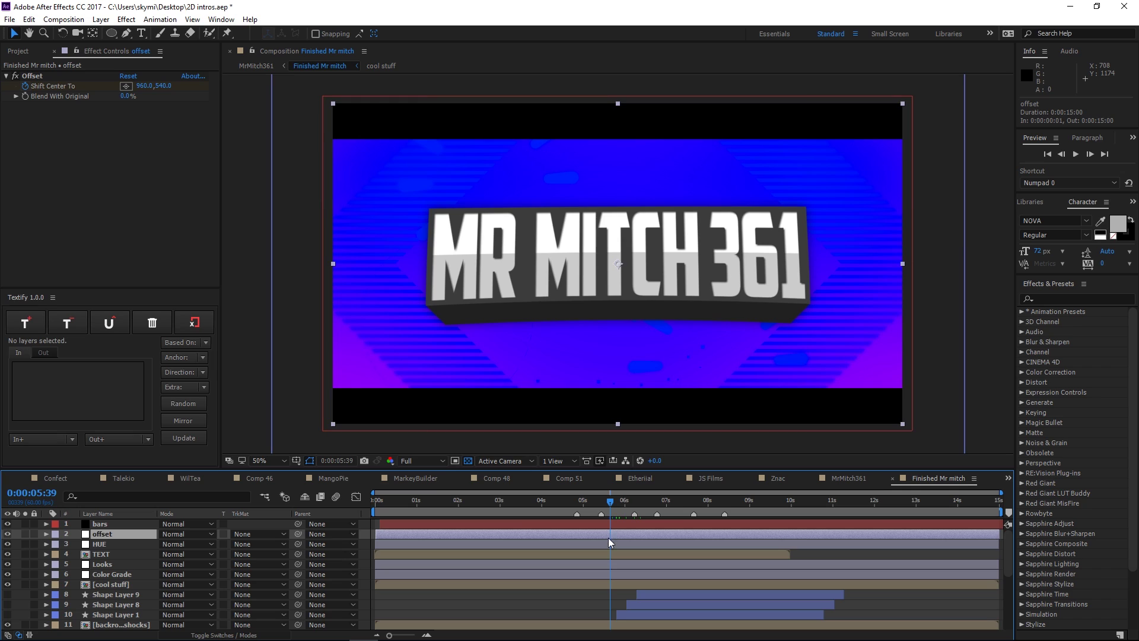
{"action": "left_click_drag", "start_coordinate": [146, 94], "coordinate": [219, 90]}
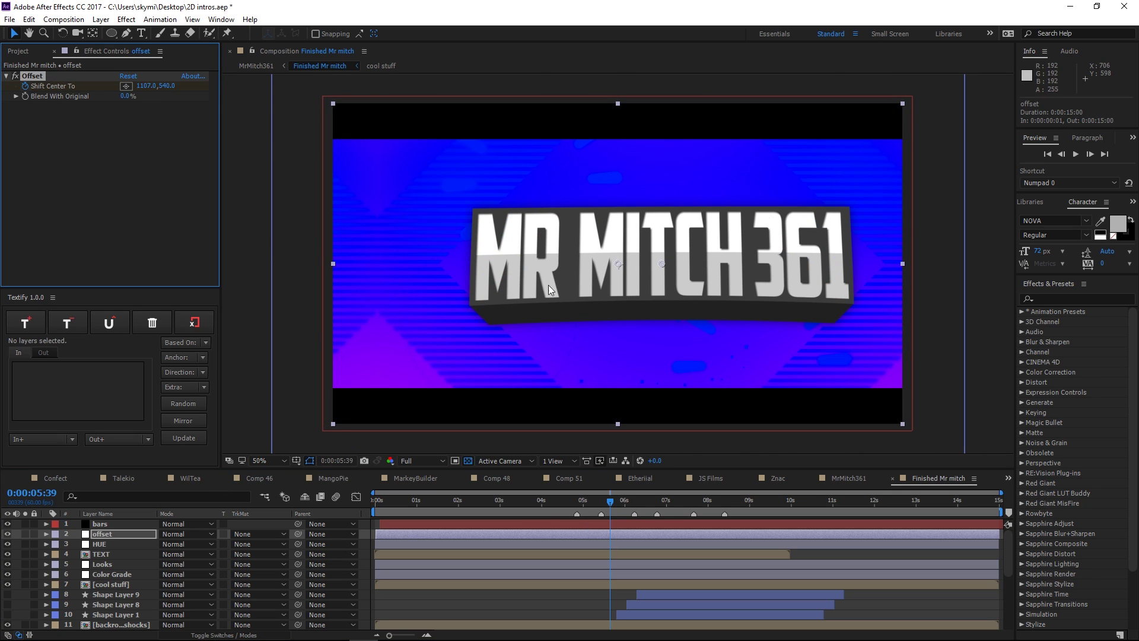
{"action": "key", "text": "ctrl+z"}
{"action": "left_click_drag", "start_coordinate": [157, 87], "coordinate": [479, 49]}
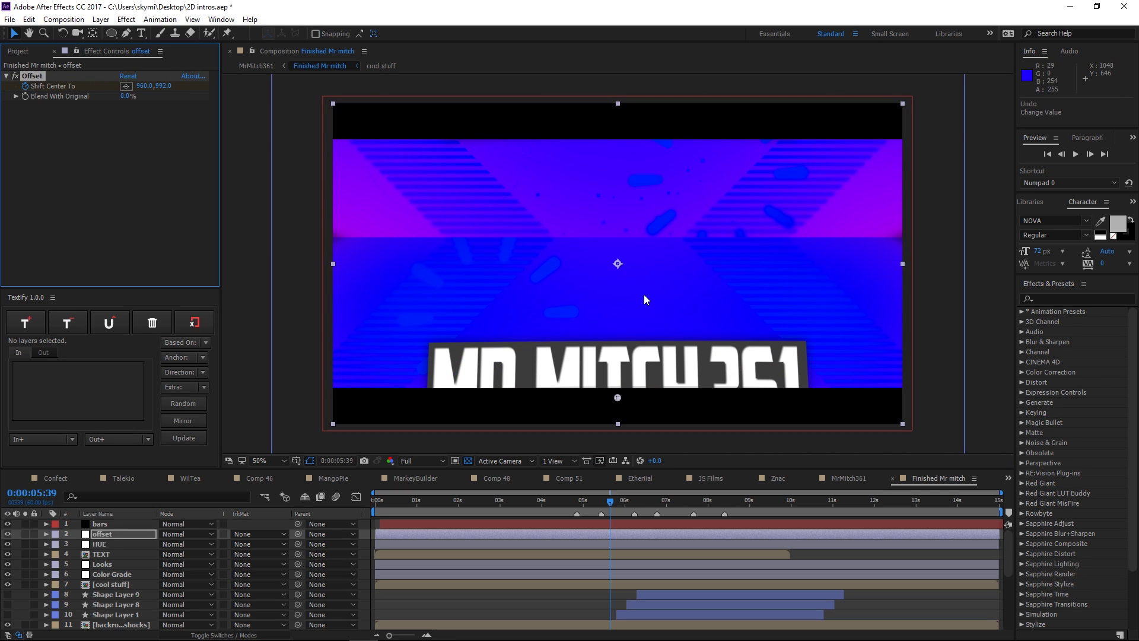
{"action": "key", "text": "ctrl+z"}
Expand the offset layer's properties and switch to Chrome to view the finished MrMitch361 intro video on YouTube
{"action": "left_click", "coordinate": [47, 534]}
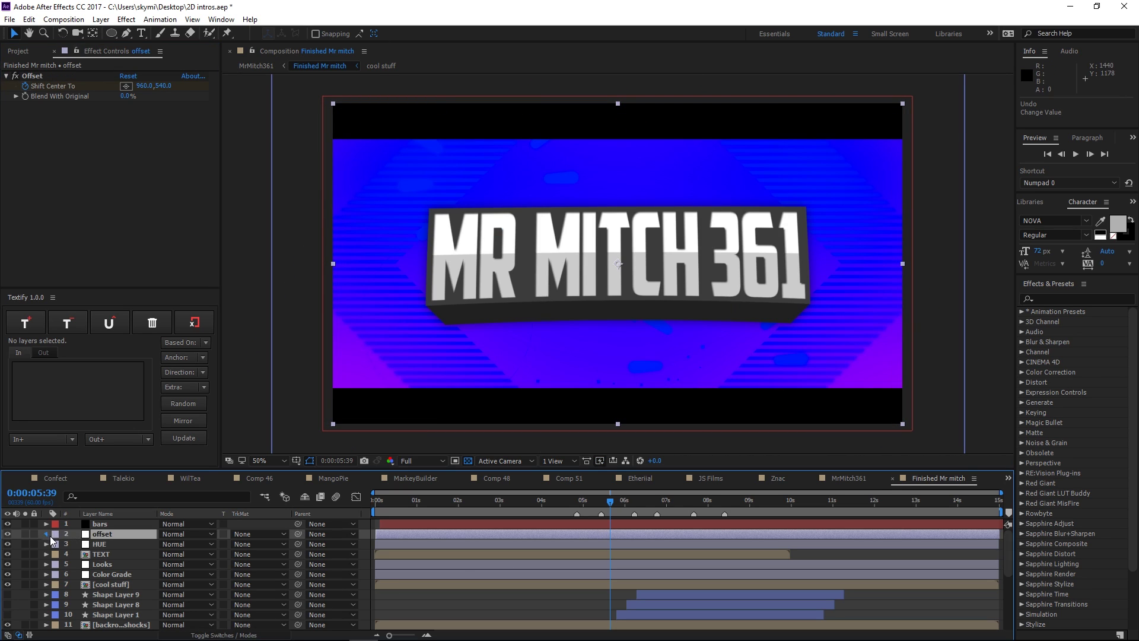
{"action": "left_click", "coordinate": [174, 631]}
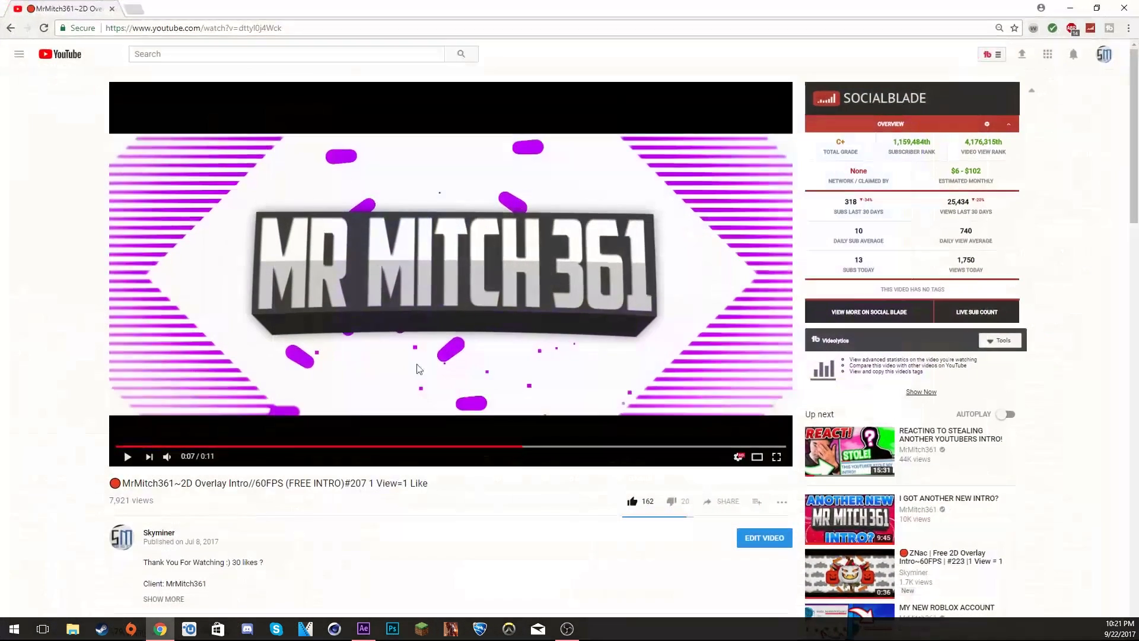
Replay the intro video's section around 0:06 to examine the offset transition, and switch back to After Effects
{"action": "left_click", "coordinate": [490, 451]}
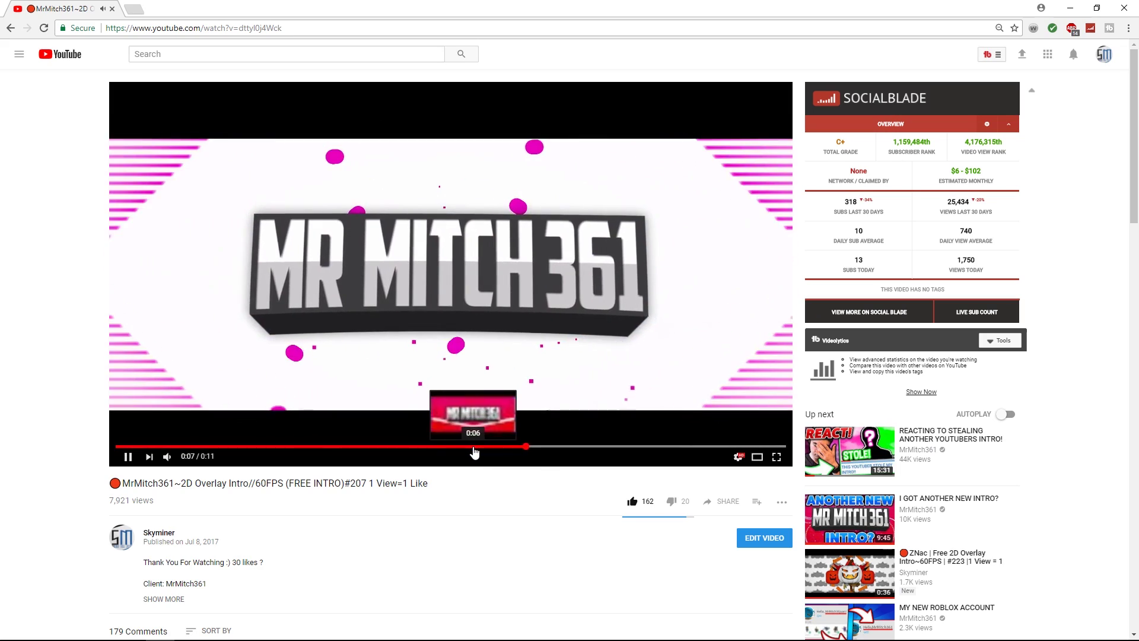
{"action": "left_click", "coordinate": [475, 451]}
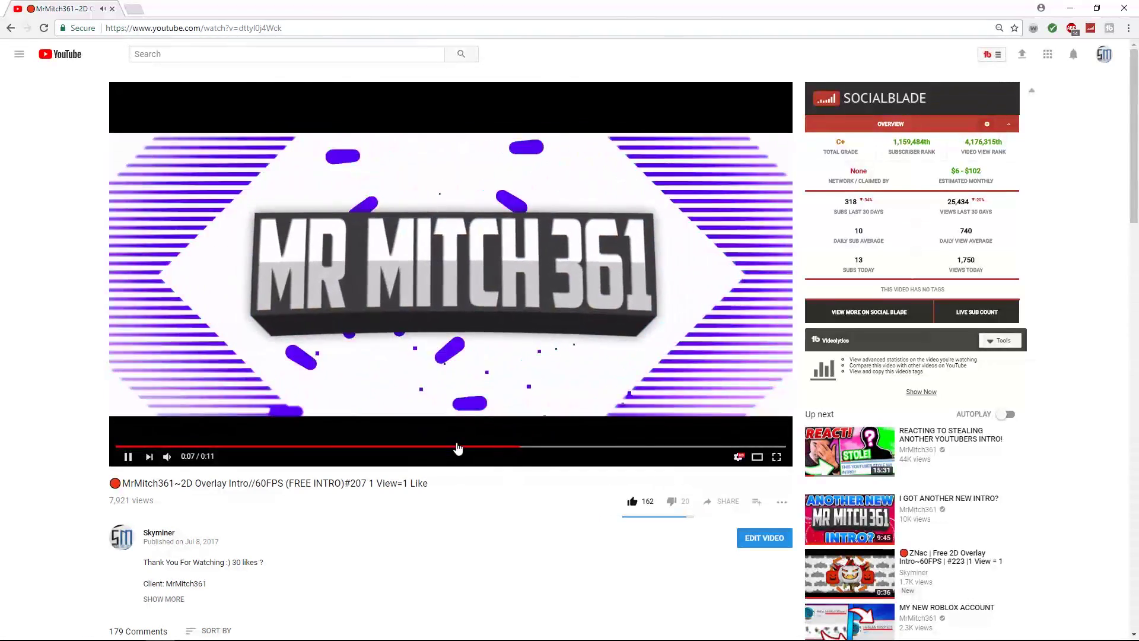
{"action": "left_click", "coordinate": [458, 448]}
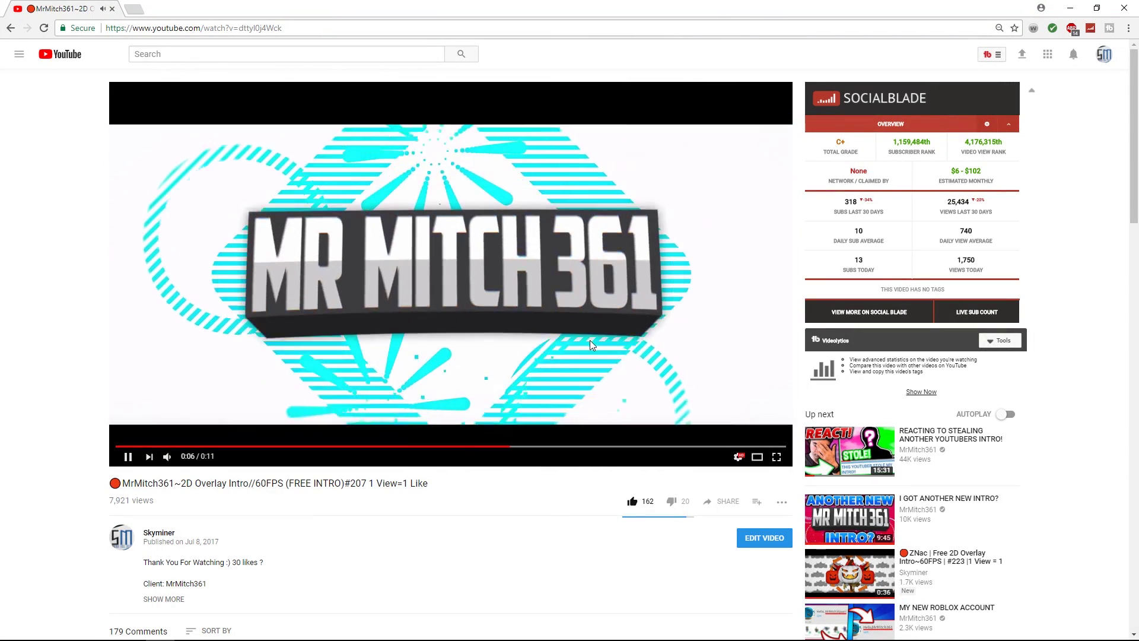
{"action": "left_click", "coordinate": [589, 341]}
{"action": "left_click", "coordinate": [1070, 7]}
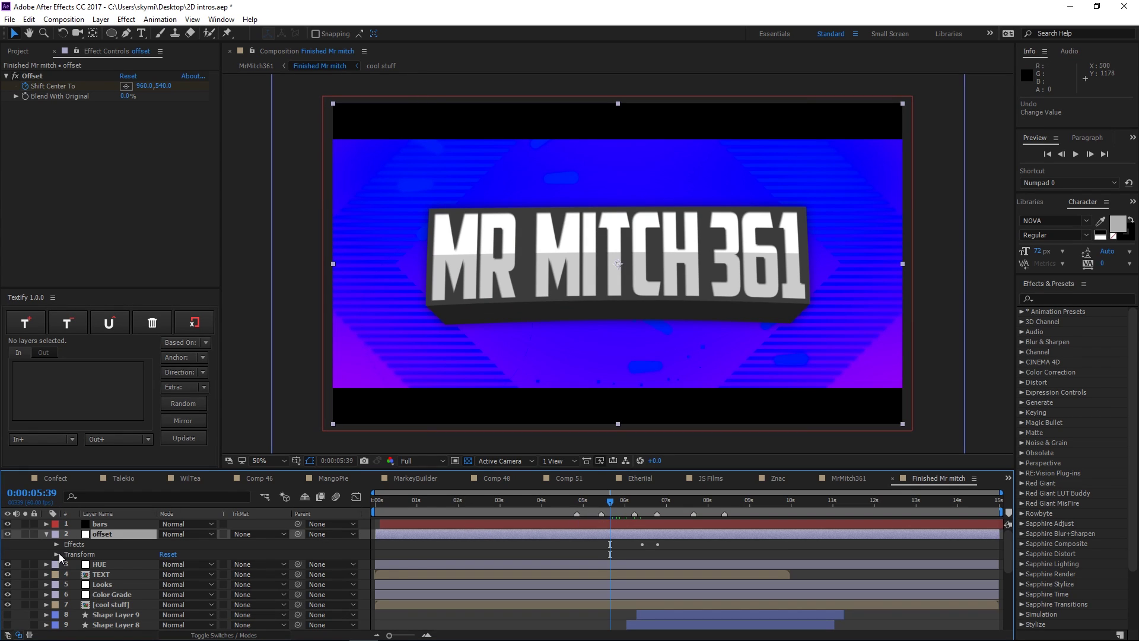
Expand the offset layer's Offset effect and view its first Shift Center To keyframe at 0:00:06:25
{"action": "left_click", "coordinate": [56, 553]}
{"action": "left_click", "coordinate": [56, 553]}
{"action": "left_click", "coordinate": [57, 544]}
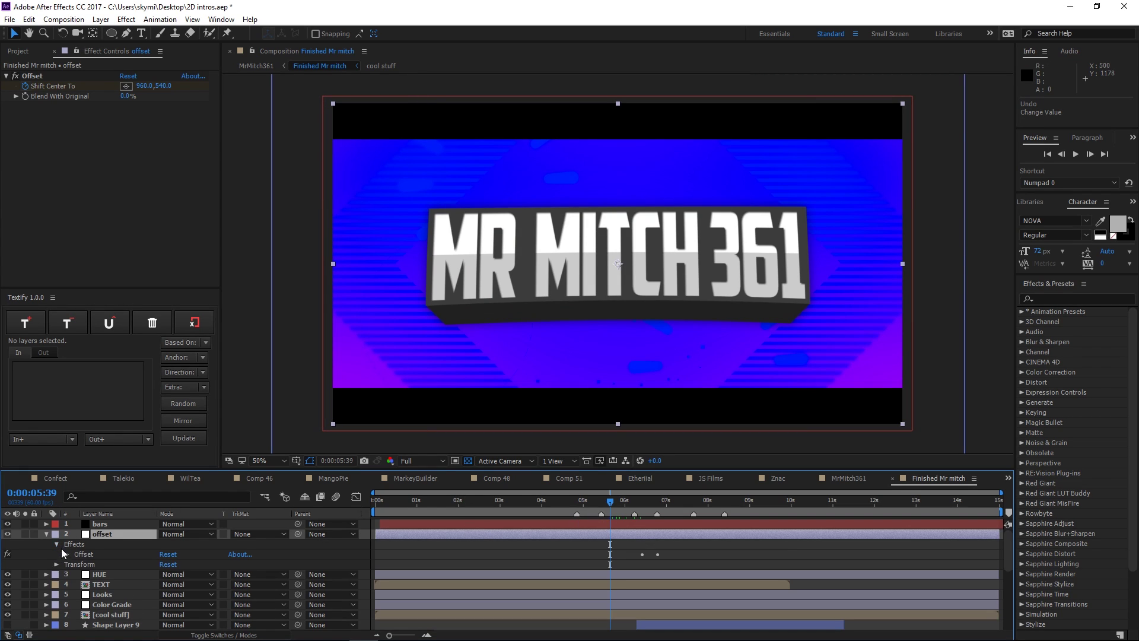
{"action": "left_click", "coordinate": [65, 554]}
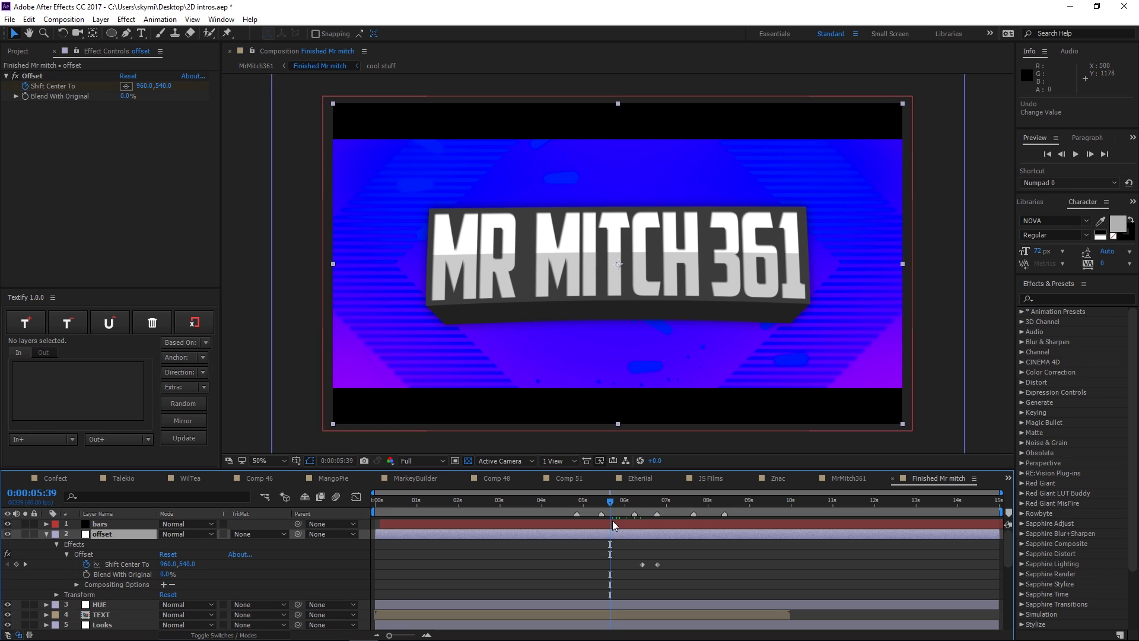
{"action": "left_click_drag", "start_coordinate": [607, 504], "coordinate": [643, 500]}
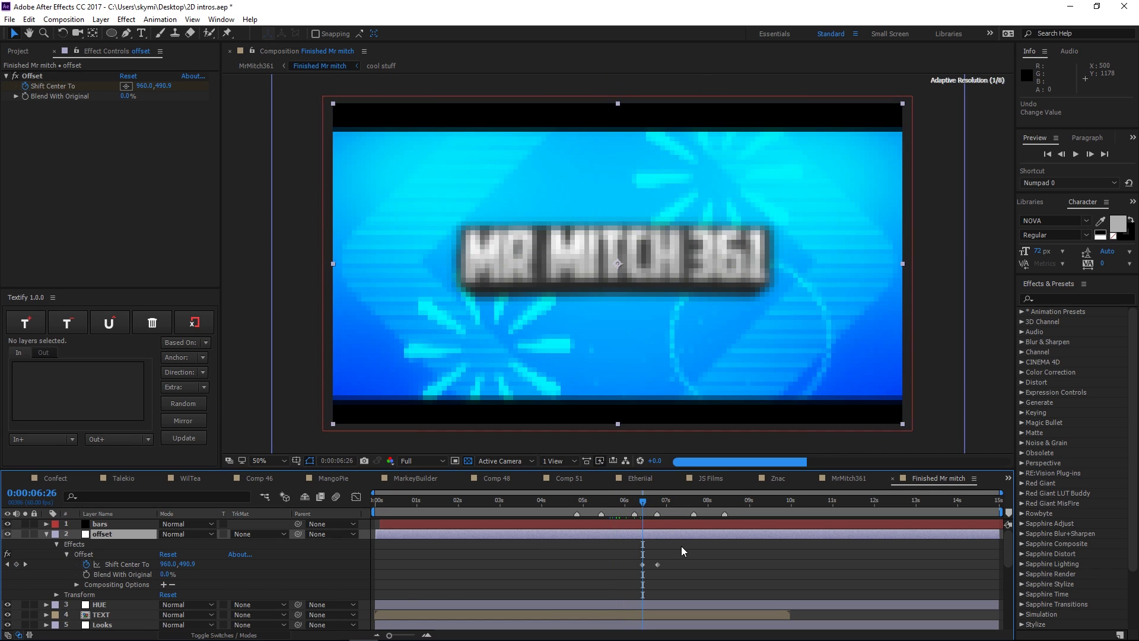
{"action": "key", "text": "Page_Up"}
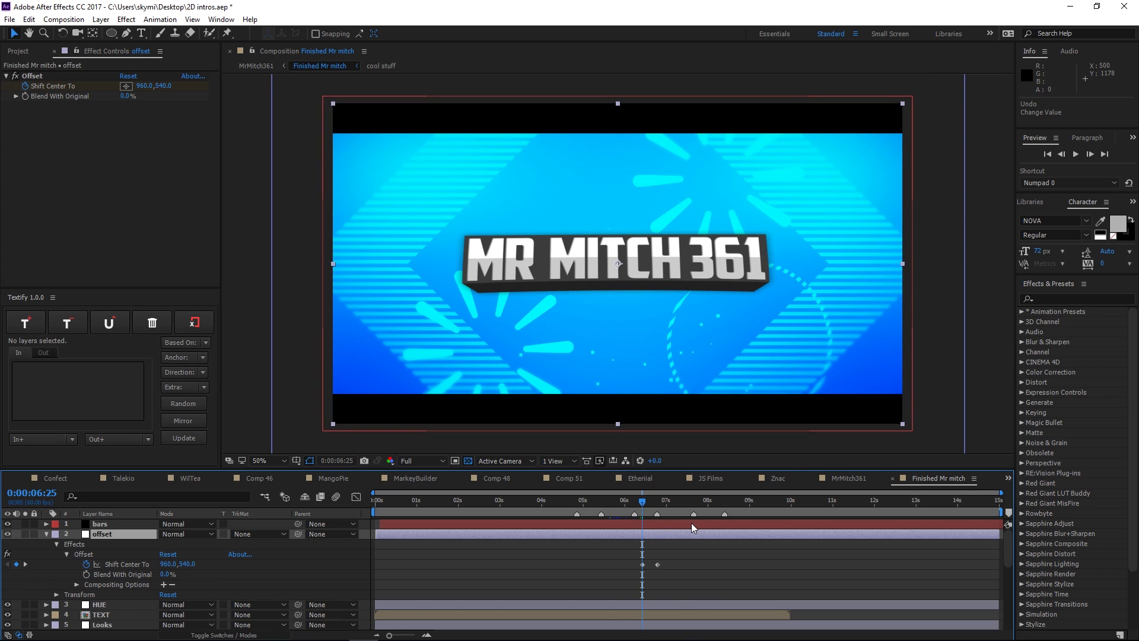
Step through the offset animation to the second Shift Center To keyframe at 0:00:06:47
{"action": "key", "text": "shift+Page_Down"}
{"action": "key", "text": "shift+Page_Down"}
{"action": "key", "text": "shift+Page_Down"}
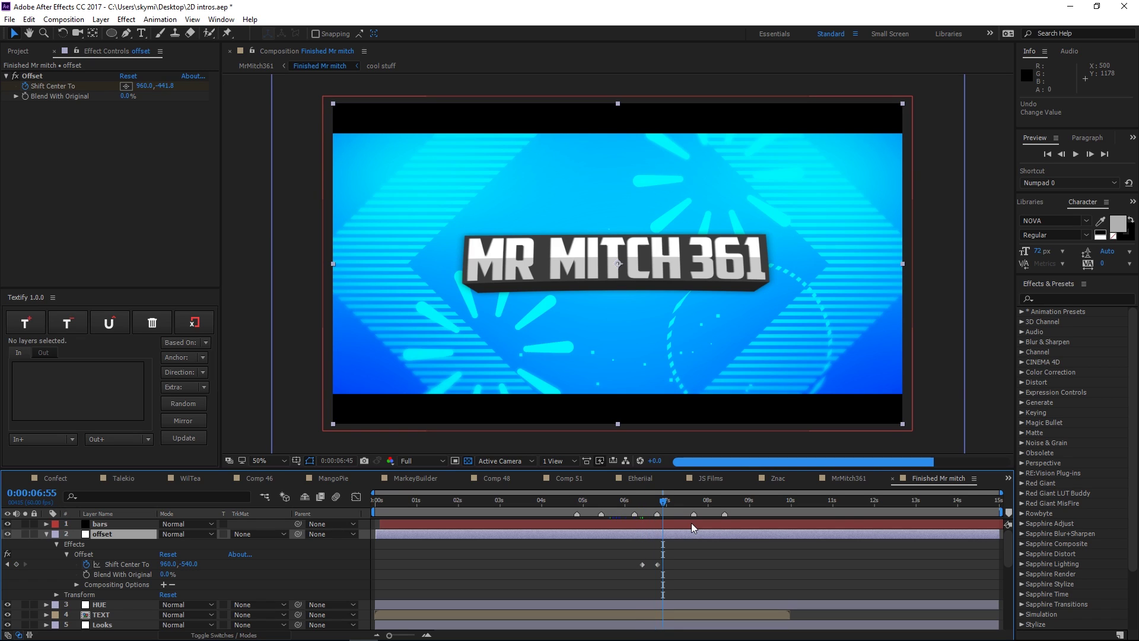
{"action": "key", "text": "shift+Page_Up"}
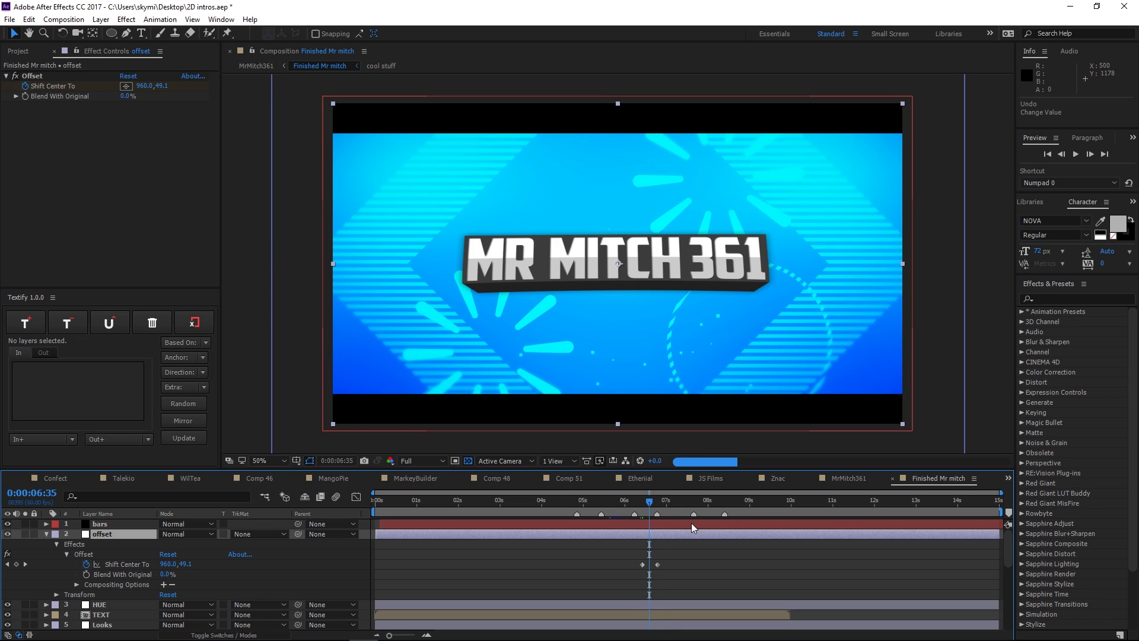
{"action": "key", "text": "Page_Down"}
{"action": "key", "text": "Page_Down"}
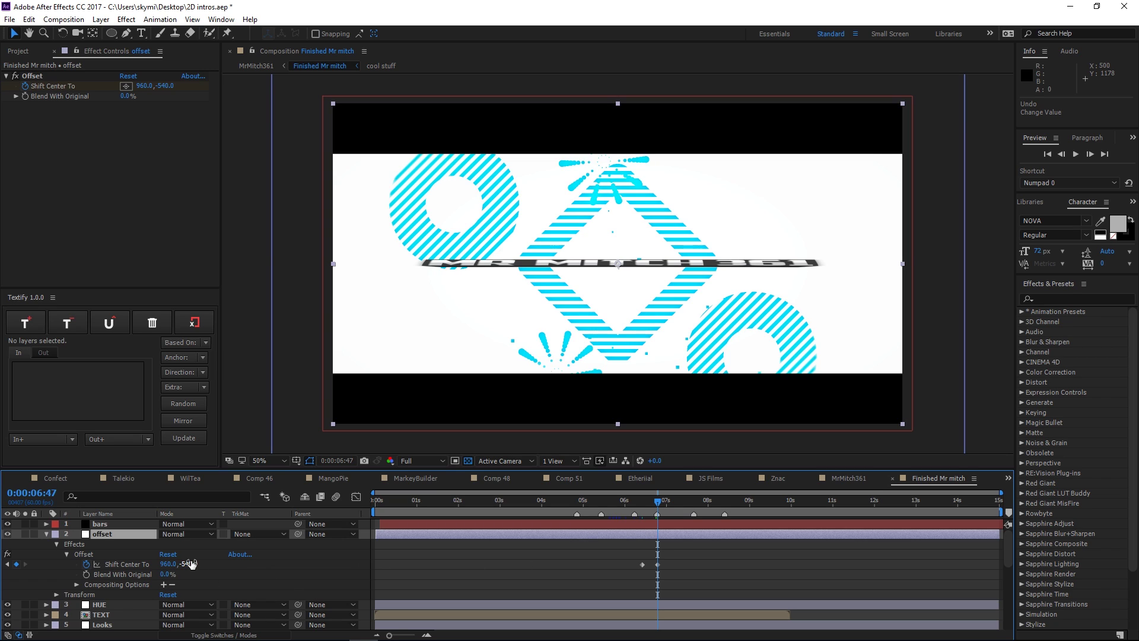
Try changing Shift Center To to 960, -191 at the second keyframe, undo it, and collapse the offset layer
{"action": "left_click_drag", "start_coordinate": [191, 564], "coordinate": [436, 526]}
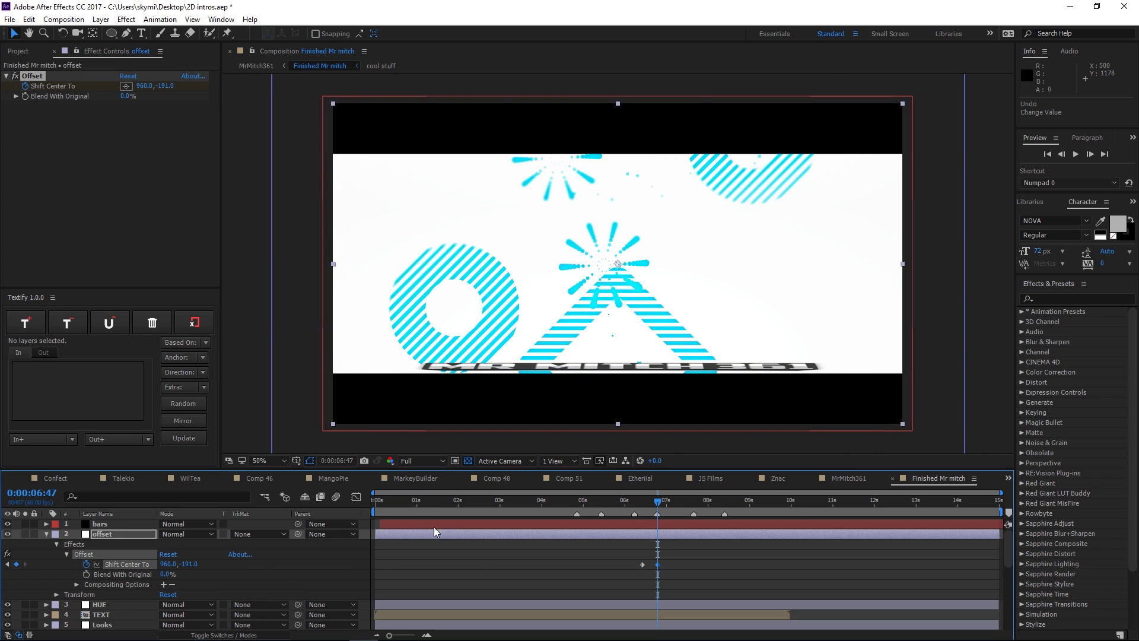
{"action": "key", "text": "ctrl+z"}
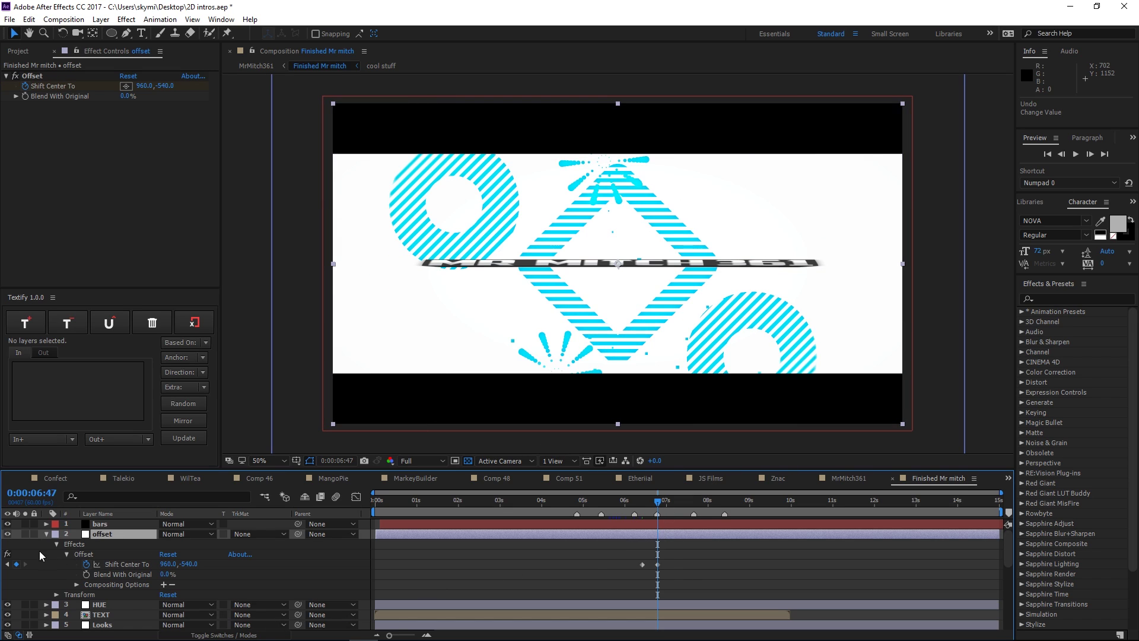
{"action": "left_click", "coordinate": [47, 534]}
Select the bars layer, replay the intro video in Chrome to examine its black bars, and return to After Effects
{"action": "left_click", "coordinate": [114, 523]}
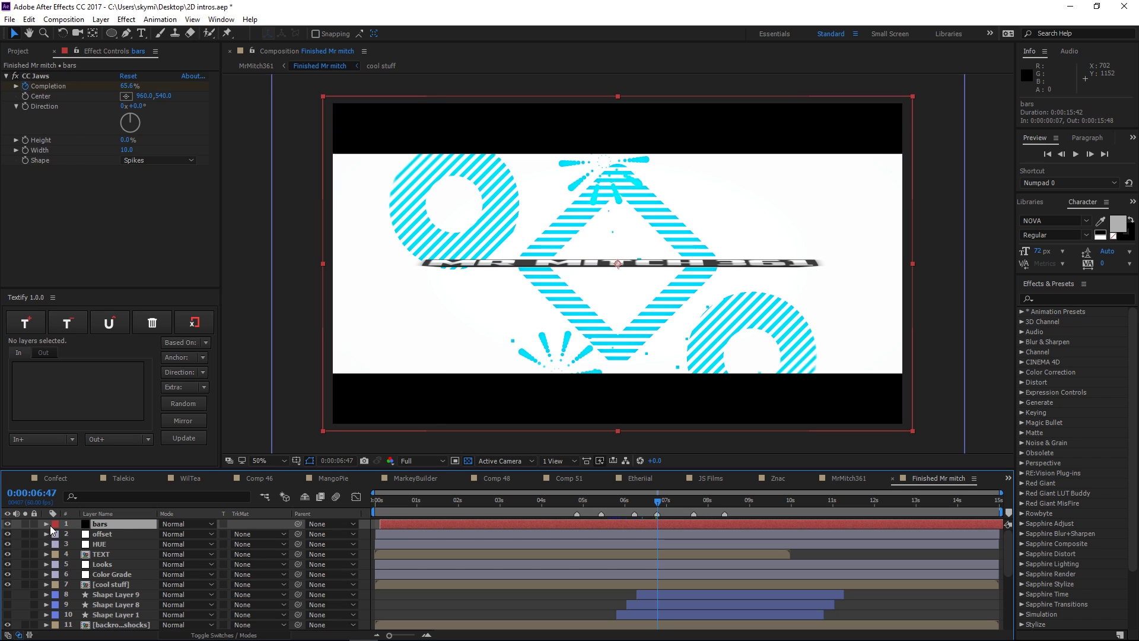
{"action": "left_click", "coordinate": [189, 629]}
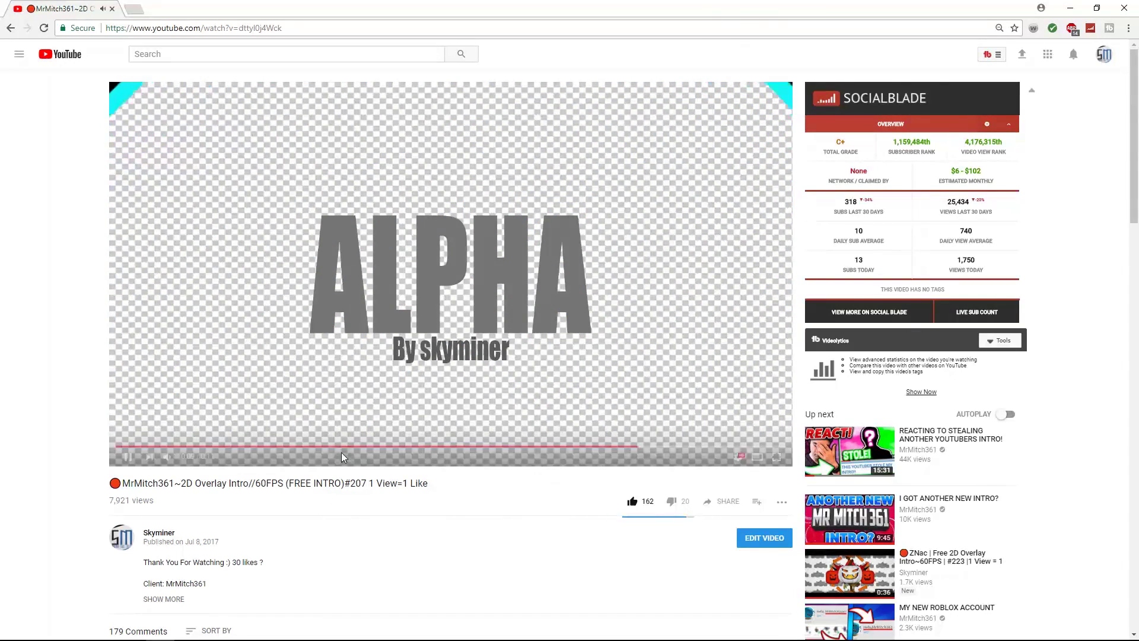
{"action": "left_click", "coordinate": [322, 446]}
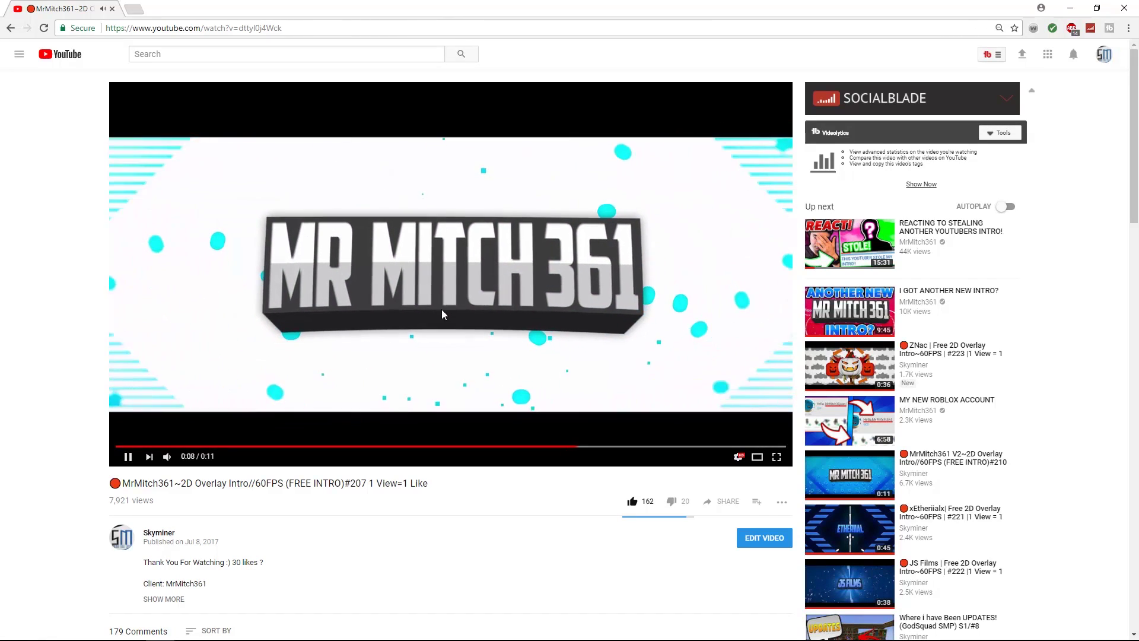
{"action": "left_click", "coordinate": [558, 356]}
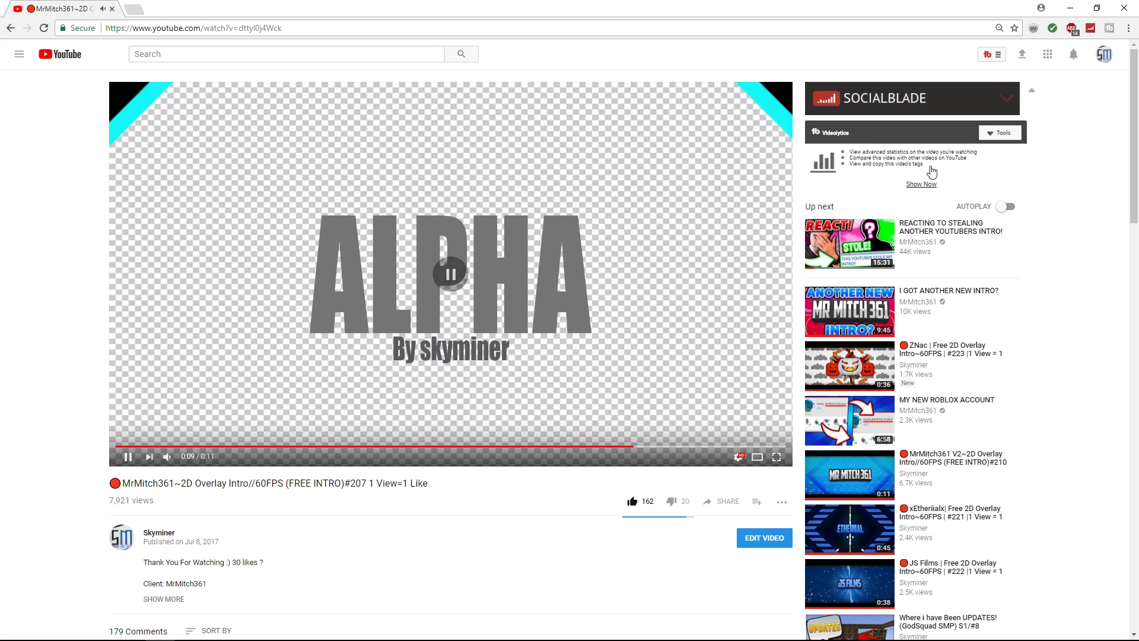
{"action": "left_click", "coordinate": [1070, 8]}
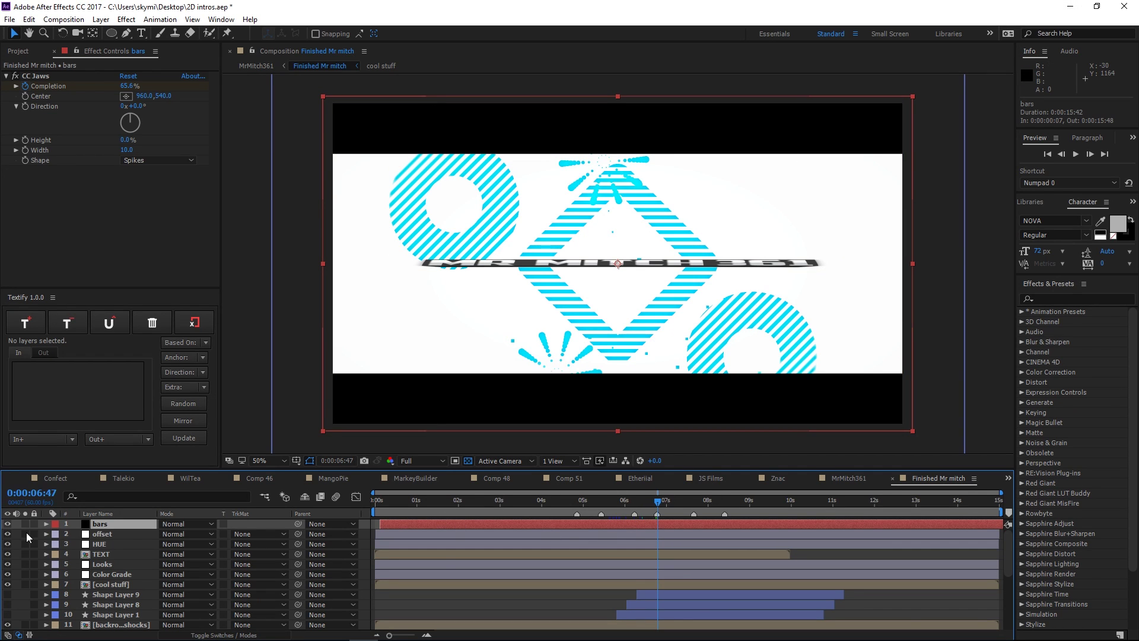
Expand the bars layer's CC Jaws effect to examine its properties and Completion keyframes
{"action": "left_click", "coordinate": [47, 525]}
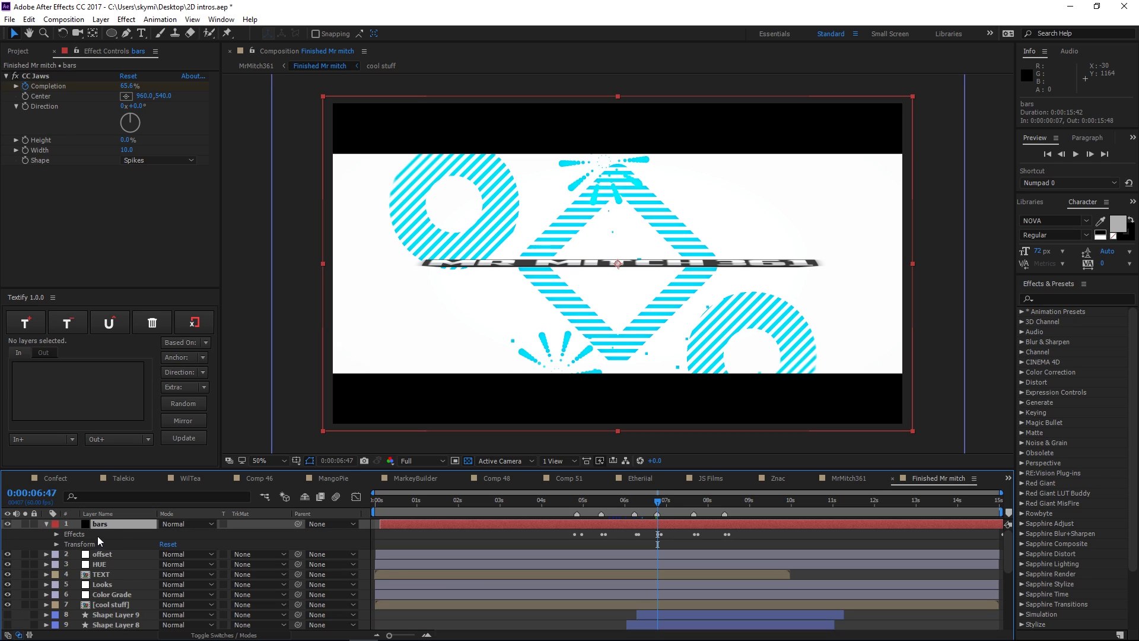
{"action": "left_click", "coordinate": [57, 534]}
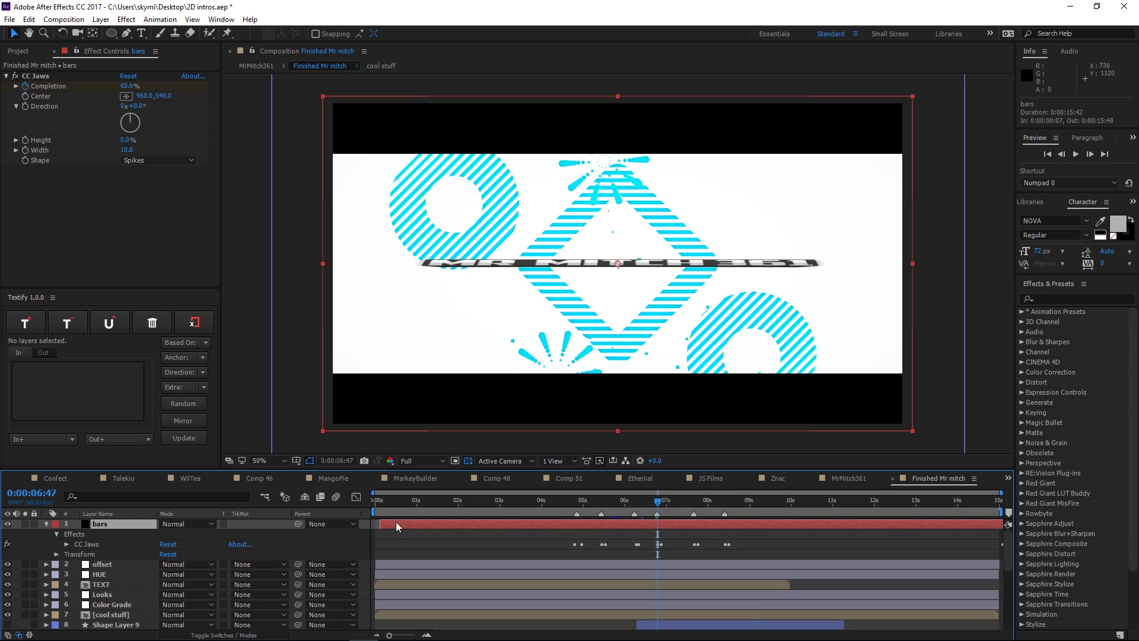
{"action": "left_click", "coordinate": [57, 535]}
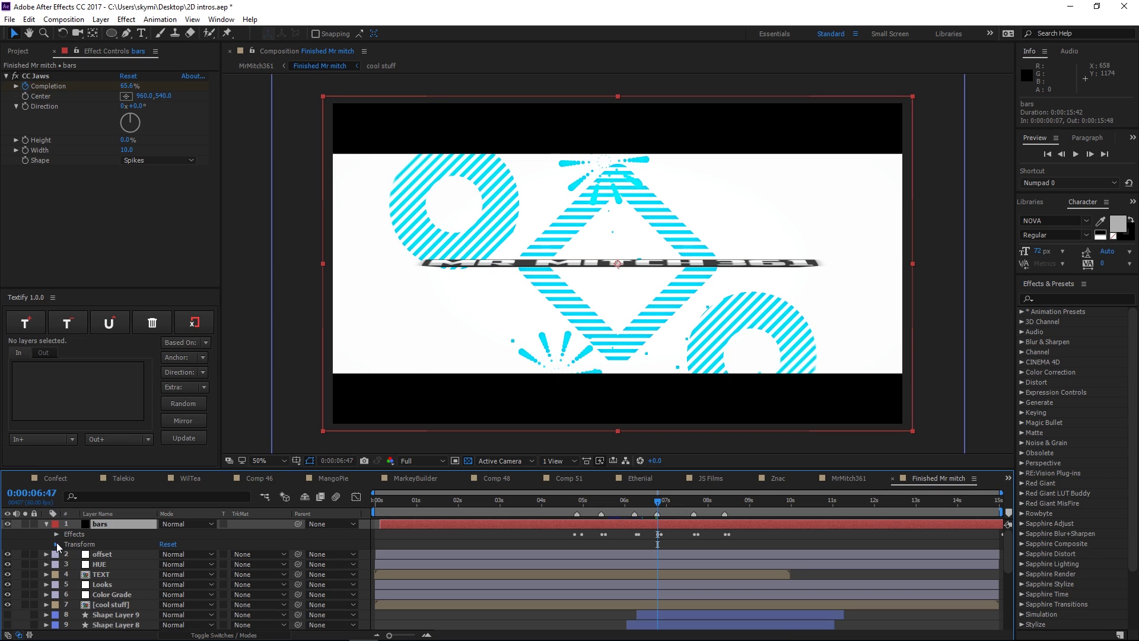
{"action": "left_click", "coordinate": [56, 542]}
{"action": "left_click", "coordinate": [55, 542]}
{"action": "left_click", "coordinate": [57, 534]}
{"action": "left_click", "coordinate": [66, 544]}
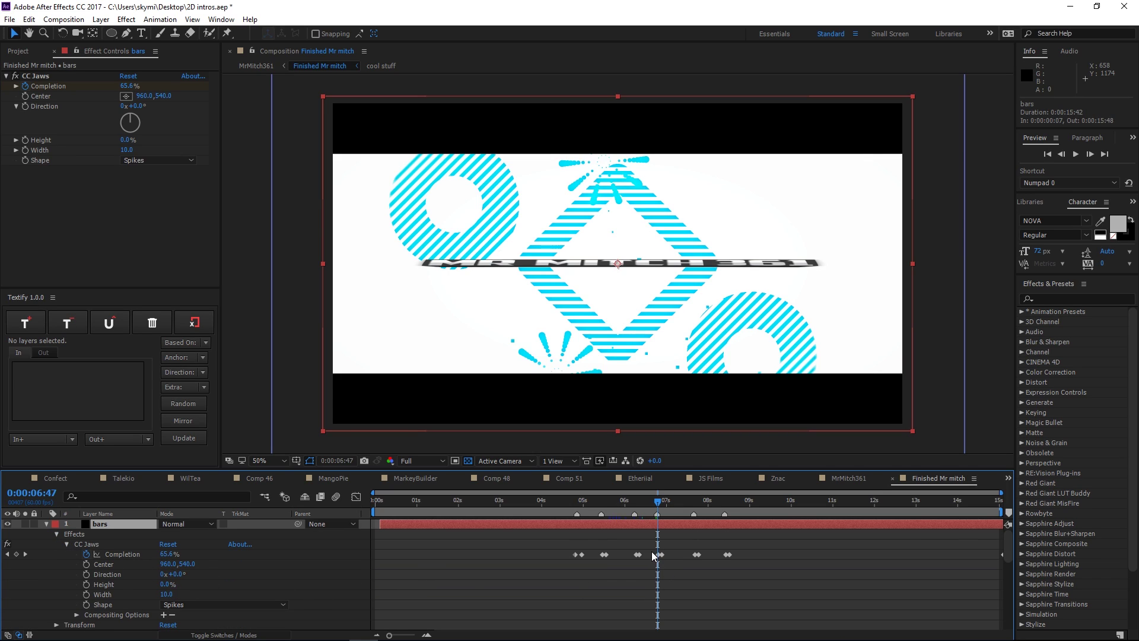
View the composition at the bars layer's first Completion keyframe at 0:00:04:48
{"action": "left_click_drag", "start_coordinate": [656, 504], "coordinate": [574, 545]}
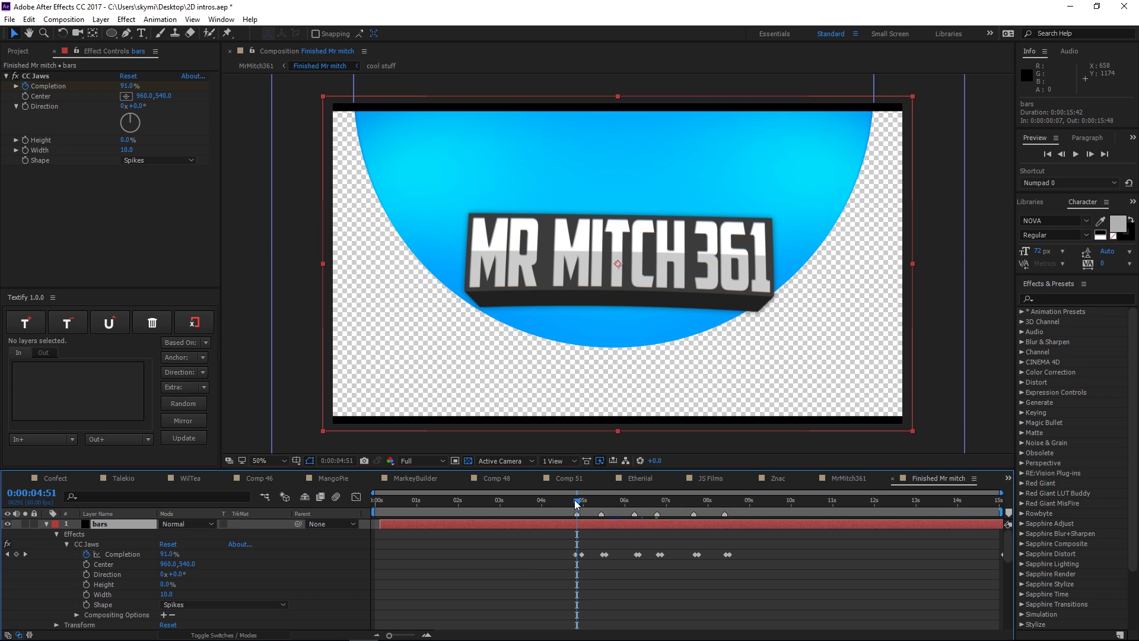
{"action": "left_click_drag", "start_coordinate": [577, 504], "coordinate": [575, 504]}
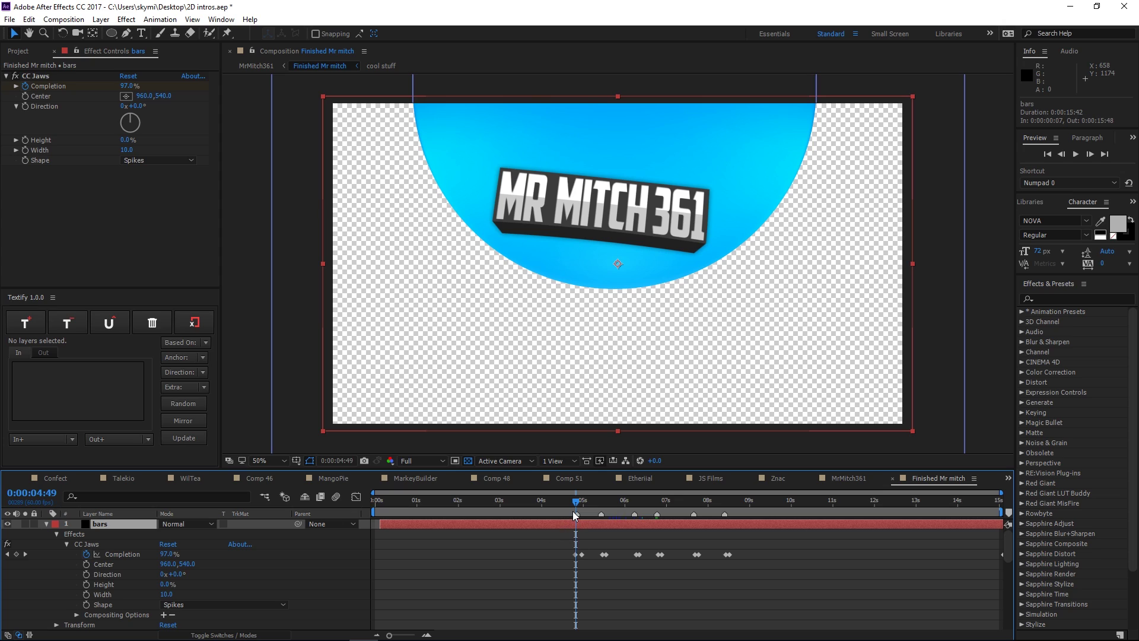
{"action": "left_click_drag", "start_coordinate": [577, 506], "coordinate": [576, 506]}
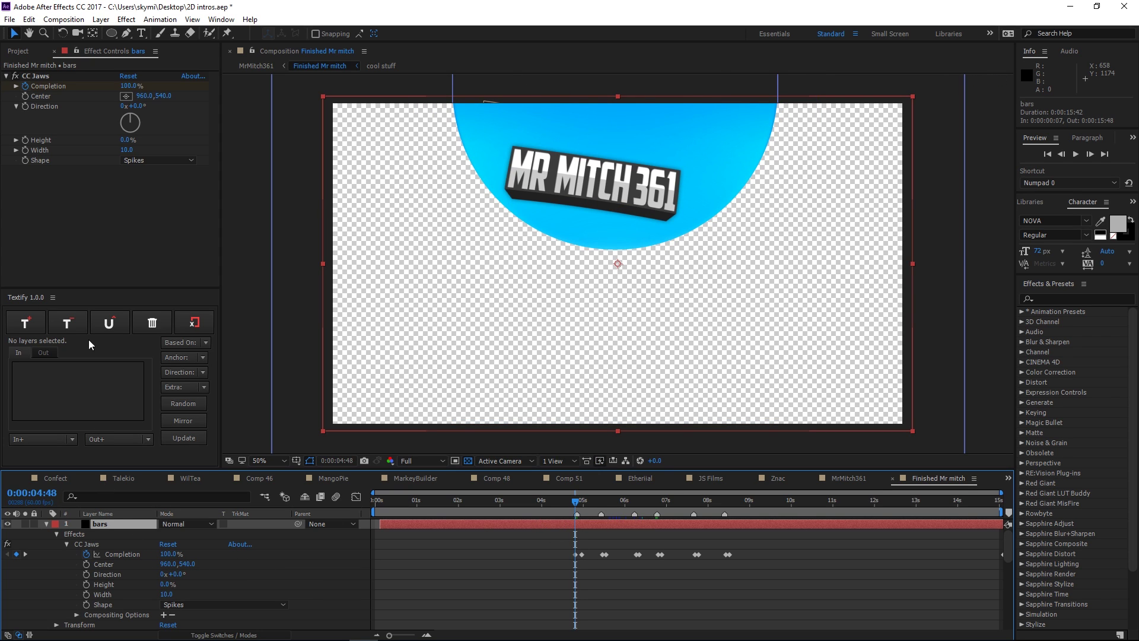
Create a new black 1920 x 1080 px solid layer in the Finished Mr mitch composition
{"action": "left_click", "coordinate": [312, 583]}
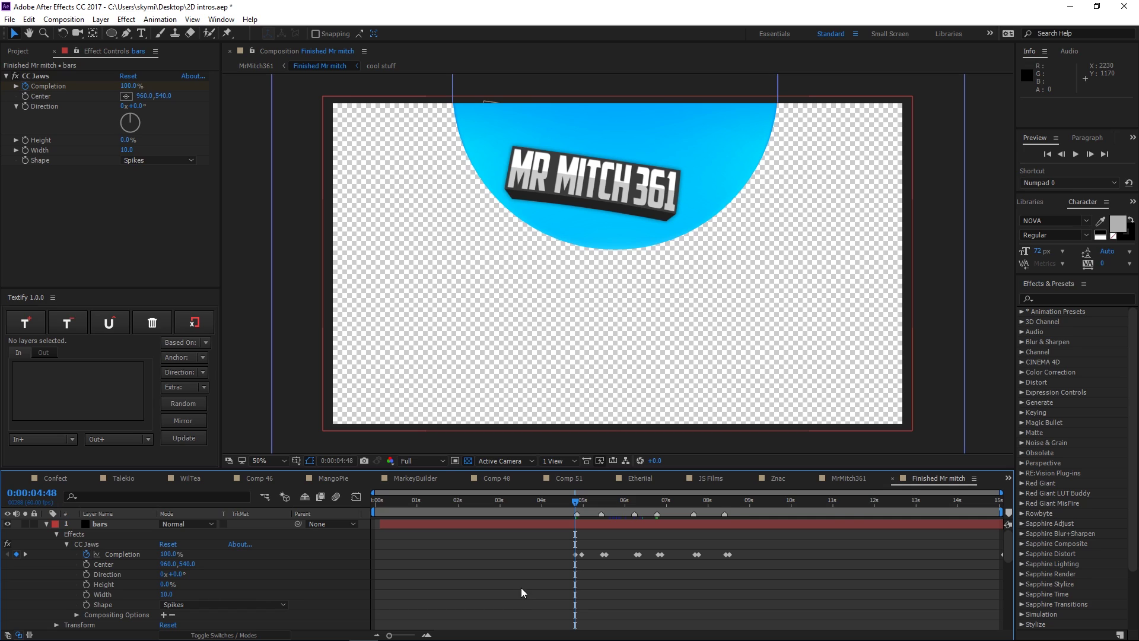
{"action": "right_click", "coordinate": [315, 594]}
{"action": "mouse_move", "coordinate": [349, 484]}
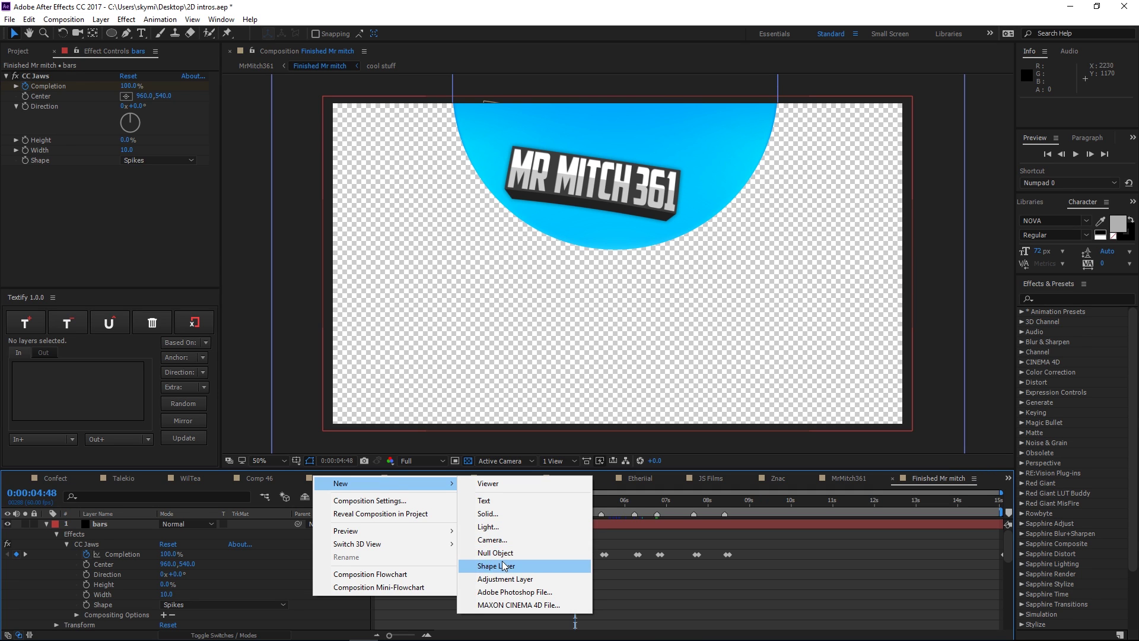
{"action": "left_click", "coordinate": [490, 514]}
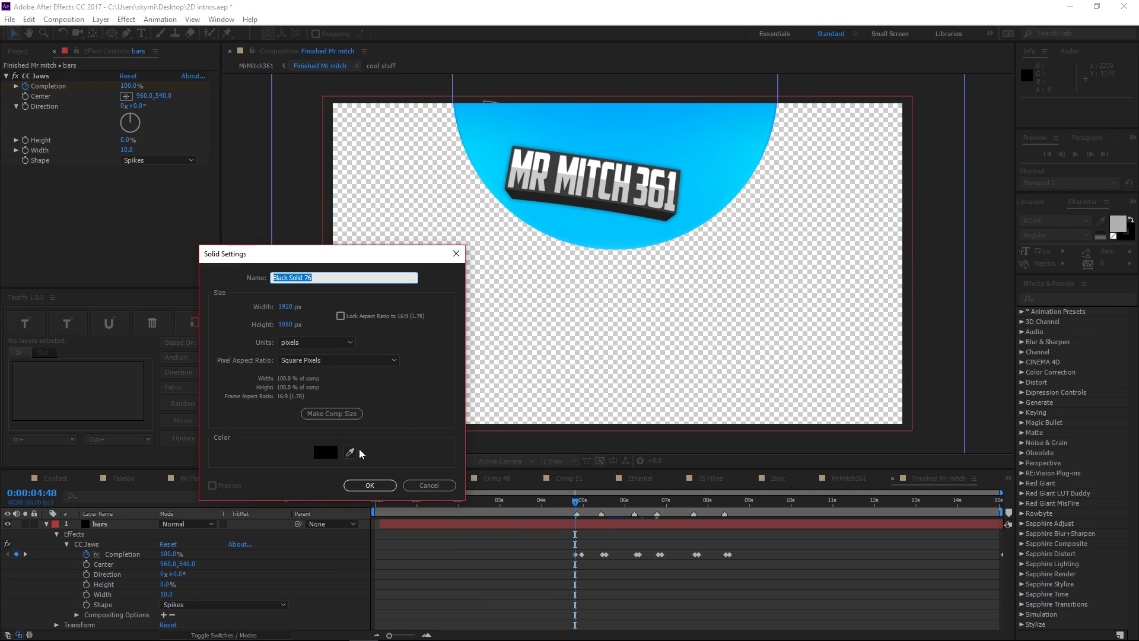
{"action": "left_click", "coordinate": [369, 485]}
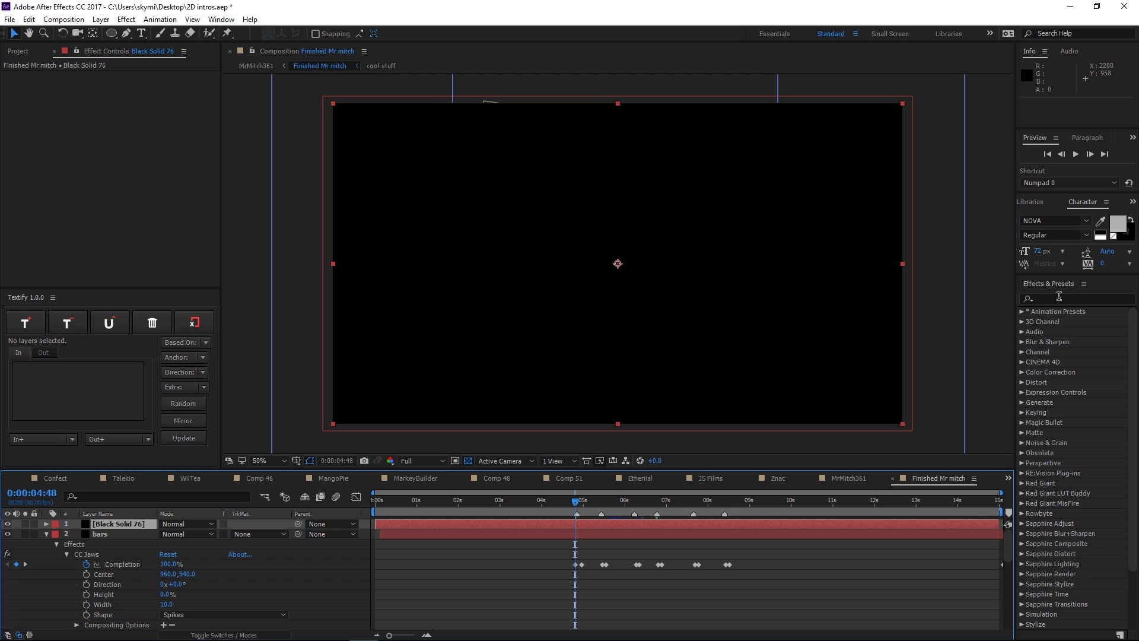
Search the effects for "cc jaw" and apply CC Jaws to the new black solid
{"action": "left_click", "coordinate": [1059, 296]}
{"action": "type", "text": "cc"}
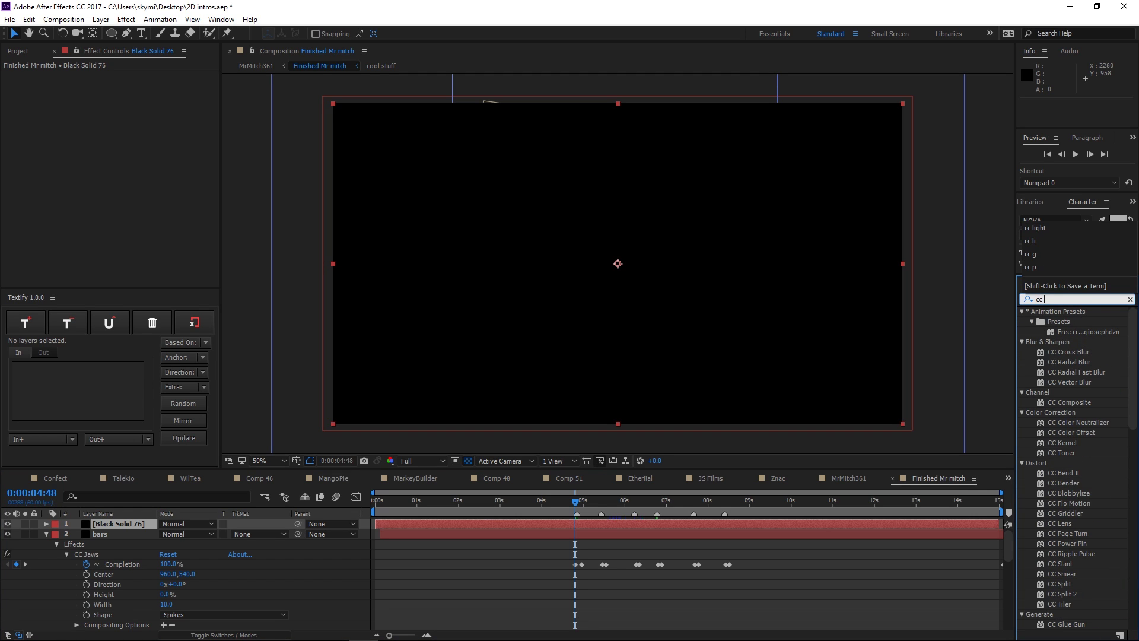
{"action": "type", "text": " jw"}
{"action": "key", "text": "BackSpace"}
{"action": "type", "text": "aw"}
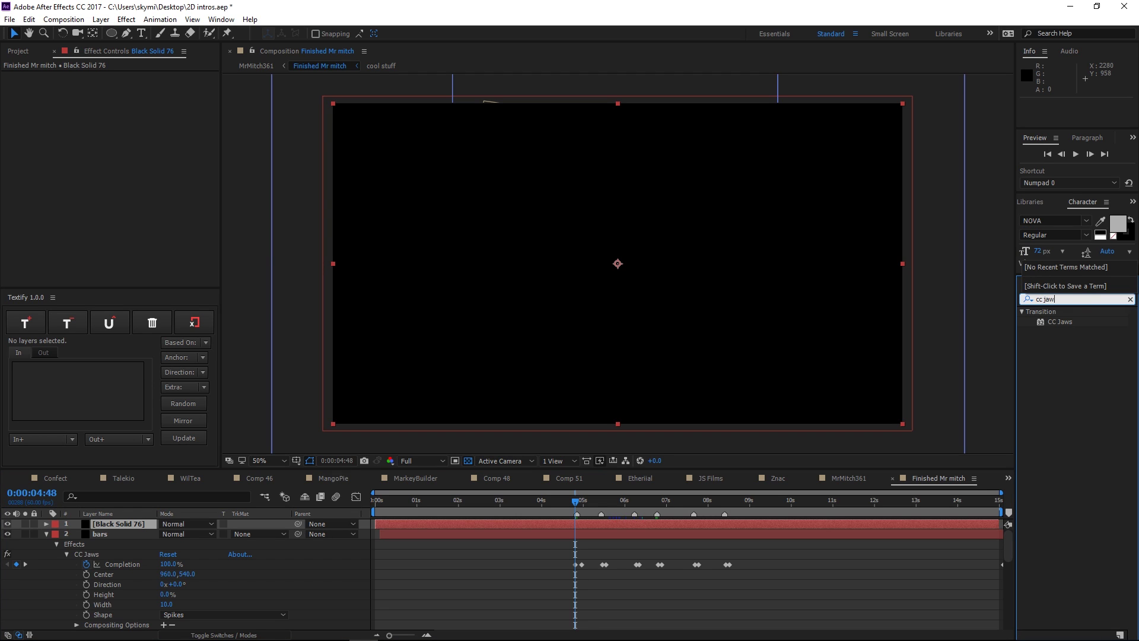
{"action": "left_click_drag", "start_coordinate": [1068, 318], "coordinate": [121, 524]}
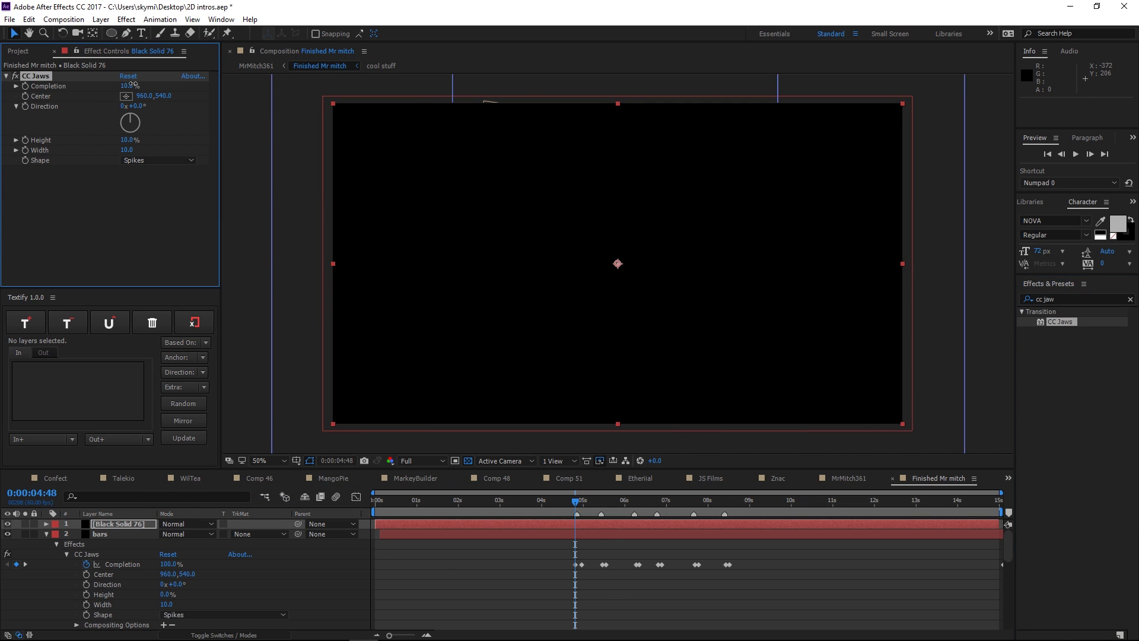
Set the black solid's CC Jaws Completion to 69% and Width to 25, and check the available shapes
{"action": "left_click_drag", "start_coordinate": [131, 85], "coordinate": [172, 85]}
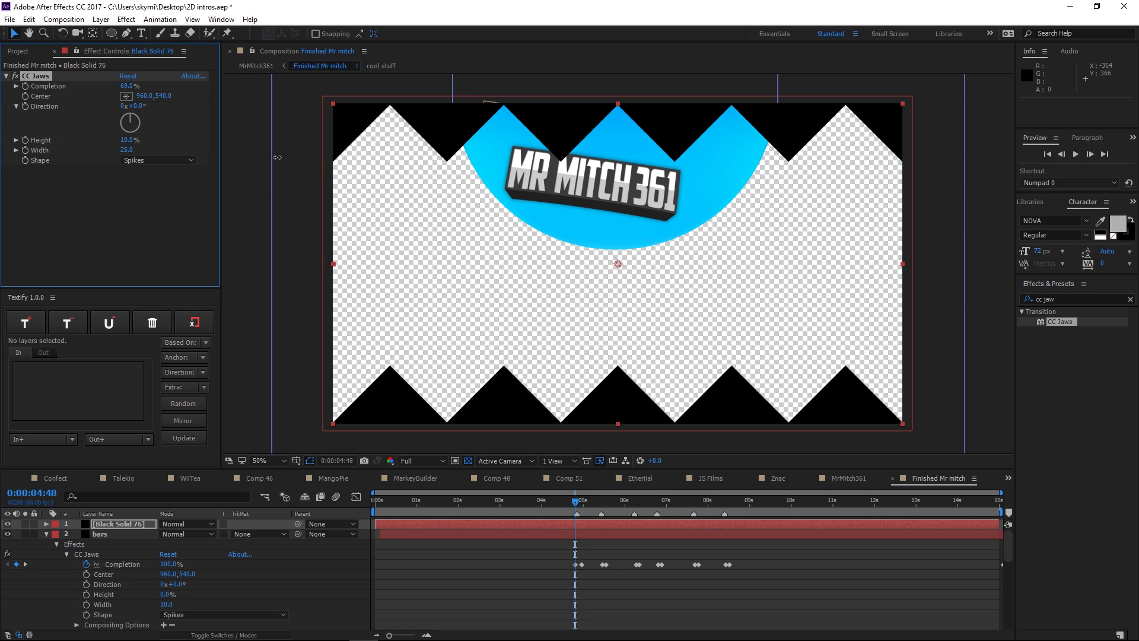
{"action": "left_click_drag", "start_coordinate": [277, 157], "coordinate": [309, 159]}
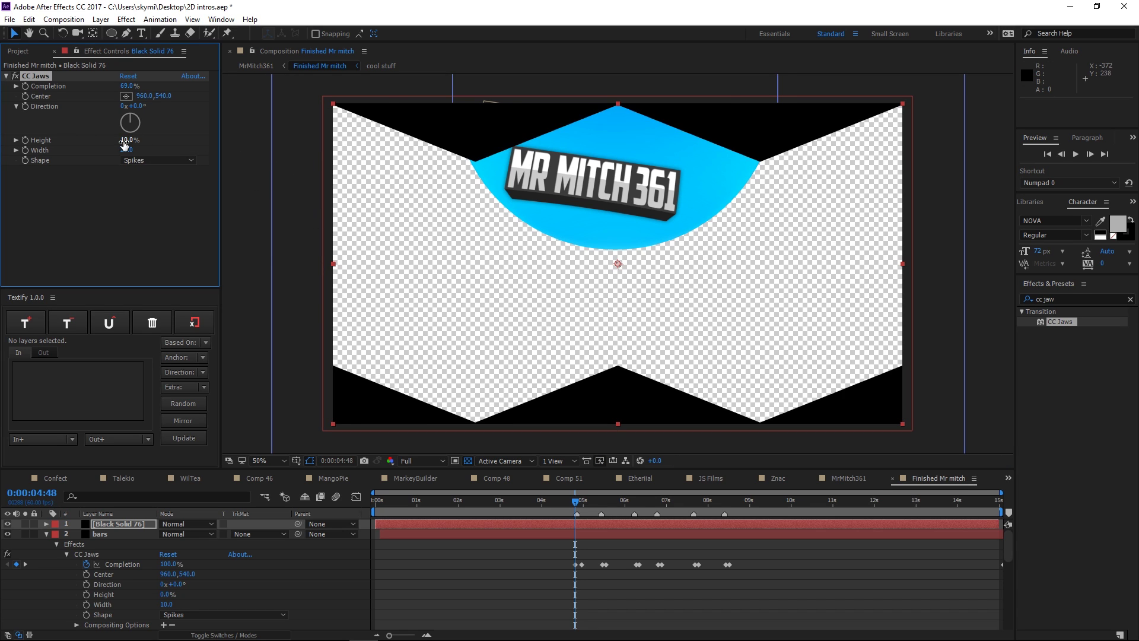
{"action": "left_click", "coordinate": [143, 160]}
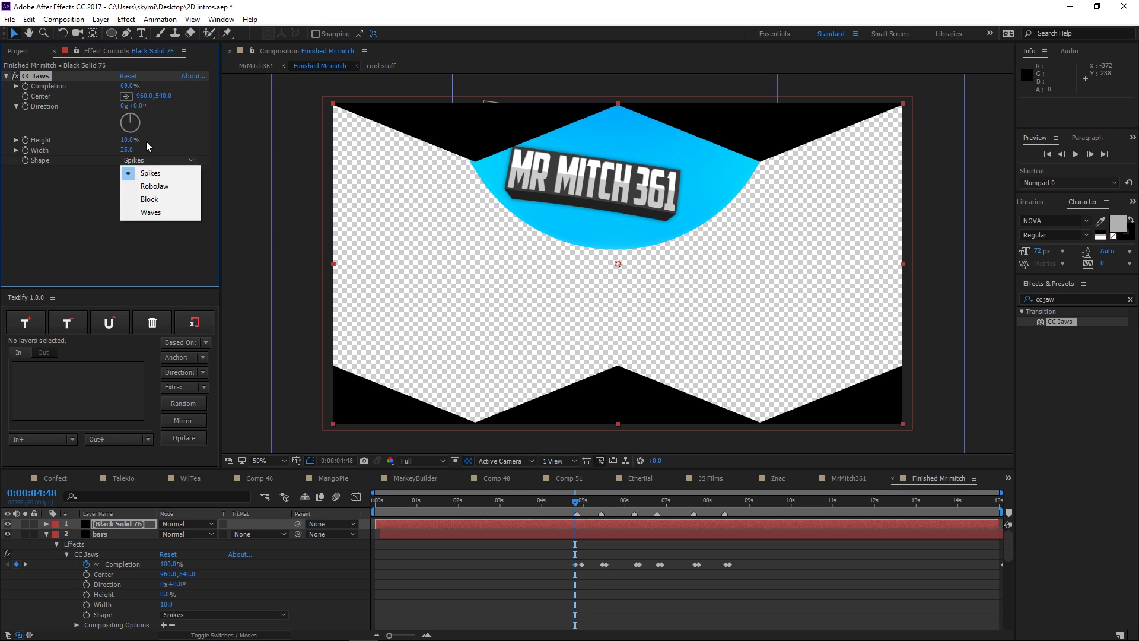
{"action": "left_click", "coordinate": [144, 144]}
Set the CC Jaws Height to 0% so the solid forms straight bars, and raise Completion to 100%
{"action": "mouse_move", "coordinate": [132, 139]}
{"action": "left_mouse_down"}
{"action": "mouse_move", "coordinate": [251, 150]}
{"action": "mouse_move", "coordinate": [129, 139]}
{"action": "left_mouse_up"}
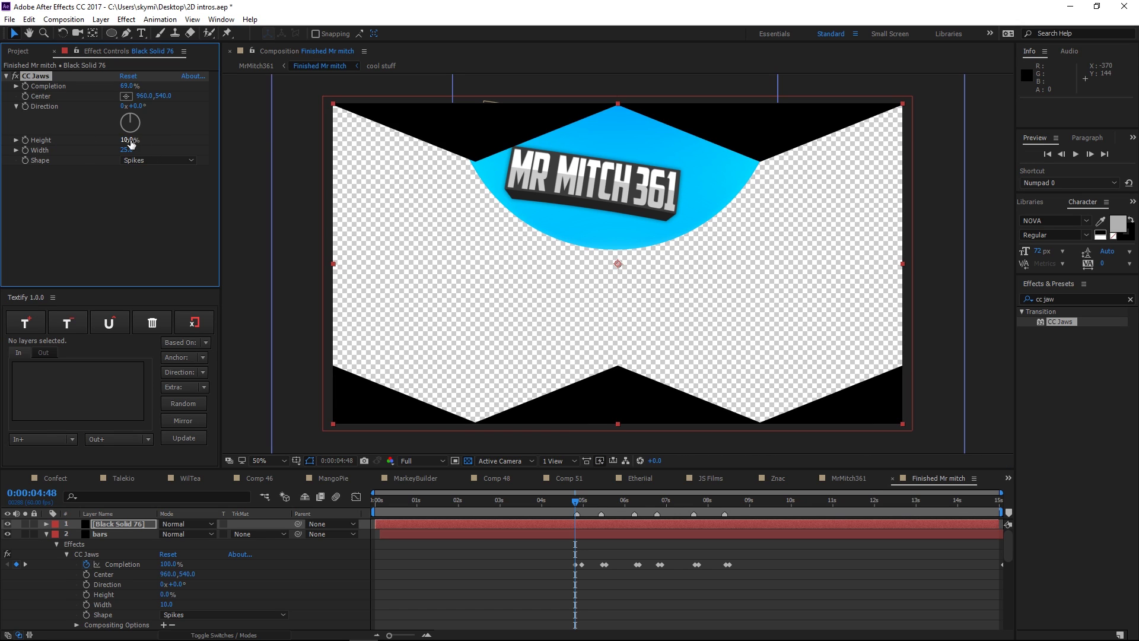
{"action": "left_click", "coordinate": [128, 140]}
{"action": "type", "text": "0"}
{"action": "key", "text": "Return"}
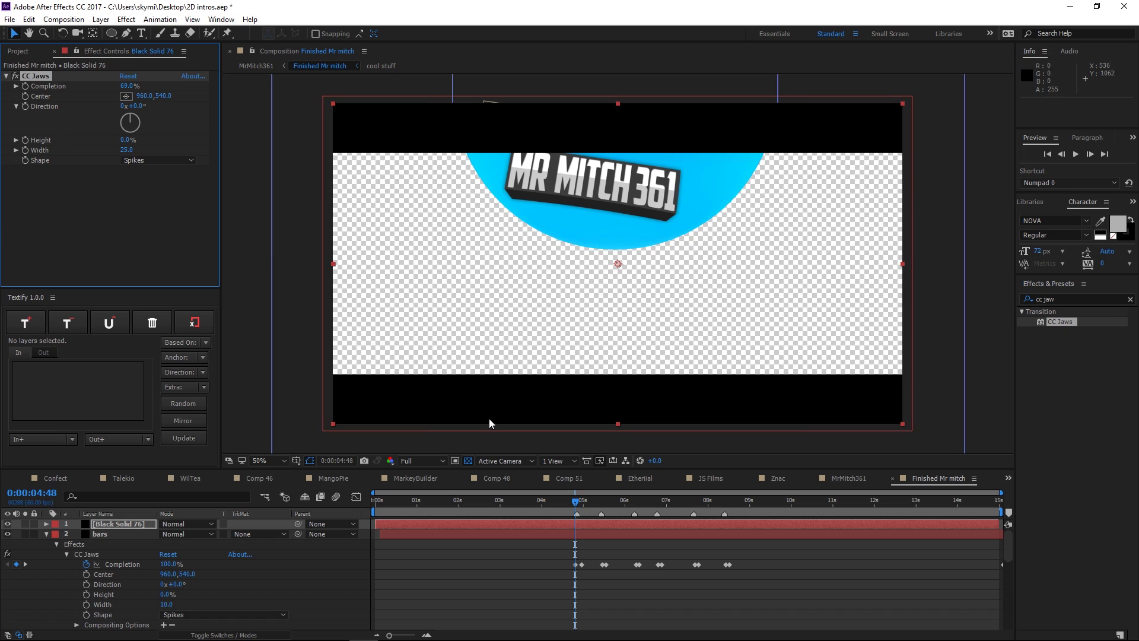
{"action": "left_click_drag", "start_coordinate": [112, 89], "coordinate": [249, 98]}
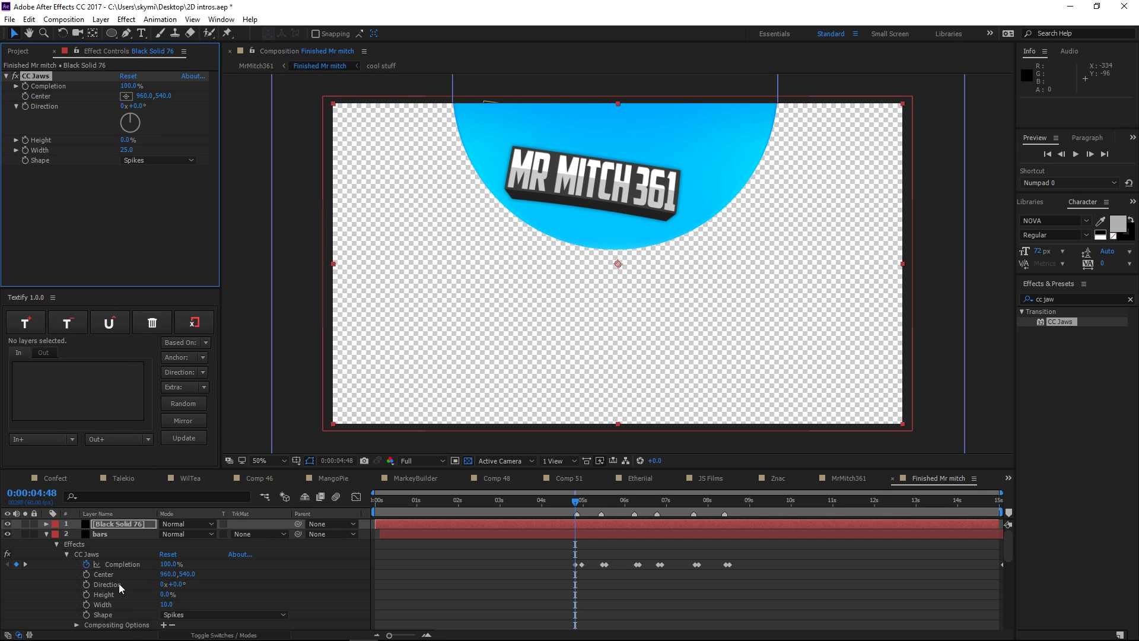
Delete the black demonstration solid and clear the effects search
{"action": "left_click", "coordinate": [132, 525]}
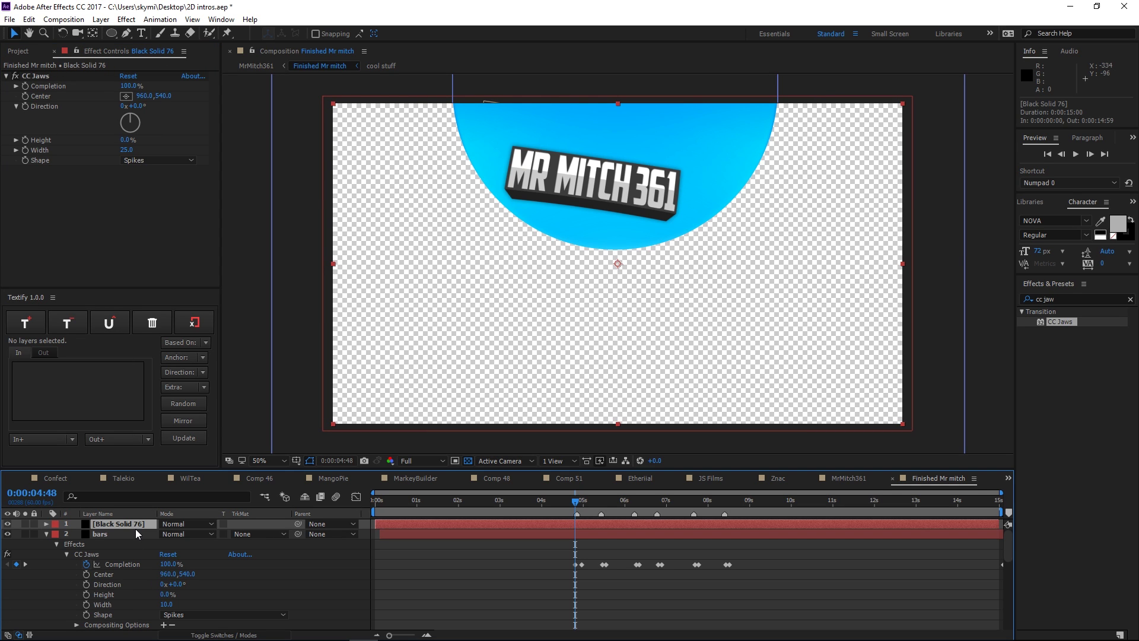
{"action": "key", "text": "Delete"}
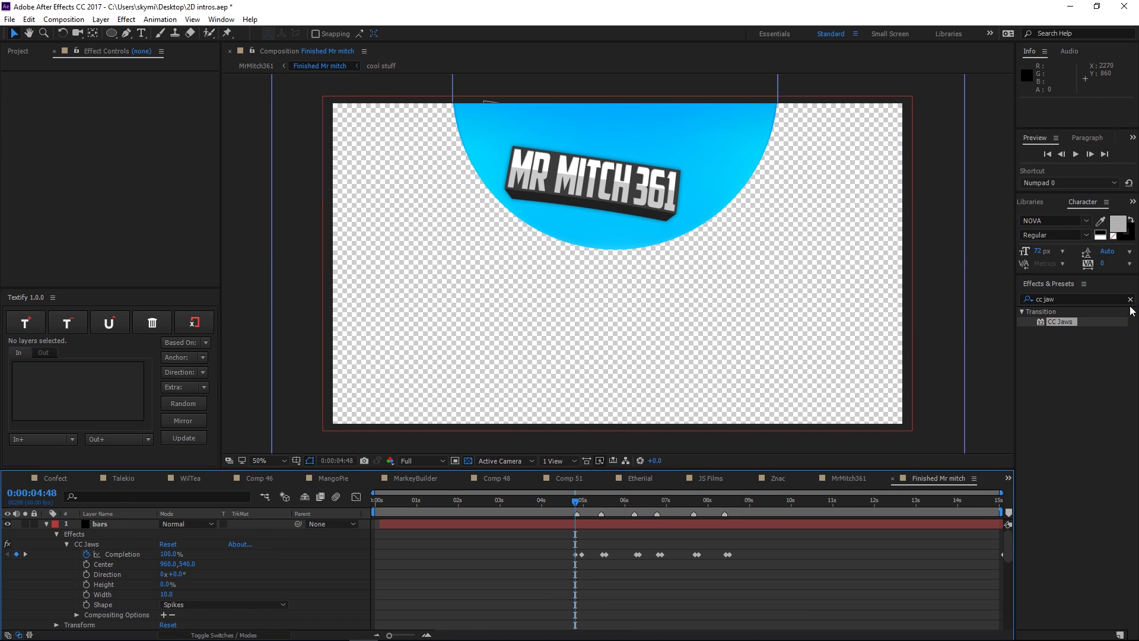
{"action": "left_click", "coordinate": [1130, 299]}
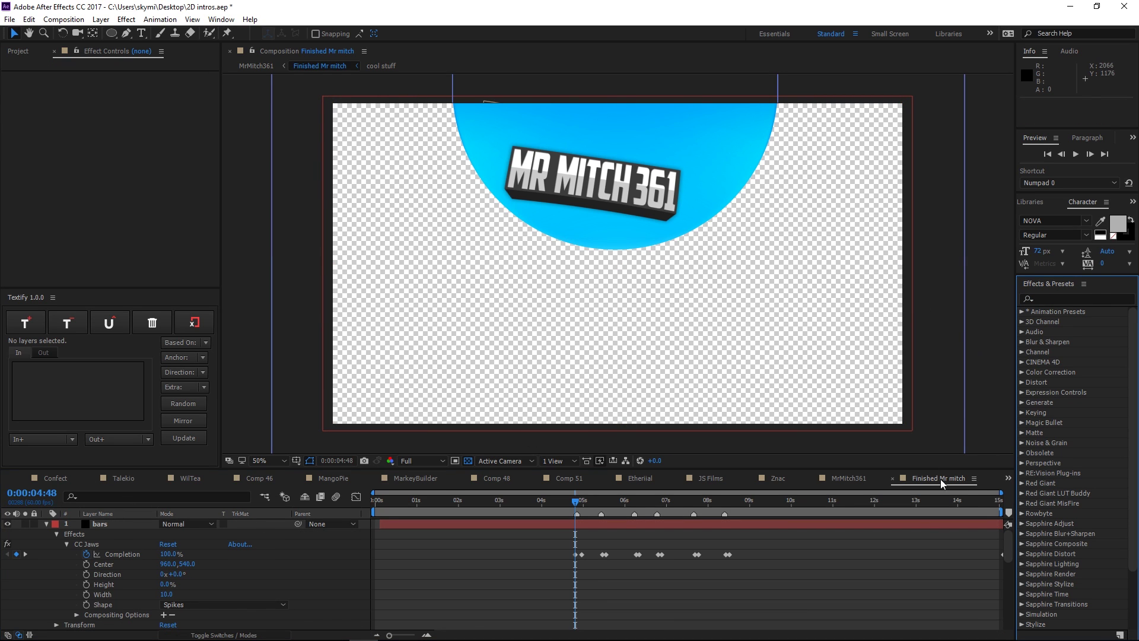
{"action": "left_click", "coordinate": [794, 554]}
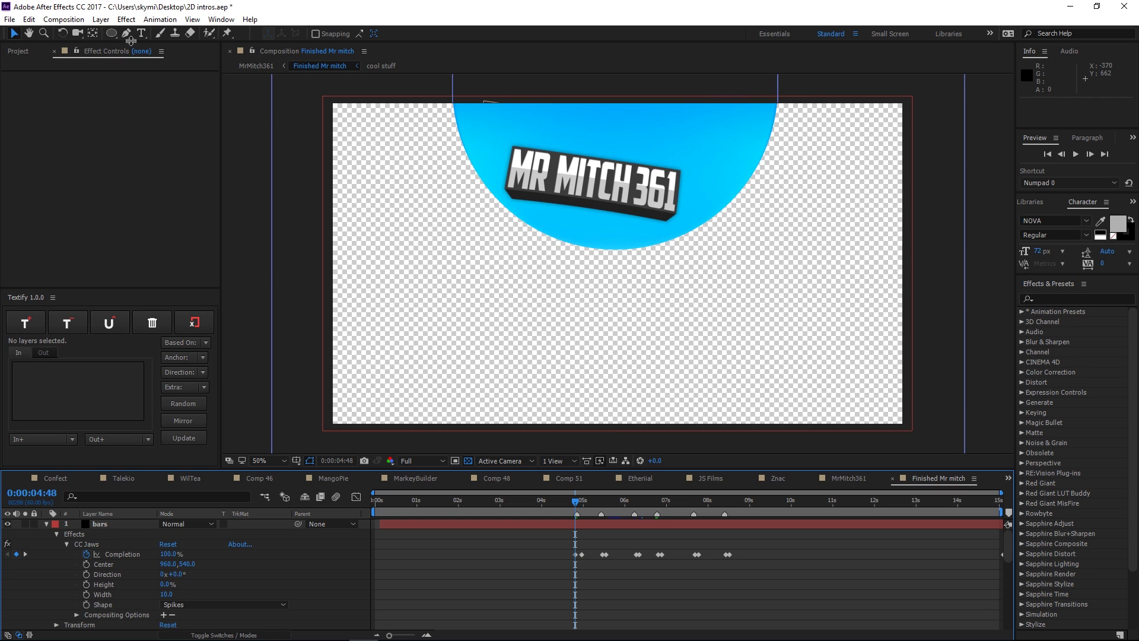
Draw a wide rectangle across the composition's top edge, filled black and with its stroke set to None
{"action": "mouse_move", "coordinate": [111, 33]}
{"action": "left_mouse_down"}
{"action": "mouse_move", "coordinate": [141, 47]}
{"action": "mouse_move", "coordinate": [153, 33]}
{"action": "left_mouse_up"}
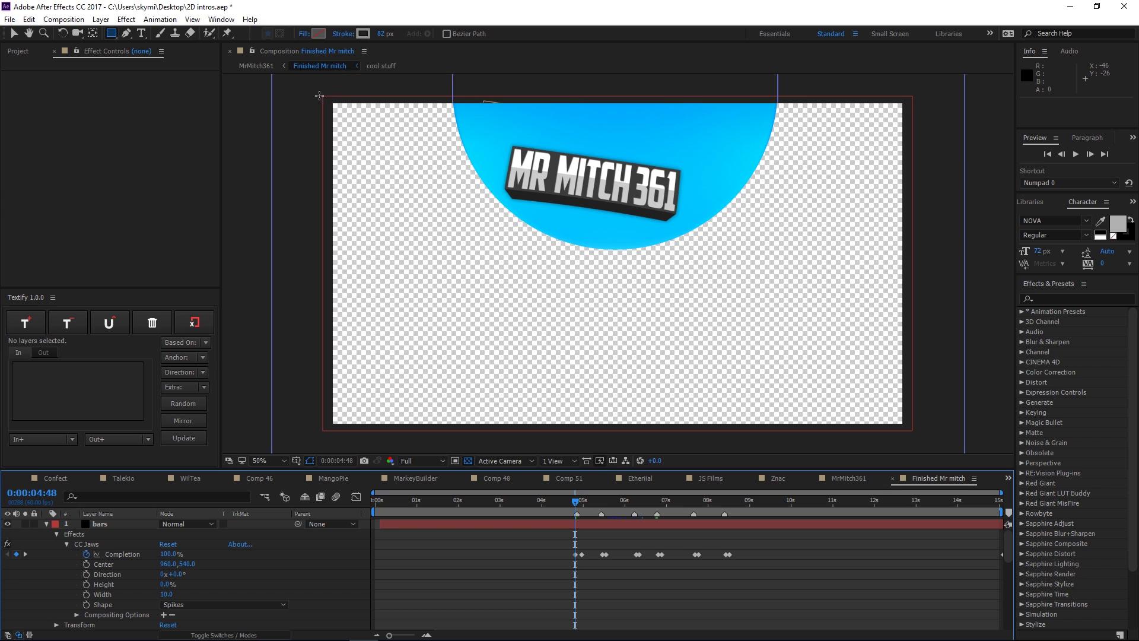
{"action": "left_click_drag", "start_coordinate": [319, 96], "coordinate": [932, 150]}
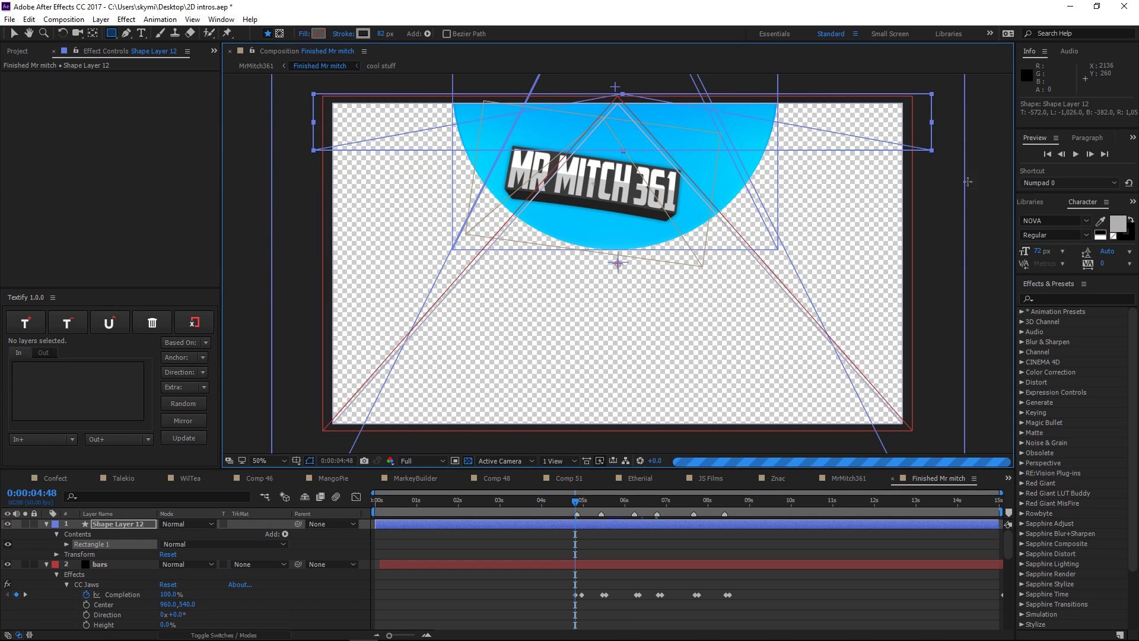
{"action": "left_click", "coordinate": [303, 34]}
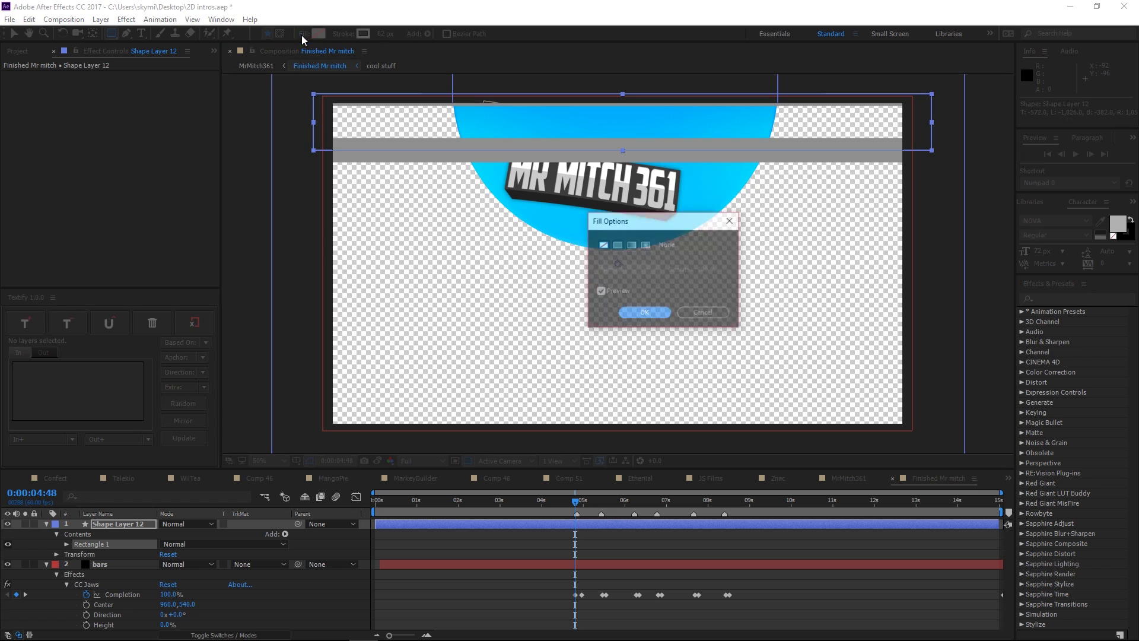
{"action": "left_click", "coordinate": [641, 317]}
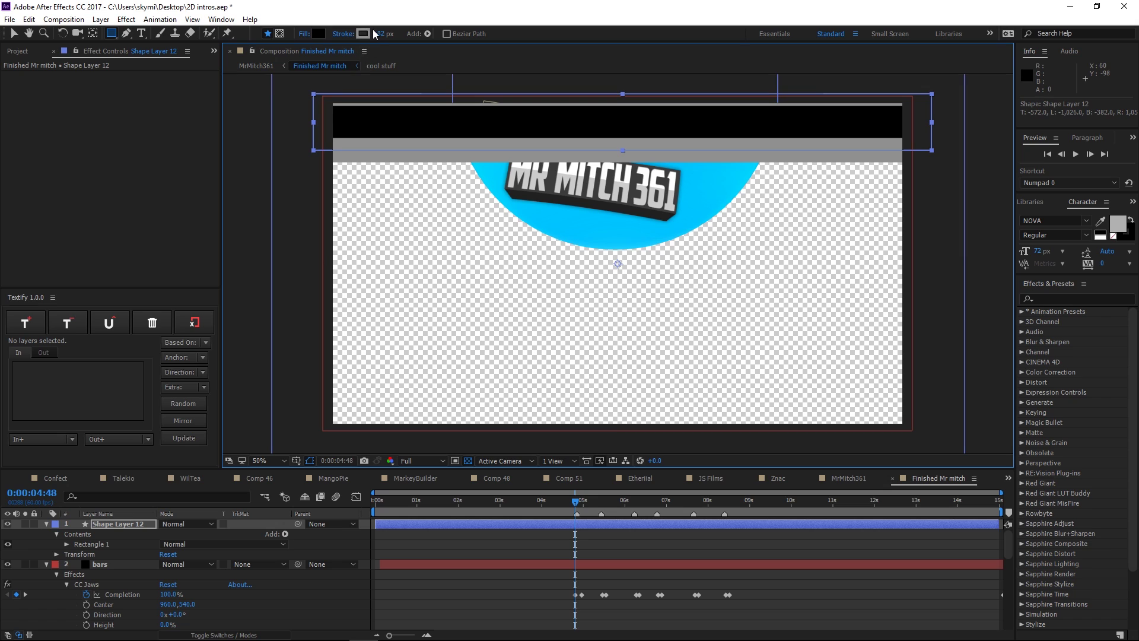
{"action": "left_click", "coordinate": [344, 34]}
{"action": "left_click", "coordinate": [603, 245]}
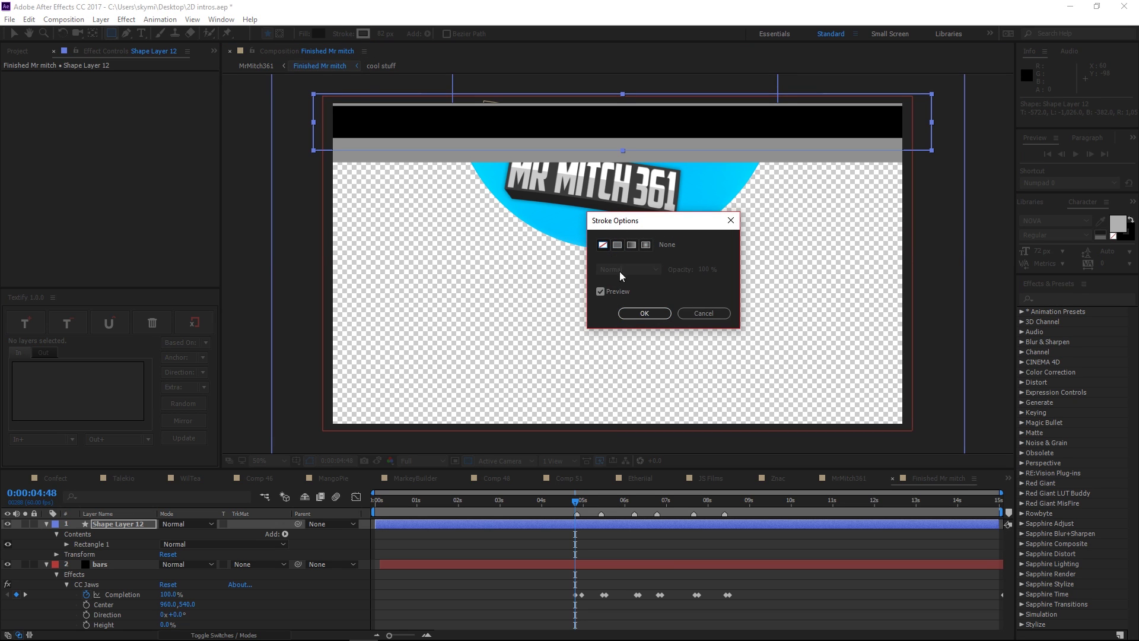
{"action": "left_click", "coordinate": [644, 313]}
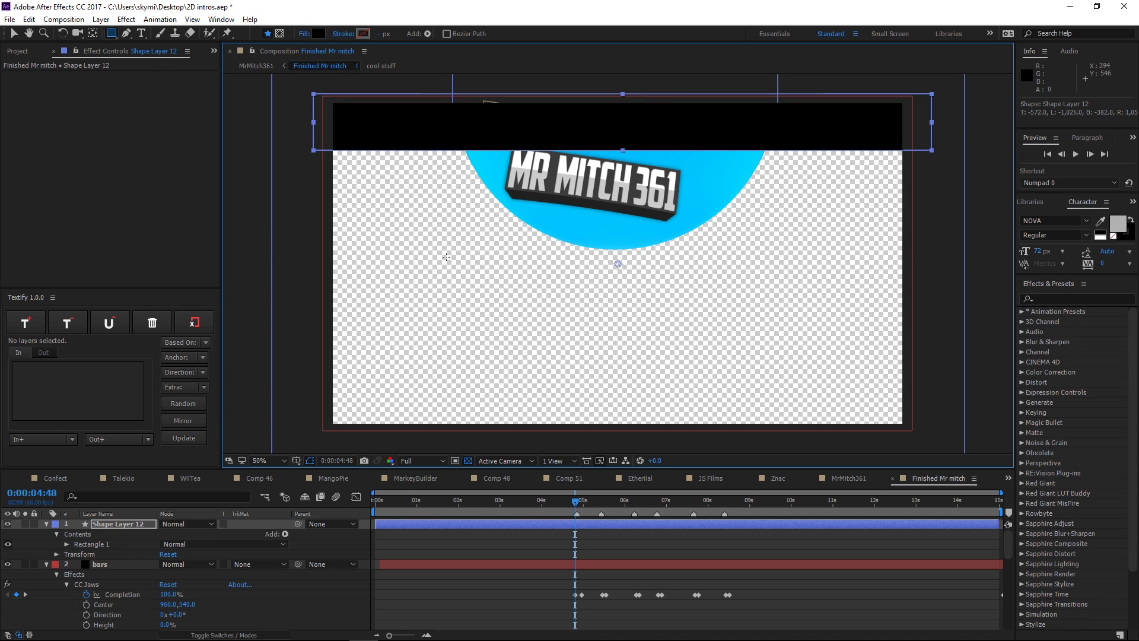
Delete the black rectangle's shape layer and switch back to the Selection tool
{"action": "left_click", "coordinate": [122, 524]}
{"action": "key", "text": "Delete"}
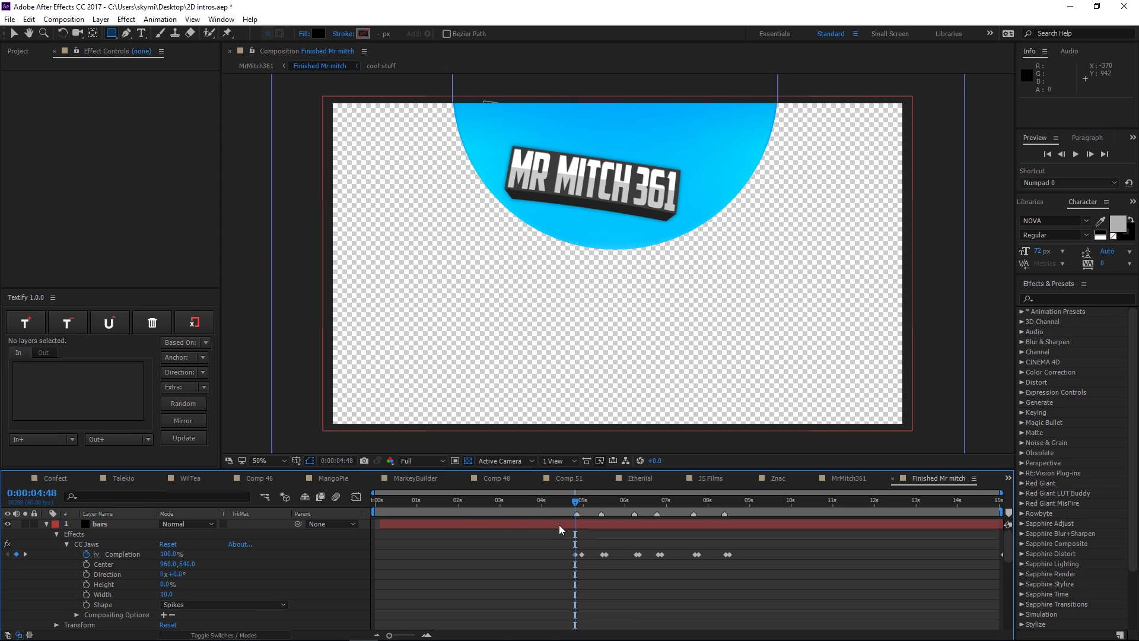
{"action": "left_click", "coordinate": [13, 34]}
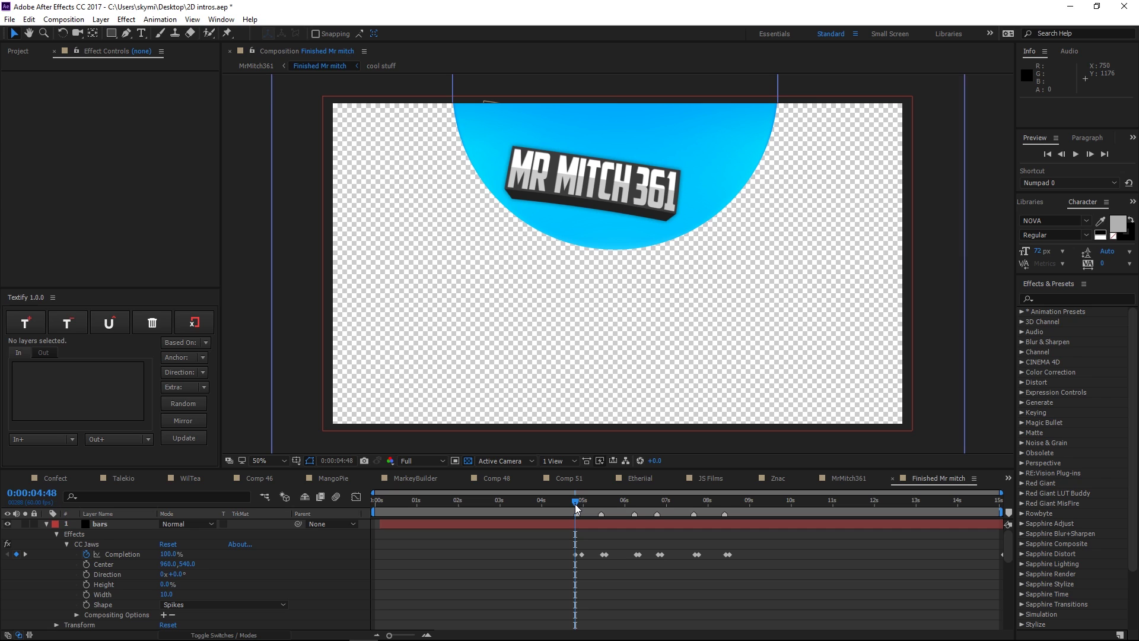
Scrub through the bars layer's Completion keyframes from 0:00:04:48 to 0:00:07:43 to examine how the black bars move
{"action": "left_click_drag", "start_coordinate": [574, 506], "coordinate": [583, 505]}
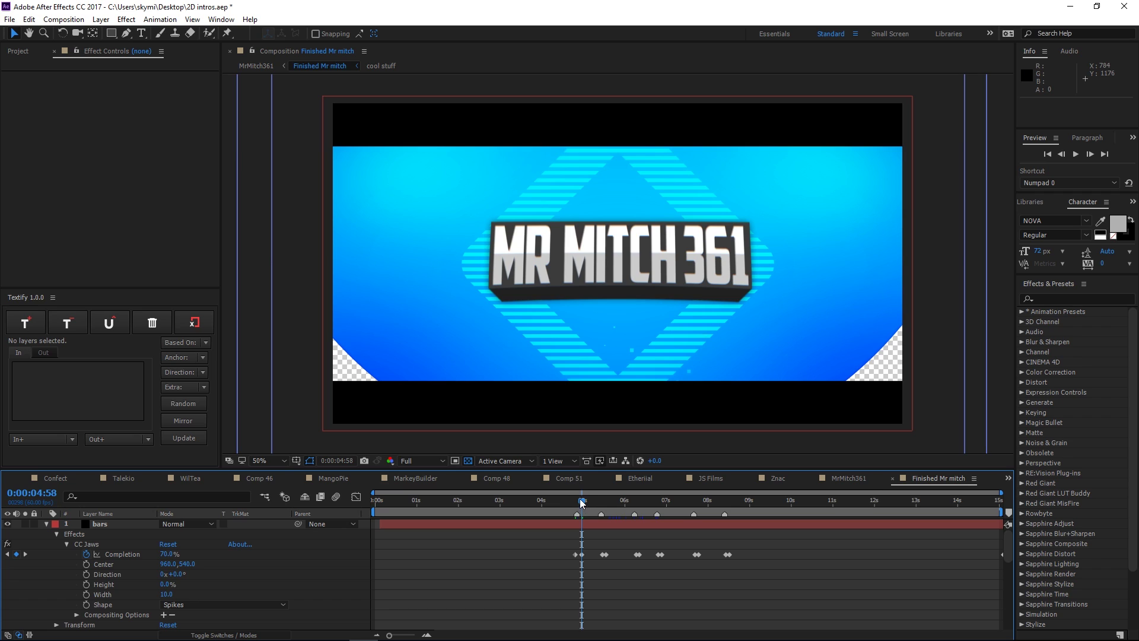
{"action": "left_click_drag", "start_coordinate": [579, 499], "coordinate": [603, 510]}
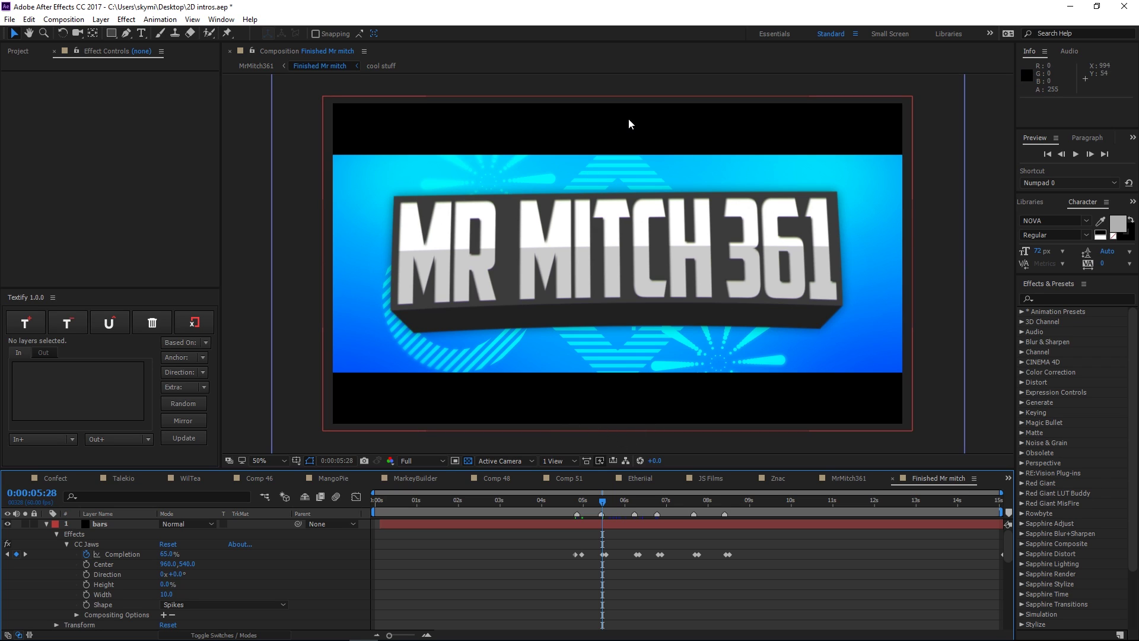
{"action": "left_click", "coordinate": [596, 507]}
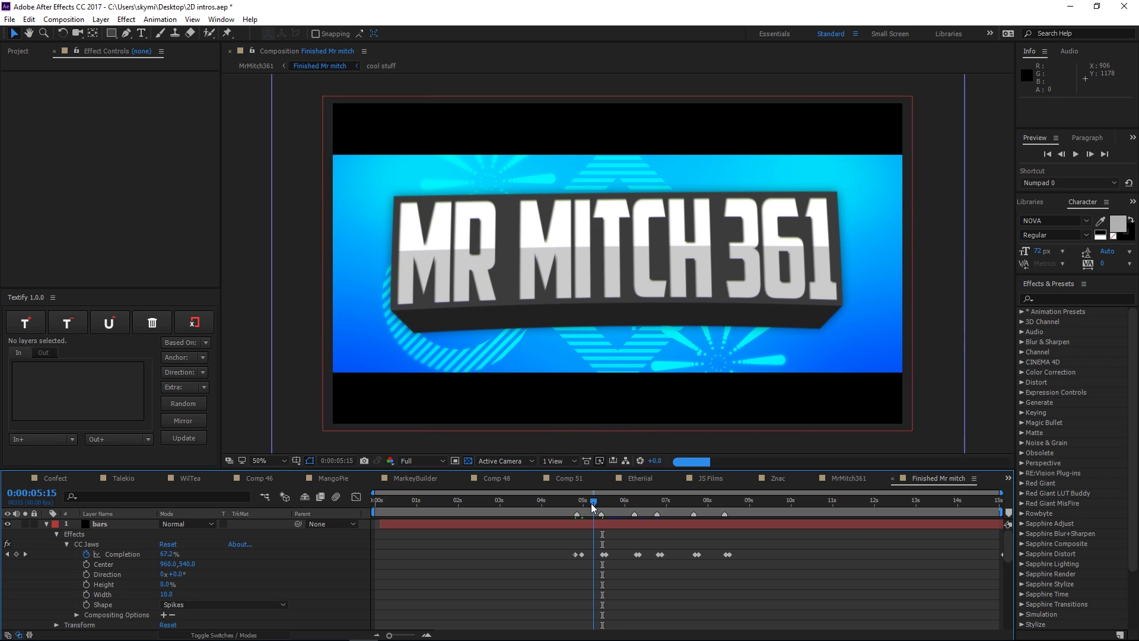
{"action": "left_click_drag", "start_coordinate": [596, 507], "coordinate": [634, 534]}
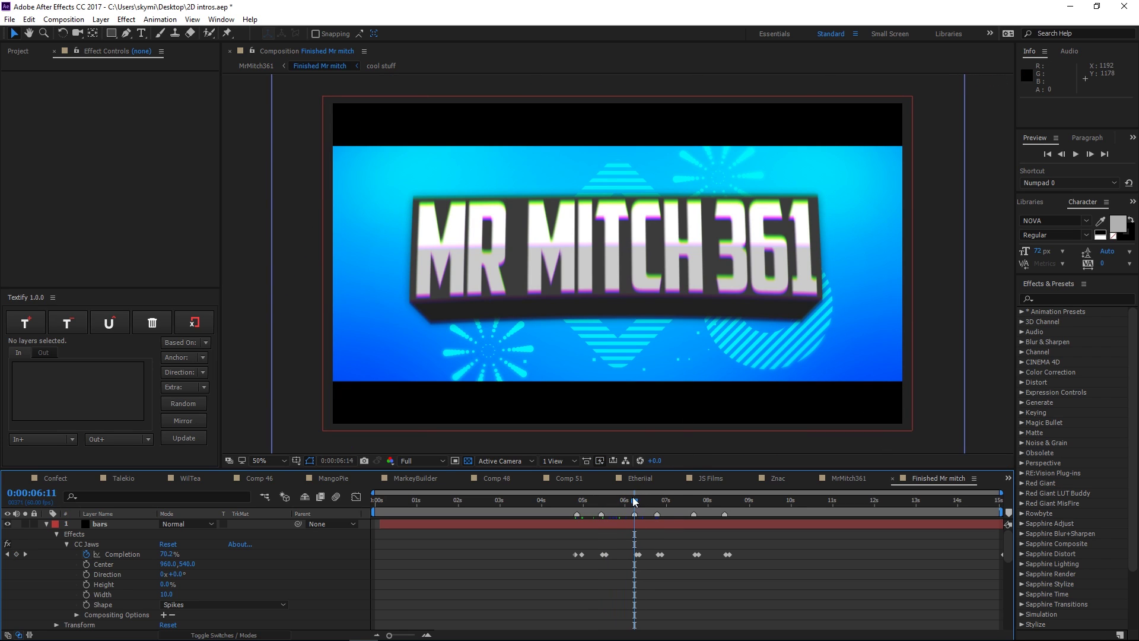
{"action": "left_click_drag", "start_coordinate": [641, 498], "coordinate": [656, 502]}
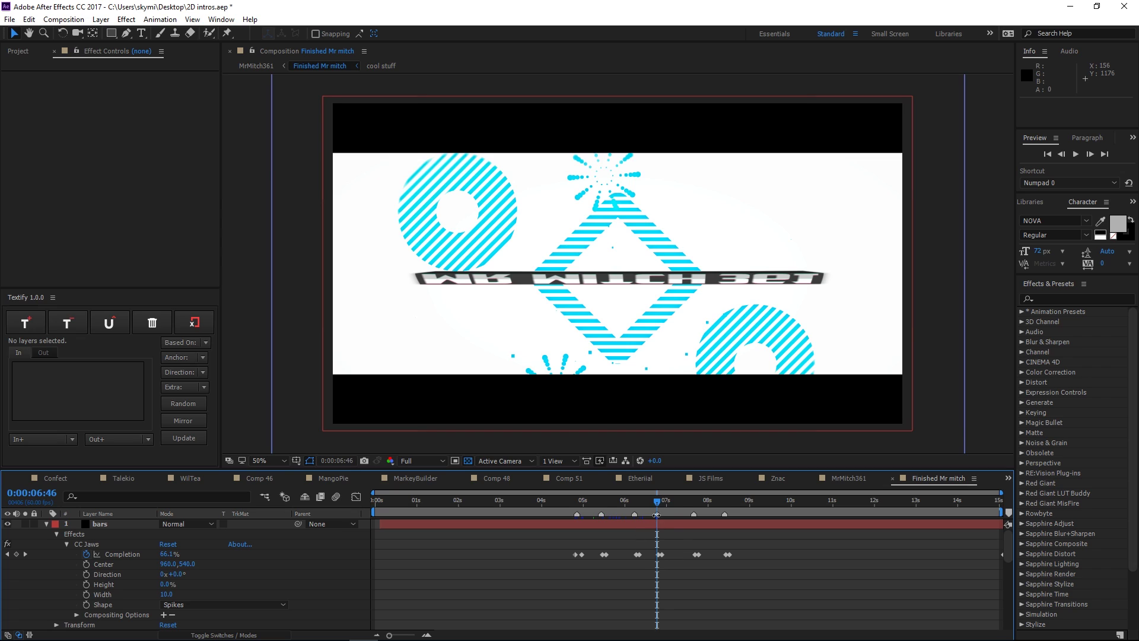
{"action": "left_click_drag", "start_coordinate": [659, 503], "coordinate": [660, 504]}
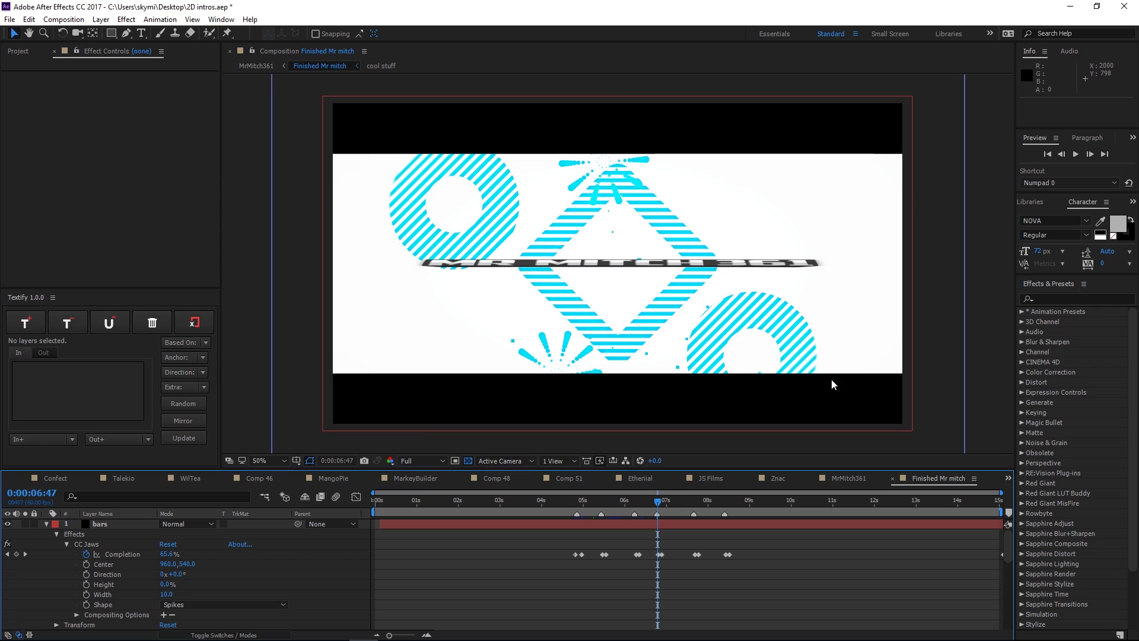
{"action": "left_click_drag", "start_coordinate": [659, 501], "coordinate": [696, 518]}
Collapse the bars layer and expand the TEXT layer's list of effects
{"action": "left_click", "coordinate": [45, 524]}
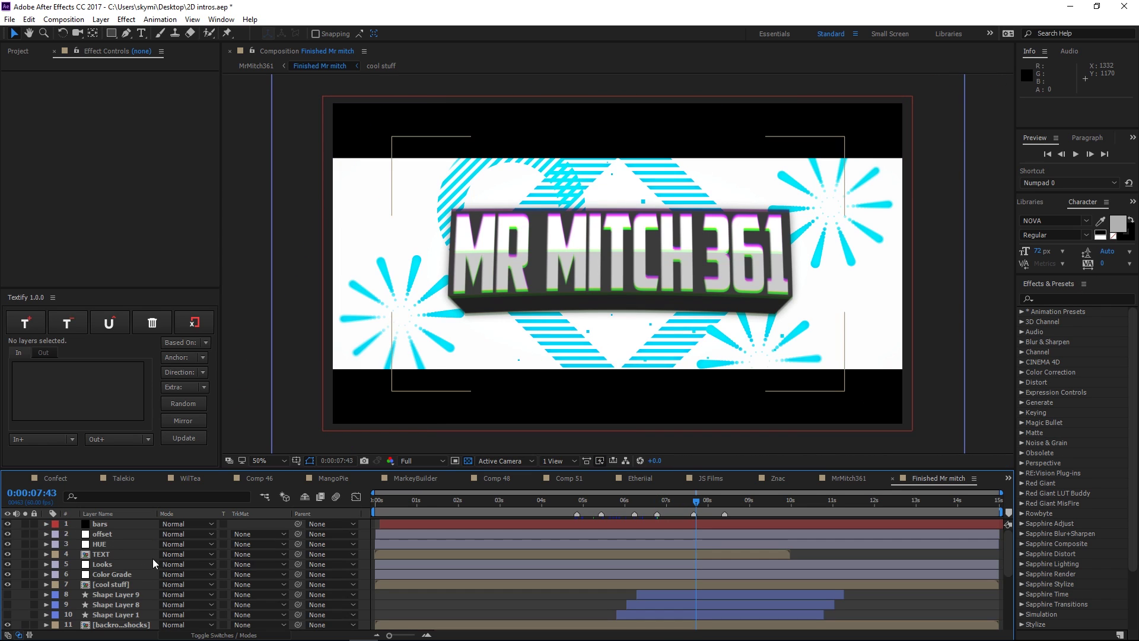
{"action": "left_click", "coordinate": [102, 552]}
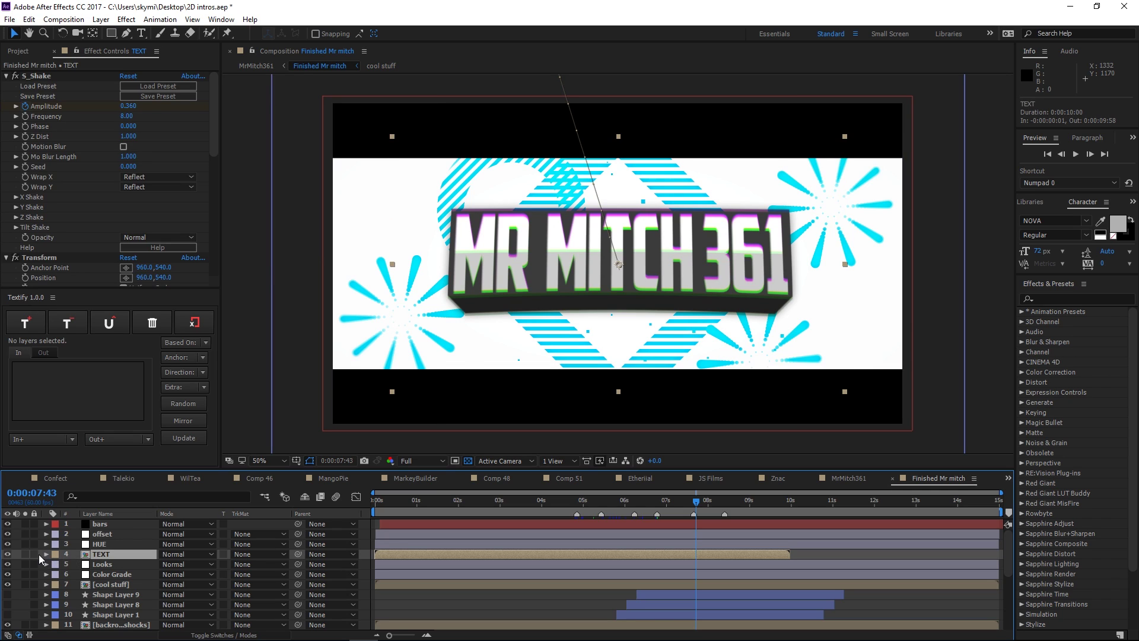
{"action": "left_click", "coordinate": [45, 554]}
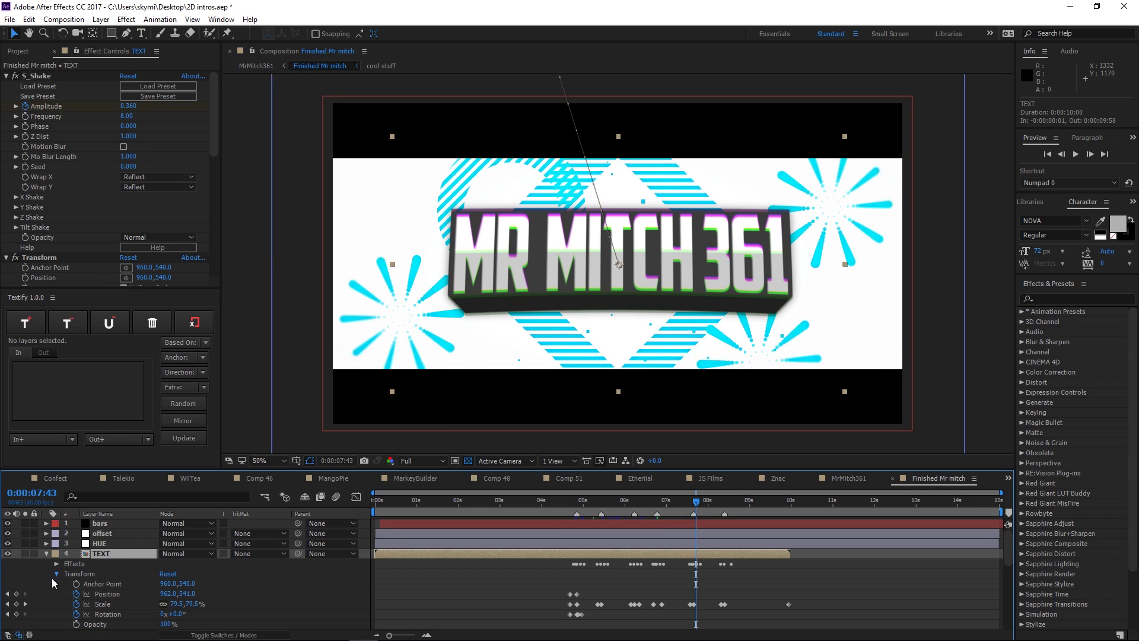
{"action": "left_click", "coordinate": [53, 574]}
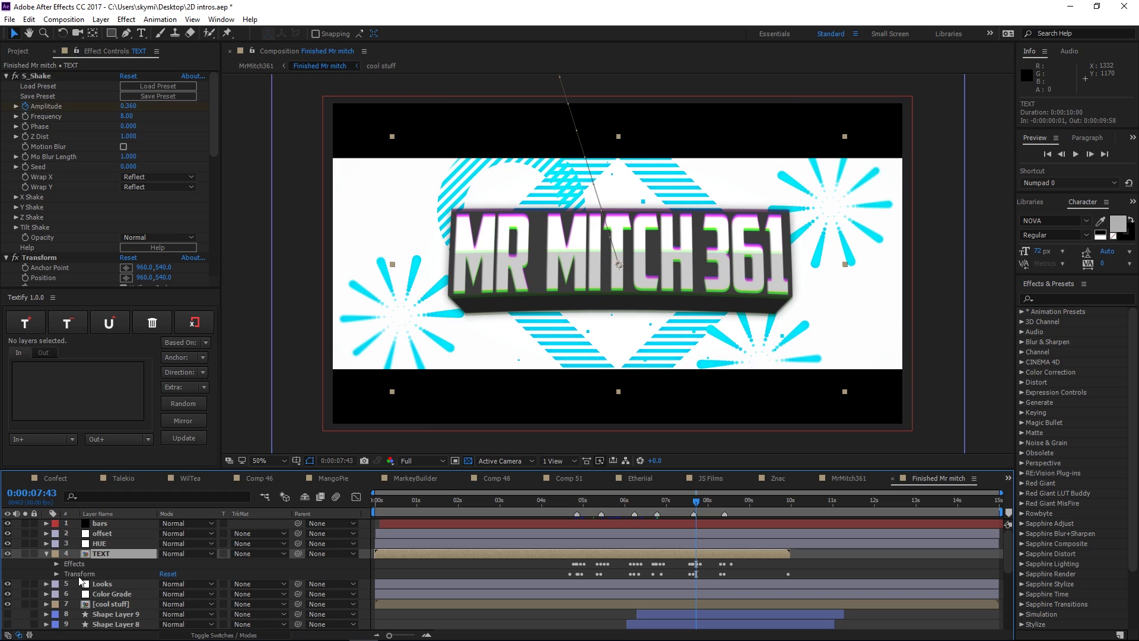
{"action": "left_click", "coordinate": [55, 564]}
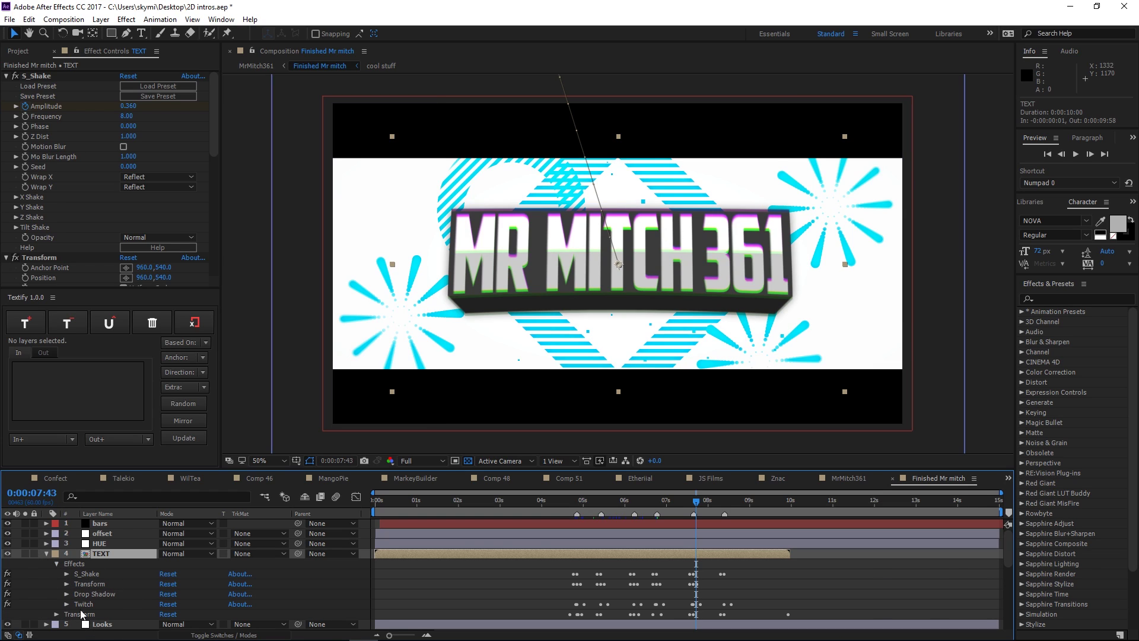
Examine the TEXT layer's Drop Shadow settings, switching Shadow Only on and off again
{"action": "left_click", "coordinate": [112, 590]}
{"action": "scroll", "coordinate": [66, 217], "scroll_direction": "down", "scroll_amount": 10}
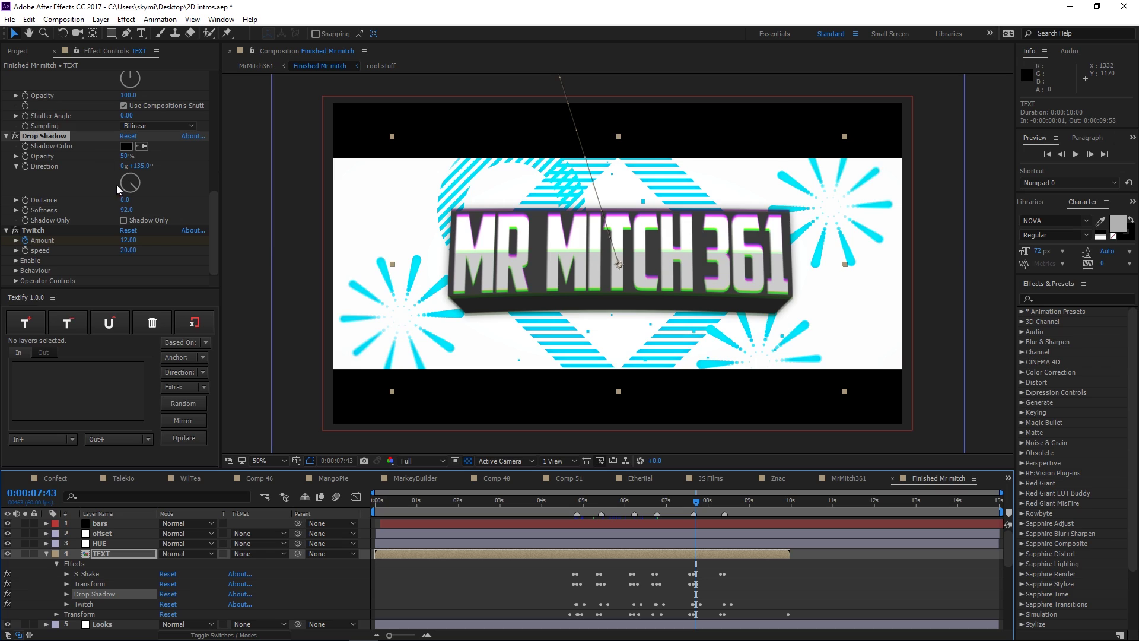
{"action": "left_click", "coordinate": [124, 221]}
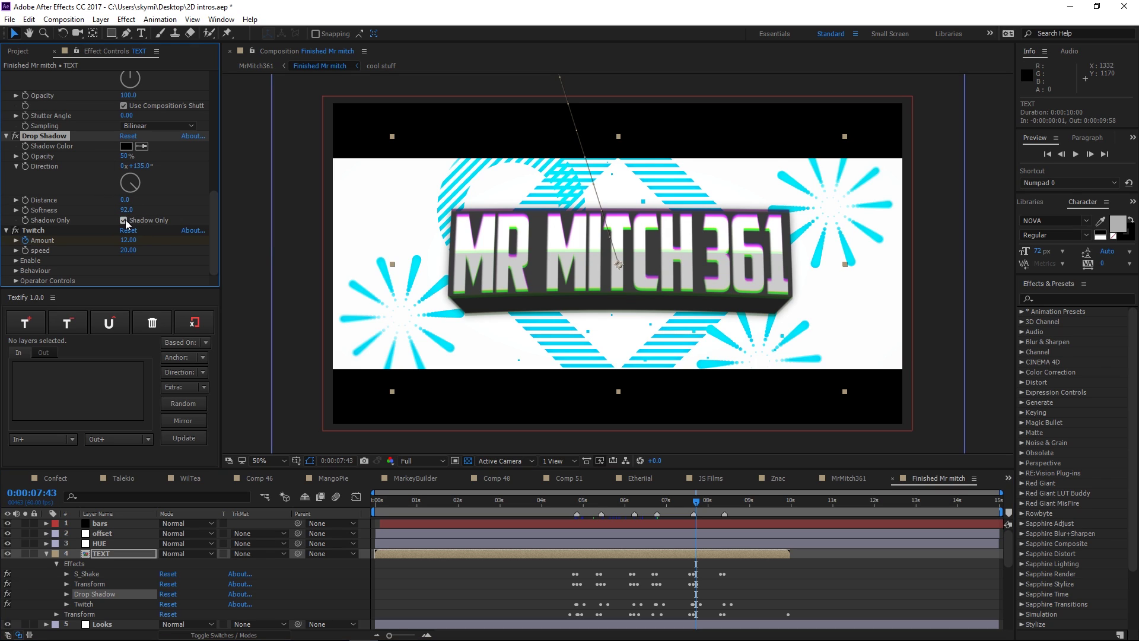
{"action": "left_click", "coordinate": [125, 221]}
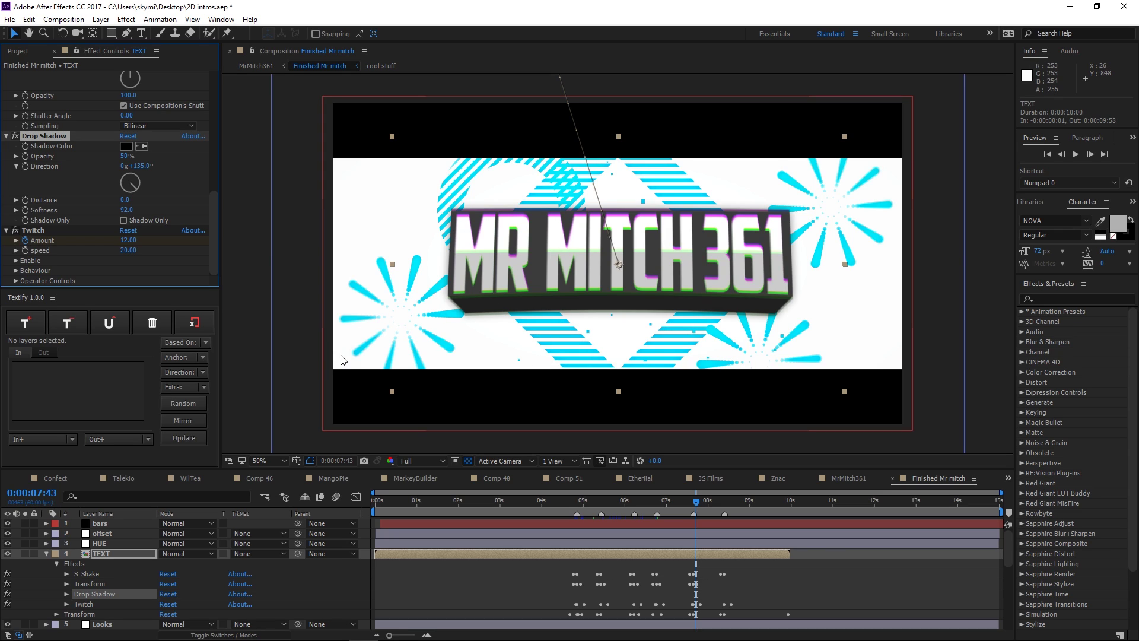
Expand the TEXT layer's Transform effect to examine its Scale keyframes
{"action": "left_click", "coordinate": [190, 196]}
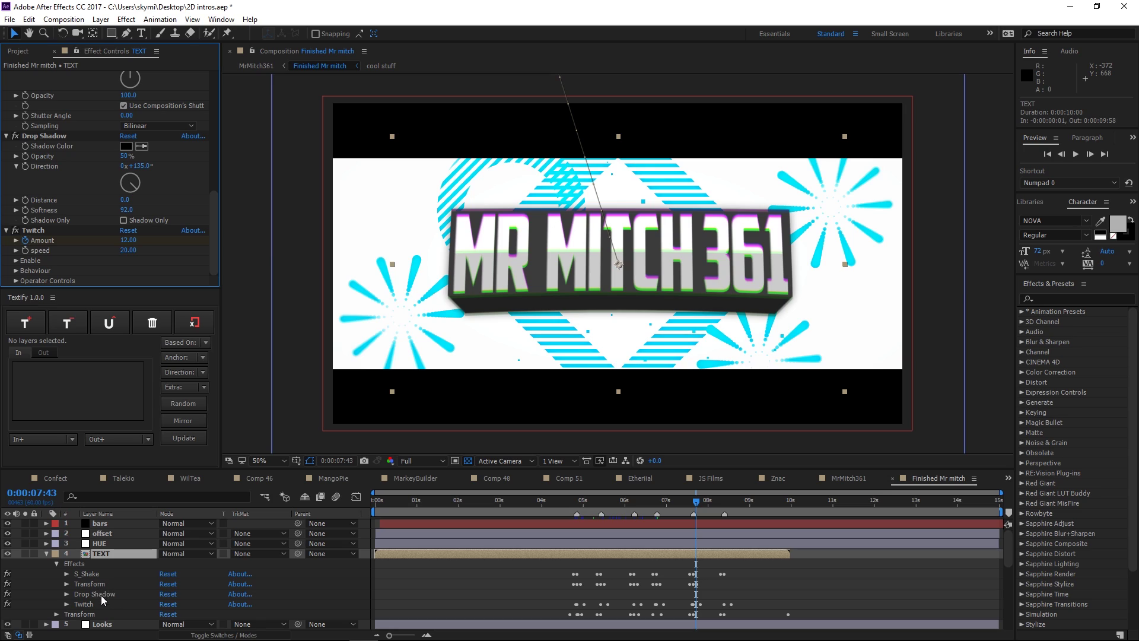
{"action": "left_click", "coordinate": [87, 585]}
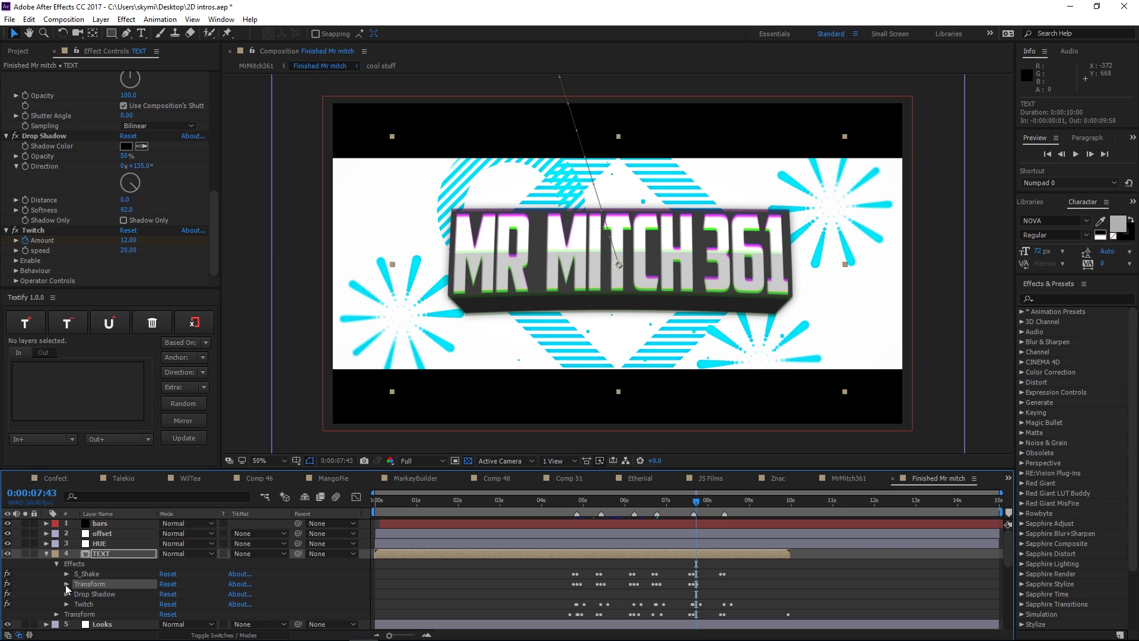
{"action": "left_click", "coordinate": [65, 585]}
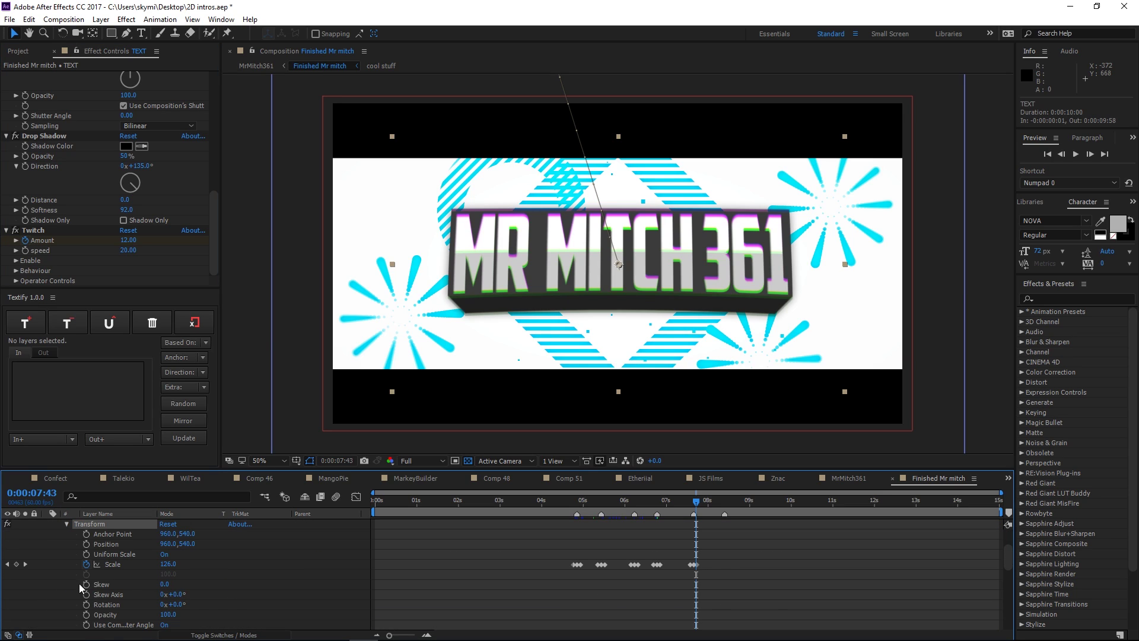
Scrub back from 0:00:07:43 to the TEXT layer's first group of Scale keyframes at 0:00:04:51
{"action": "left_click_drag", "start_coordinate": [696, 501], "coordinate": [572, 506]}
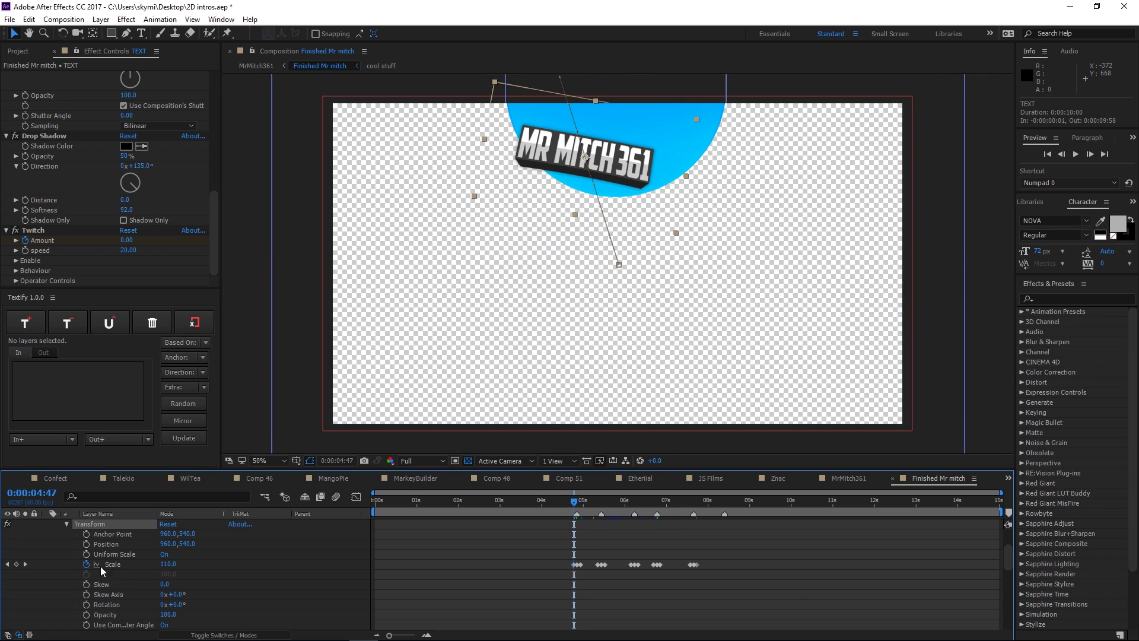
{"action": "left_click_drag", "start_coordinate": [579, 500], "coordinate": [579, 500]}
Try disabling Scale keyframing and deleting the Scale keyframes around 0:00:04:51, undoing each change
{"action": "left_click", "coordinate": [86, 564]}
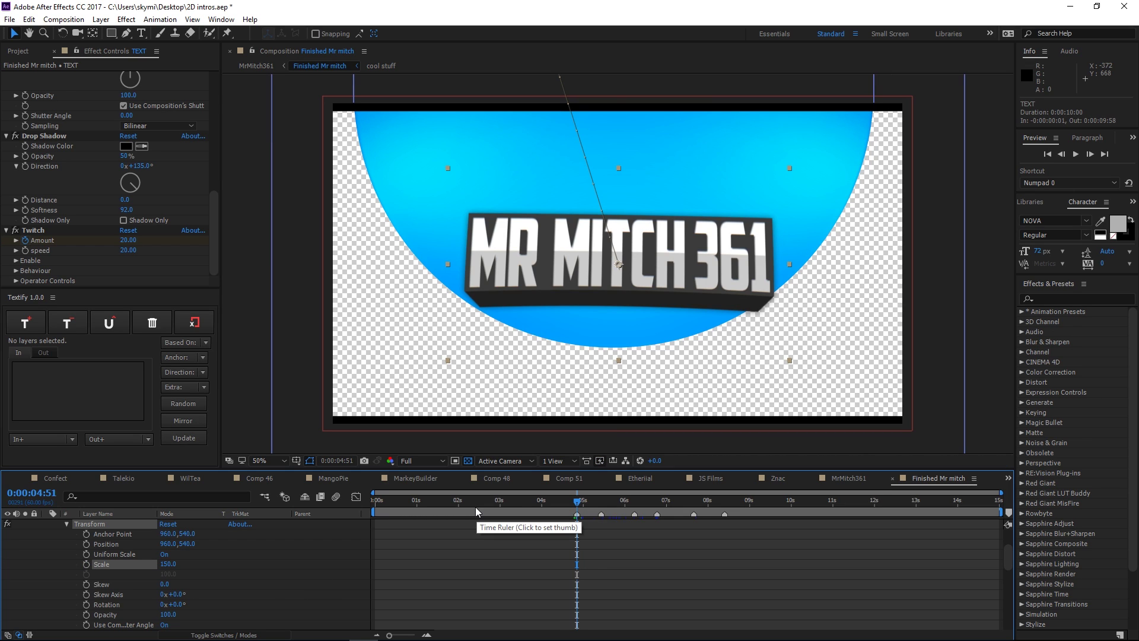
{"action": "key", "text": "ctrl+z"}
{"action": "left_click", "coordinate": [579, 565]}
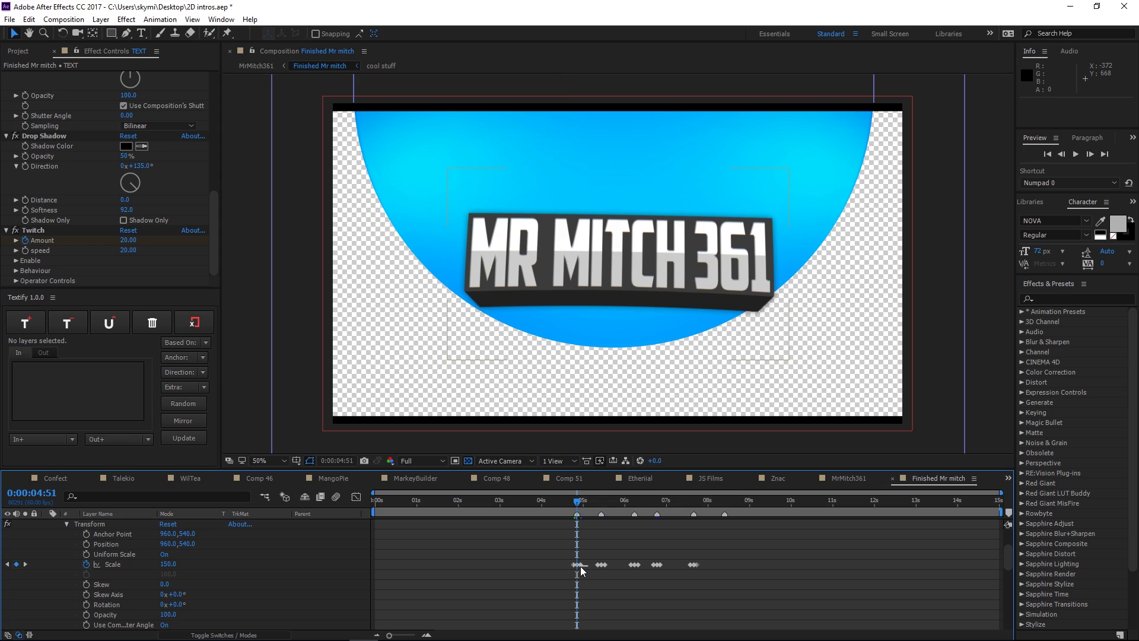
{"action": "left_click", "coordinate": [576, 565]}
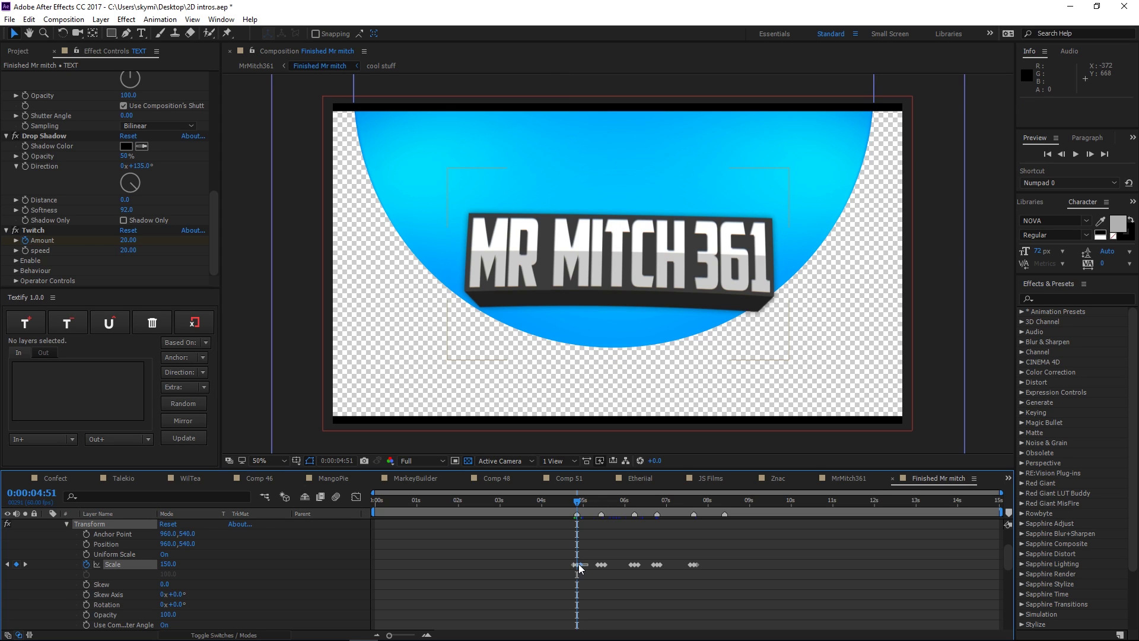
{"action": "left_click_drag", "start_coordinate": [576, 564], "coordinate": [575, 565]}
{"action": "key", "text": "Delete"}
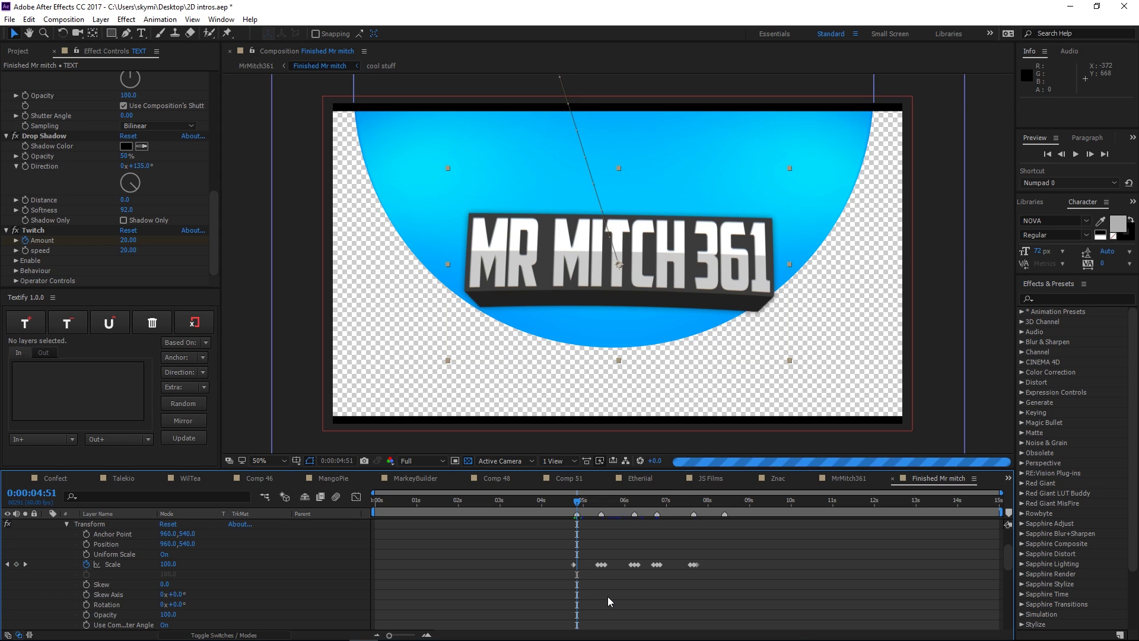
{"action": "key", "text": "ctrl+z"}
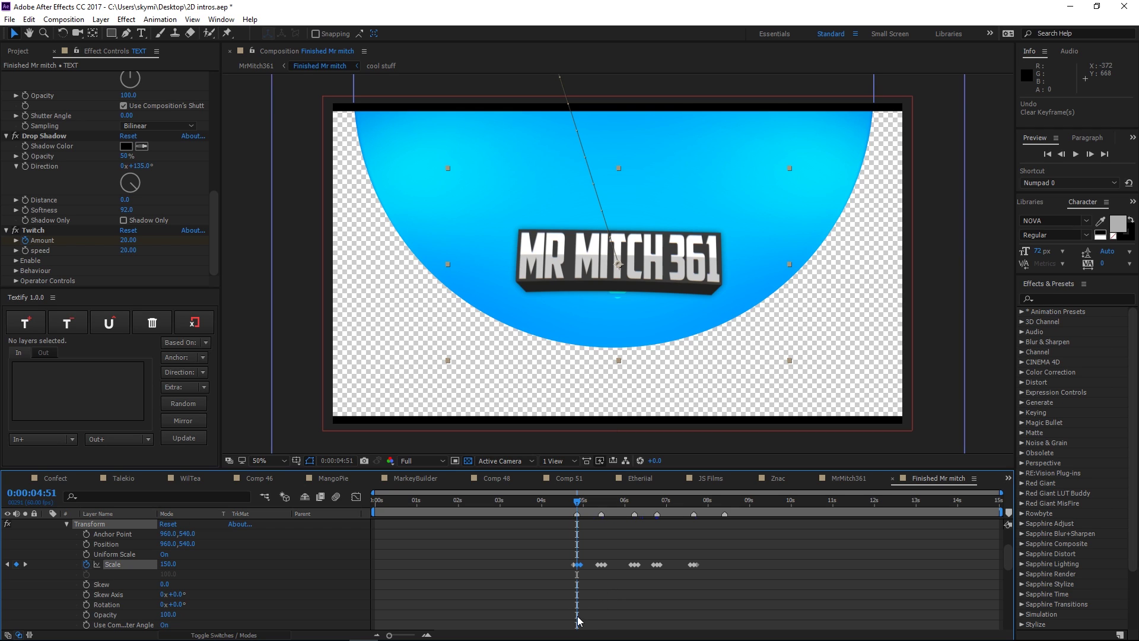
Clear the keyframe selection and scrub to 0:00:05:53 to examine how the text's Scale animates
{"action": "left_click", "coordinate": [766, 557]}
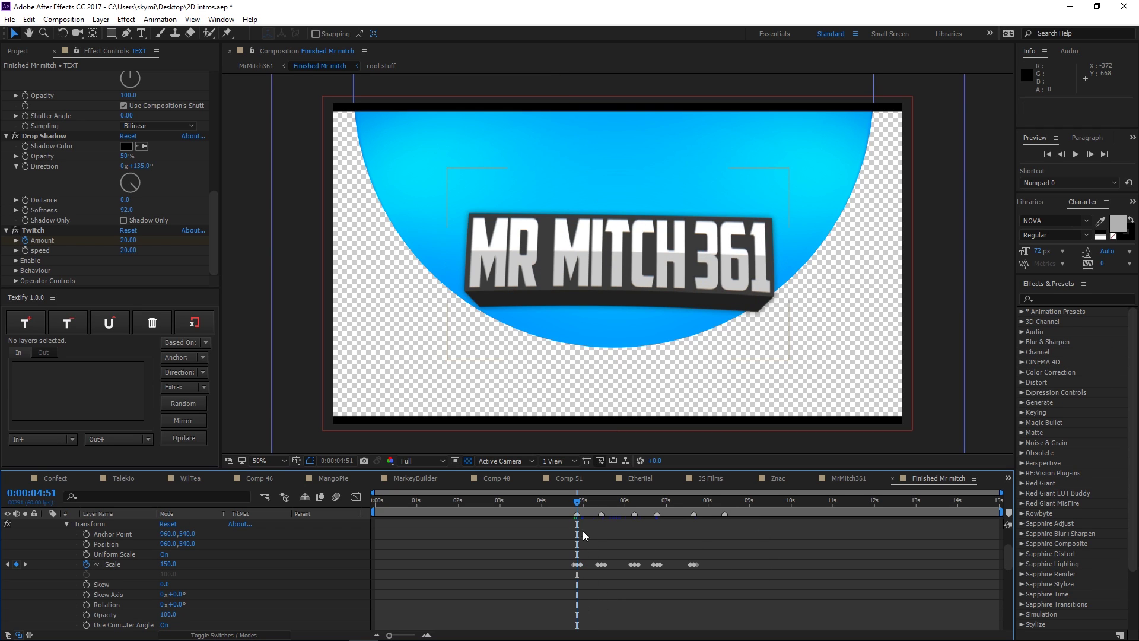
{"action": "left_click_drag", "start_coordinate": [576, 497], "coordinate": [620, 529]}
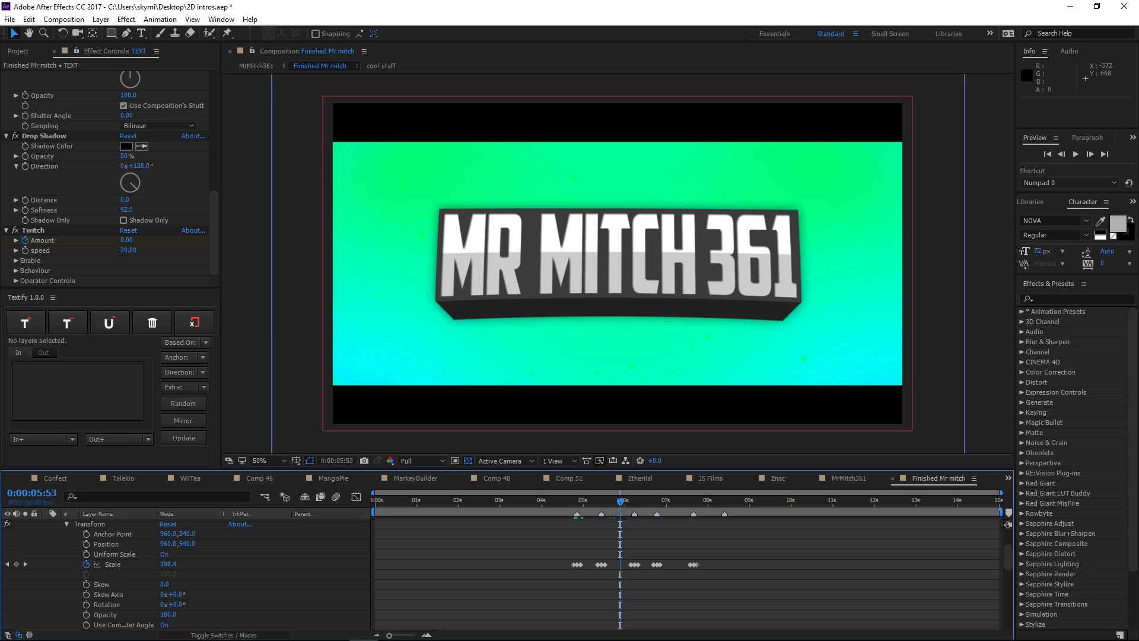
Switch to the YouTube page of the MrMitch361 intro, seek to 0:03 and reload the page
{"action": "left_click", "coordinate": [190, 628]}
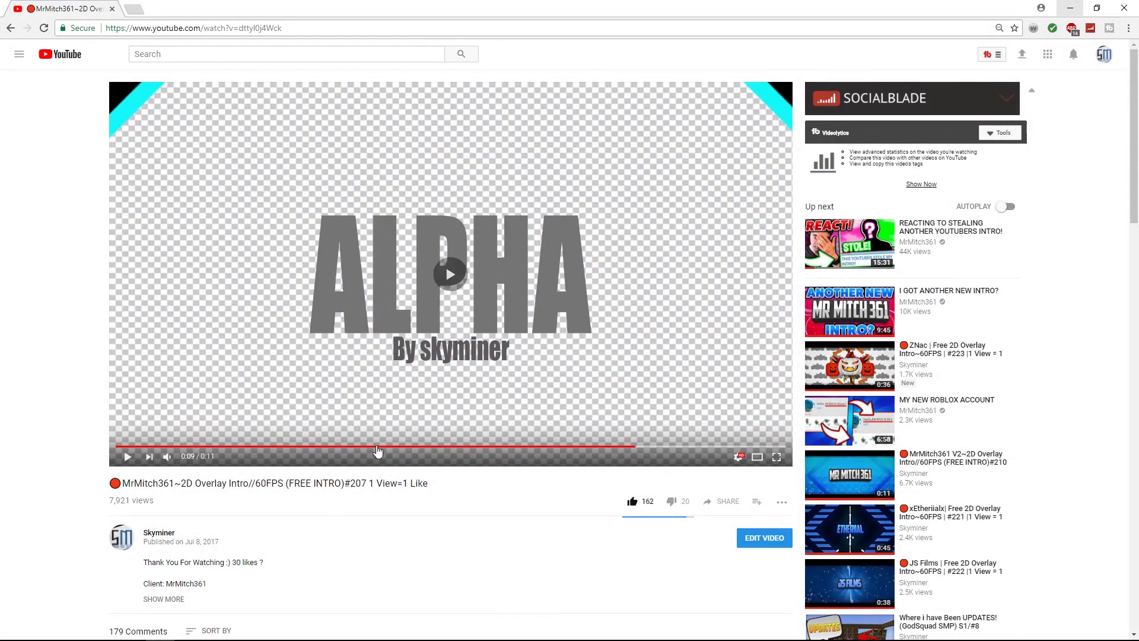
{"action": "left_click", "coordinate": [333, 446]}
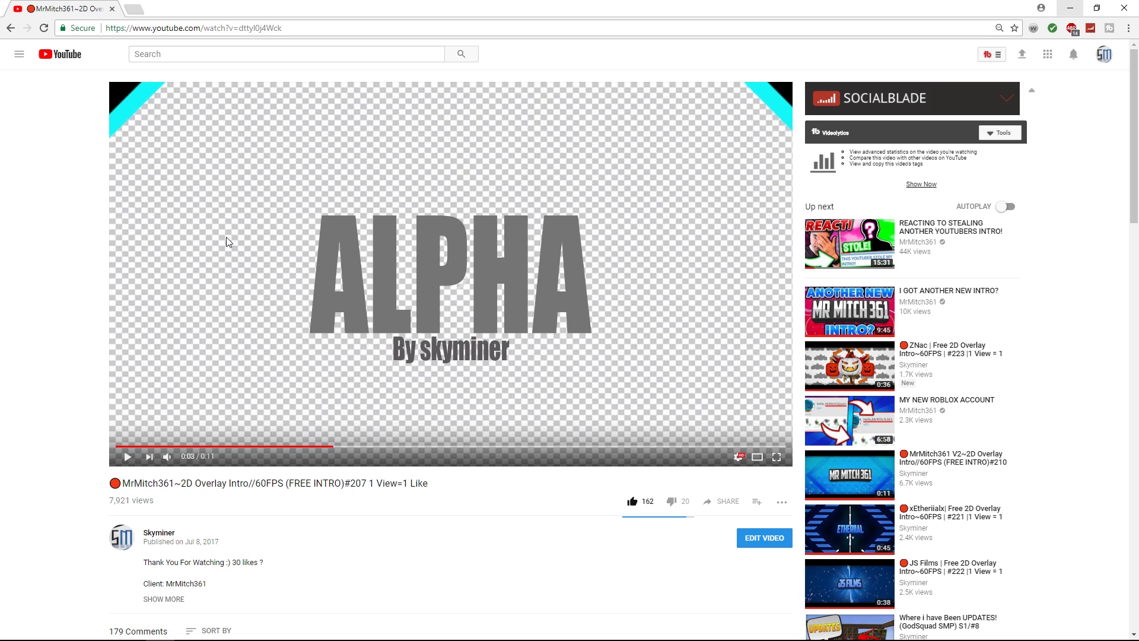
{"action": "left_click", "coordinate": [44, 28]}
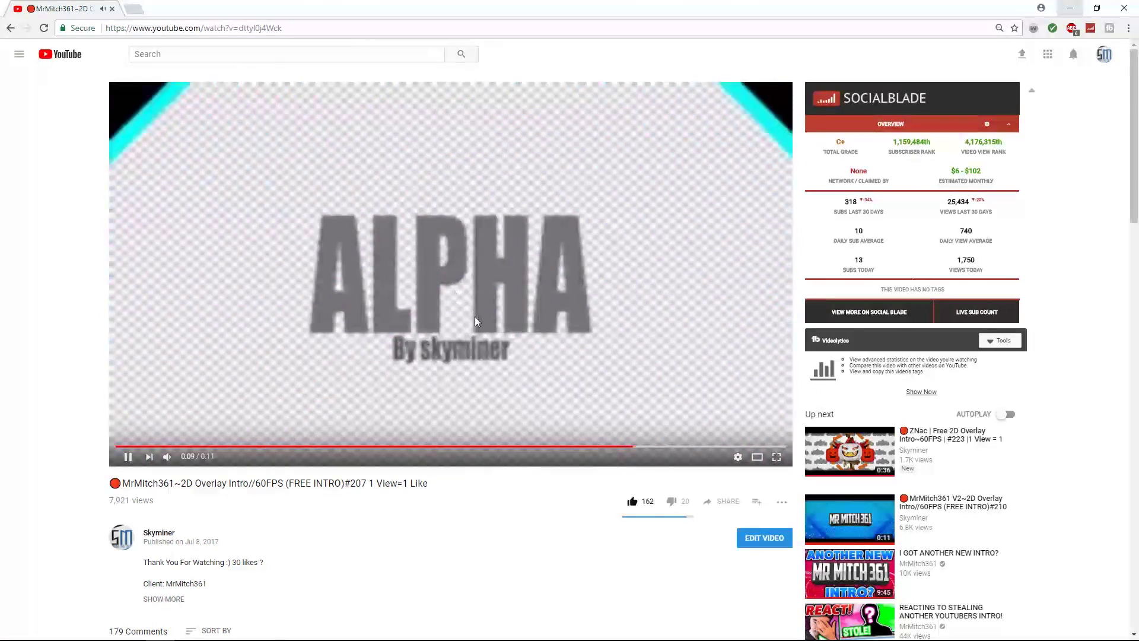
Pause the intro video and set its playback quality to HD
{"action": "left_click", "coordinate": [247, 186]}
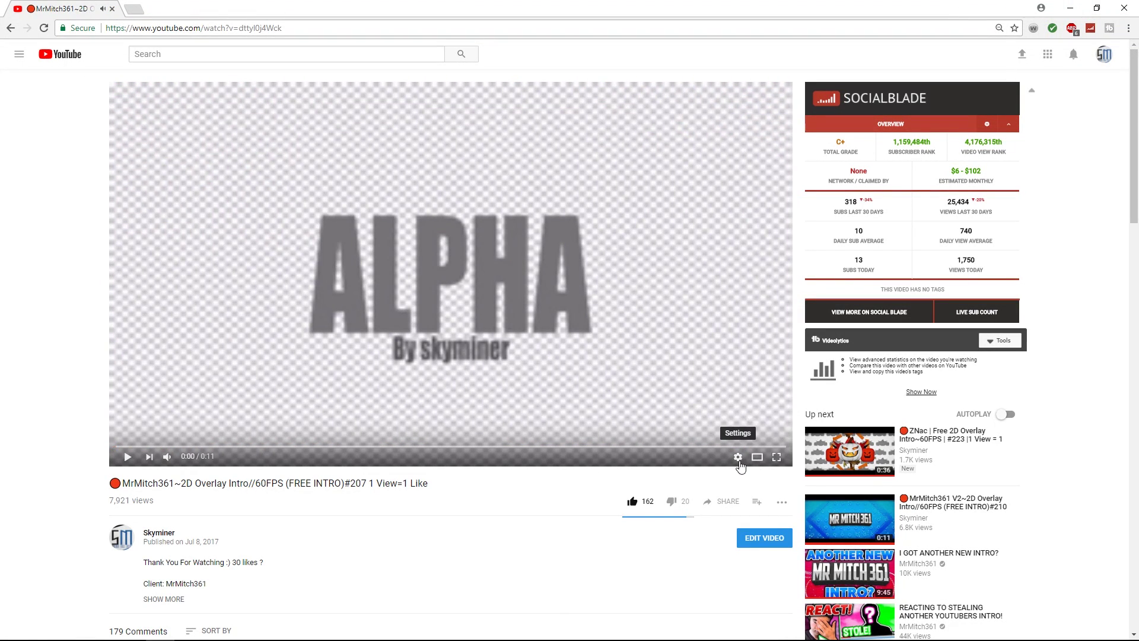
{"action": "left_click", "coordinate": [737, 456]}
{"action": "left_click", "coordinate": [759, 432]}
{"action": "left_click", "coordinate": [759, 328]}
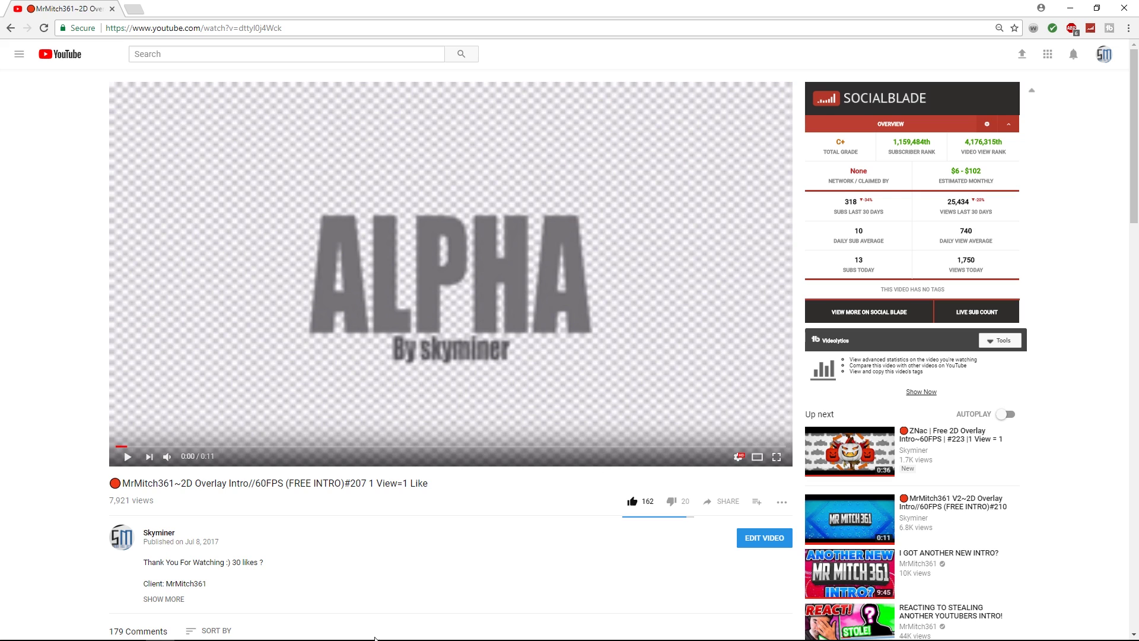
Return to After Effects, collapse the TEXT layer's Transform effect, and expand S_Shake to examine its Amplitude keyframes around 0:00:05:20
{"action": "left_click", "coordinate": [363, 636]}
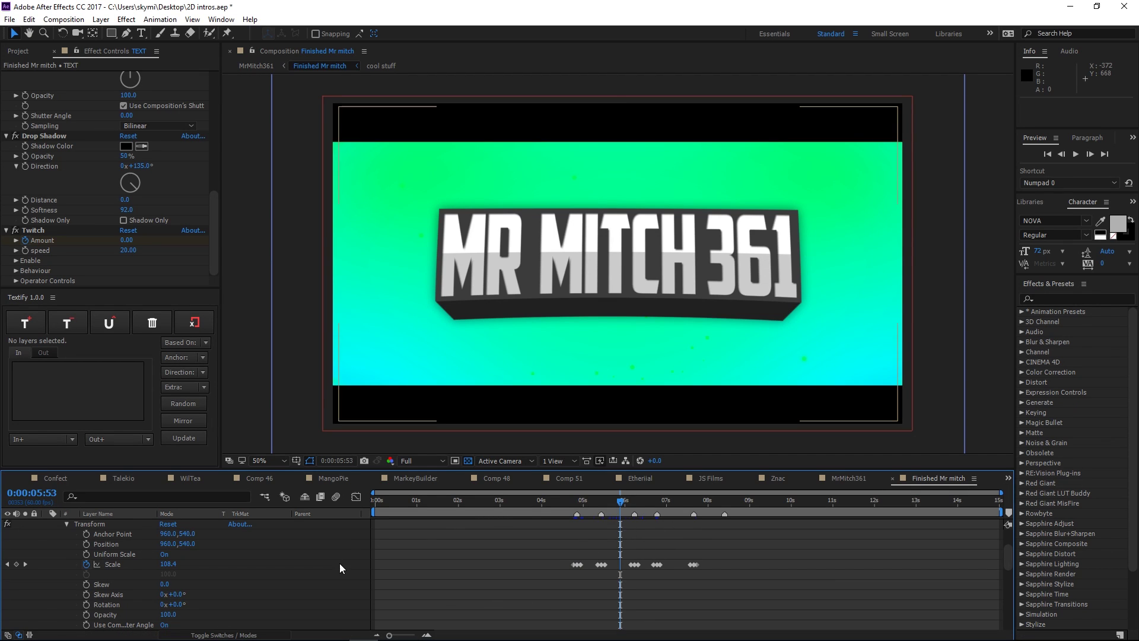
{"action": "scroll", "coordinate": [218, 571], "scroll_direction": "up", "scroll_amount": 2}
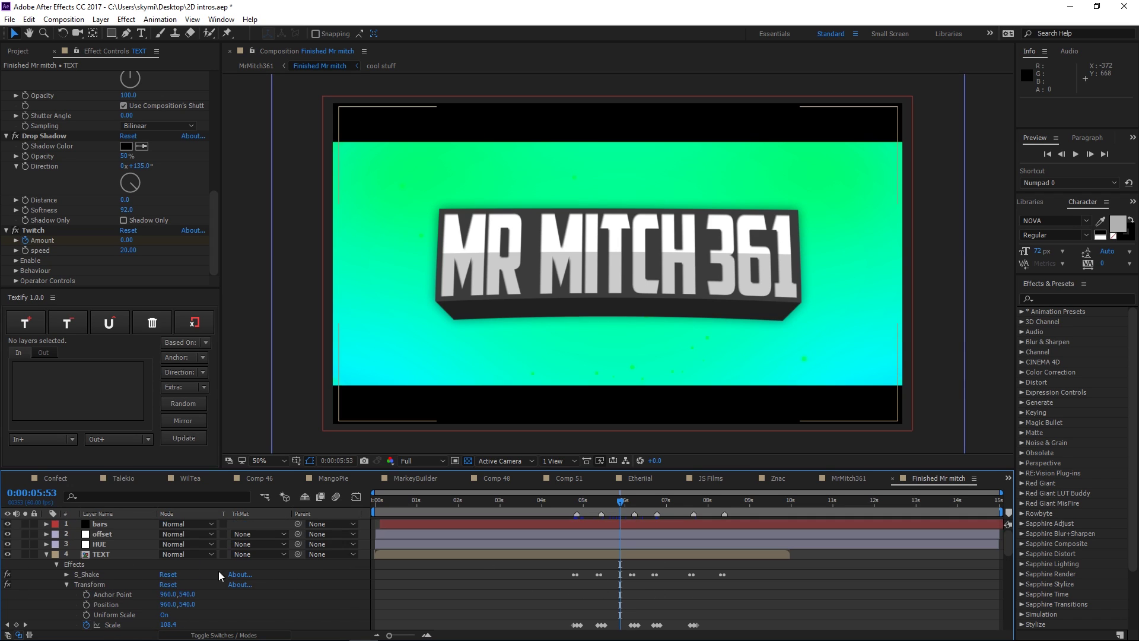
{"action": "left_click", "coordinate": [62, 584]}
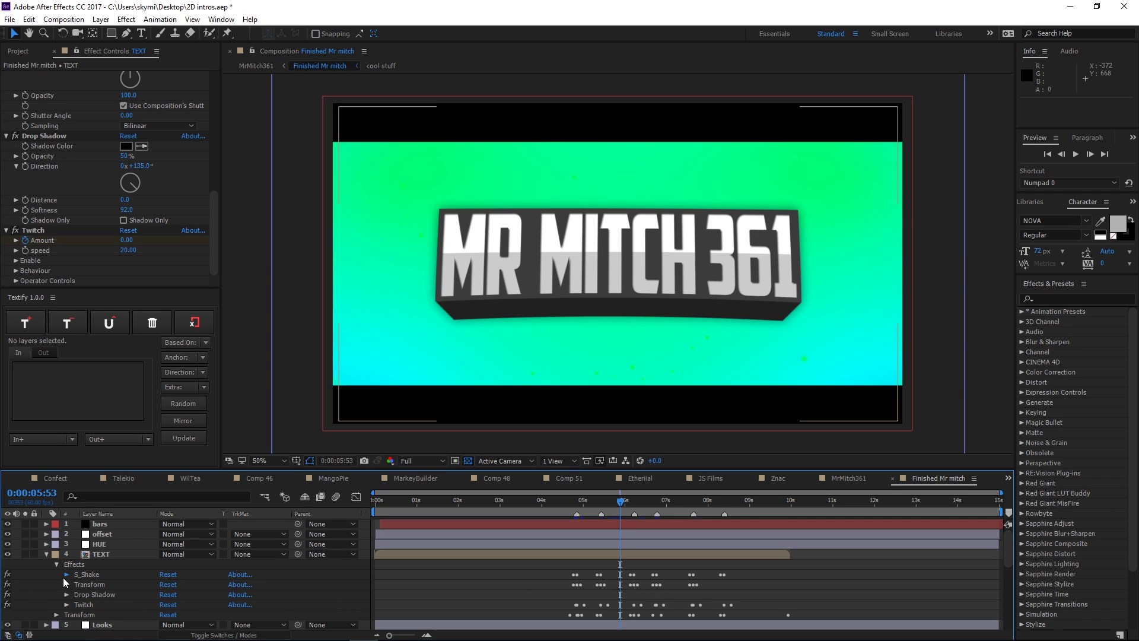
{"action": "left_click", "coordinate": [66, 575]}
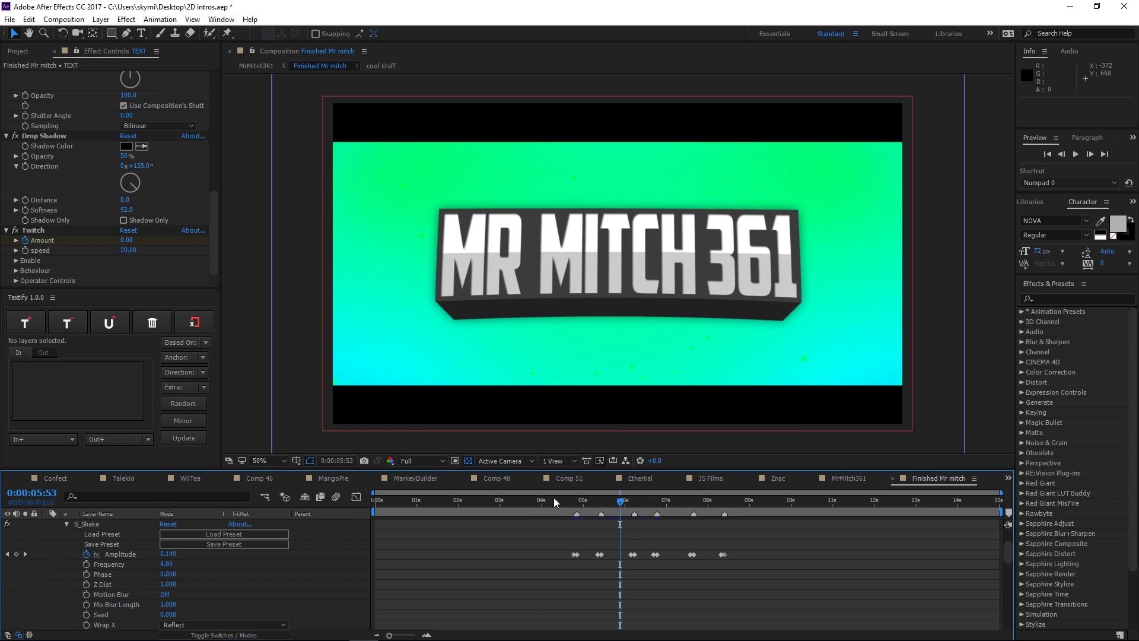
{"action": "left_click_drag", "start_coordinate": [621, 506], "coordinate": [596, 506]}
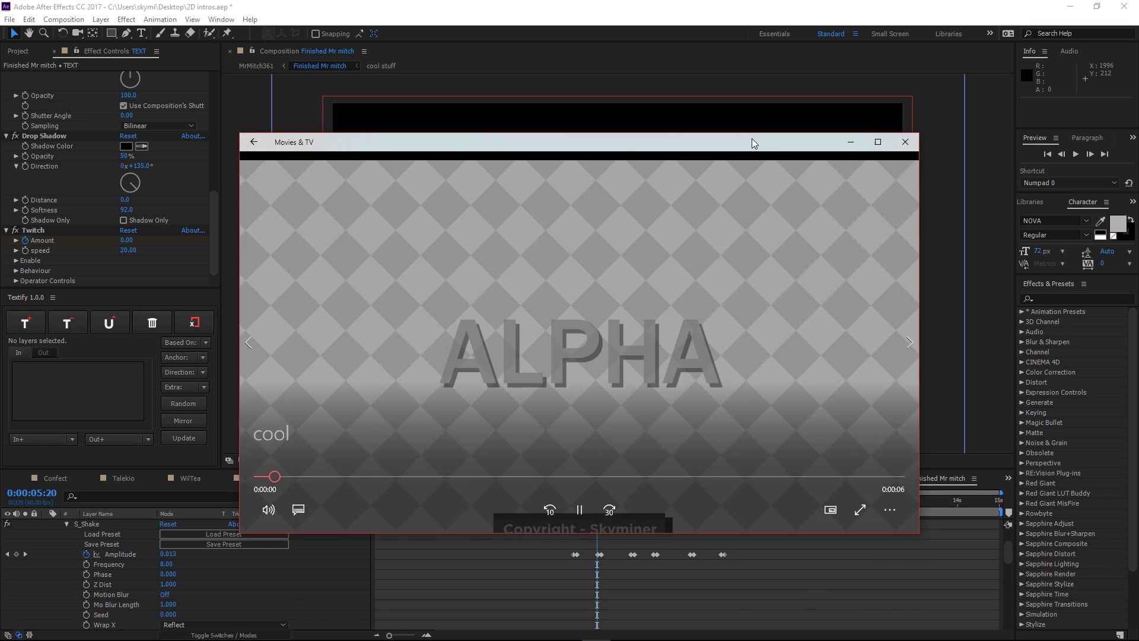
Replay the Apollow intro around 0:00:01 in Movies & TV to study its text animation, and close the player
{"action": "left_click_drag", "start_coordinate": [753, 137], "coordinate": [686, 139]}
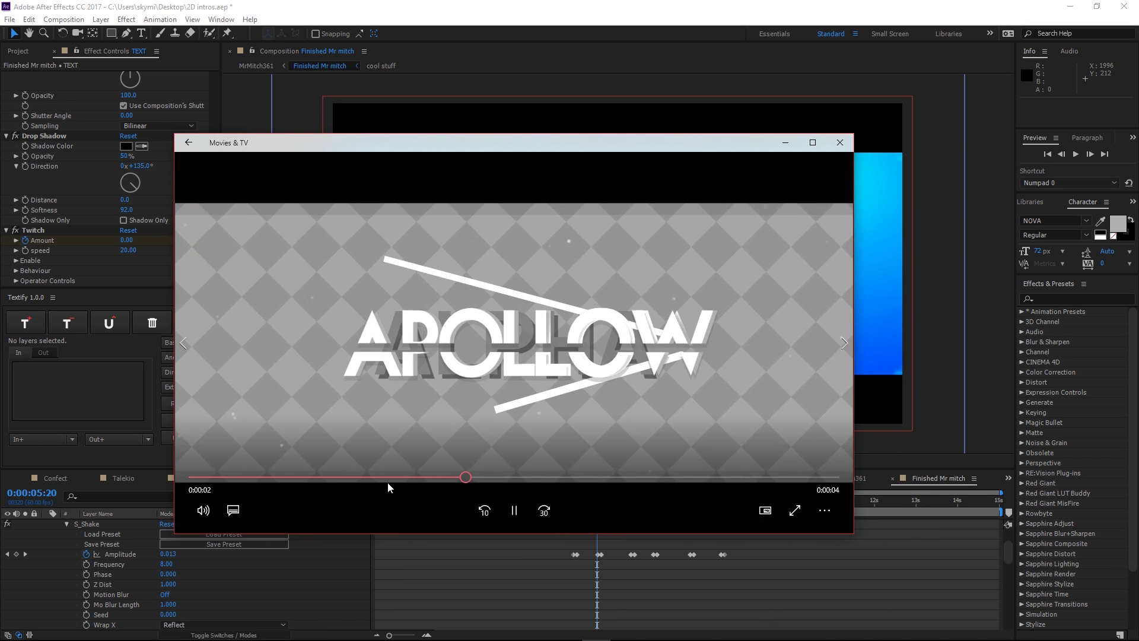
{"action": "left_click_drag", "start_coordinate": [385, 477], "coordinate": [366, 477]}
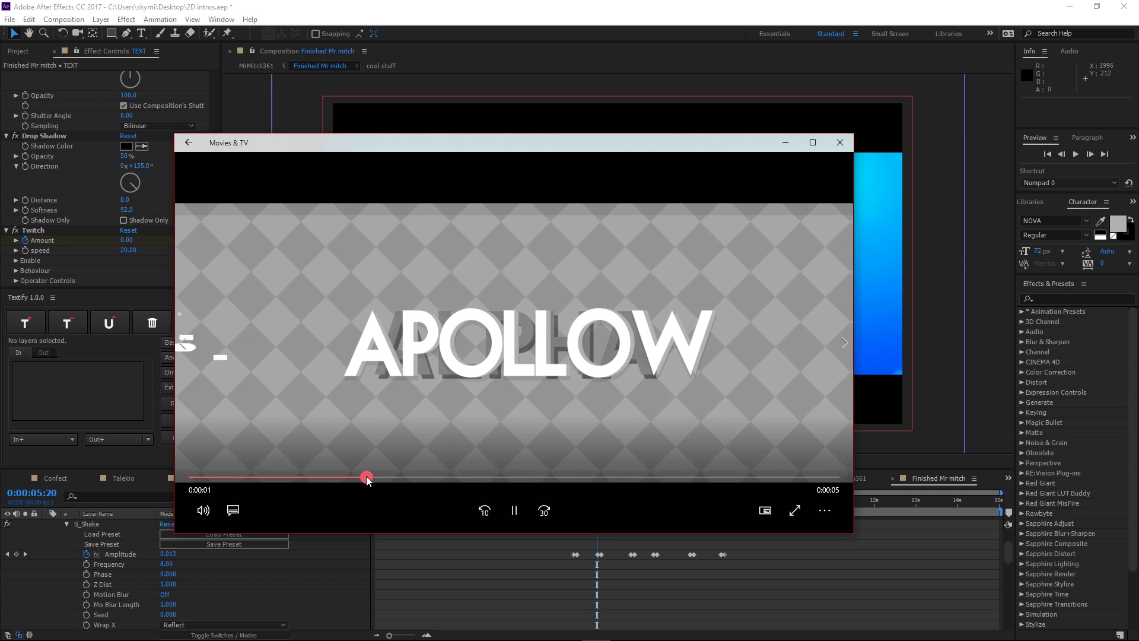
{"action": "left_click", "coordinate": [367, 476]}
{"action": "left_click", "coordinate": [366, 474]}
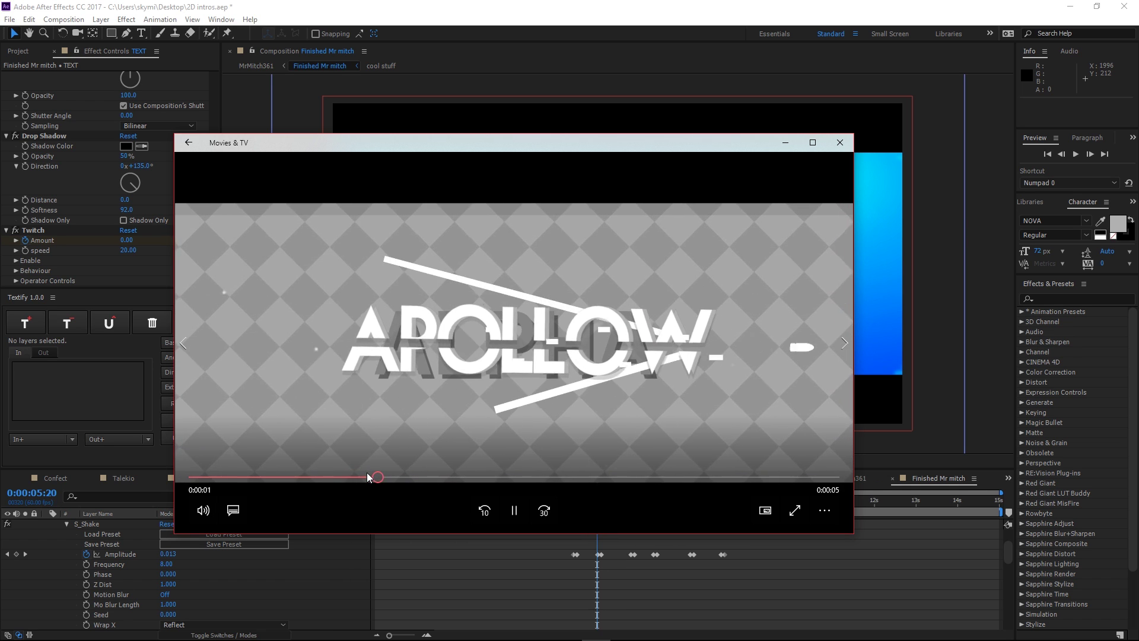
{"action": "left_click", "coordinate": [359, 477]}
{"action": "left_click", "coordinate": [348, 476]}
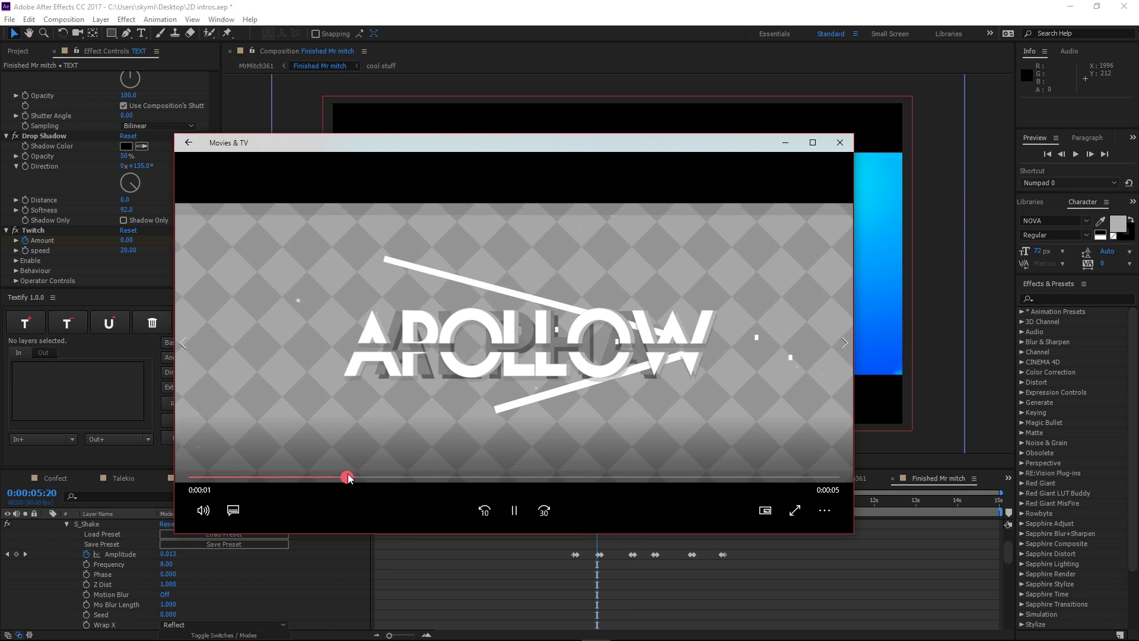
{"action": "left_click", "coordinate": [841, 143]}
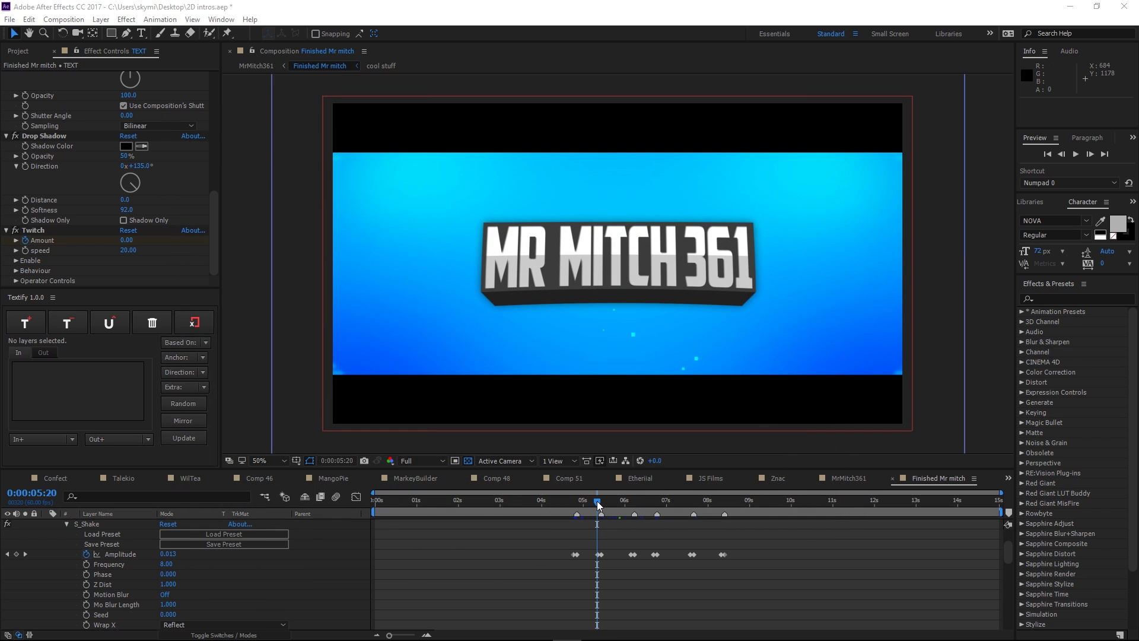
Scrub to the Amplitude keyframe at 0:00:05:26 and maximize the timeline to view the S_Shake settings
{"action": "left_click_drag", "start_coordinate": [598, 505], "coordinate": [601, 505]}
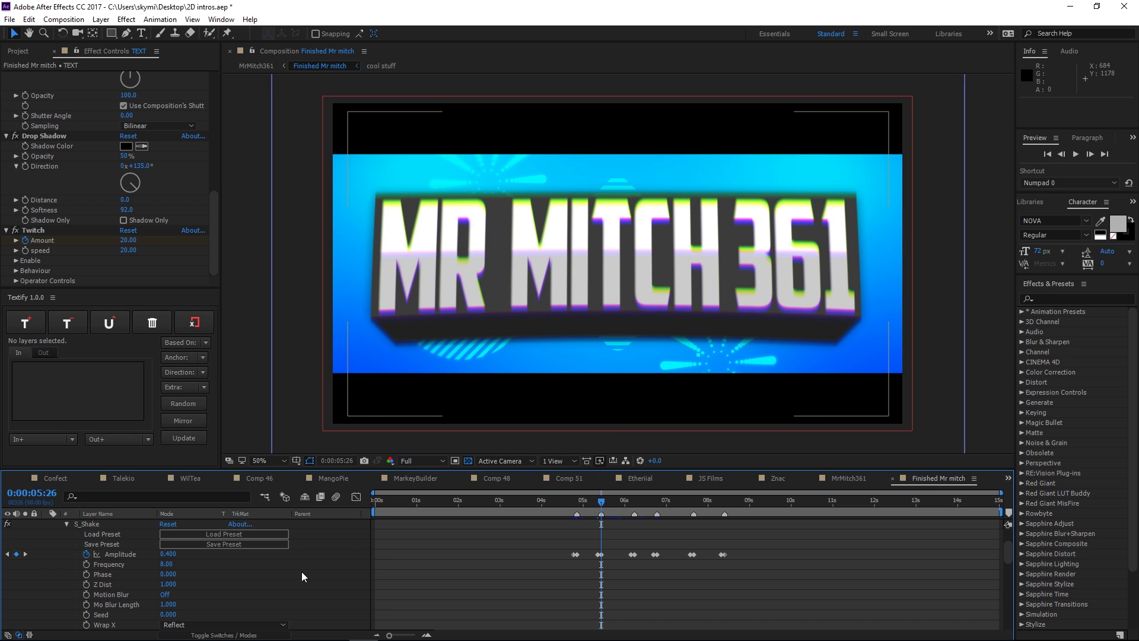
{"action": "scroll", "coordinate": [305, 572], "scroll_direction": "down", "scroll_amount": 1}
{"action": "scroll", "coordinate": [254, 568], "scroll_direction": "down", "scroll_amount": 1}
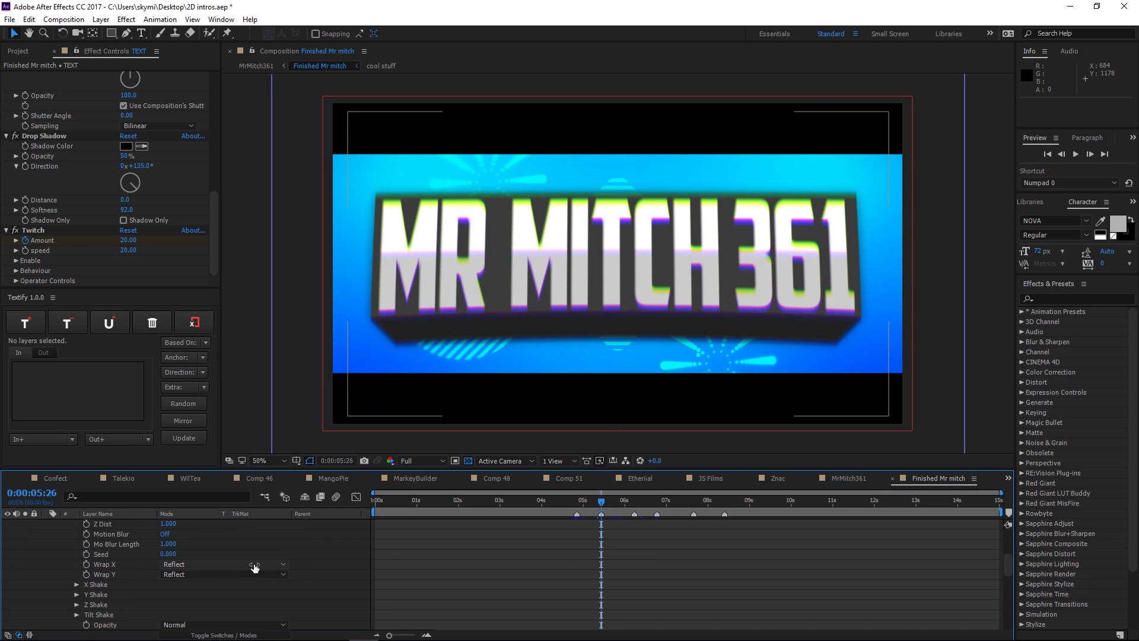
{"action": "scroll", "coordinate": [302, 580], "scroll_direction": "up", "scroll_amount": 1}
{"action": "key", "text": "grave"}
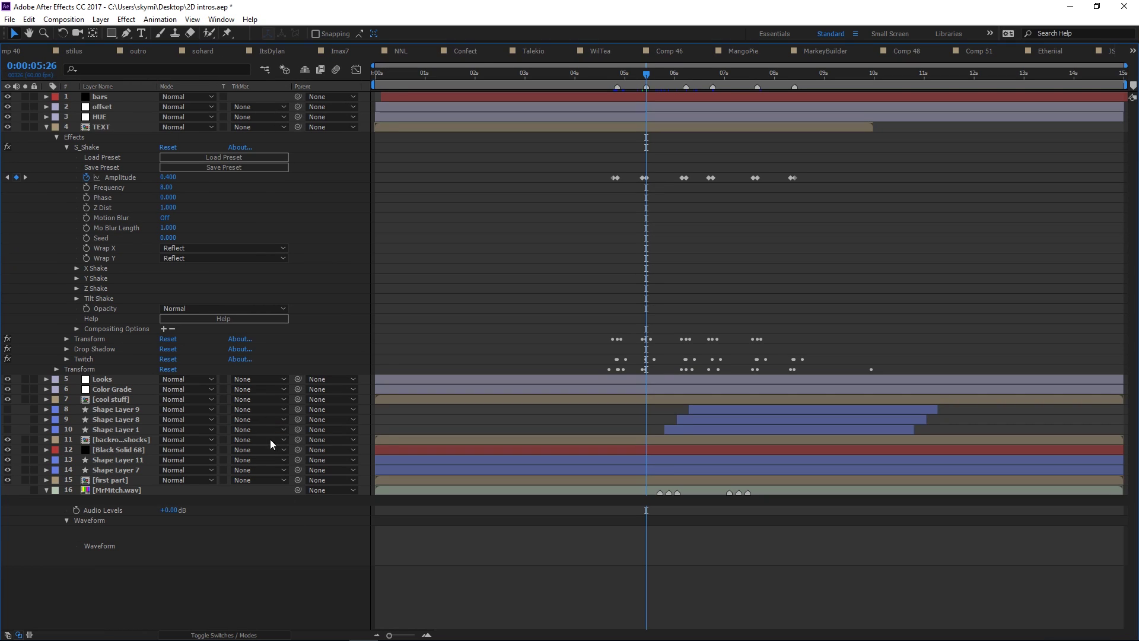
Expand S_Shake's X Shake, Y Shake, Z Shake and Tilt Shake groups to examine their settings
{"action": "left_click", "coordinate": [77, 269]}
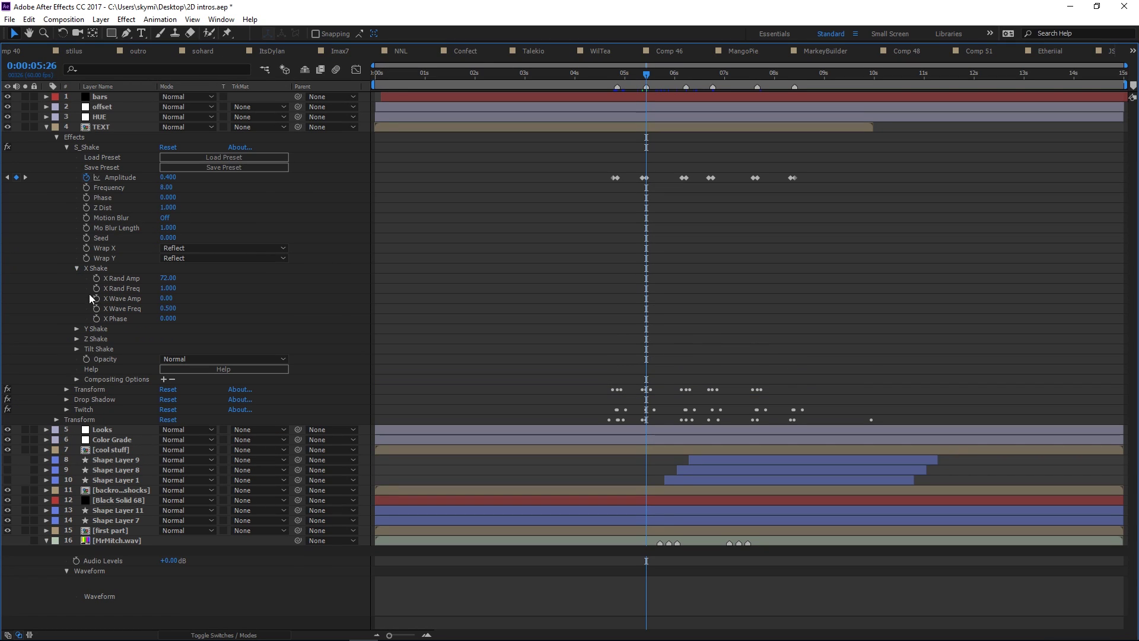
{"action": "left_click", "coordinate": [77, 349]}
{"action": "left_click", "coordinate": [77, 339]}
{"action": "left_click", "coordinate": [77, 329]}
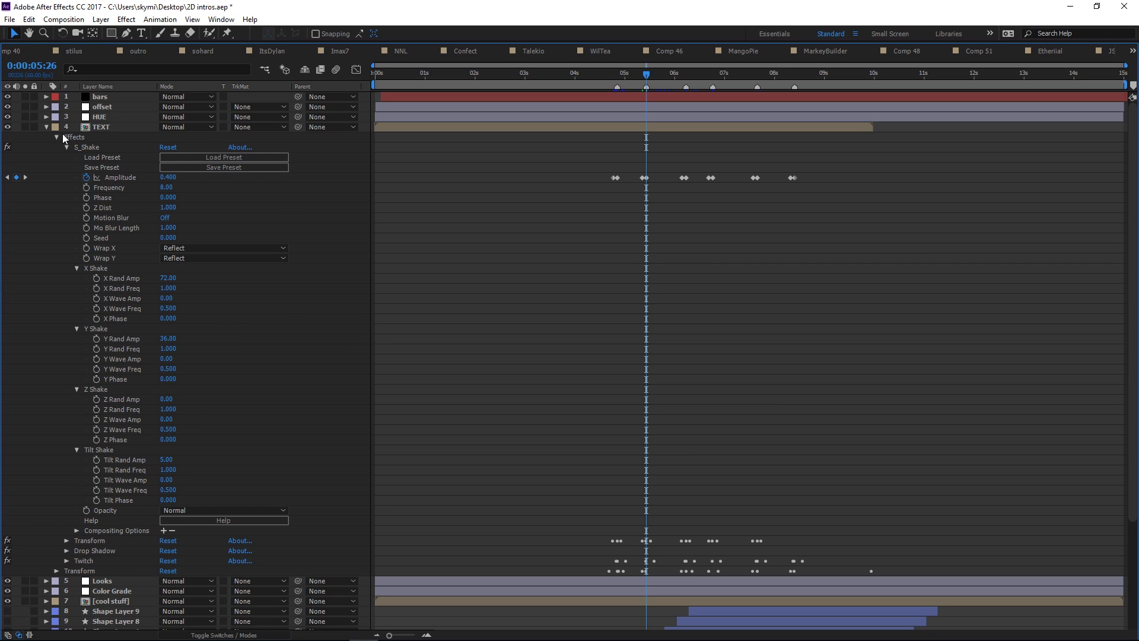
Collapse S_Shake, expand the Twitch effect, and scrub through its Amount keyframes between 0:00:04:51 and 0:00:05:36
{"action": "left_click", "coordinate": [66, 148]}
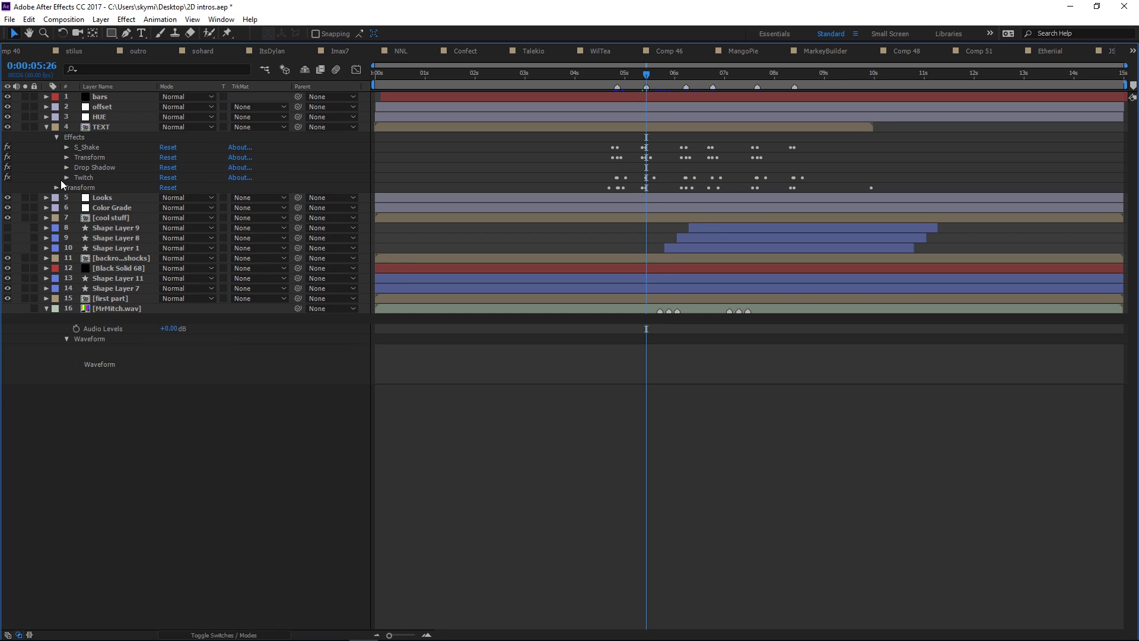
{"action": "left_click", "coordinate": [66, 178]}
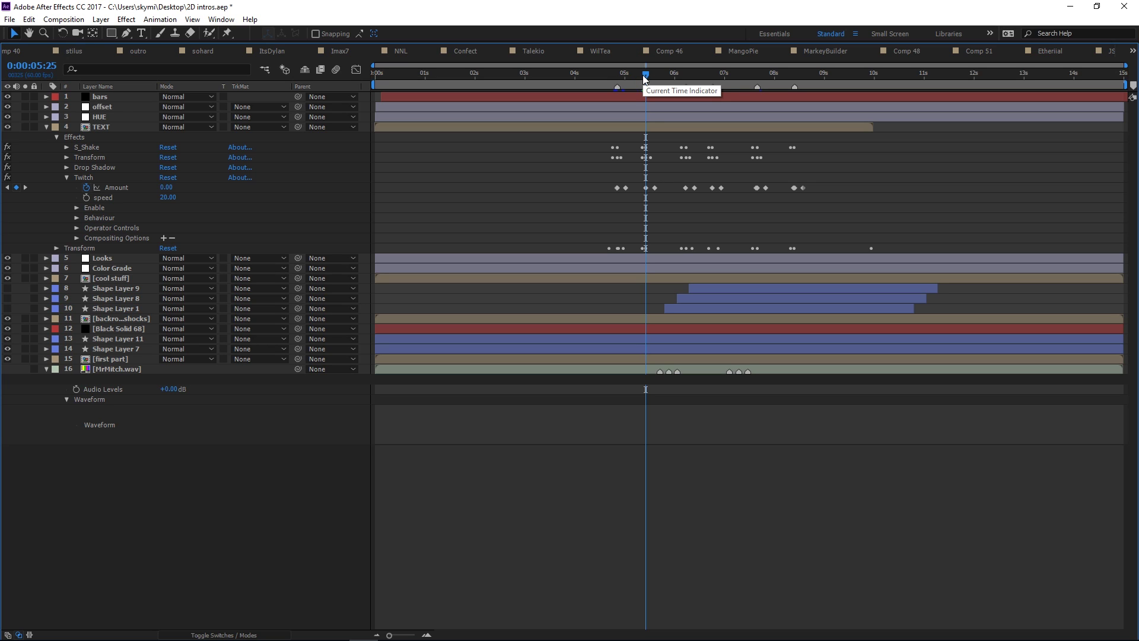
{"action": "left_click_drag", "start_coordinate": [646, 83], "coordinate": [654, 78]}
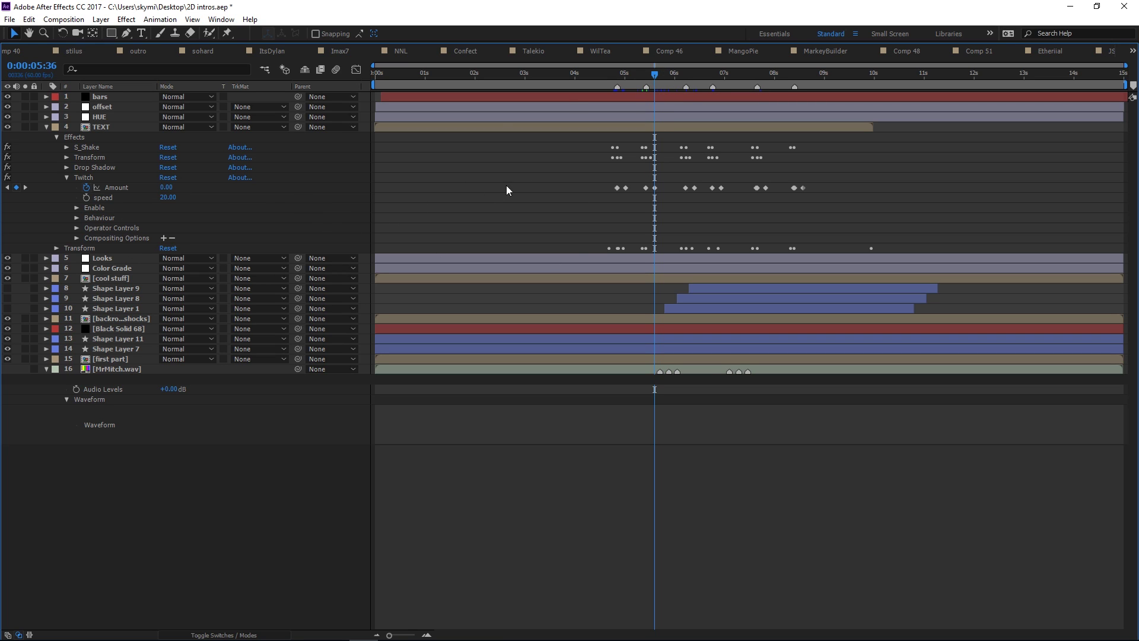
{"action": "left_click_drag", "start_coordinate": [655, 77], "coordinate": [618, 93]}
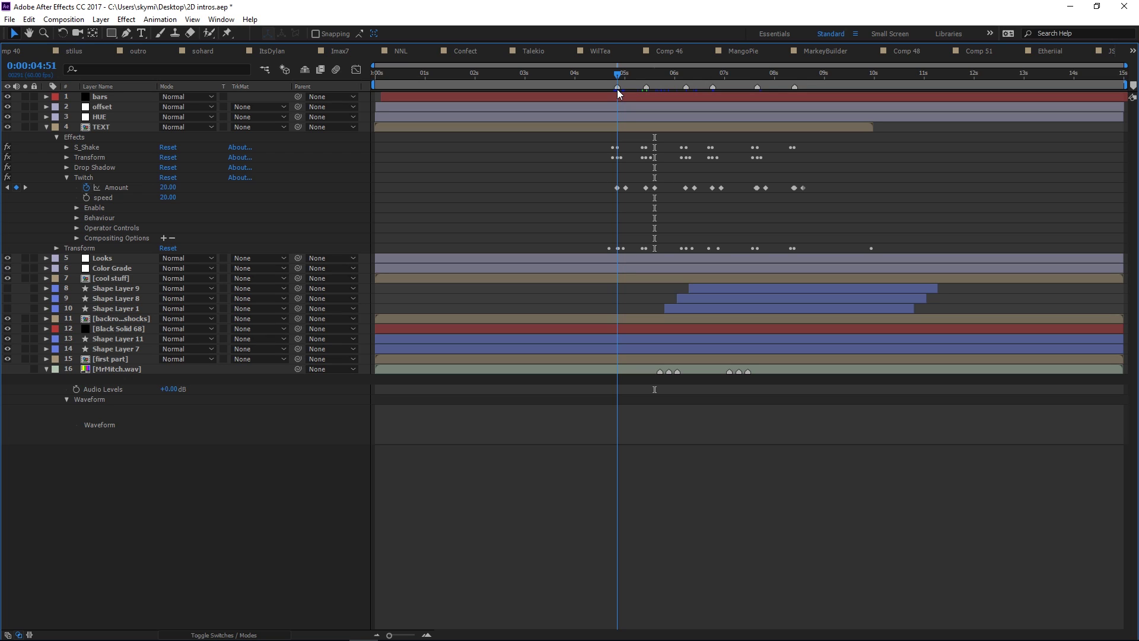
{"action": "left_click_drag", "start_coordinate": [618, 94], "coordinate": [483, 211]}
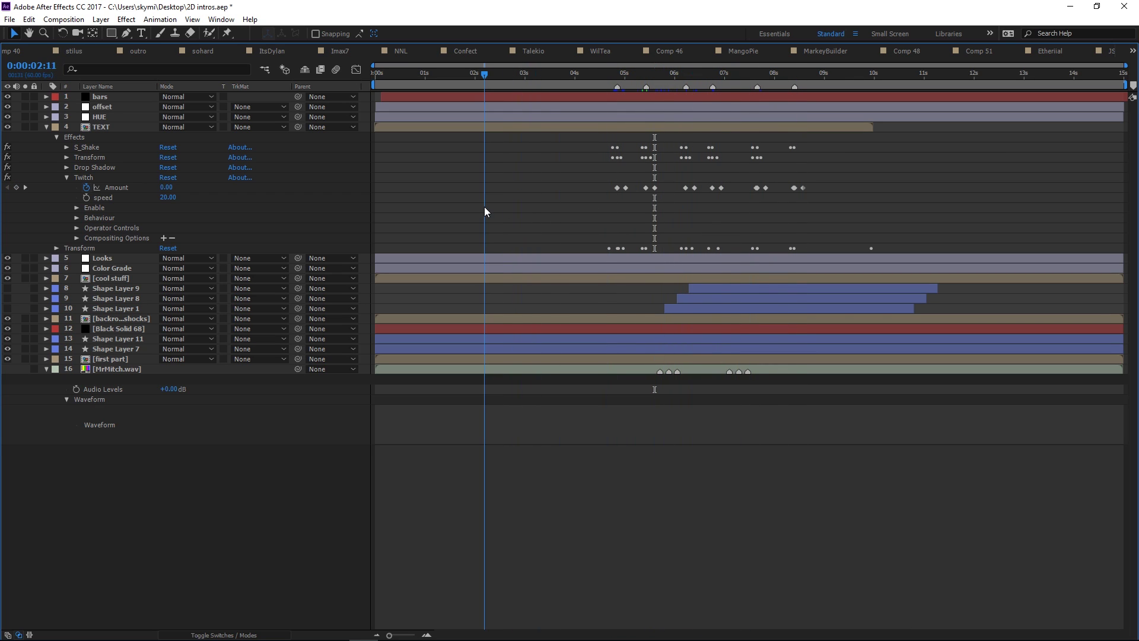
Expand Twitch's Enable group to view its switches, and play the MrMitch361 intro on YouTube in Chrome for comparison
{"action": "left_click", "coordinate": [77, 208]}
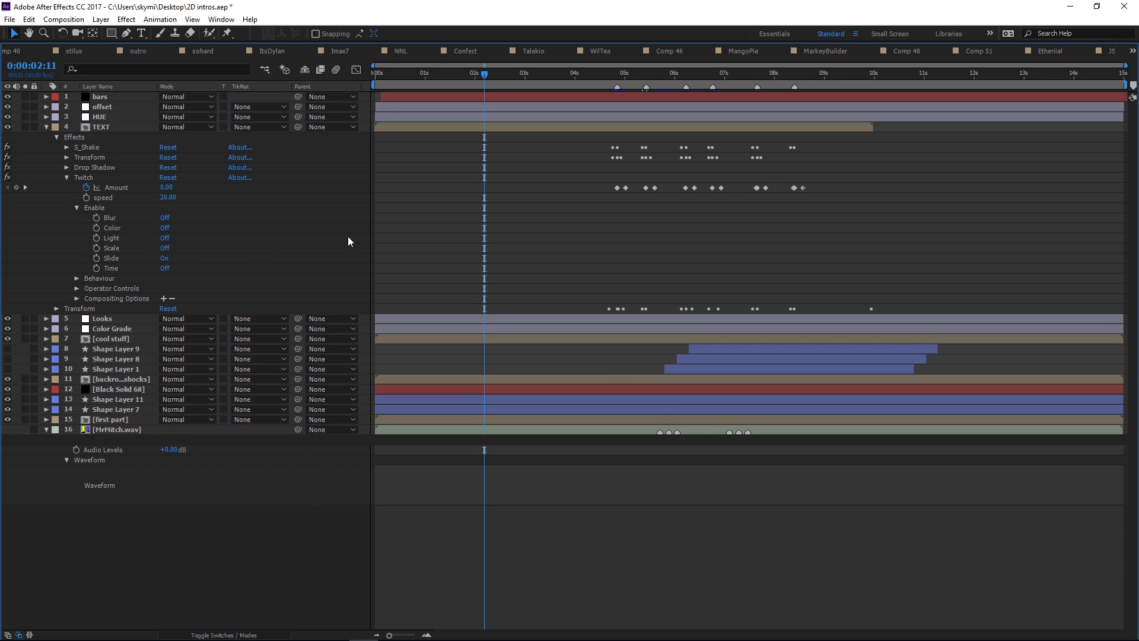
{"action": "left_click", "coordinate": [166, 634]}
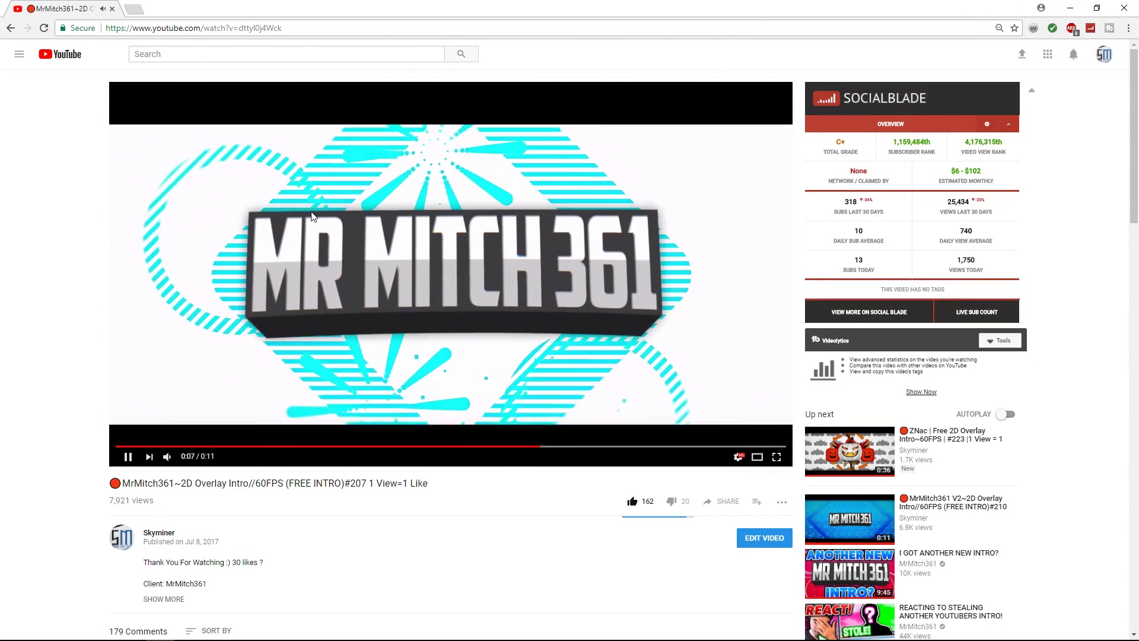
{"action": "left_click", "coordinate": [312, 221]}
{"action": "left_click", "coordinate": [311, 220]}
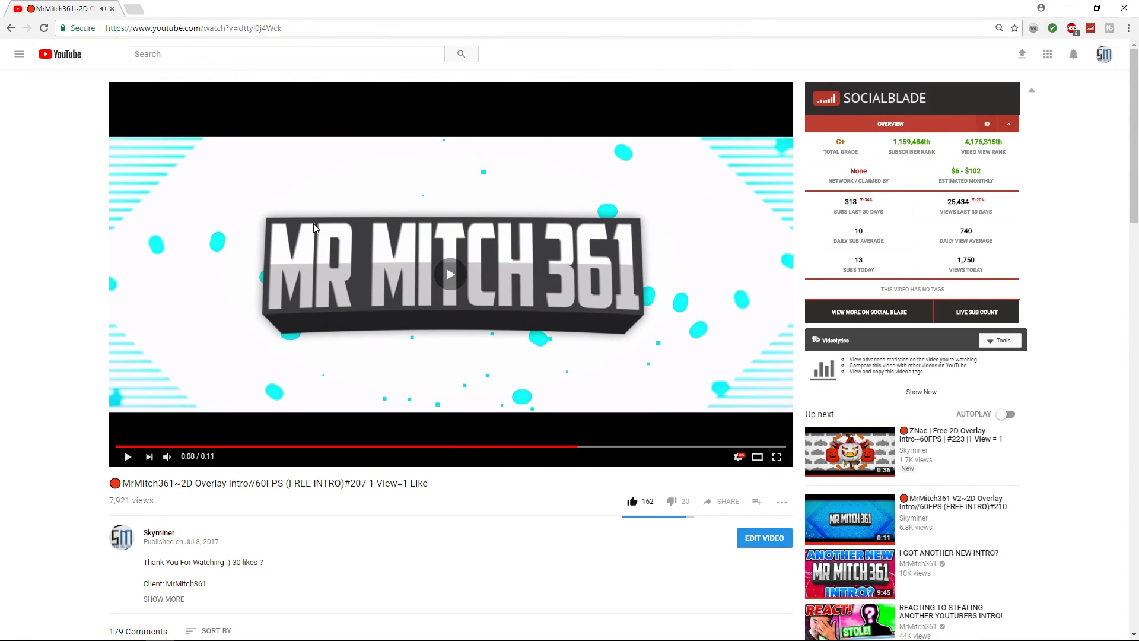
Set the YouTube playback speed to 0.25, replay the MrMitch361 intro's text animation, and pause at 0:05
{"action": "left_click", "coordinate": [736, 459]}
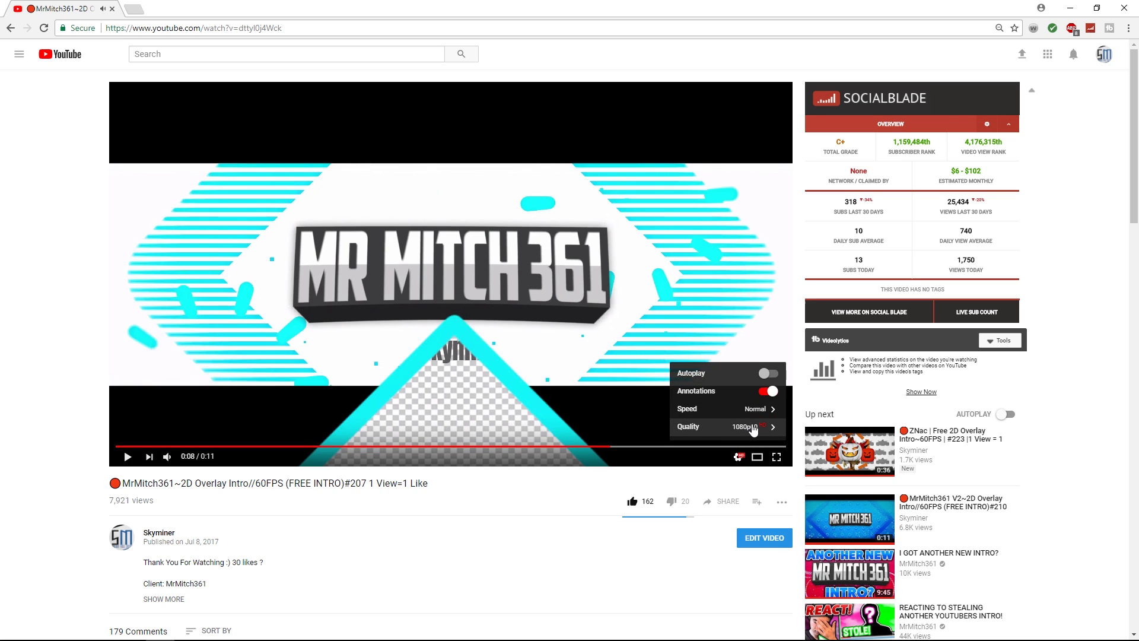
{"action": "left_click", "coordinate": [761, 416]}
{"action": "left_click", "coordinate": [759, 319]}
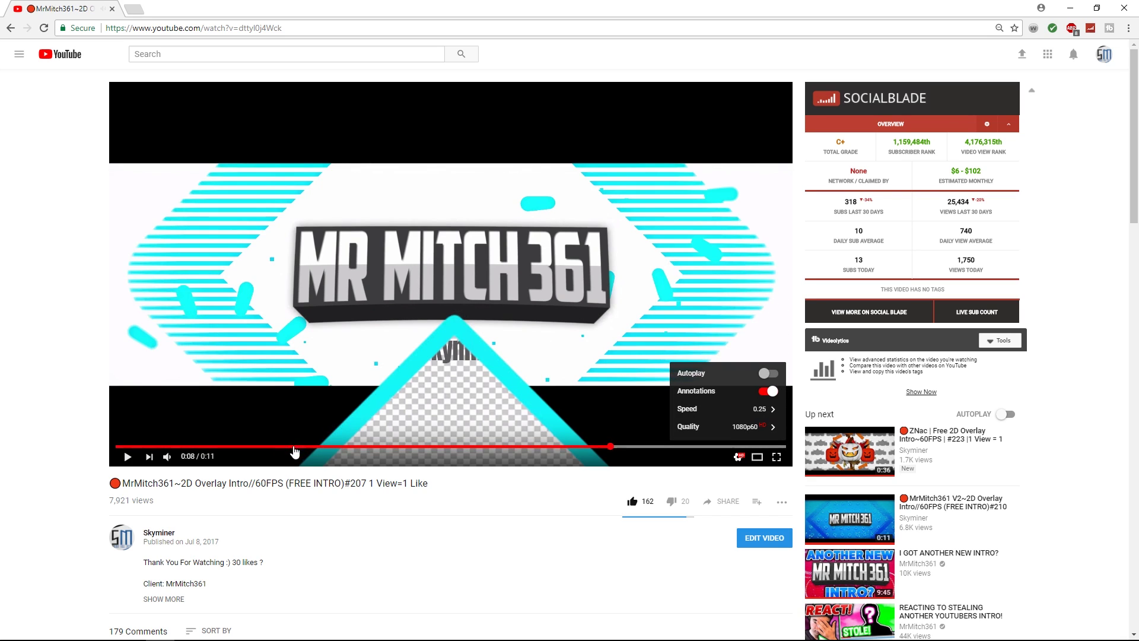
{"action": "key", "text": "Left"}
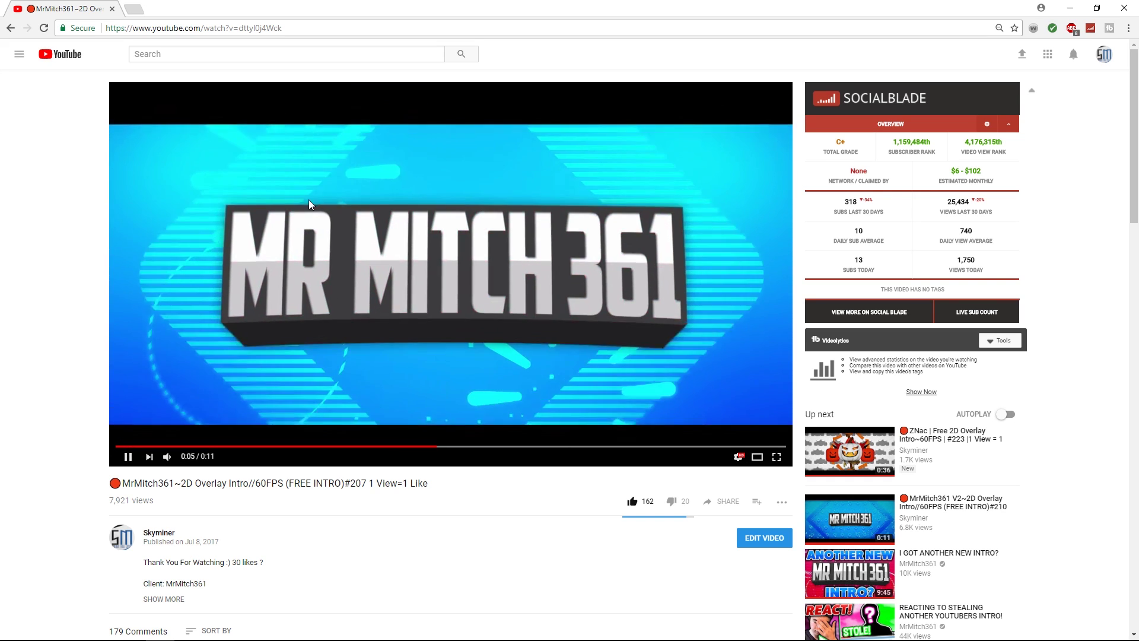
{"action": "left_click", "coordinate": [585, 249]}
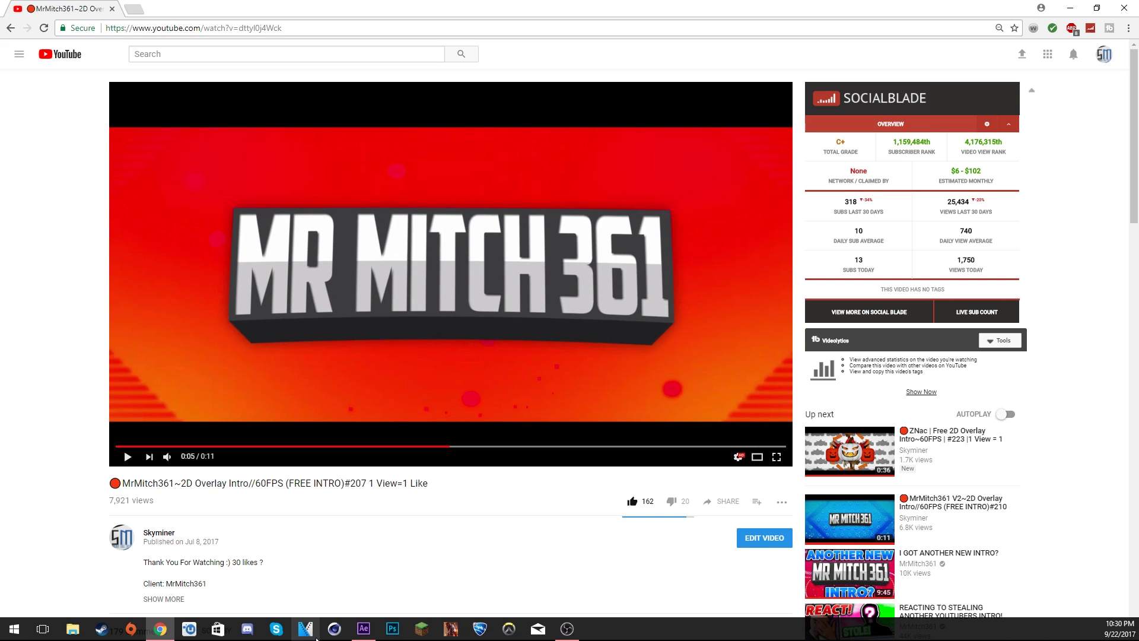
Return to After Effects and examine Twitch's Behaviour settings and the Slide settings in Operator Controls
{"action": "left_click", "coordinate": [364, 629]}
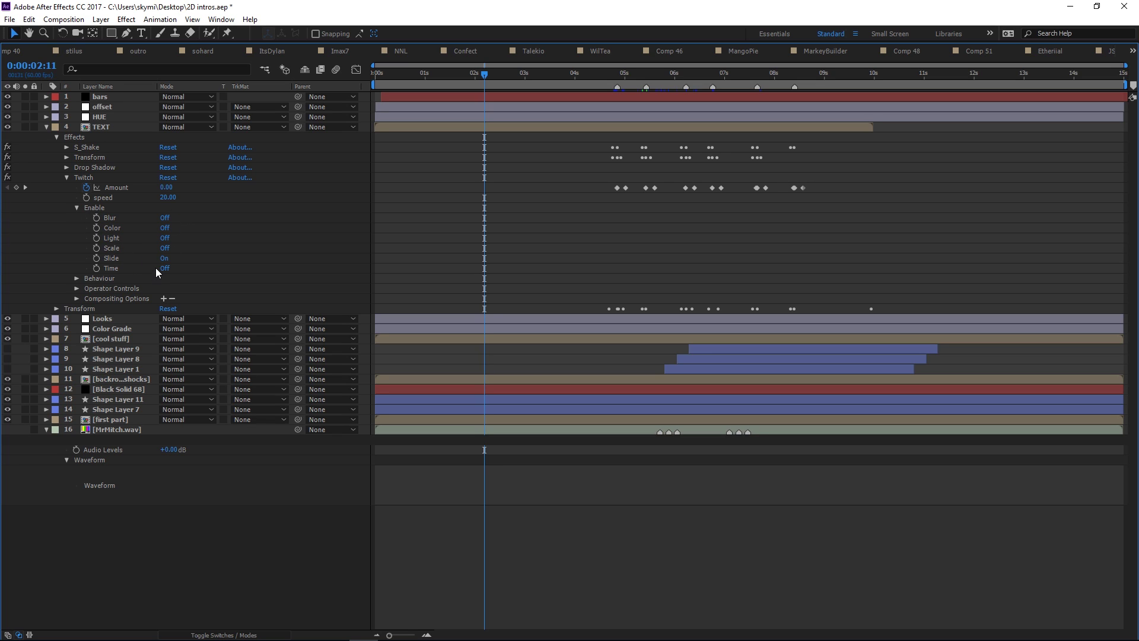
{"action": "left_click", "coordinate": [77, 208]}
{"action": "left_click", "coordinate": [76, 219]}
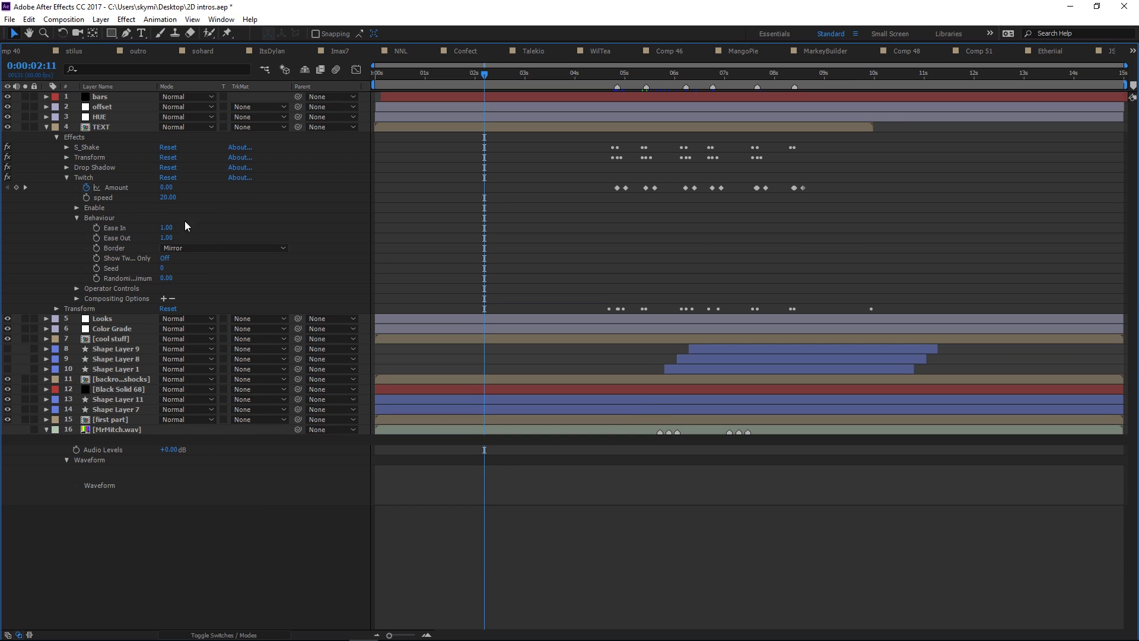
{"action": "left_click", "coordinate": [76, 218]}
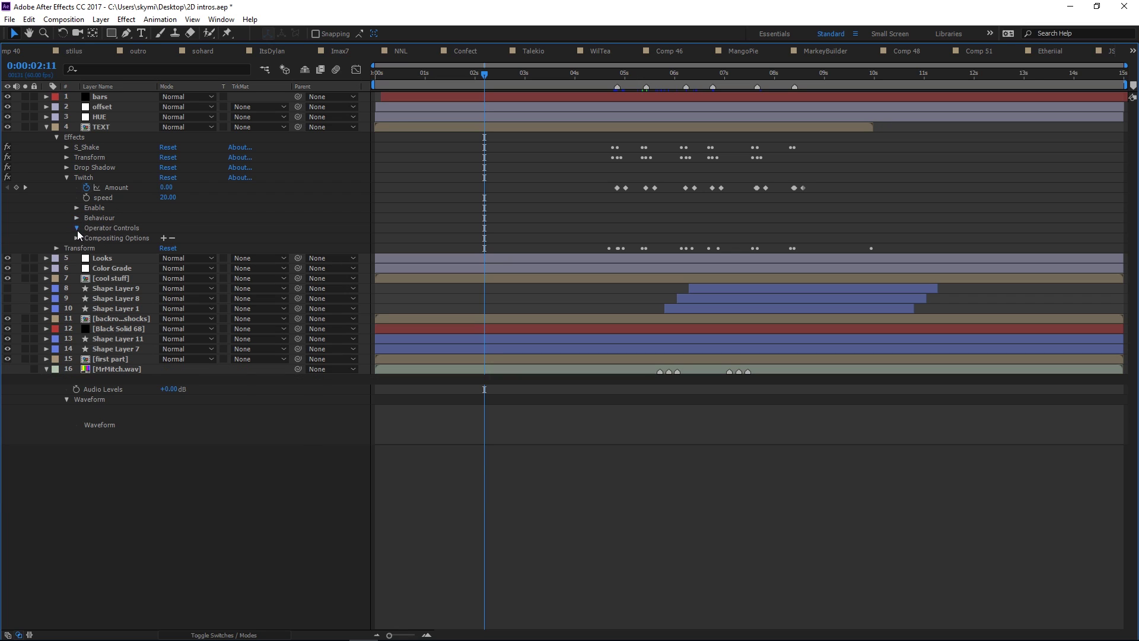
{"action": "left_click", "coordinate": [77, 229]}
{"action": "left_click", "coordinate": [87, 279]}
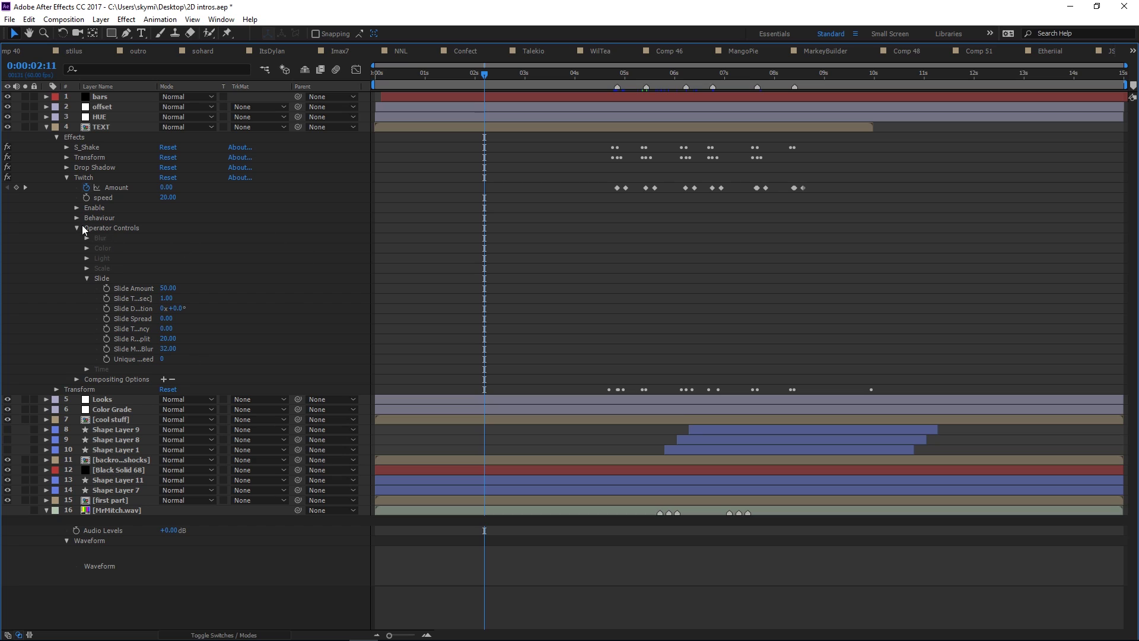
{"action": "left_click", "coordinate": [87, 278]}
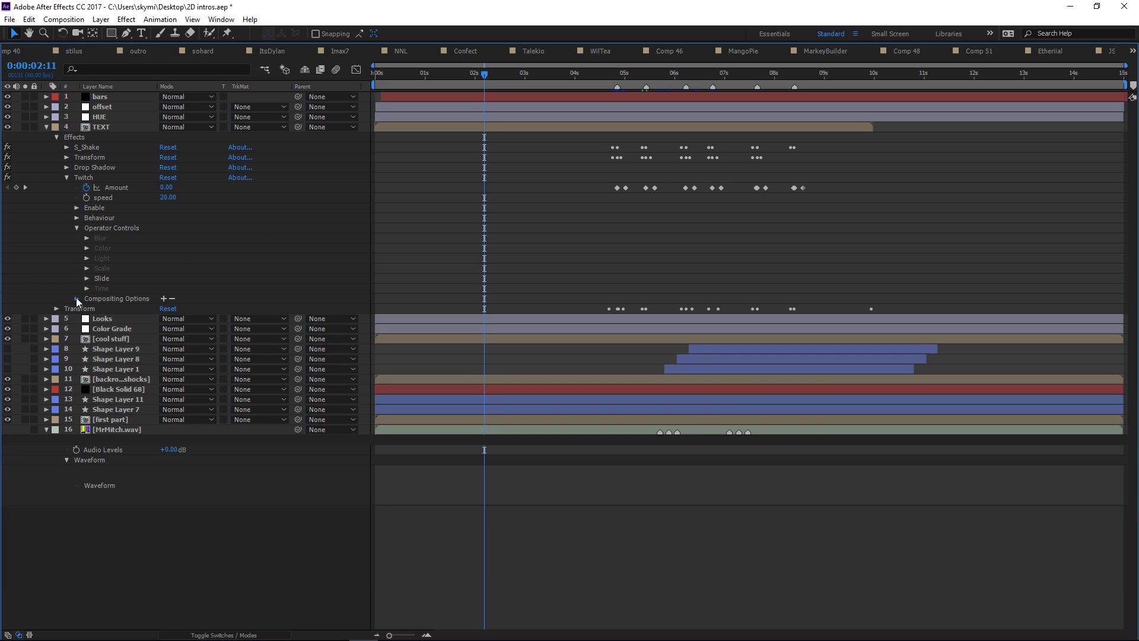
{"action": "left_click", "coordinate": [76, 298]}
{"action": "left_click", "coordinate": [76, 299]}
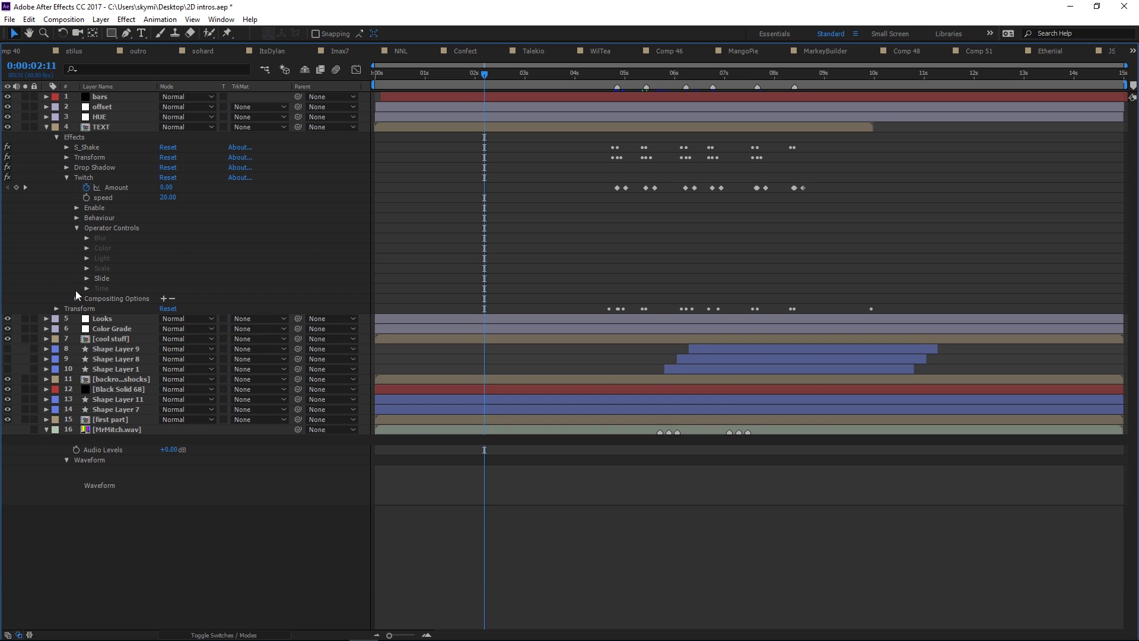
Collapse the TEXT layer, restore the timeline to its normal size, and open the MrMitch361 composition
{"action": "left_click", "coordinate": [47, 127]}
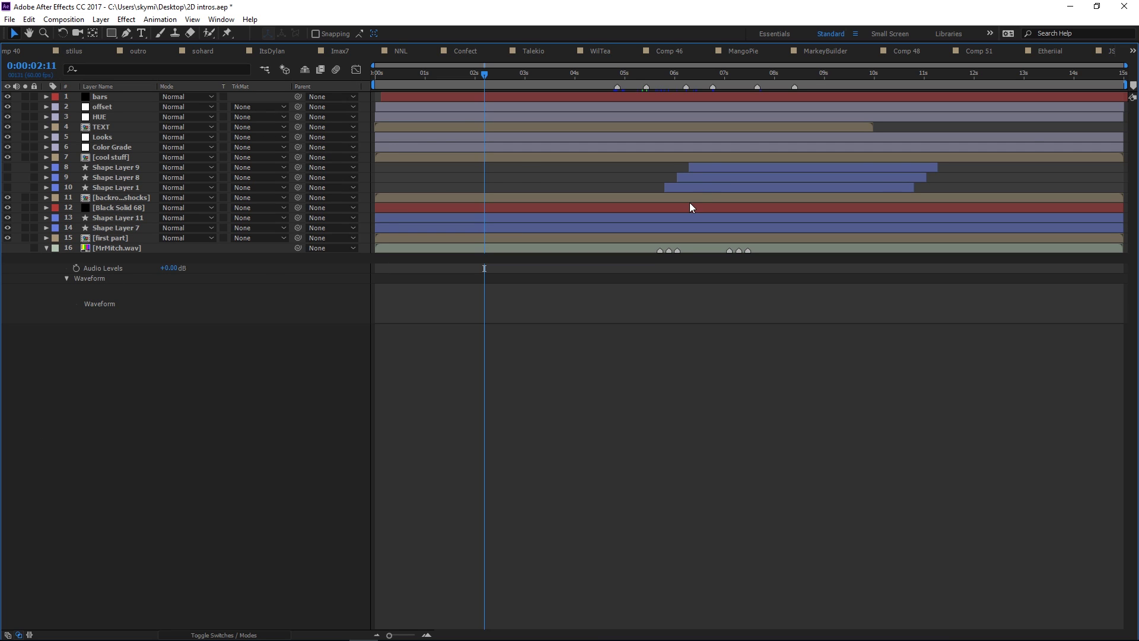
{"action": "key", "text": "grave"}
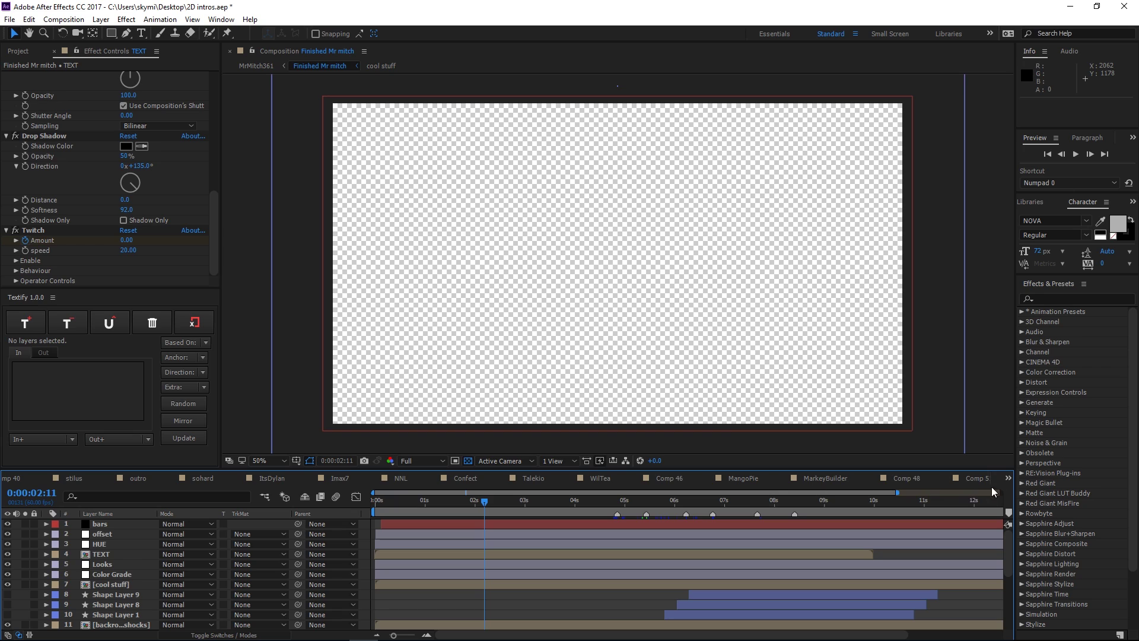
{"action": "left_click", "coordinate": [1007, 478]}
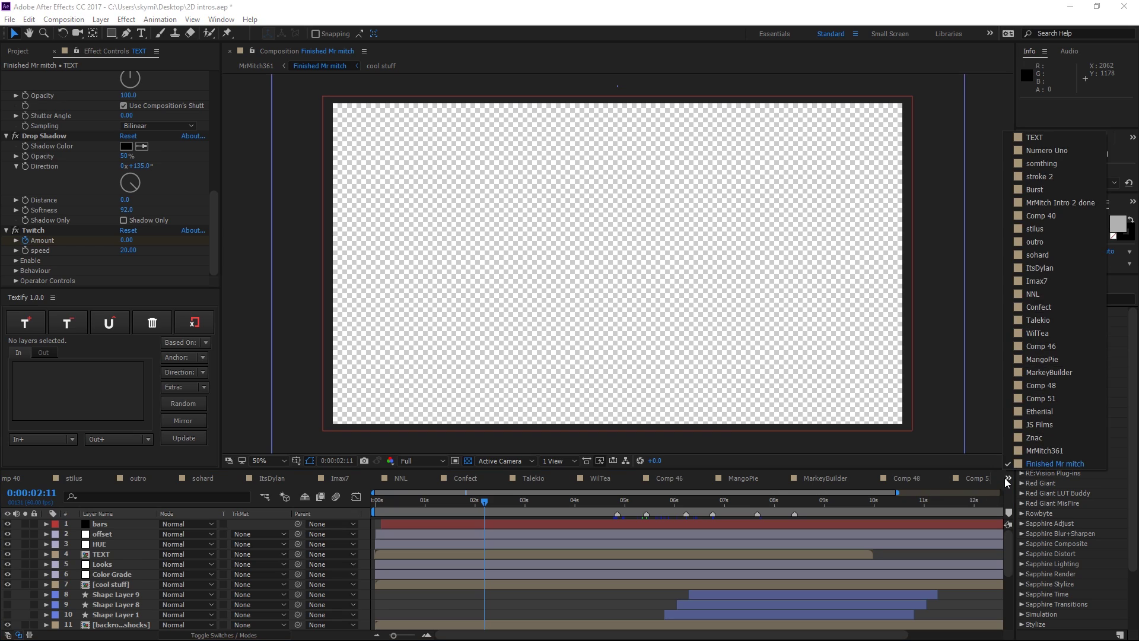
{"action": "left_click", "coordinate": [1038, 452]}
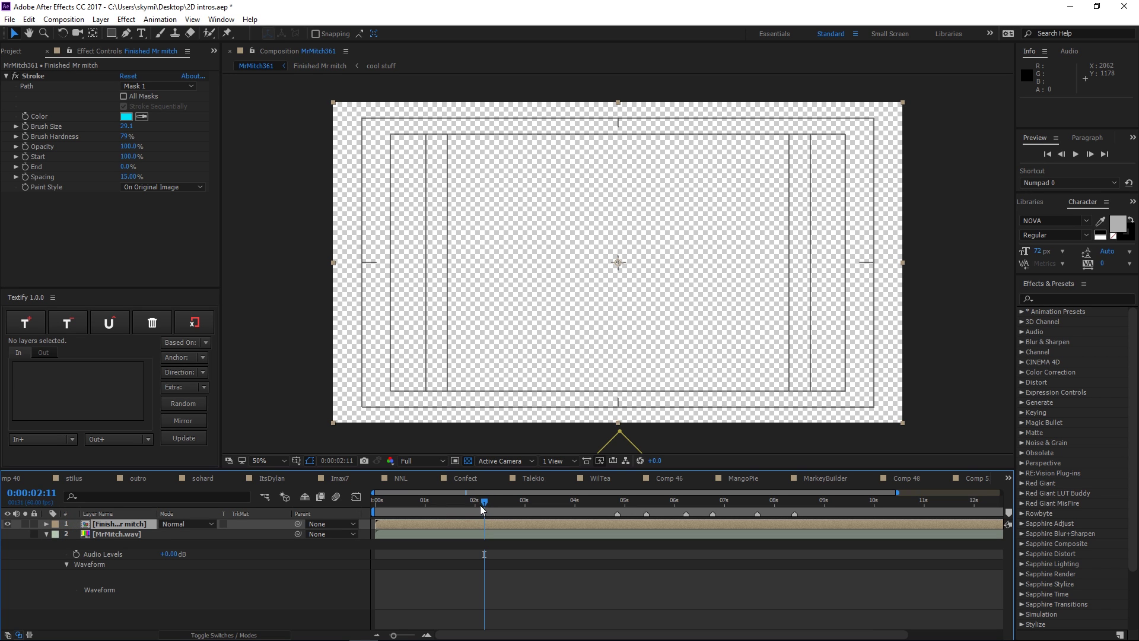
Extend the timeline view to 15 seconds with the playhead at 0:00:11:06, and expand the Finished Mr mitch layer to view Mask 1
{"action": "left_click_drag", "start_coordinate": [482, 509], "coordinate": [1001, 492]}
{"action": "mouse_move", "coordinate": [838, 503]}
{"action": "left_mouse_down"}
{"action": "mouse_move", "coordinate": [760, 504]}
{"action": "mouse_move", "coordinate": [838, 507]}
{"action": "left_mouse_up"}
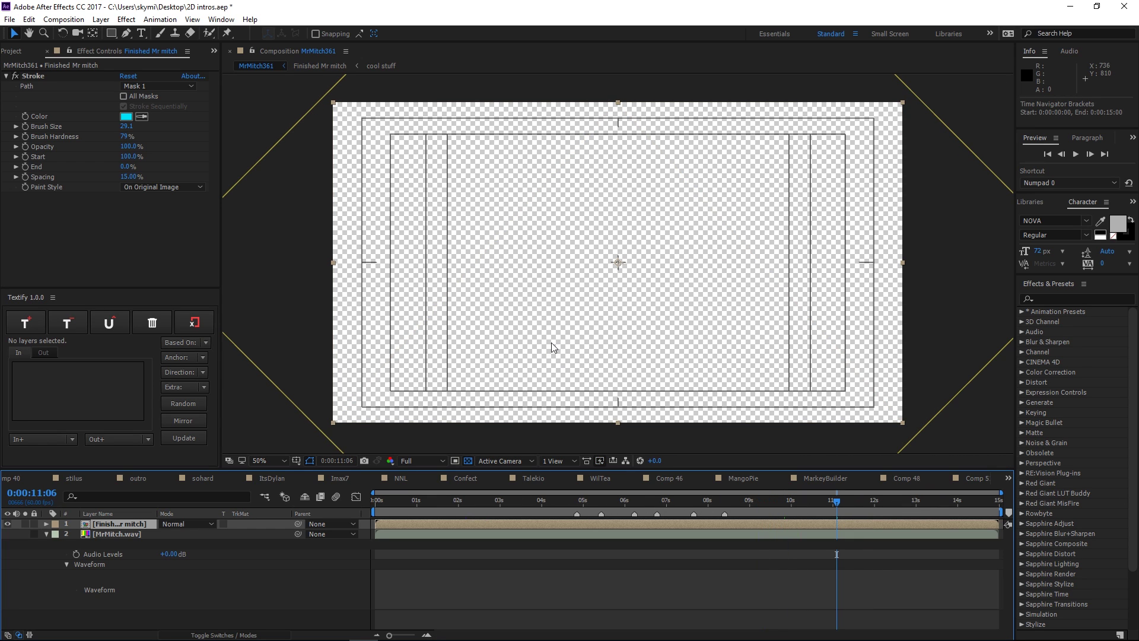
{"action": "left_click", "coordinate": [662, 598]}
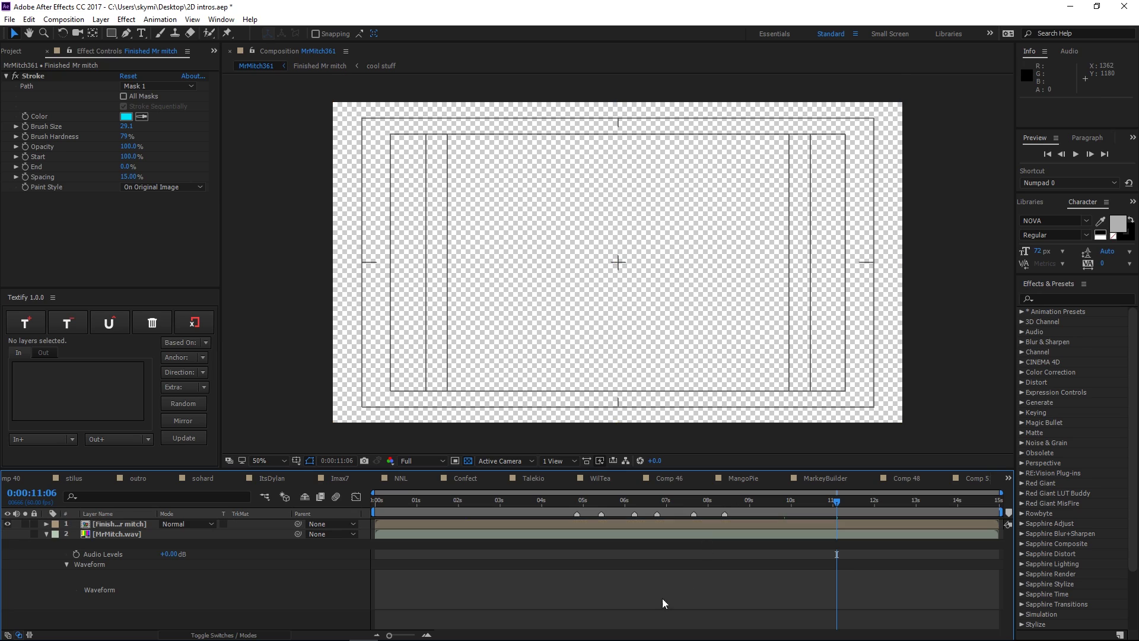
{"action": "left_click", "coordinate": [98, 526]}
{"action": "left_click", "coordinate": [47, 524]}
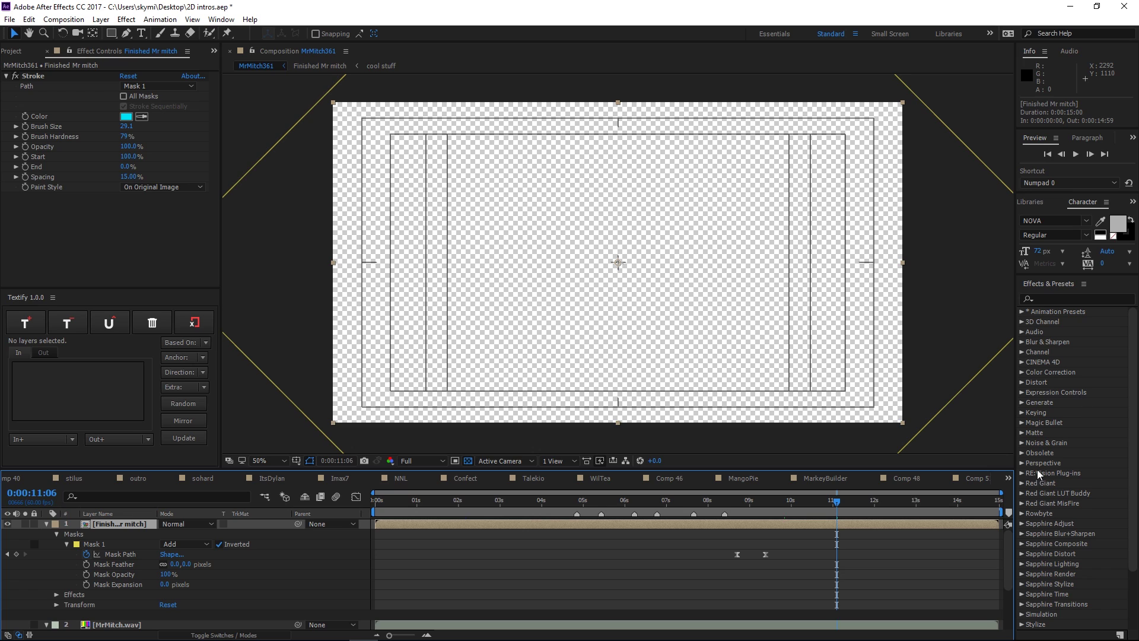
Open Comp 51 briefly, and switch back to the Finished Mr mitch composition
{"action": "left_click", "coordinate": [746, 475]}
{"action": "left_click", "coordinate": [973, 478]}
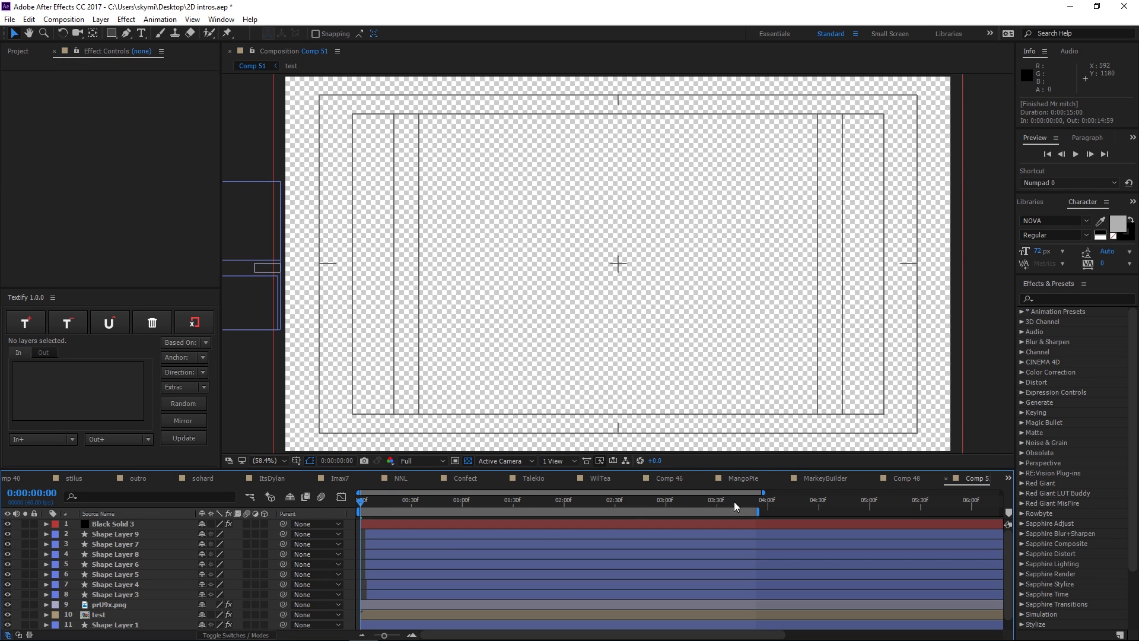
{"action": "left_click", "coordinate": [1007, 479]}
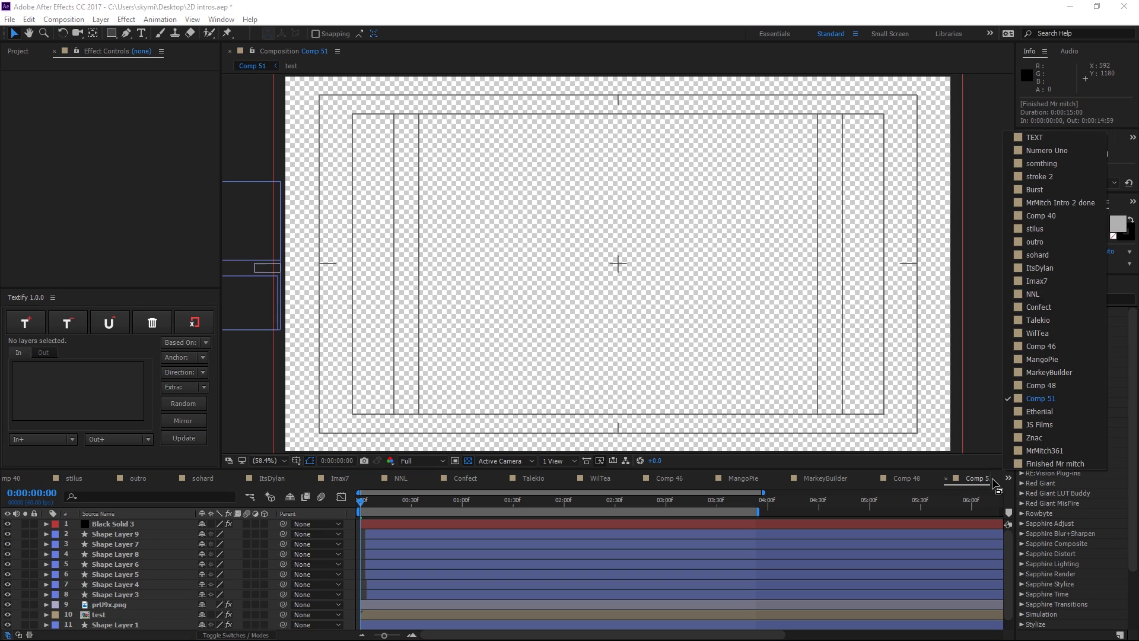
{"action": "left_click", "coordinate": [1047, 464]}
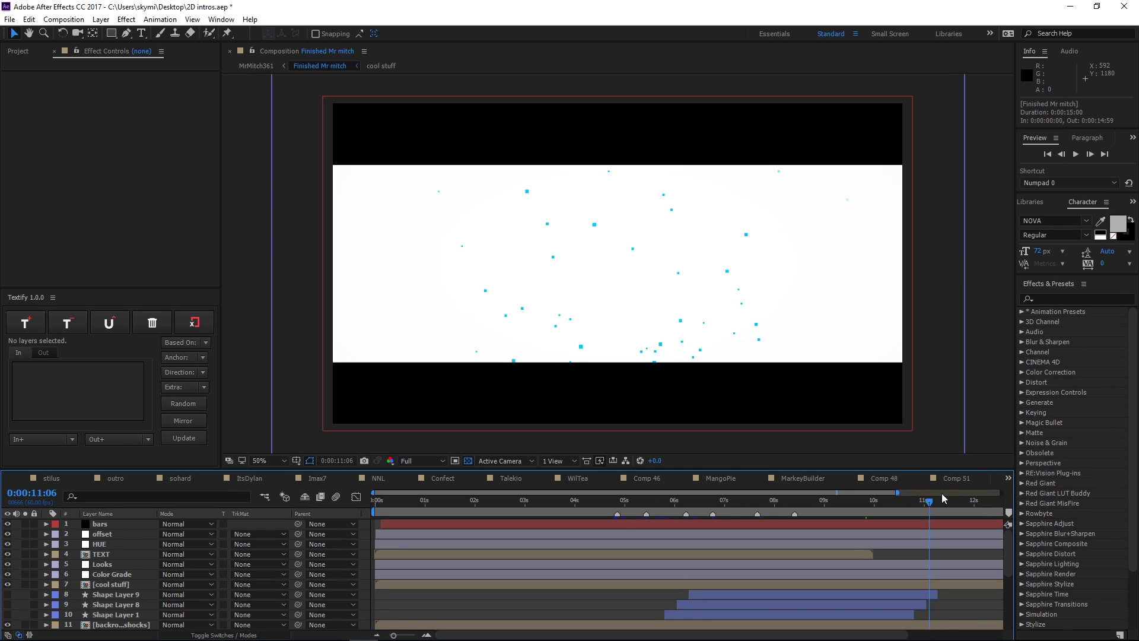
{"action": "left_click", "coordinate": [1007, 480]}
{"action": "left_click", "coordinate": [1007, 480]}
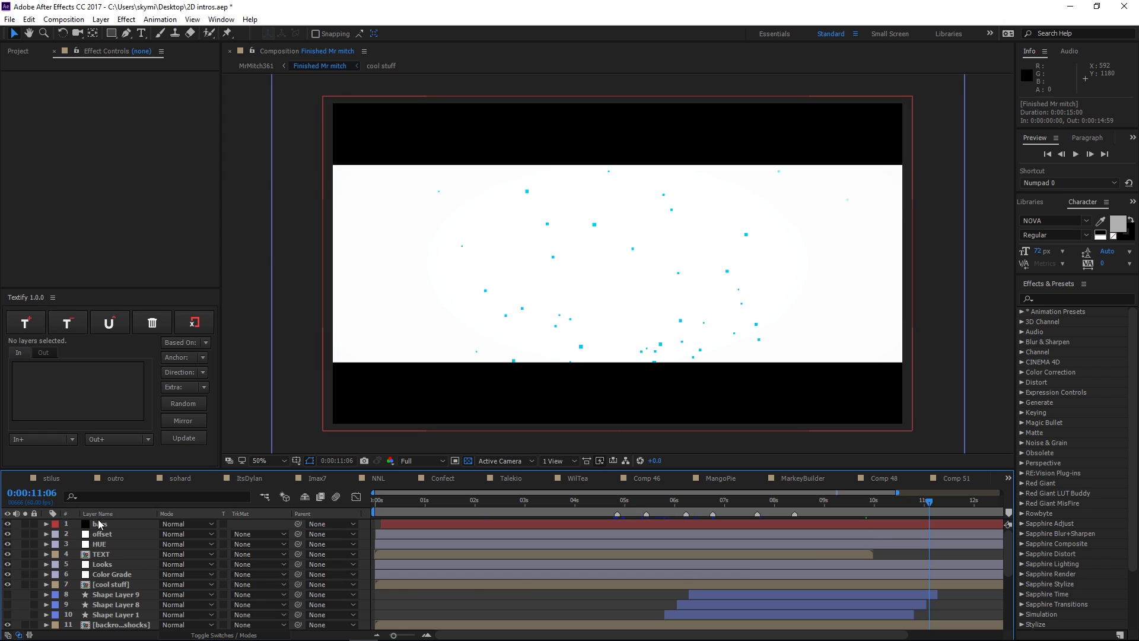
Select the layers from bars through [first part] to view the Pre-compose option, and return to the MrMitch361 composition
{"action": "left_click", "coordinate": [99, 524]}
{"action": "scroll", "coordinate": [126, 559], "scroll_direction": "down", "scroll_amount": 4}
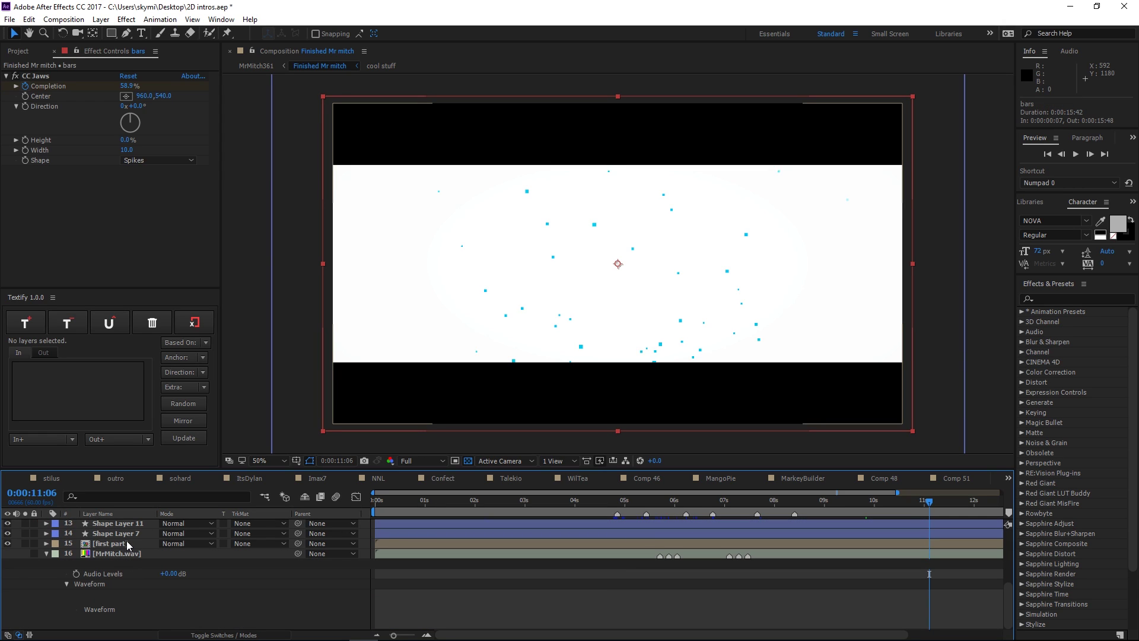
{"action": "left_click", "coordinate": [126, 544], "text": "shift"}
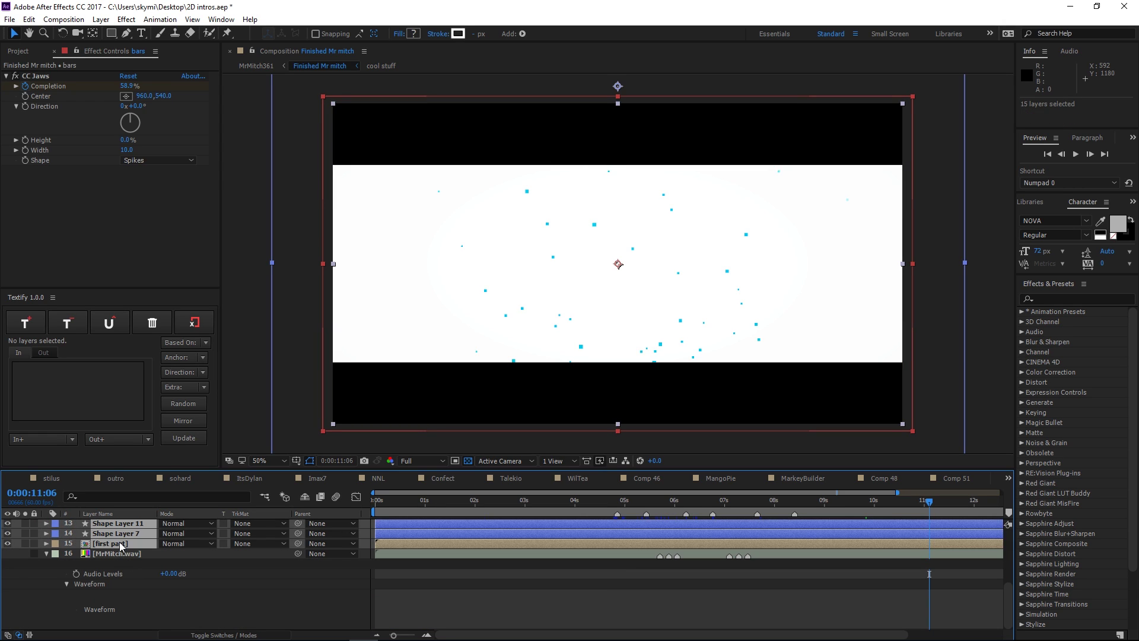
{"action": "right_click", "coordinate": [114, 538]}
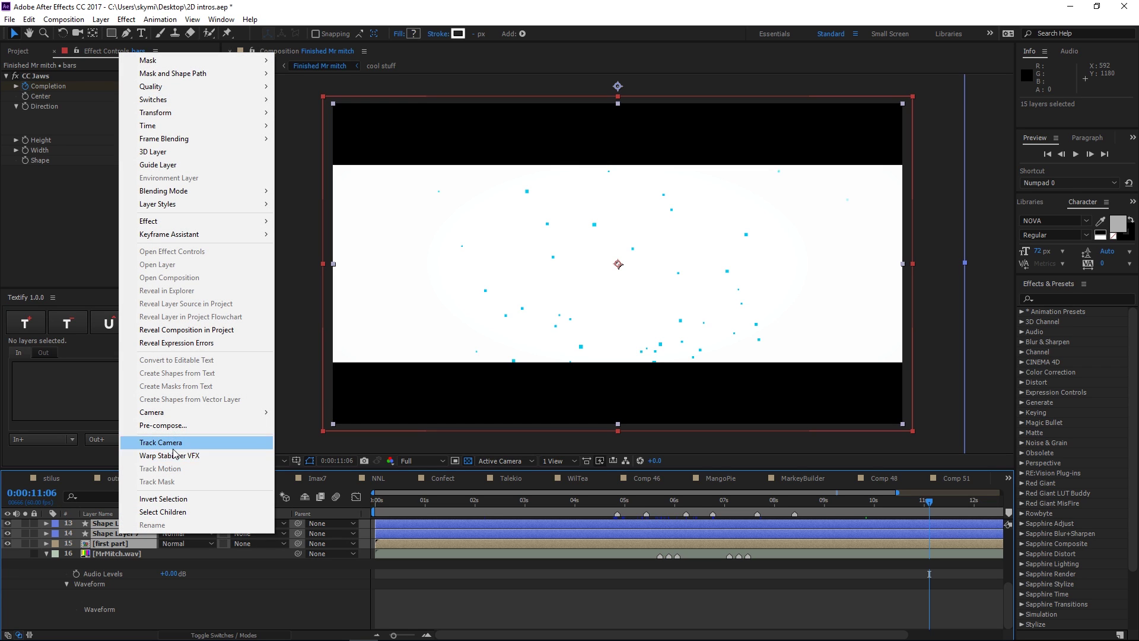
{"action": "left_click", "coordinate": [1008, 479]}
{"action": "left_click", "coordinate": [1042, 458]}
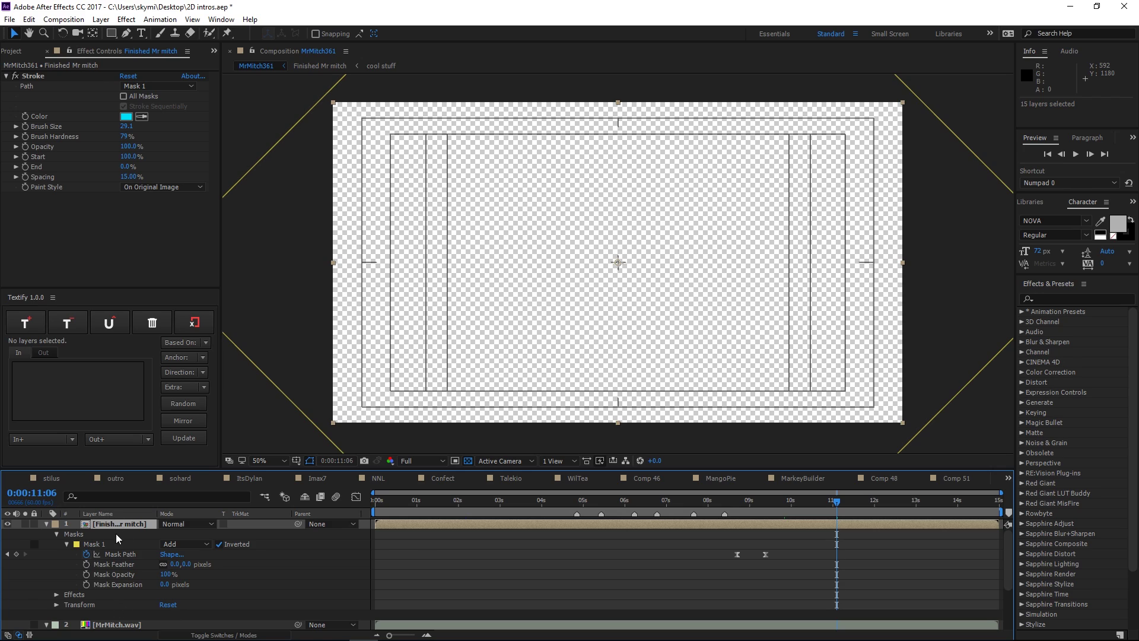
Scrub from 0:00:08:35 to 0:00:08:50 to study the Mask Path transition, and collapse the Finished Mr mitch layer
{"action": "left_click", "coordinate": [319, 577]}
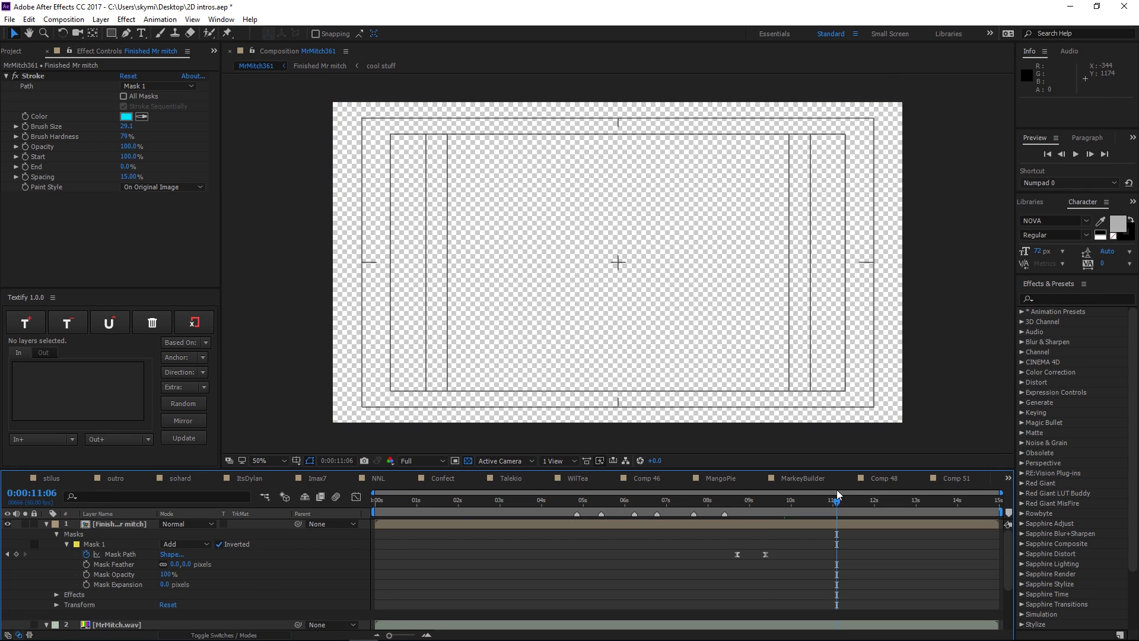
{"action": "left_click_drag", "start_coordinate": [836, 501], "coordinate": [732, 556]}
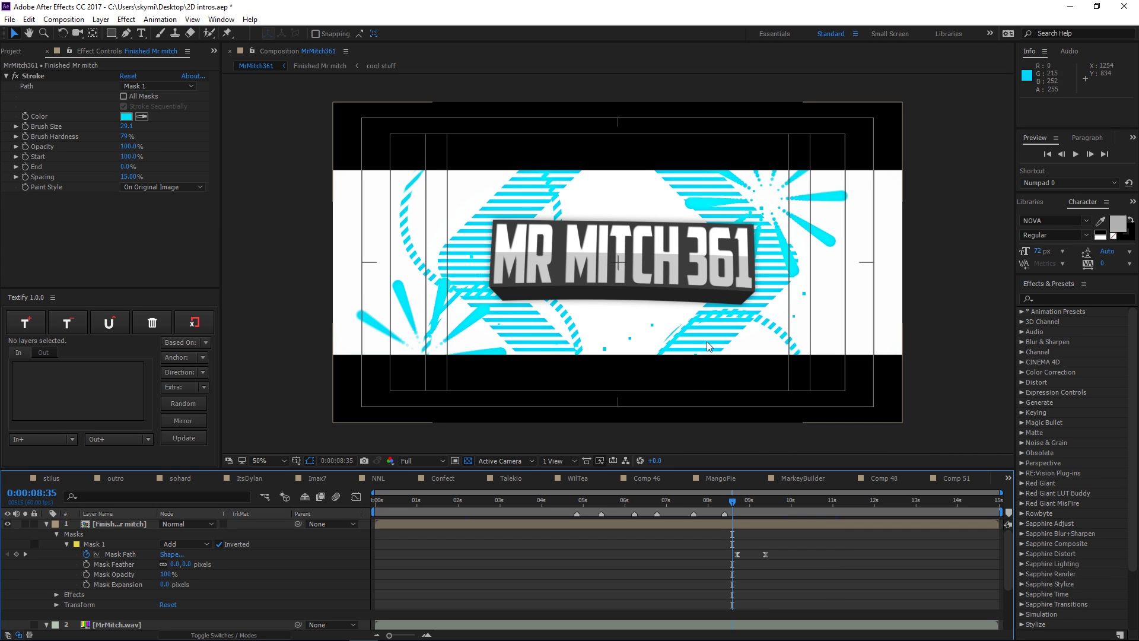
{"action": "left_click_drag", "start_coordinate": [732, 501], "coordinate": [742, 500]}
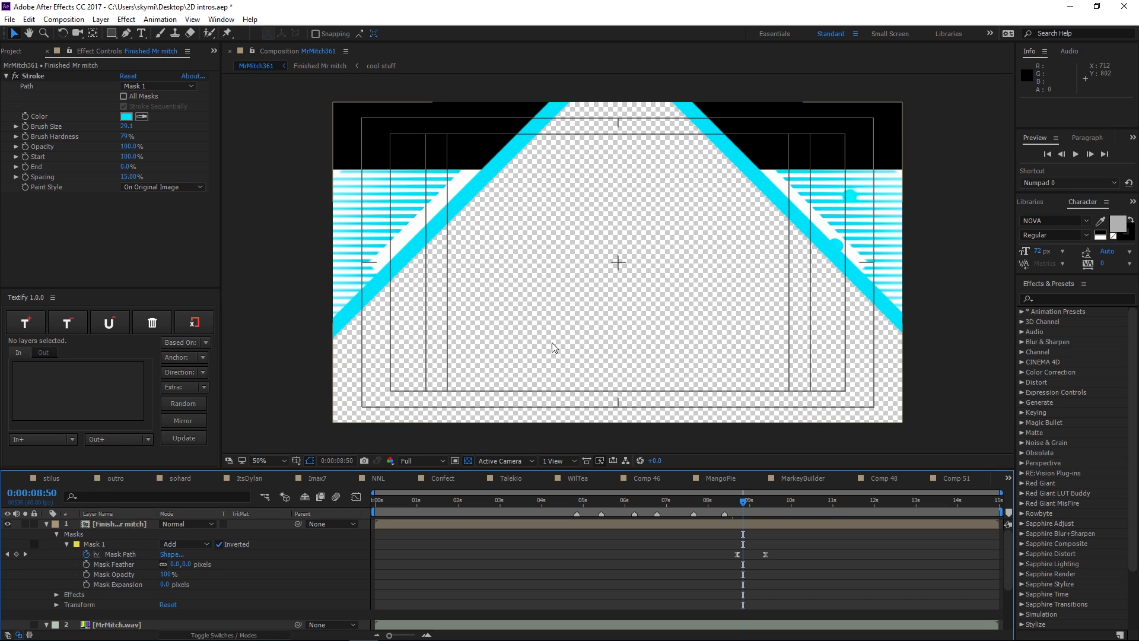
{"action": "left_click", "coordinate": [118, 524]}
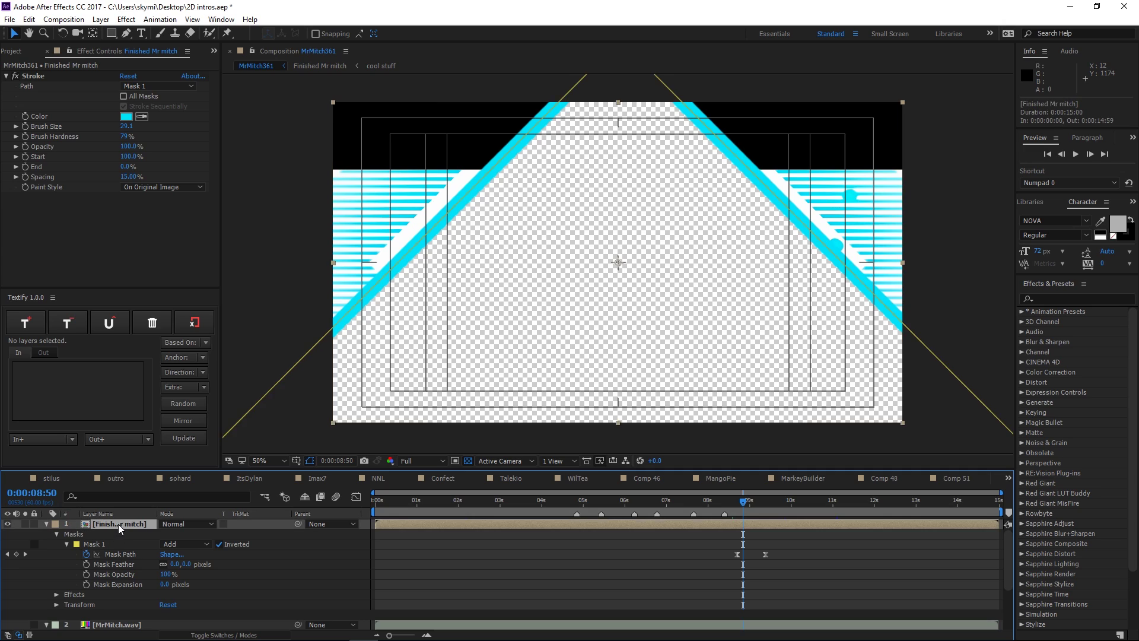
{"action": "left_click", "coordinate": [46, 524]}
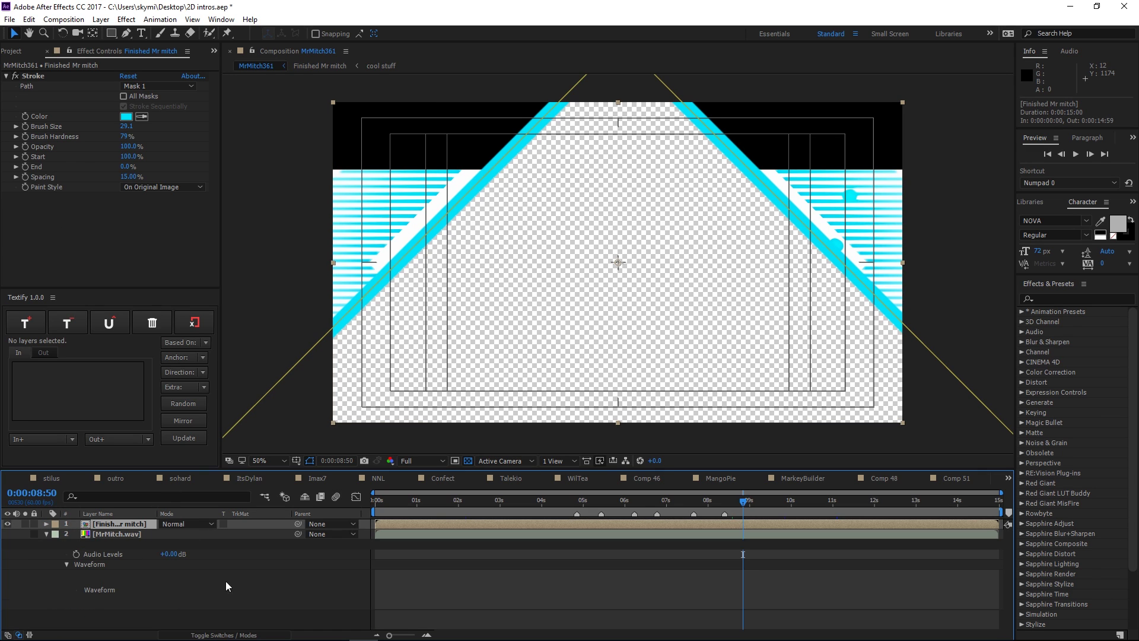
Draw a black rectangle shape across the lower middle of the frame and place its layer beneath Finished Mr mitch
{"action": "left_click", "coordinate": [260, 546]}
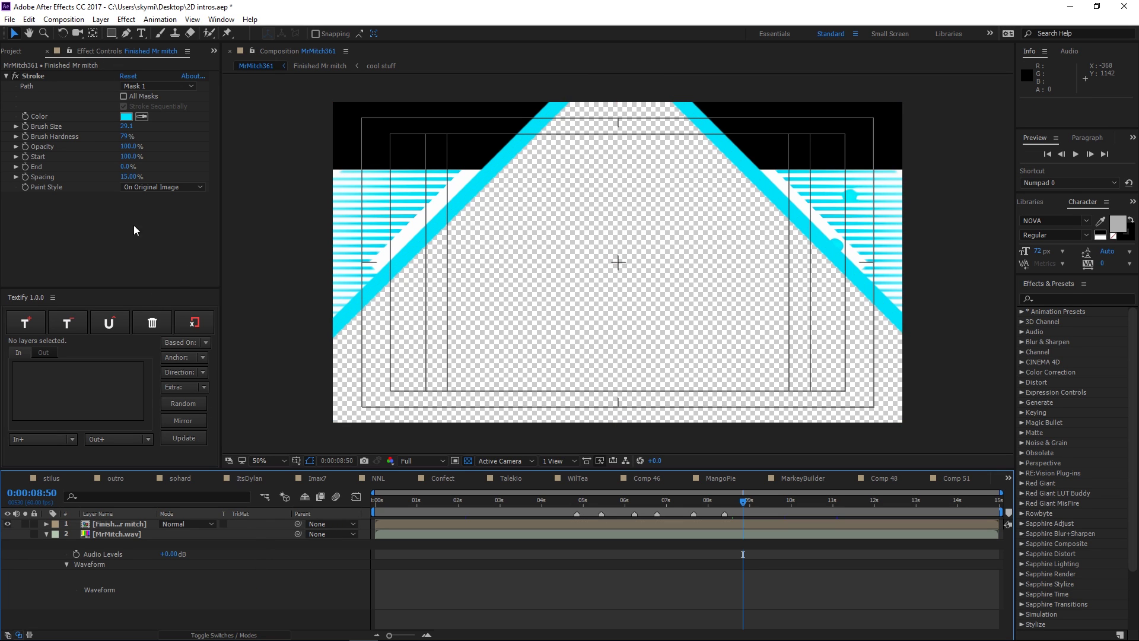
{"action": "left_click", "coordinate": [112, 33]}
{"action": "mouse_move", "coordinate": [416, 239]}
{"action": "left_mouse_down"}
{"action": "mouse_move", "coordinate": [781, 437]}
{"action": "mouse_move", "coordinate": [782, 427]}
{"action": "left_mouse_up"}
{"action": "left_click_drag", "start_coordinate": [119, 525], "coordinate": [135, 567]}
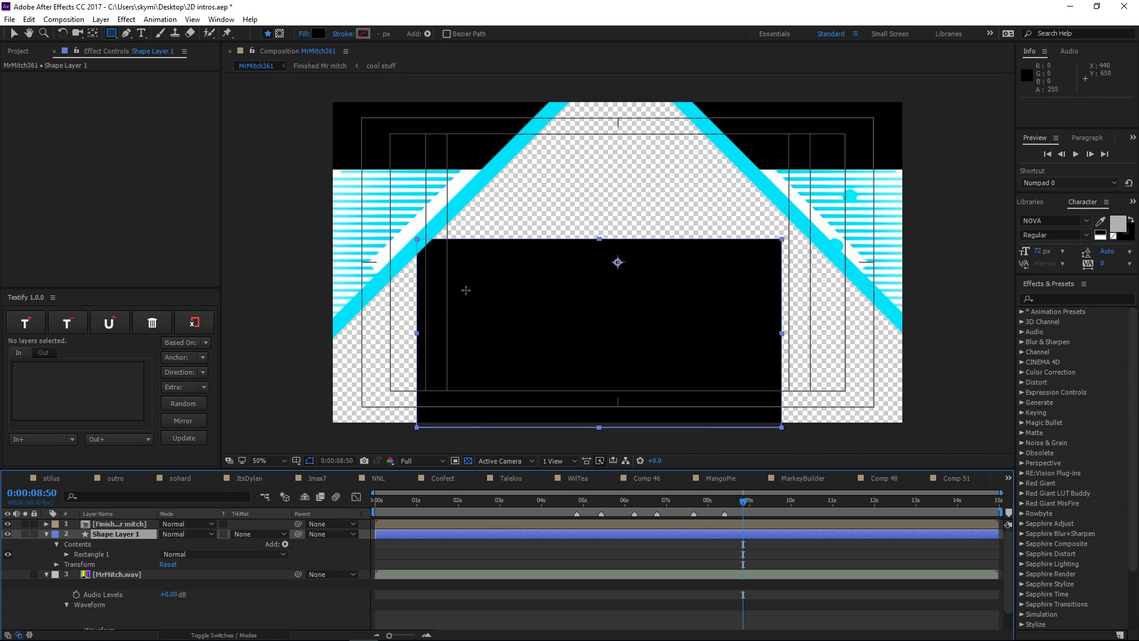
Shift the black rectangle toward the upper left and above Finished Mr mitch in the layer order, and delete it
{"action": "left_click", "coordinate": [14, 33]}
{"action": "left_click_drag", "start_coordinate": [614, 272], "coordinate": [521, 176]}
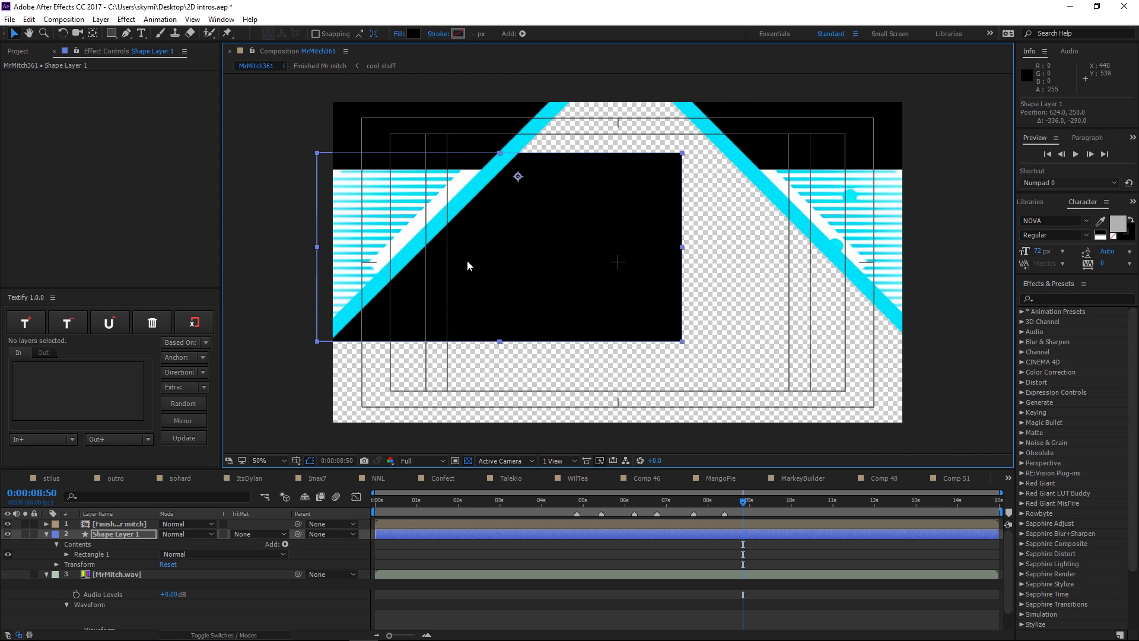
{"action": "left_click_drag", "start_coordinate": [118, 534], "coordinate": [104, 521]}
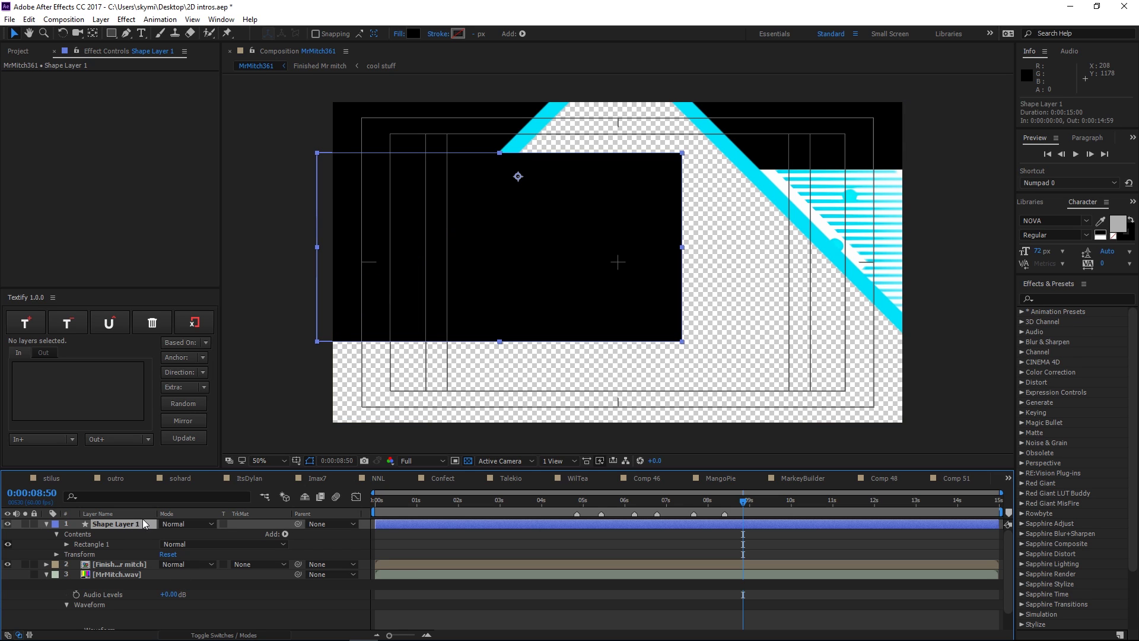
{"action": "key", "text": "Delete"}
Expand the Finished Mr mitch layer to examine its Mask 1 outline and Stroke effect settings, and collapse the effects
{"action": "left_click", "coordinate": [47, 524]}
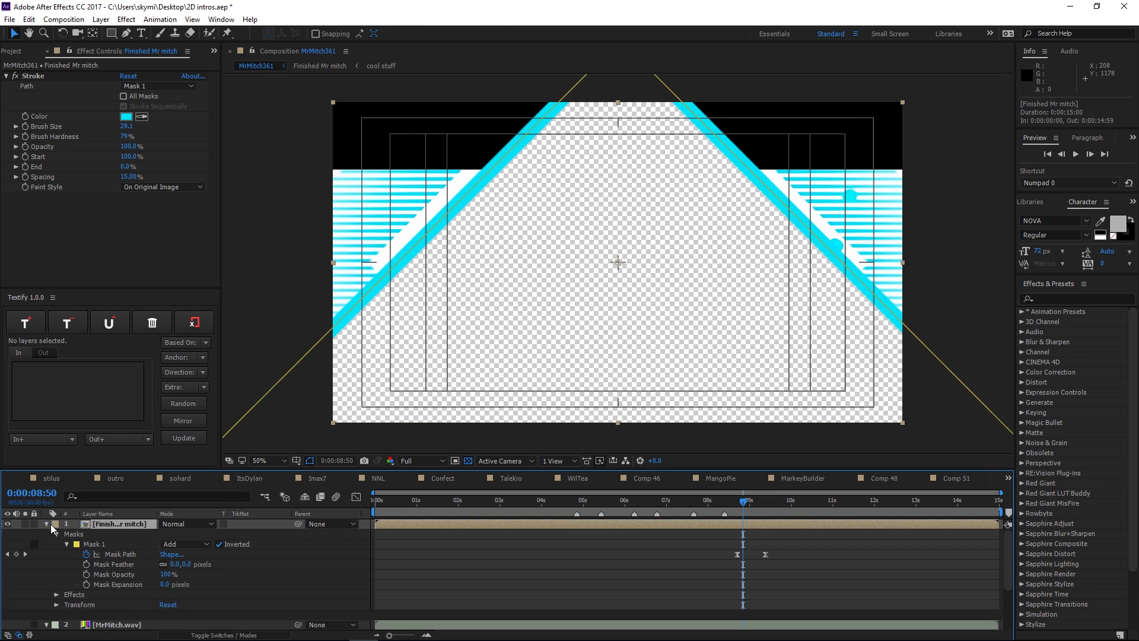
{"action": "key", "text": "comma"}
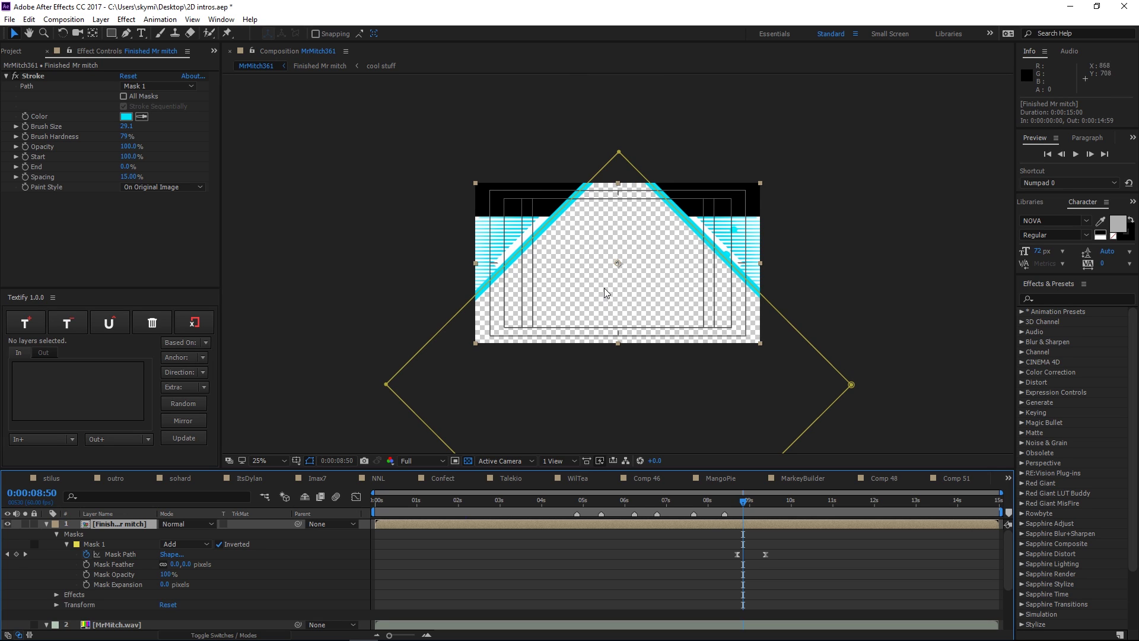
{"action": "key", "text": "period"}
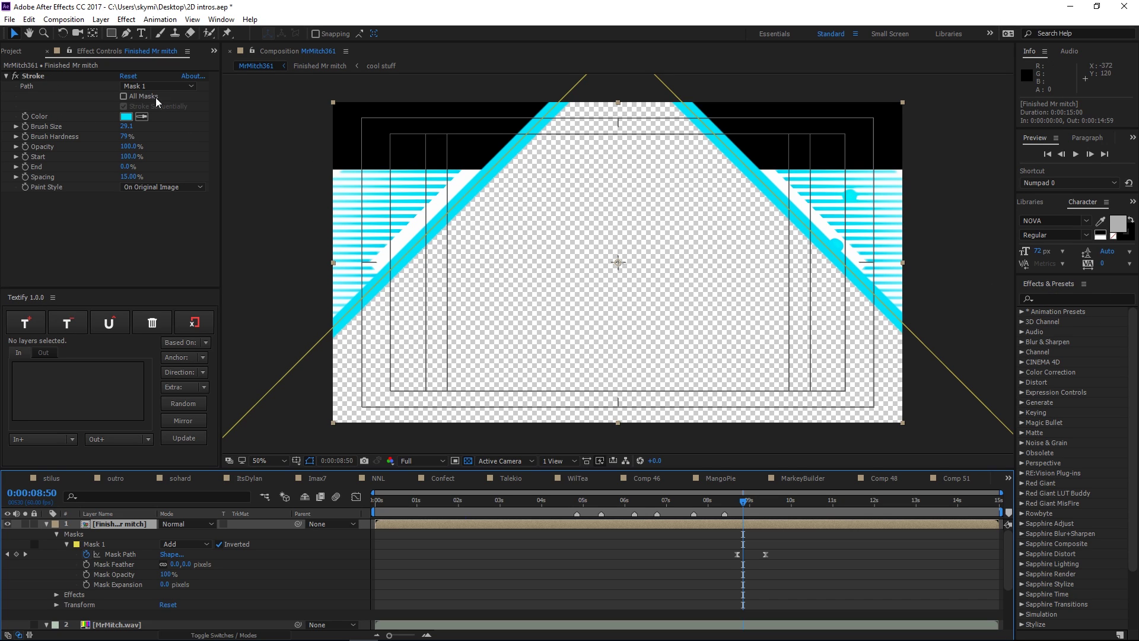
{"action": "left_click", "coordinate": [56, 594]}
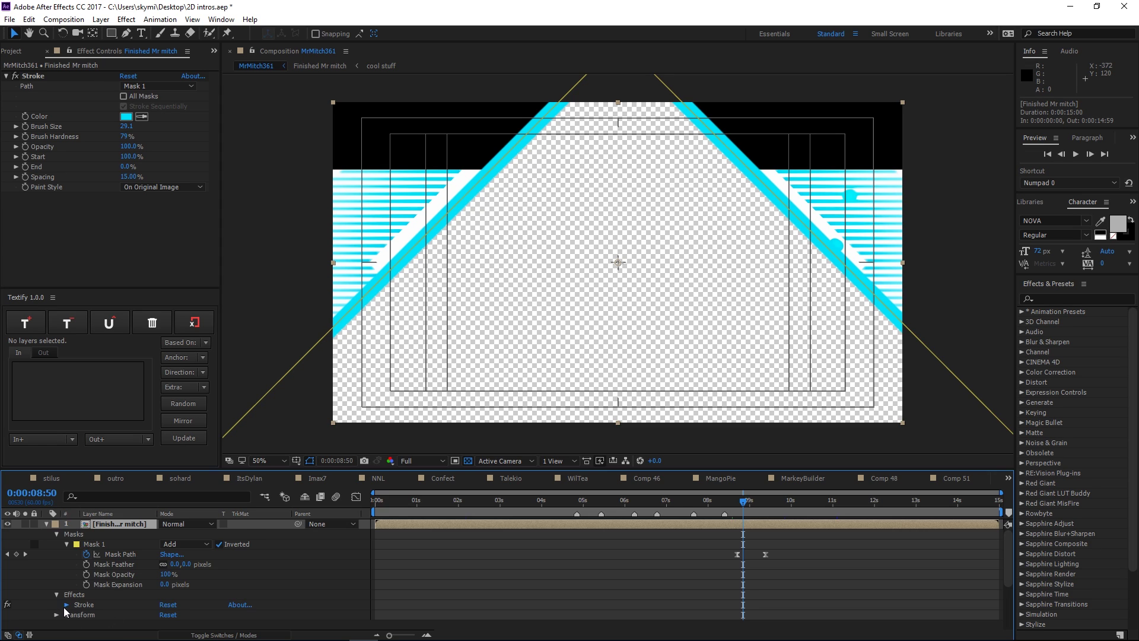
{"action": "left_click", "coordinate": [67, 605]}
{"action": "scroll", "coordinate": [683, 588], "scroll_direction": "up", "scroll_amount": 5}
{"action": "scroll", "coordinate": [676, 585], "scroll_direction": "down", "scroll_amount": 5}
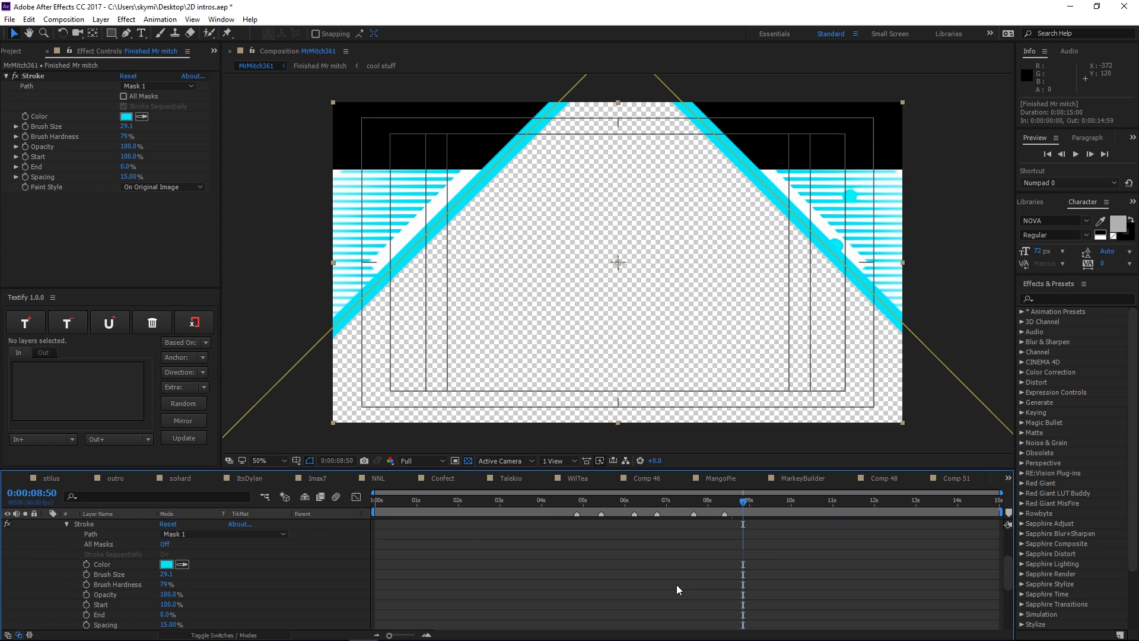
{"action": "scroll", "coordinate": [672, 584], "scroll_direction": "up", "scroll_amount": 2}
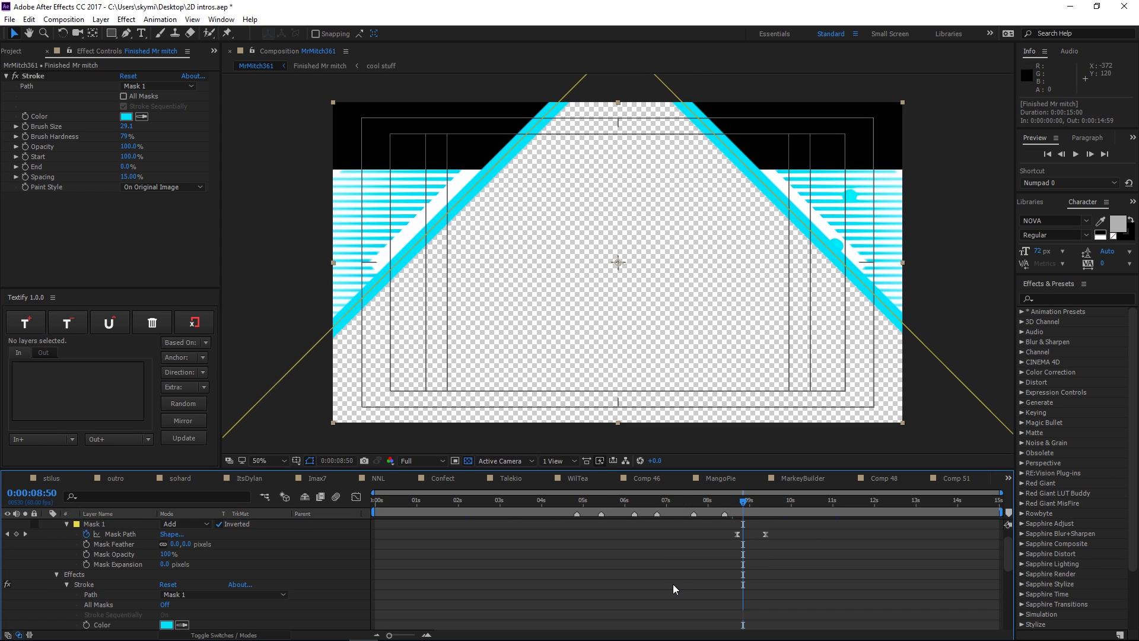
{"action": "left_click", "coordinate": [55, 575]}
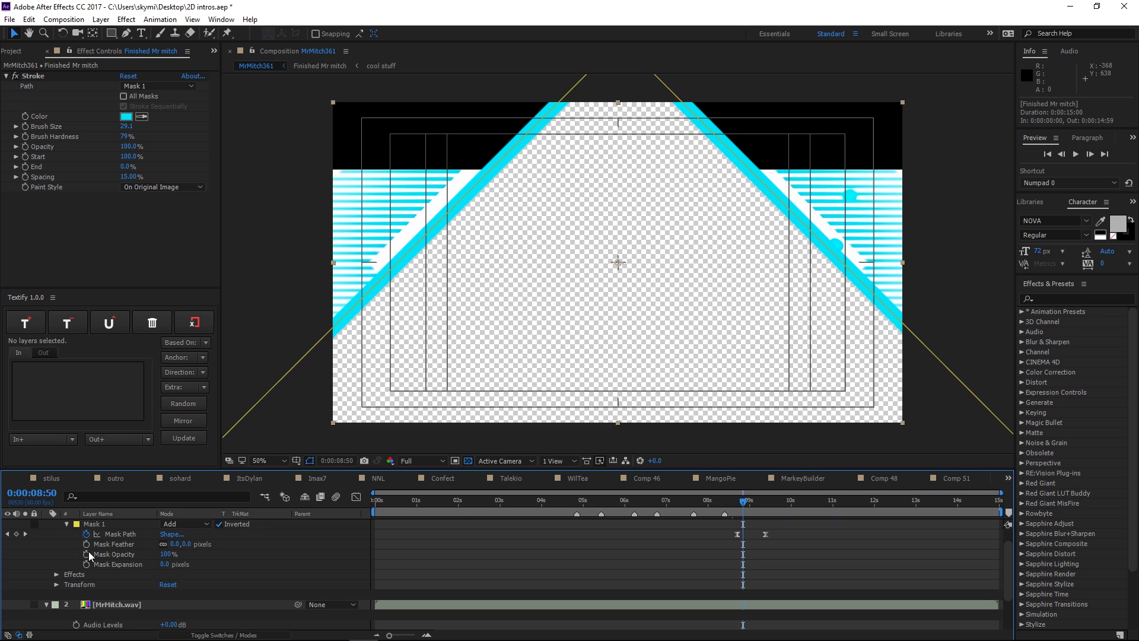
Toggle Mask 1's Inverted option off and back on to compare the two results, and collapse the mask's properties
{"action": "left_click", "coordinate": [218, 525]}
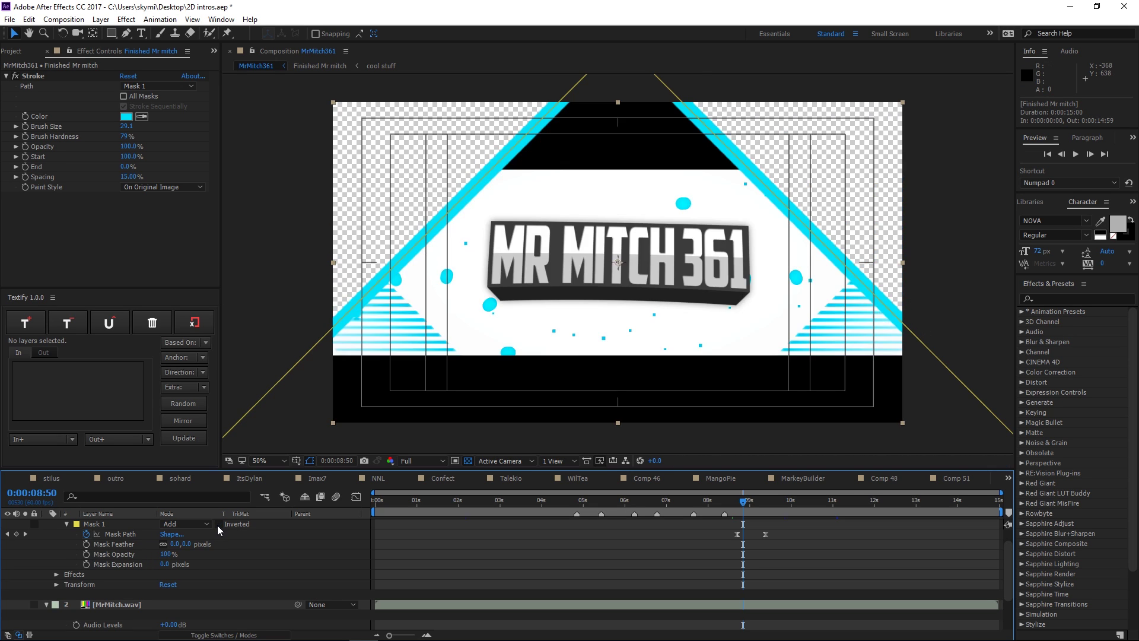
{"action": "left_click", "coordinate": [218, 524]}
{"action": "left_click", "coordinate": [219, 525]}
{"action": "scroll", "coordinate": [305, 554], "scroll_direction": "up", "scroll_amount": 1}
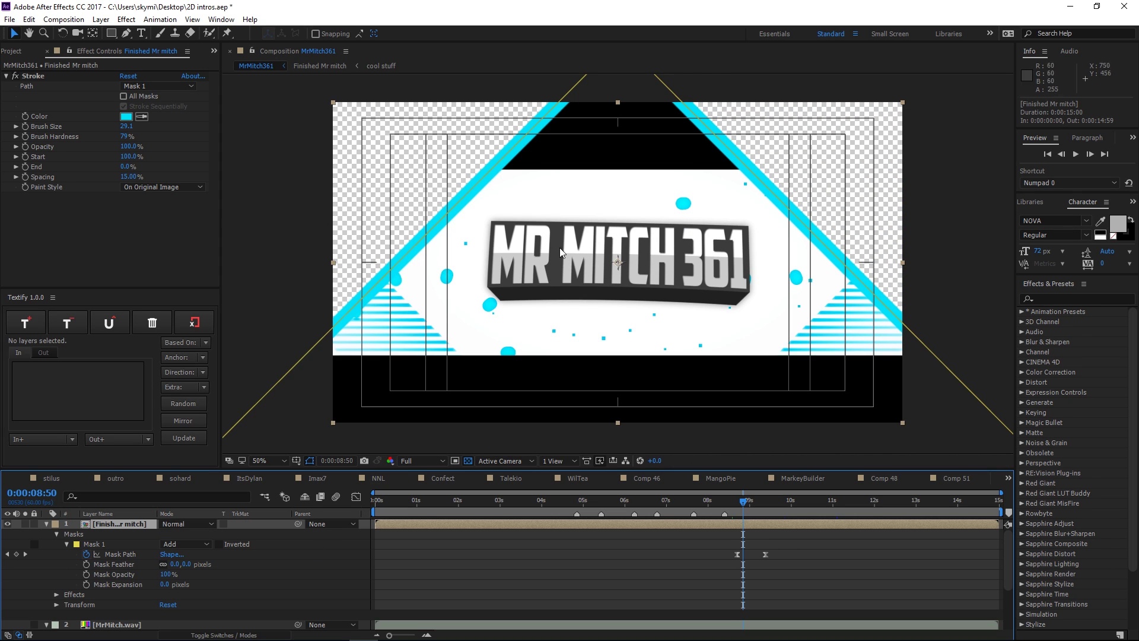
{"action": "left_click", "coordinate": [220, 543]}
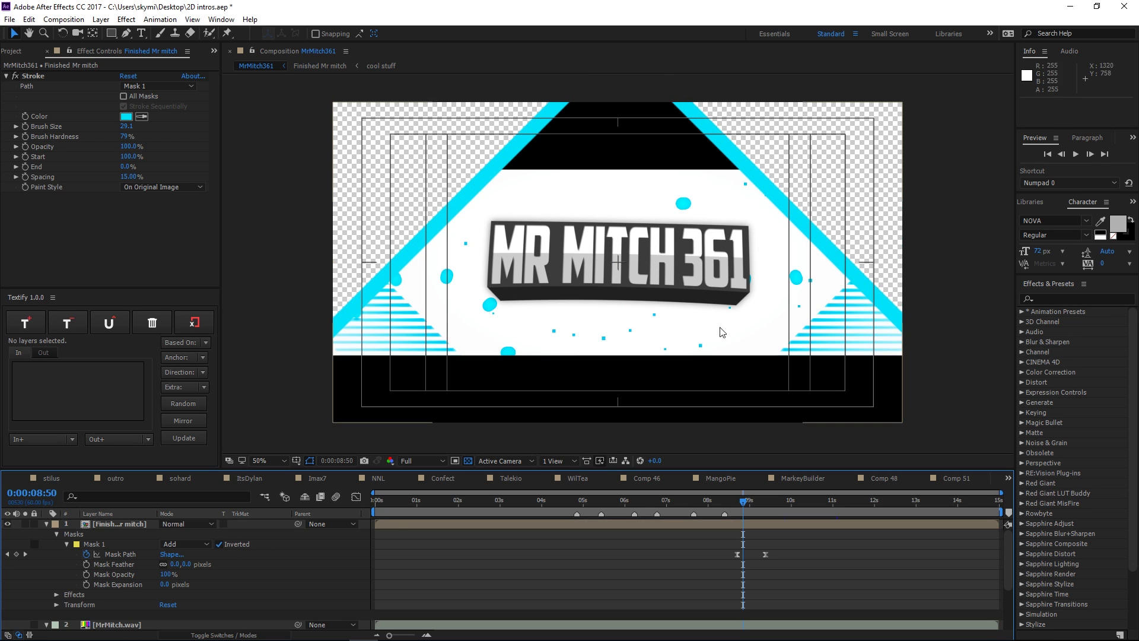
{"action": "left_click", "coordinate": [66, 544]}
{"action": "left_click", "coordinate": [111, 33]}
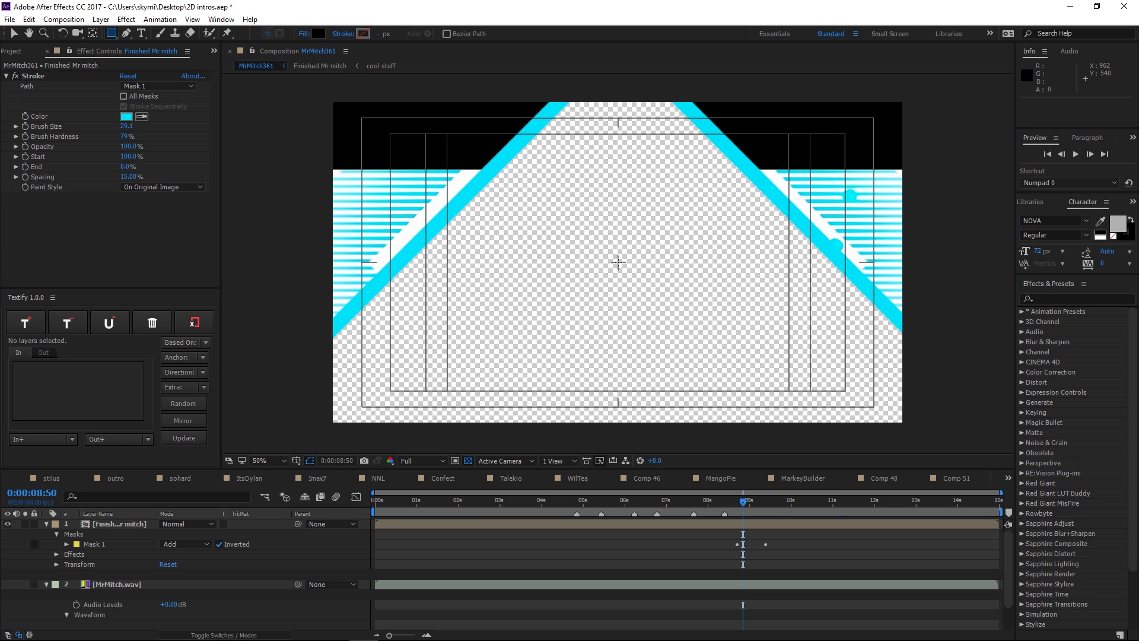
{"action": "left_click_drag", "start_coordinate": [618, 262], "coordinate": [528, 148]}
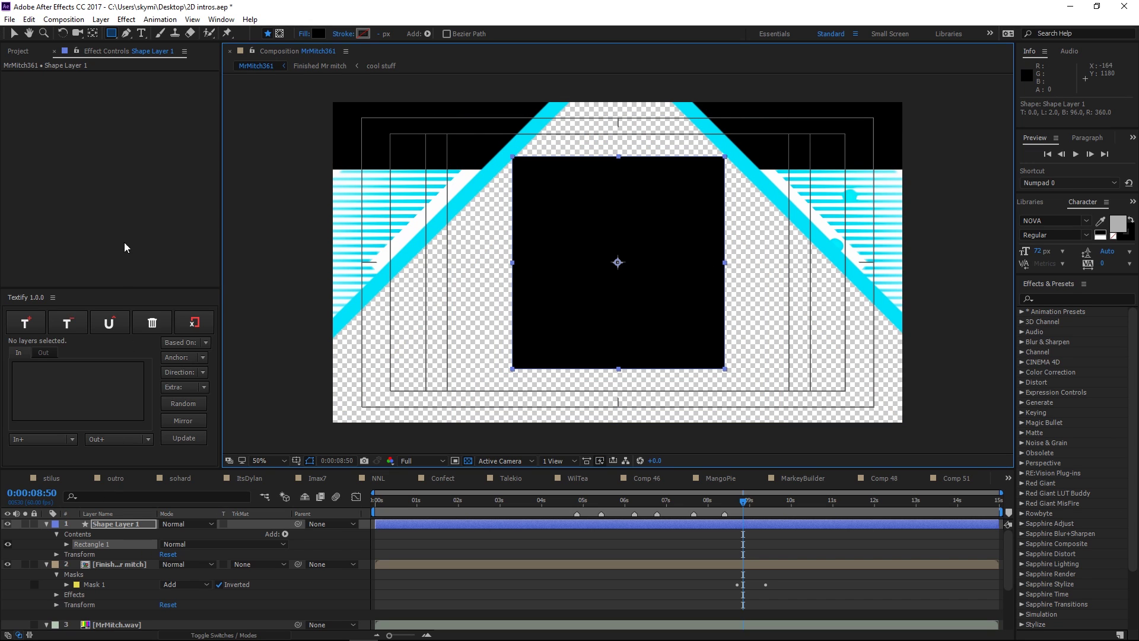
{"action": "left_click", "coordinate": [16, 33]}
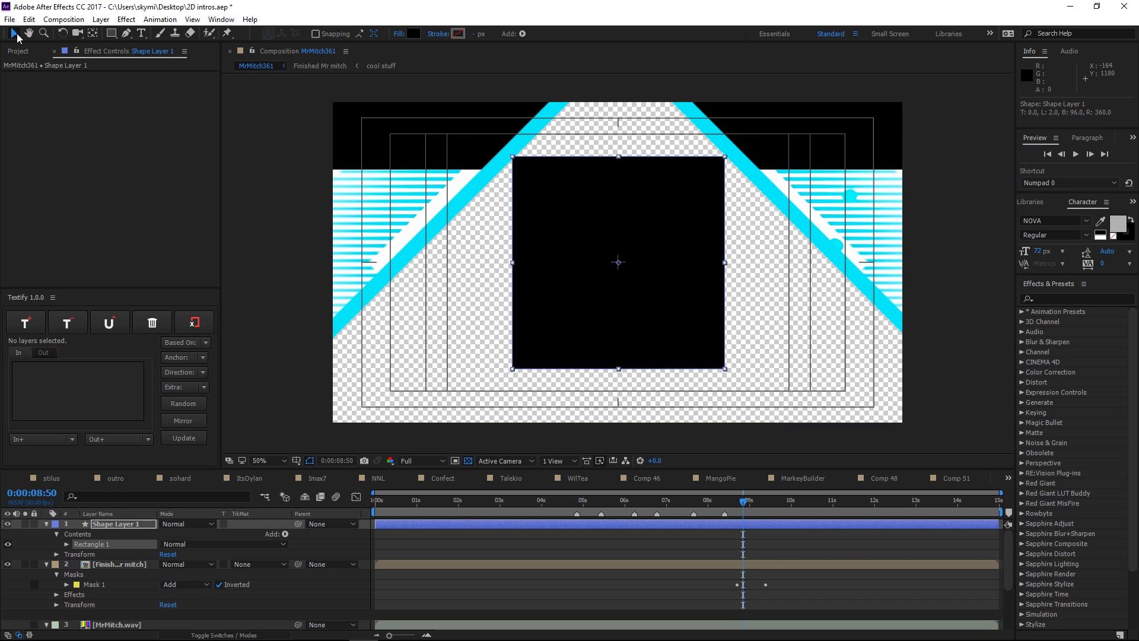
{"action": "left_click", "coordinate": [116, 522]}
{"action": "key", "text": "Delete"}
Draw a square mask outward from the frame's centre on the Finished Mr mitch layer, keeping Mask 1 inverted
{"action": "left_click", "coordinate": [98, 524]}
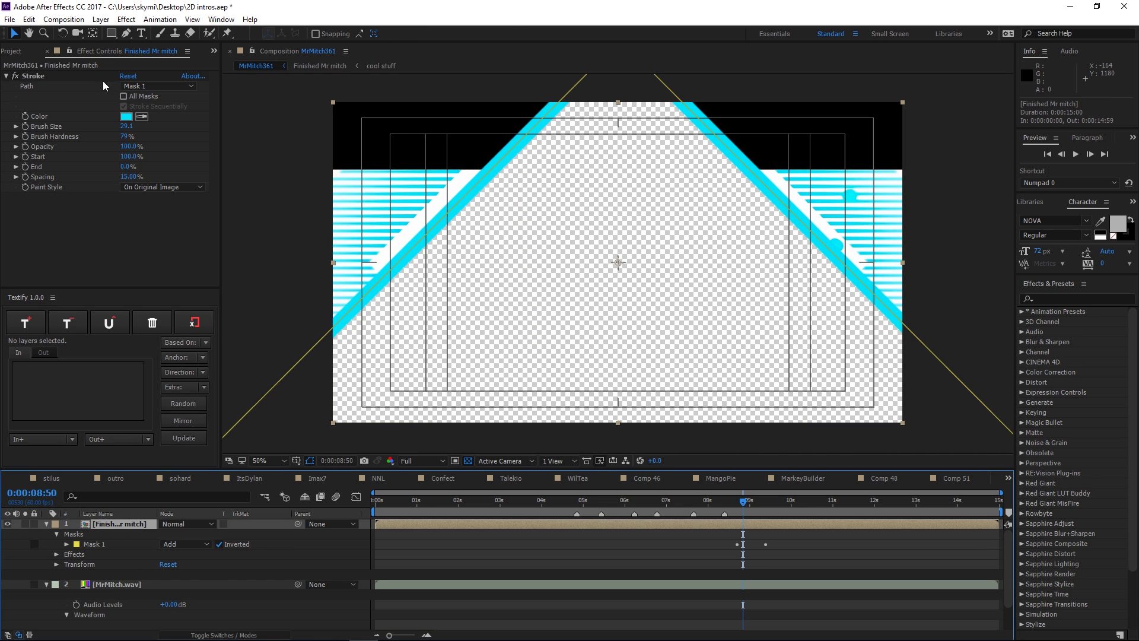
{"action": "left_click", "coordinate": [110, 33]}
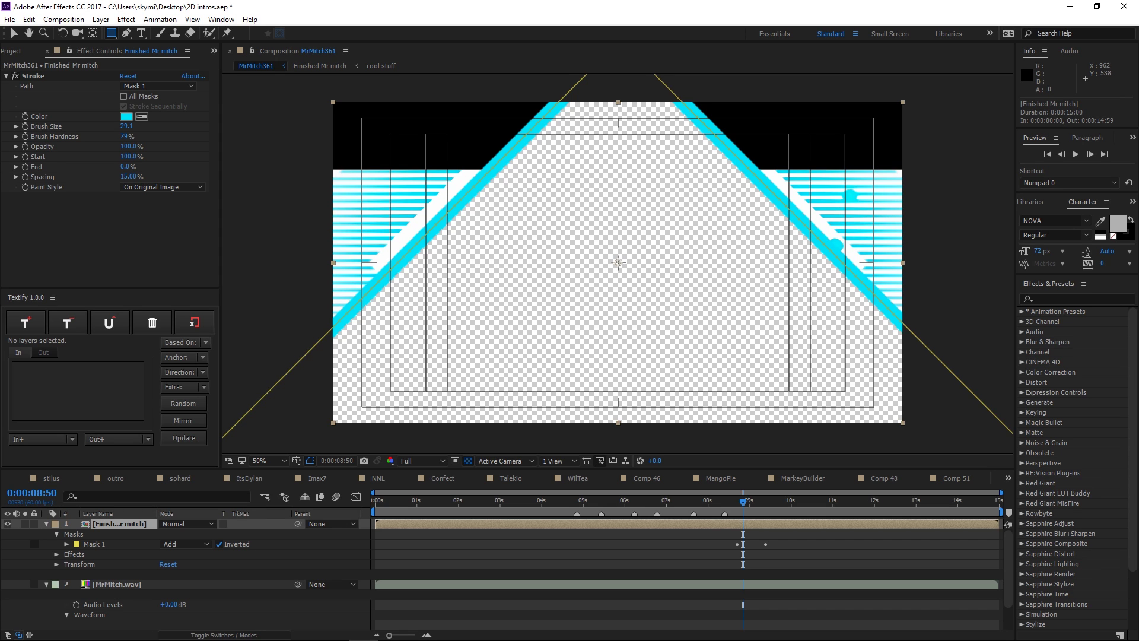
{"action": "mouse_move", "coordinate": [618, 262]}
{"action": "left_mouse_down"}
{"action": "mouse_move", "coordinate": [745, 389]}
{"action": "mouse_move", "coordinate": [765, 325]}
{"action": "left_mouse_up"}
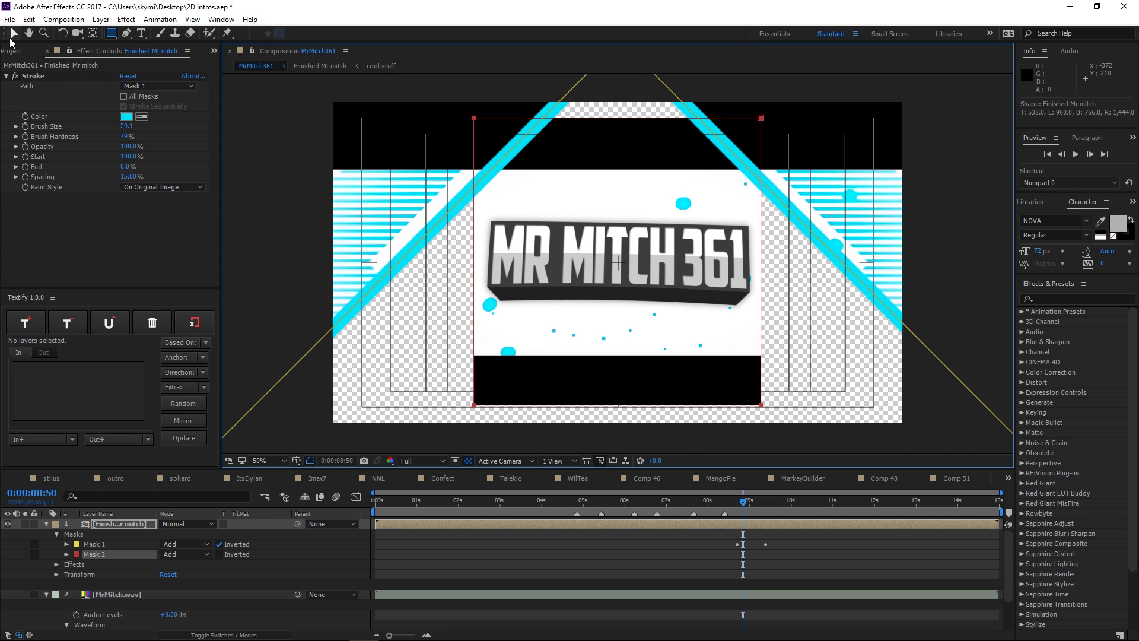
{"action": "left_click", "coordinate": [12, 34]}
{"action": "left_click", "coordinate": [219, 543]}
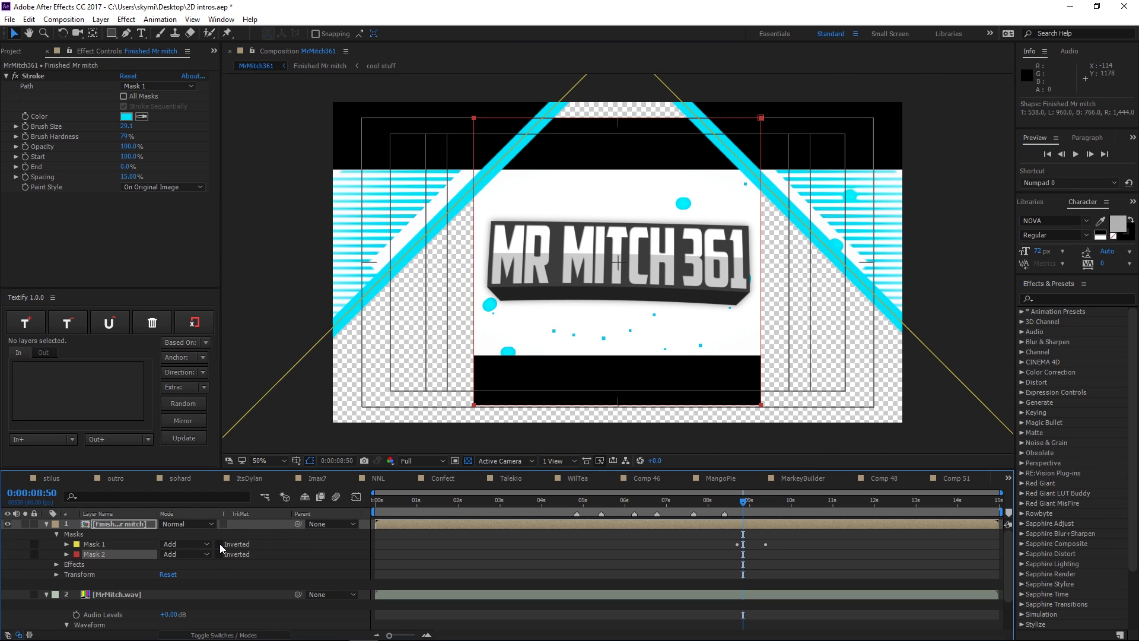
{"action": "left_click", "coordinate": [219, 543]}
{"action": "left_click", "coordinate": [63, 33]}
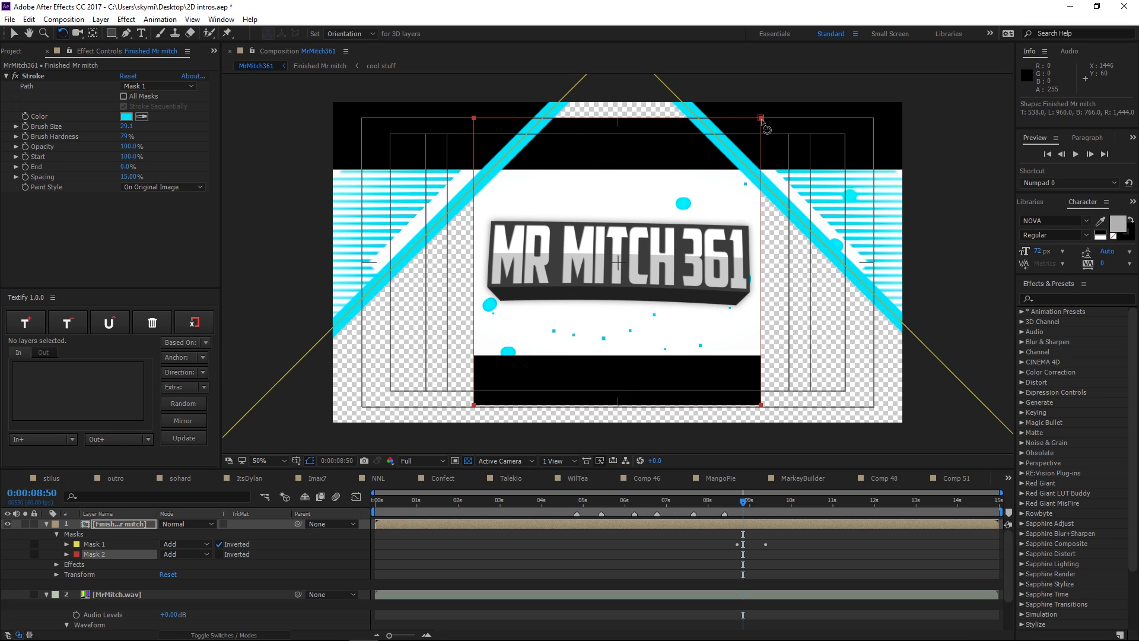
{"action": "left_click_drag", "start_coordinate": [766, 127], "coordinate": [775, 183]}
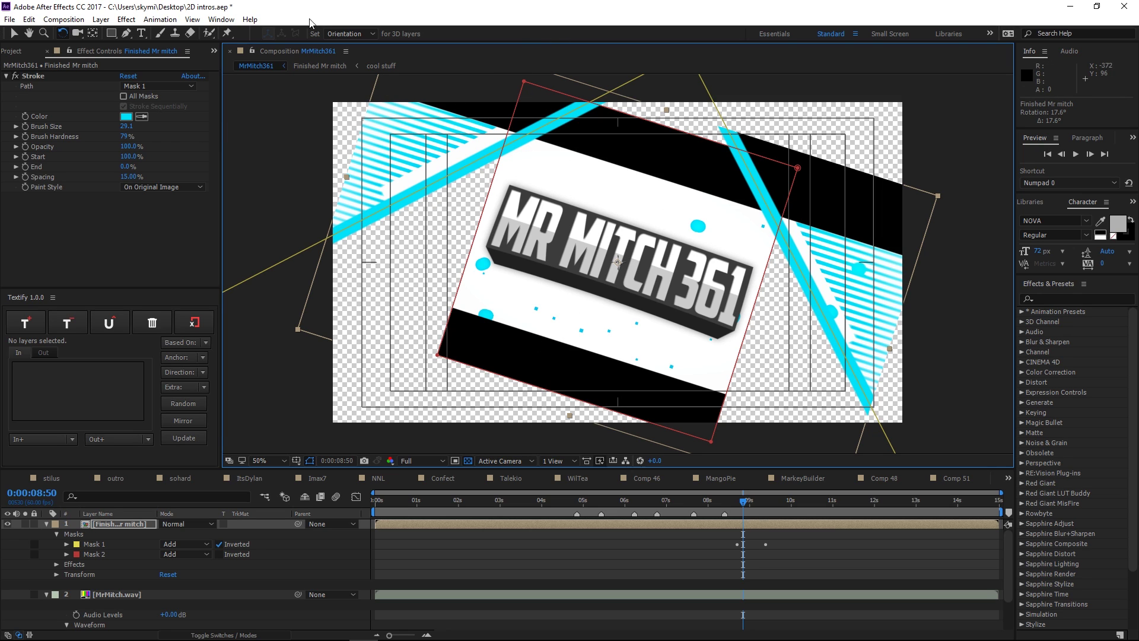
{"action": "key", "text": "ctrl+z"}
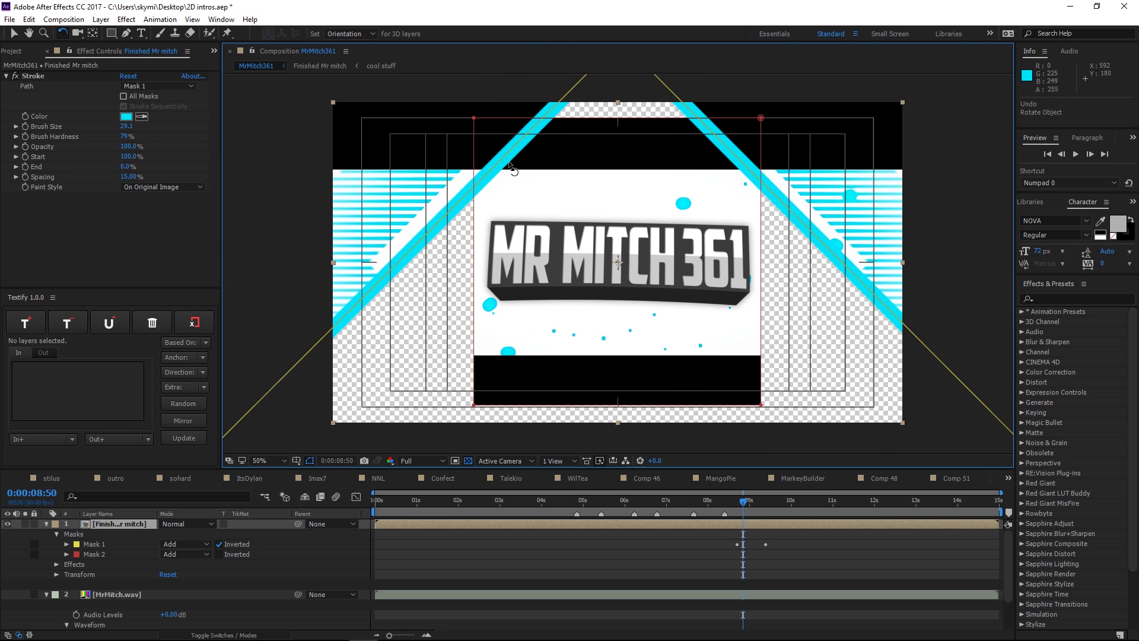
{"action": "left_click", "coordinate": [13, 32]}
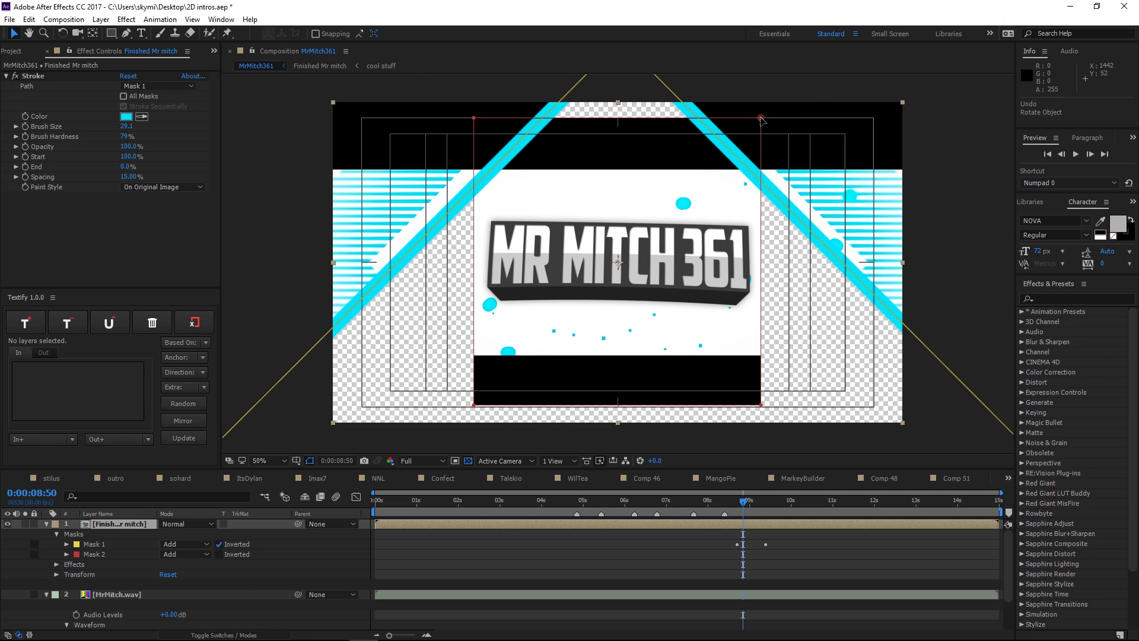
Free-transform Mask 2 by rotating it about 43.2° into a diamond and scaling it to about 64.9%
{"action": "left_click", "coordinate": [762, 119]}
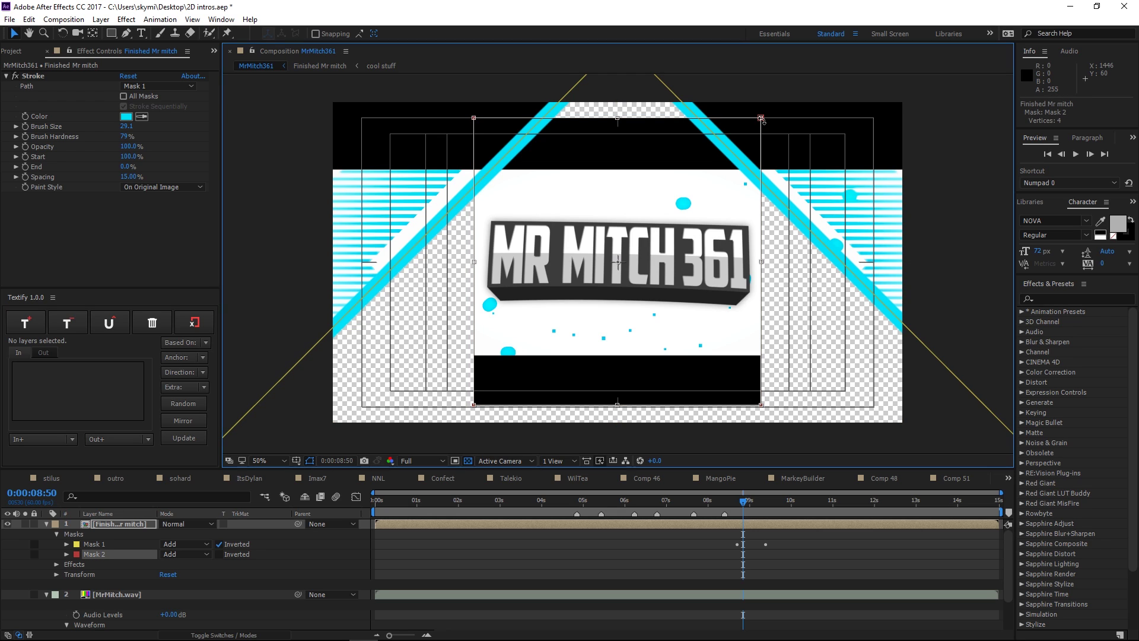
{"action": "left_click_drag", "start_coordinate": [761, 118], "coordinate": [766, 271]}
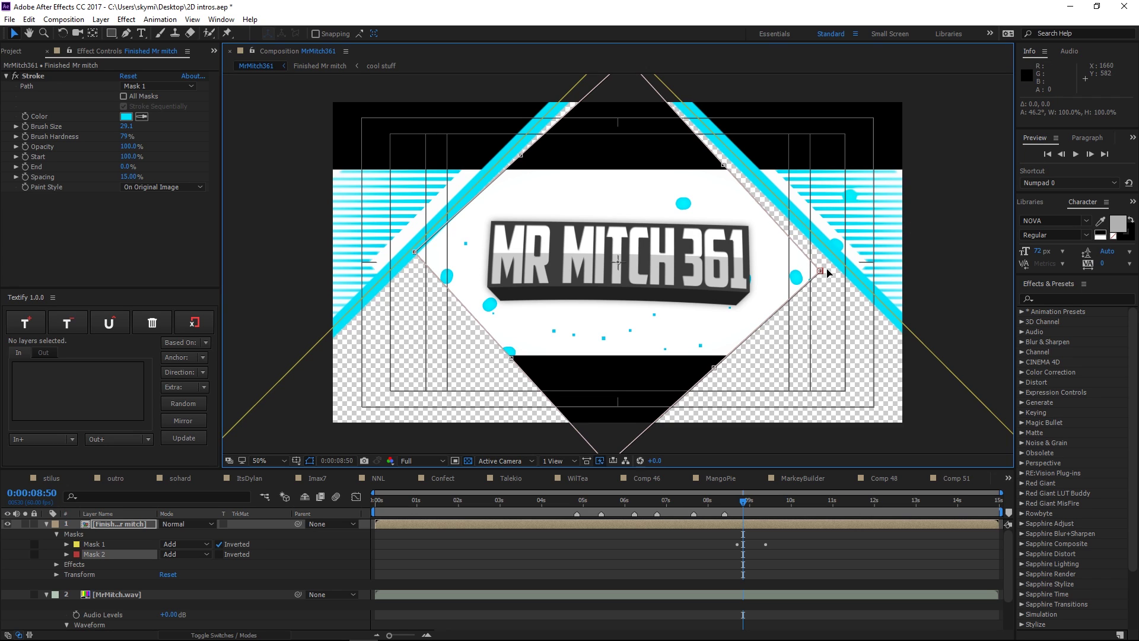
{"action": "left_click_drag", "start_coordinate": [828, 273], "coordinate": [835, 255]}
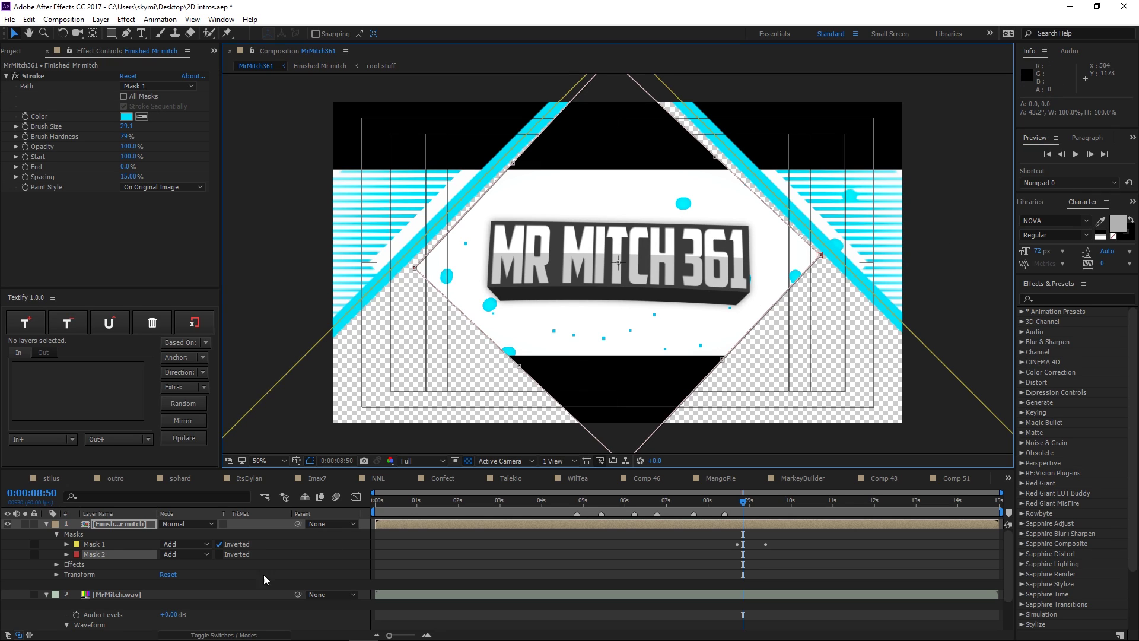
{"action": "left_click", "coordinate": [66, 554]}
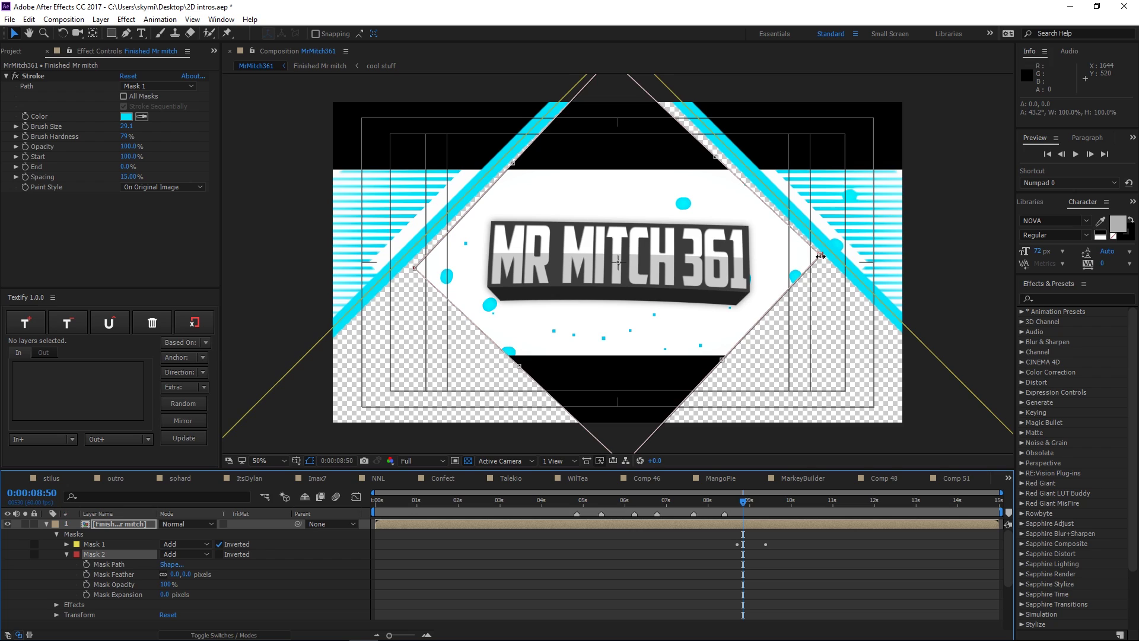
{"action": "left_click_drag", "start_coordinate": [820, 255], "coordinate": [947, 261]}
{"action": "key", "text": "ctrl+z"}
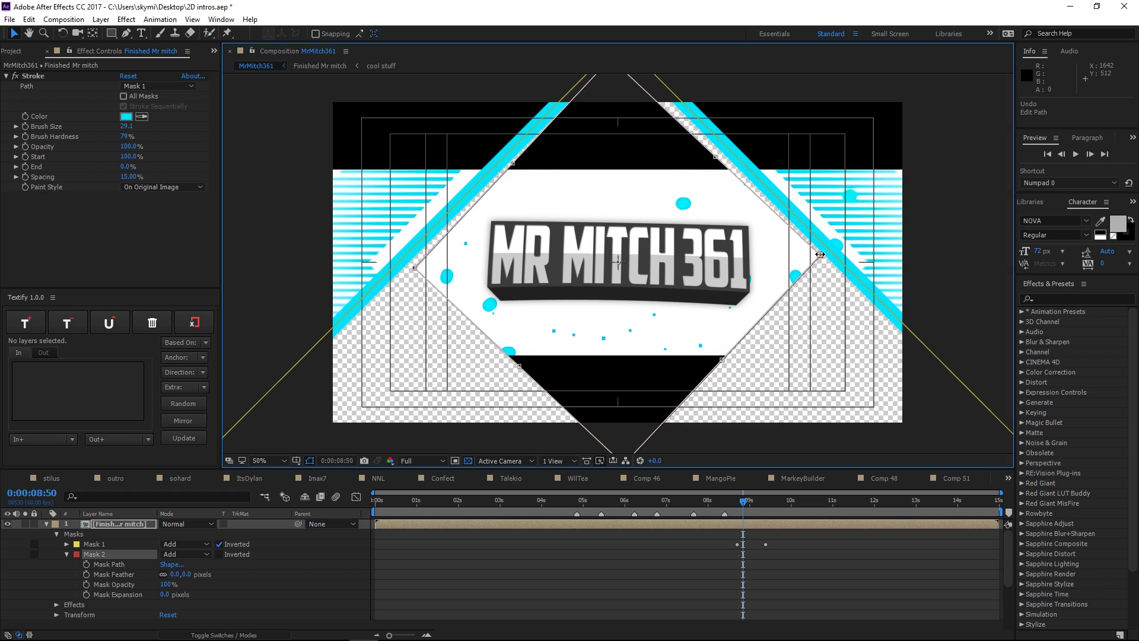
{"action": "left_click_drag", "start_coordinate": [820, 254], "coordinate": [749, 257]}
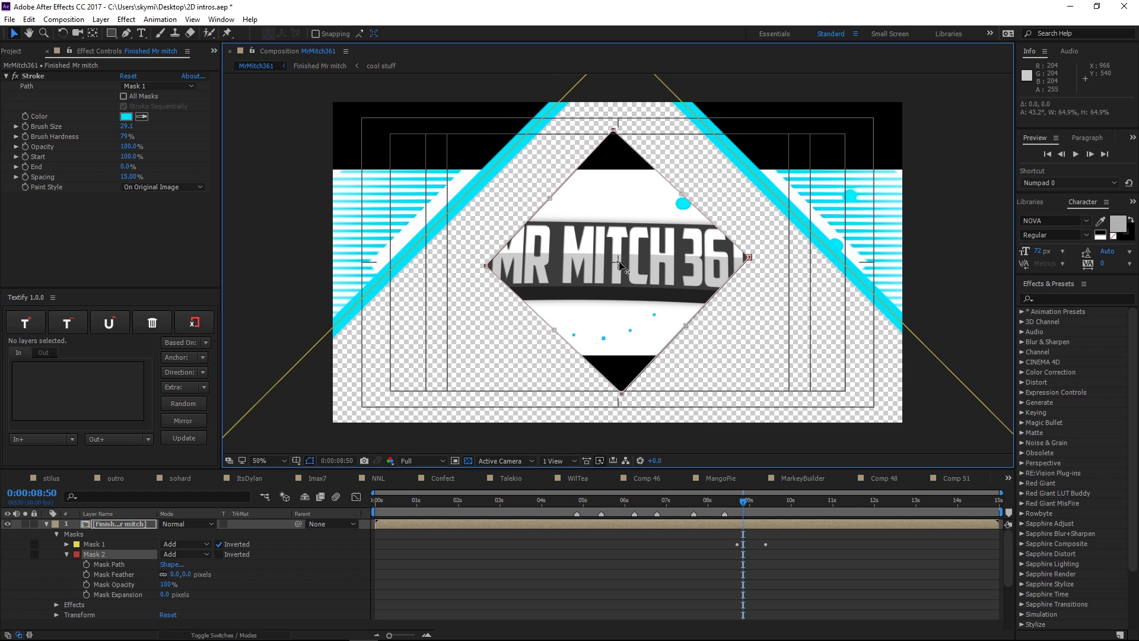
Move the diamond-shaped Mask 2 down to the frame's lower edge and shrink it to a small diamond
{"action": "left_click", "coordinate": [619, 265]}
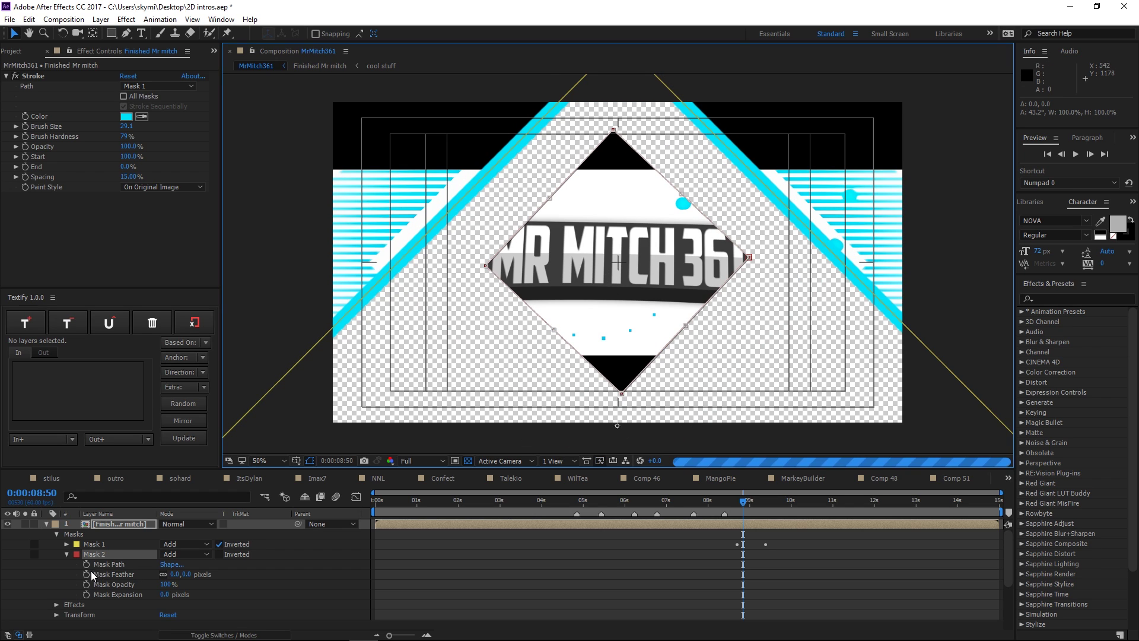
{"action": "left_click_drag", "start_coordinate": [618, 286], "coordinate": [610, 451]}
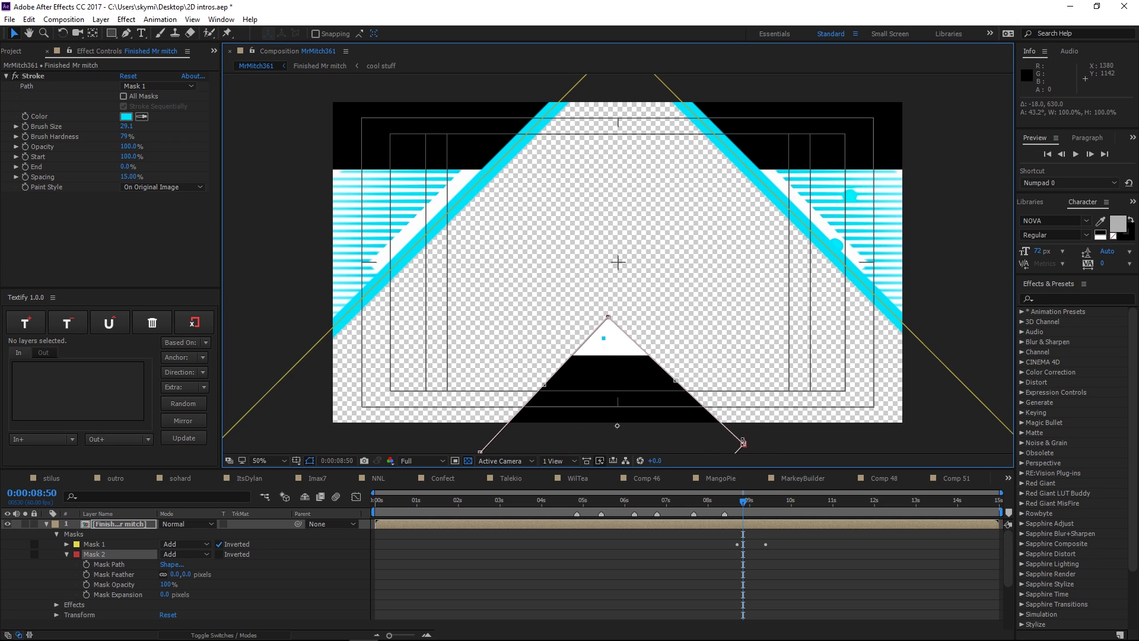
{"action": "left_click_drag", "start_coordinate": [744, 443], "coordinate": [912, 375]}
{"action": "key", "text": "ctrl+z"}
{"action": "left_click_drag", "start_coordinate": [744, 444], "coordinate": [673, 409]}
Delete Mask 2 from the Finished Mr mitch layer, and expand Mask 1's properties
{"action": "left_click", "coordinate": [105, 554]}
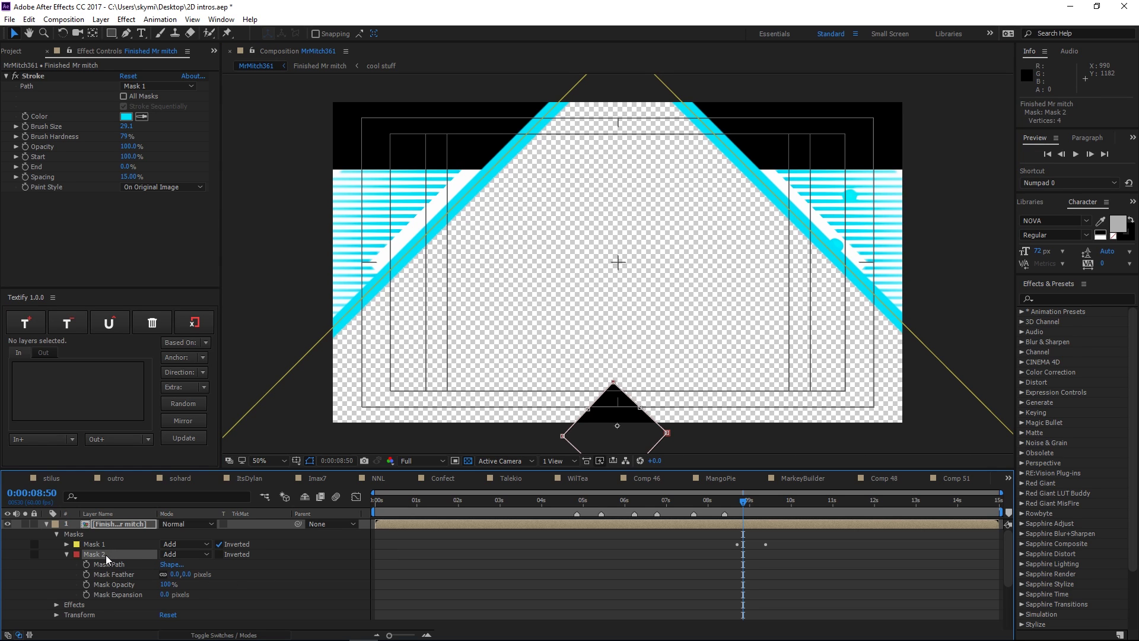
{"action": "key", "text": "Delete"}
{"action": "left_click", "coordinate": [70, 545]}
{"action": "left_click", "coordinate": [67, 544]}
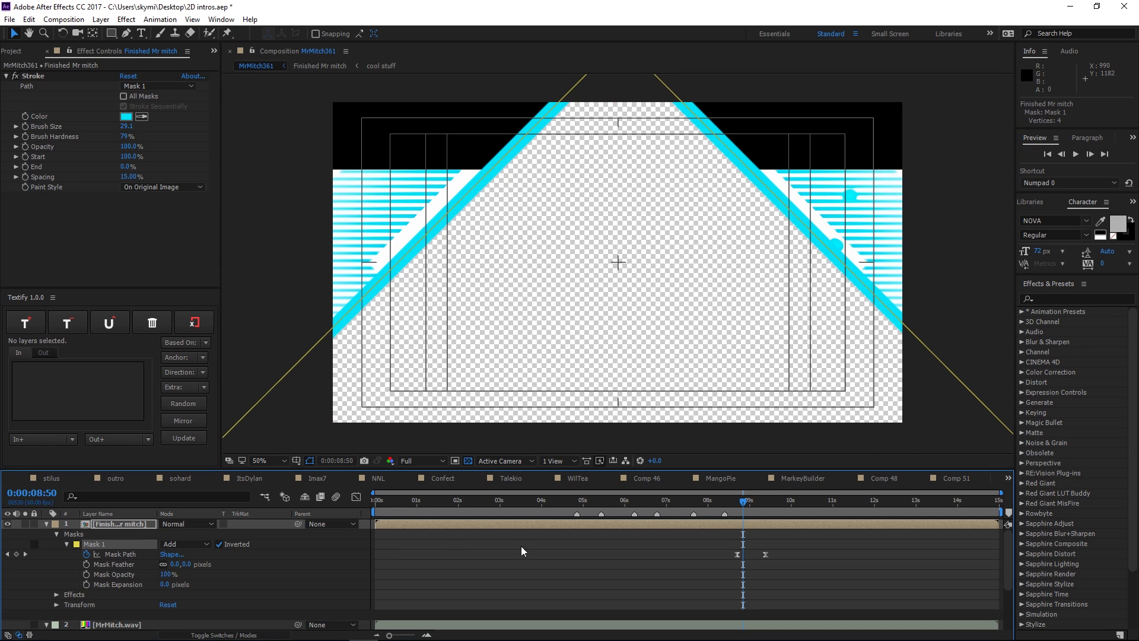
Scrub between the Mask Path keyframes at 0:00:08:42 and 0:00:09:22 to review the transition, and collapse the Finished Mr mitch layer
{"action": "left_click", "coordinate": [737, 500]}
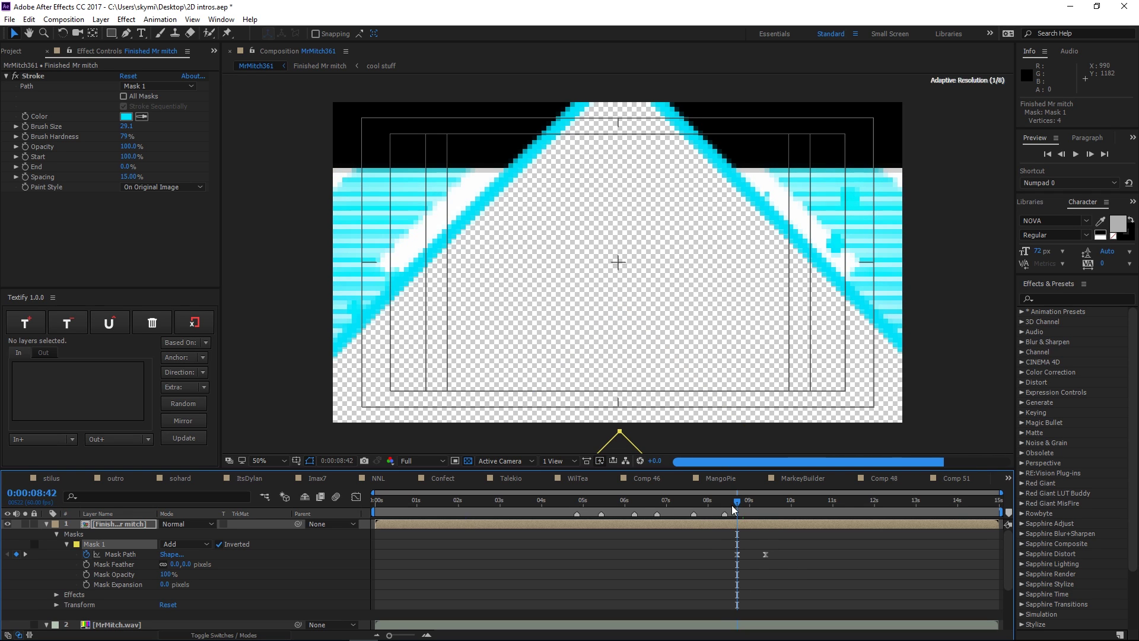
{"action": "left_click_drag", "start_coordinate": [736, 500], "coordinate": [764, 503]}
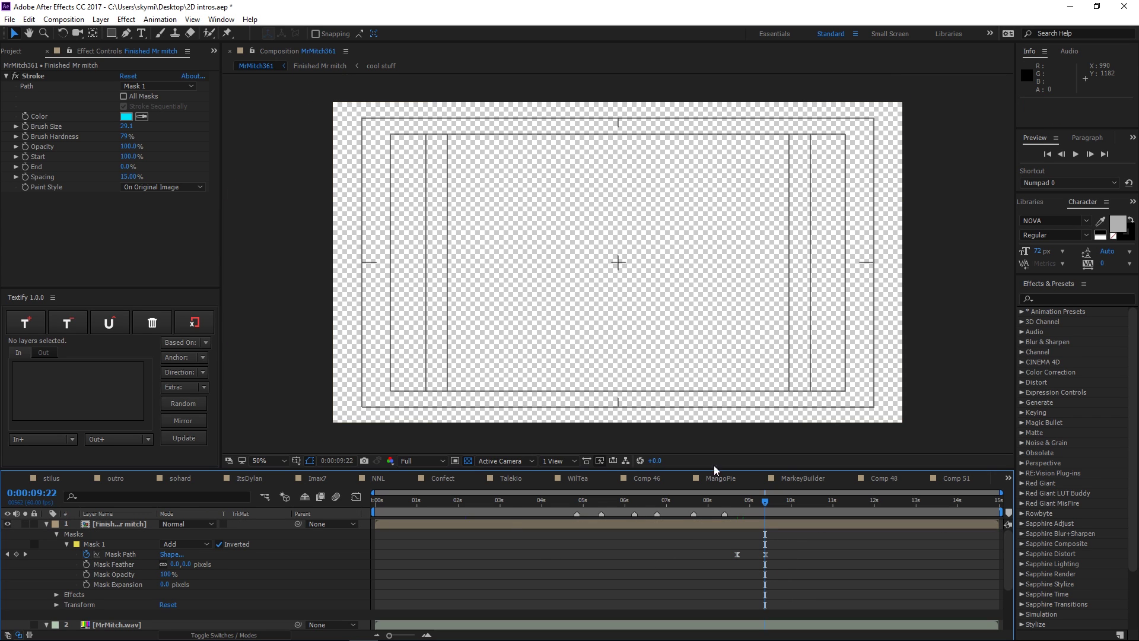
{"action": "left_click_drag", "start_coordinate": [761, 500], "coordinate": [754, 501]}
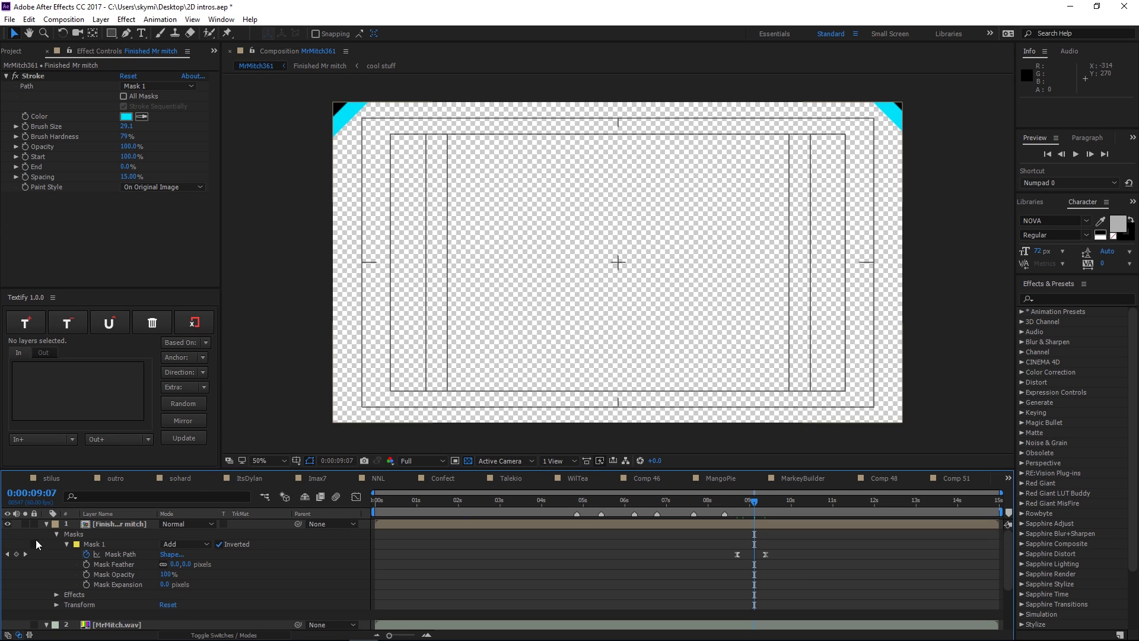
{"action": "left_click", "coordinate": [46, 524]}
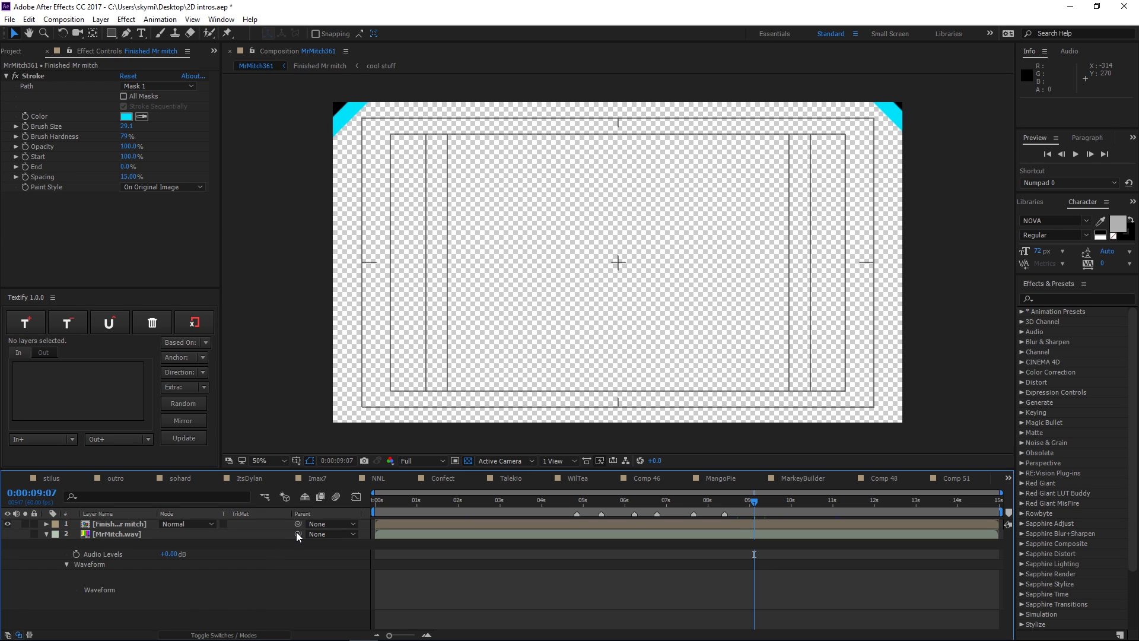